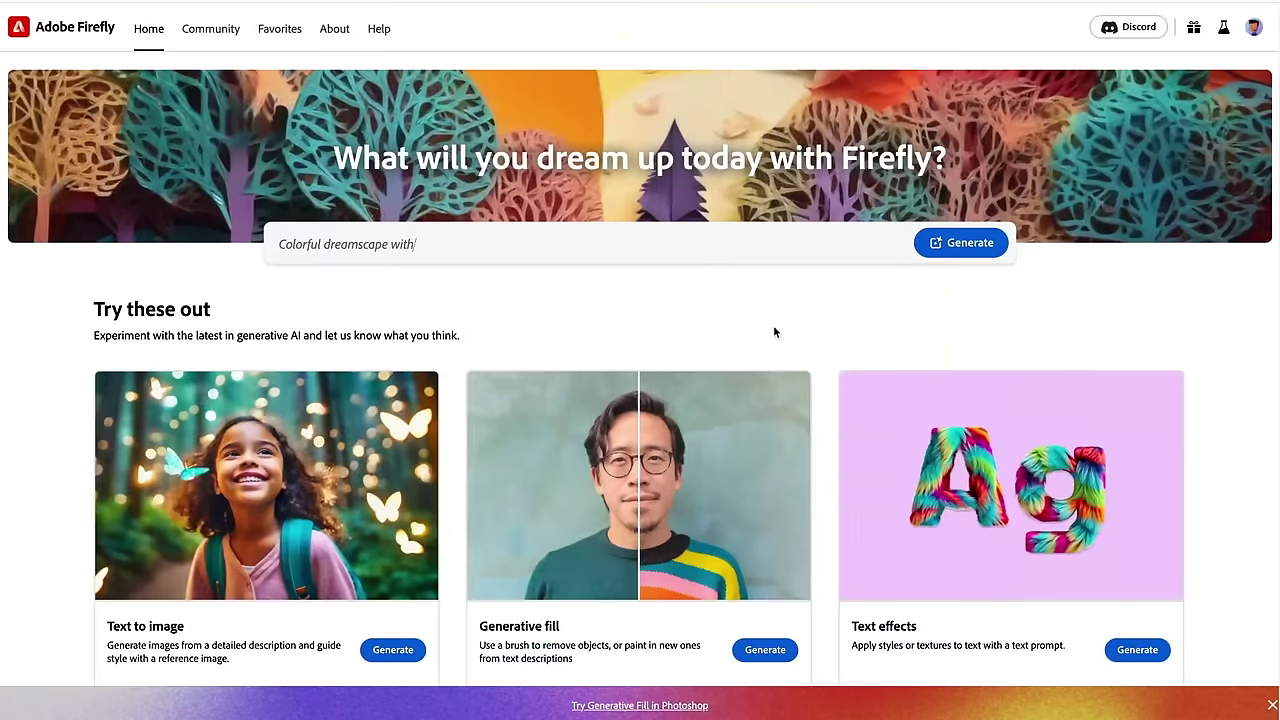
# Step: Generate text-to-image results for the prompt "a cartoon tiger wearing a red shirt and blue pants; isolated on a green background"
pyautogui.write('all made of paper cutouts')
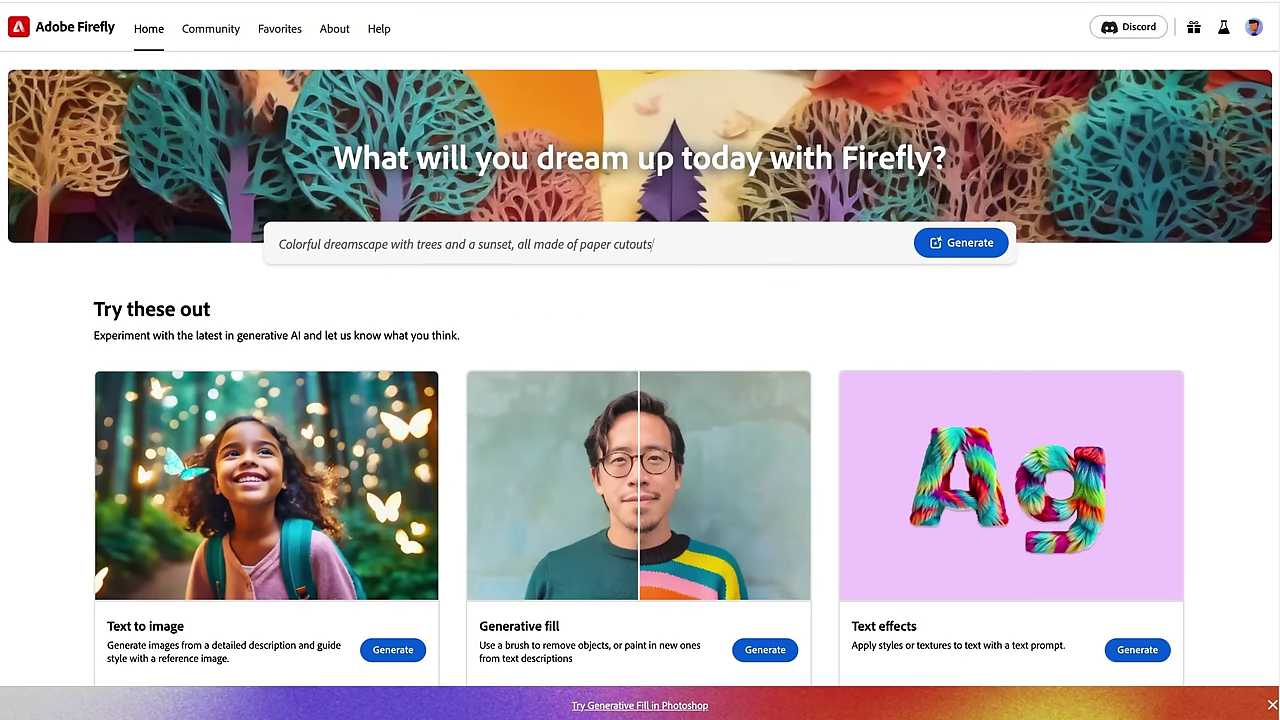
pyautogui.click(403, 650)
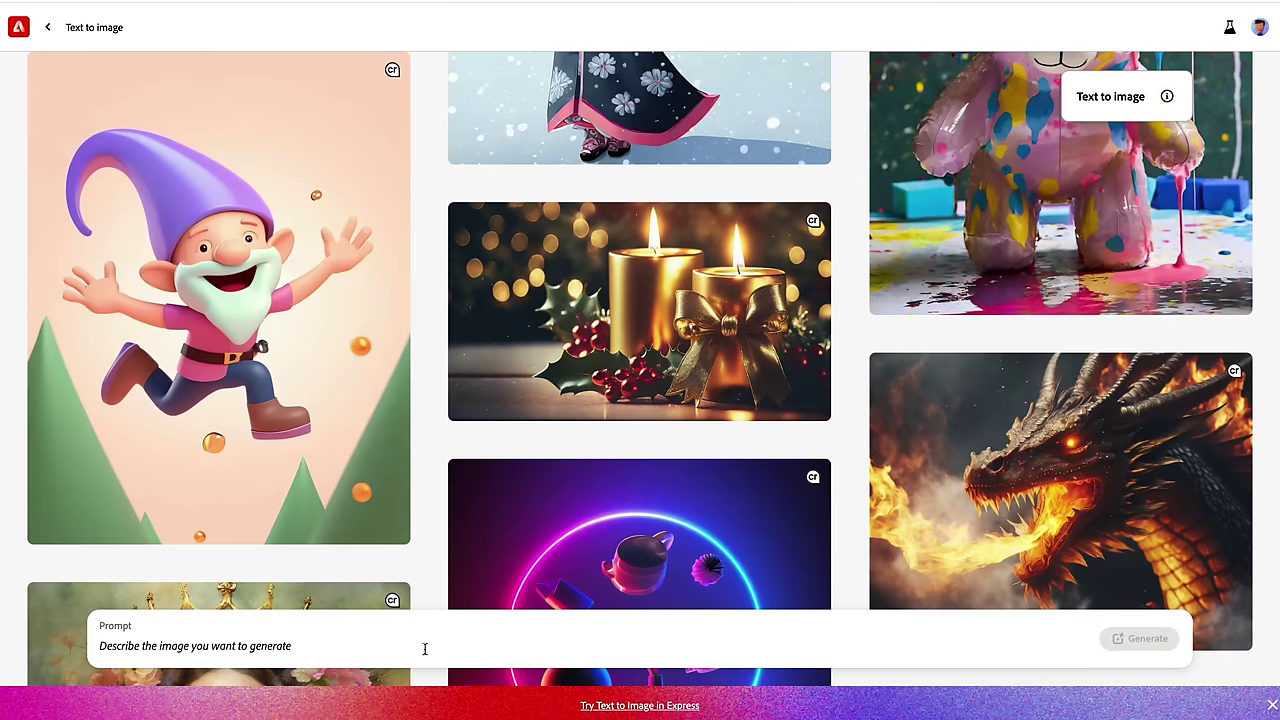
pyautogui.write('a cartoon tiger wearing a red shirt and blue pants; isolated on a green background')
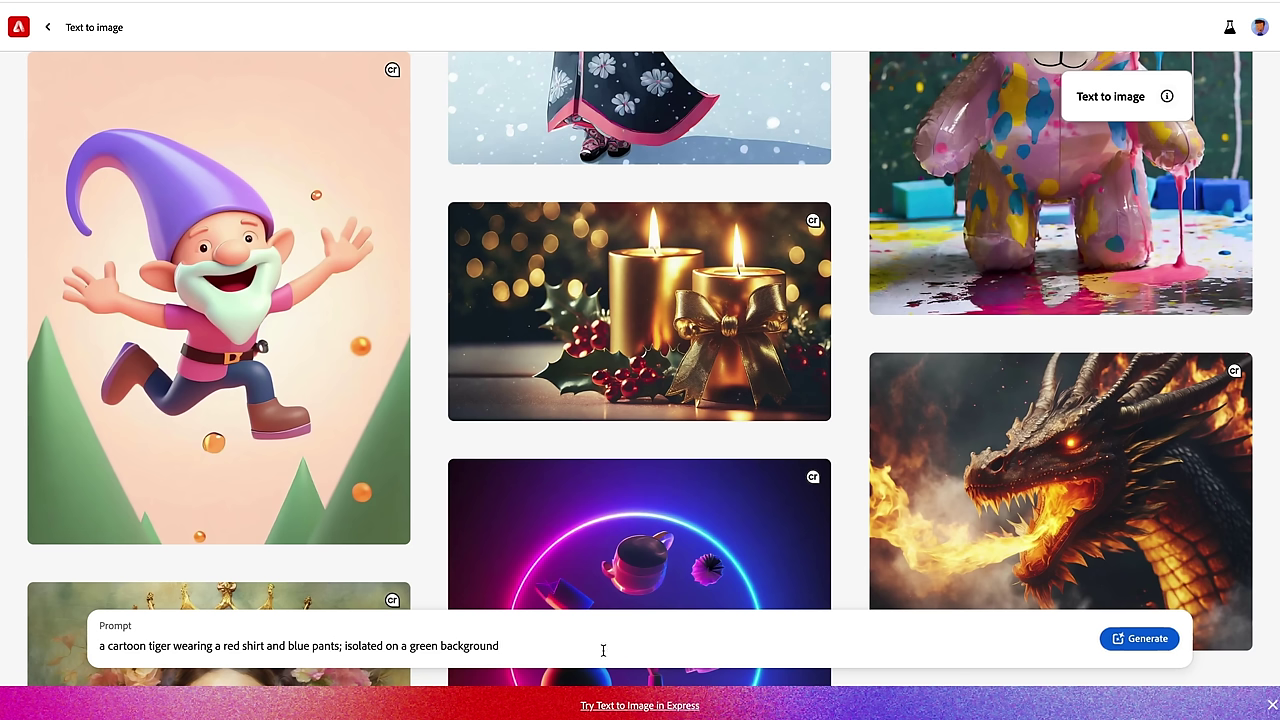
pyautogui.click(1141, 640)
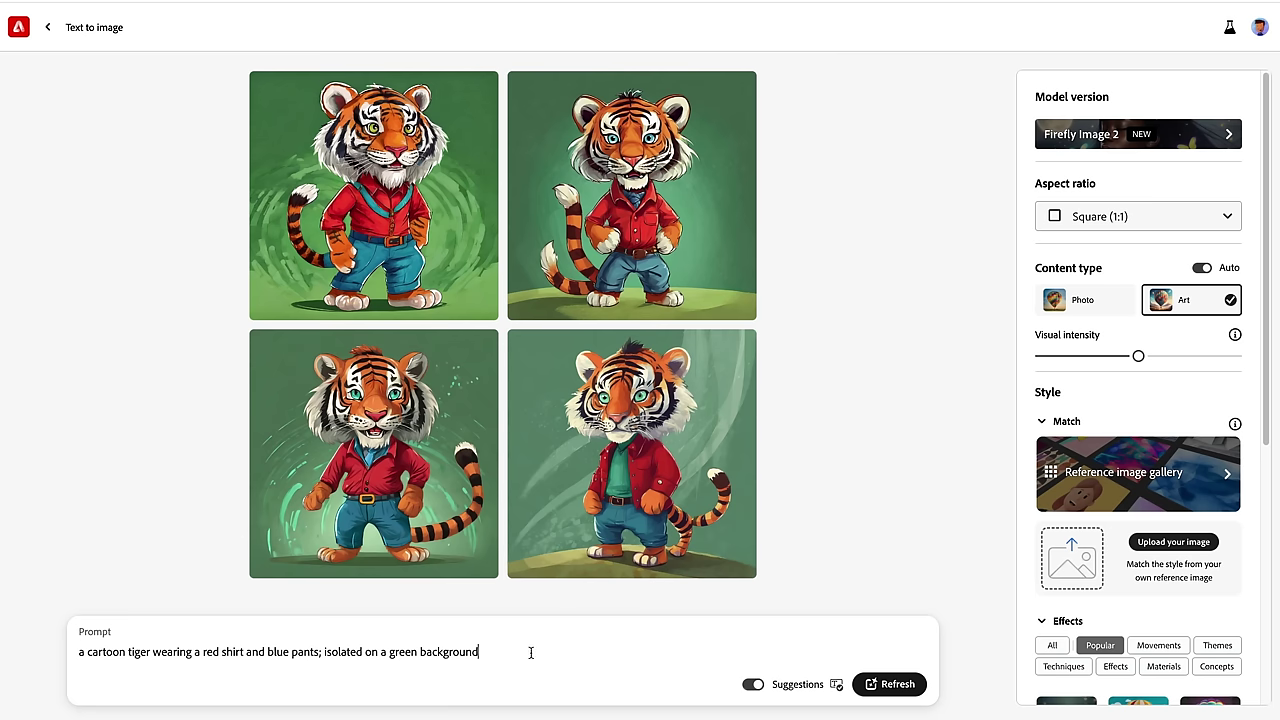
# Step: Append a semicolon to the tiger prompt to view its prompt suggestions, and dismiss them without choosing one
pyautogui.click(762, 686)
pyautogui.click(776, 689)
pyautogui.click(587, 649)
pyautogui.write(';')
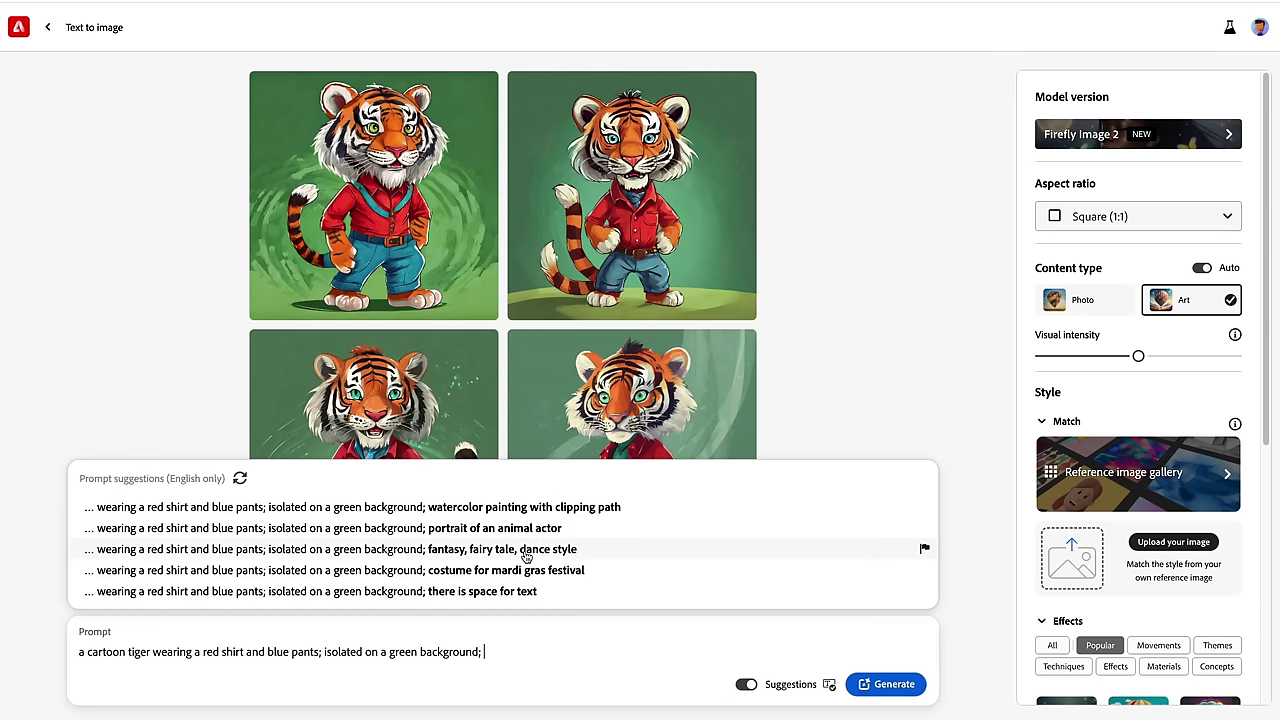
pyautogui.click(577, 682)
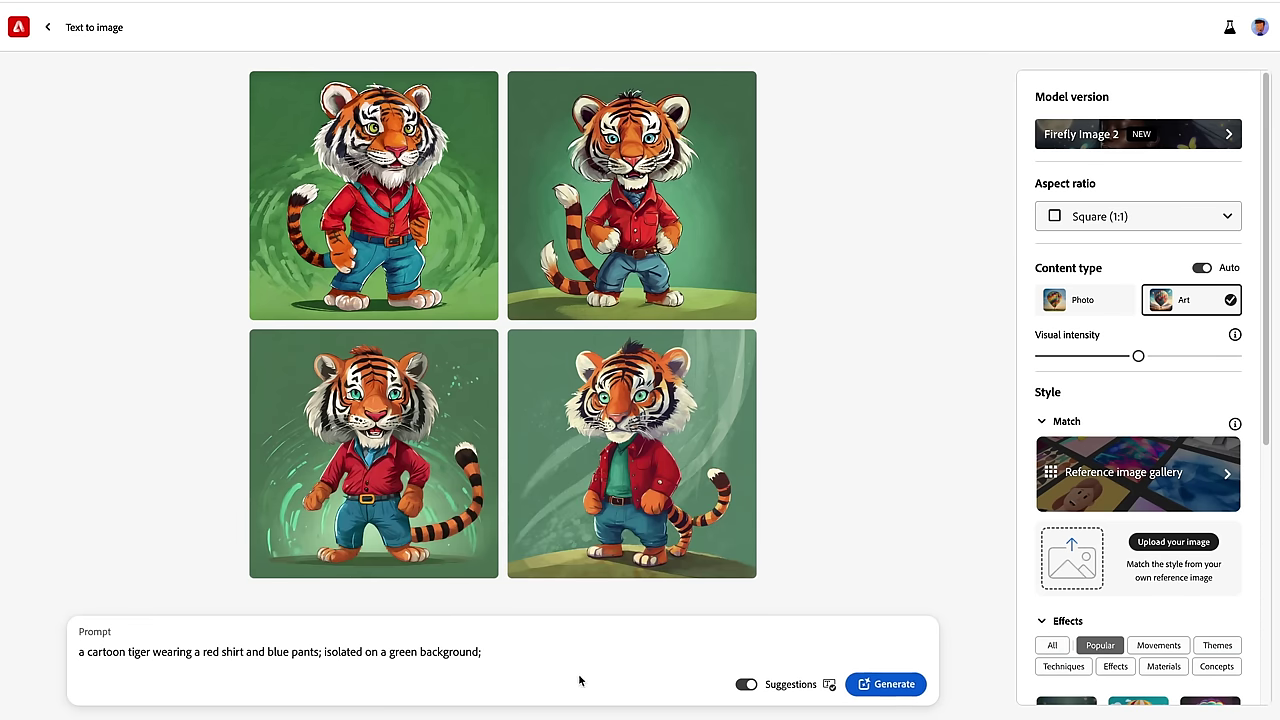
# Step: Enlarge the generated tiger with the blue tie and tail curling up beside it, and open its sharing options
pyautogui.moveTo(390, 507)
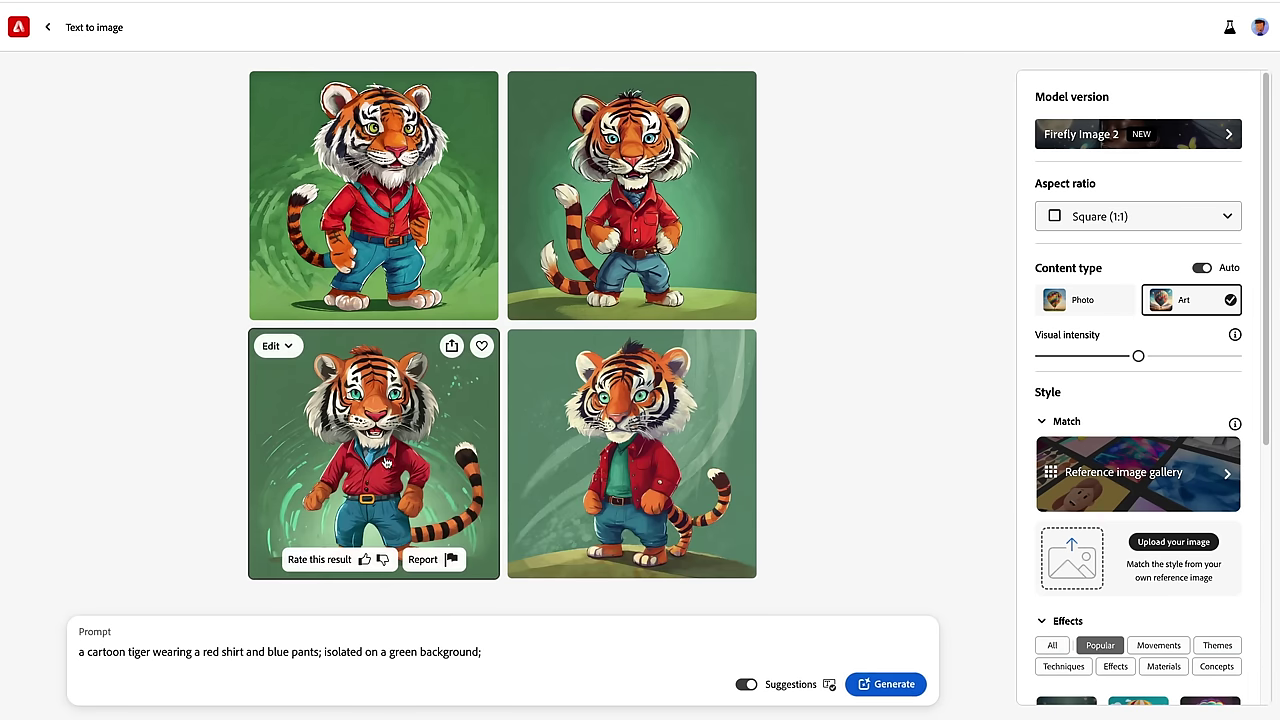
pyautogui.click(385, 455)
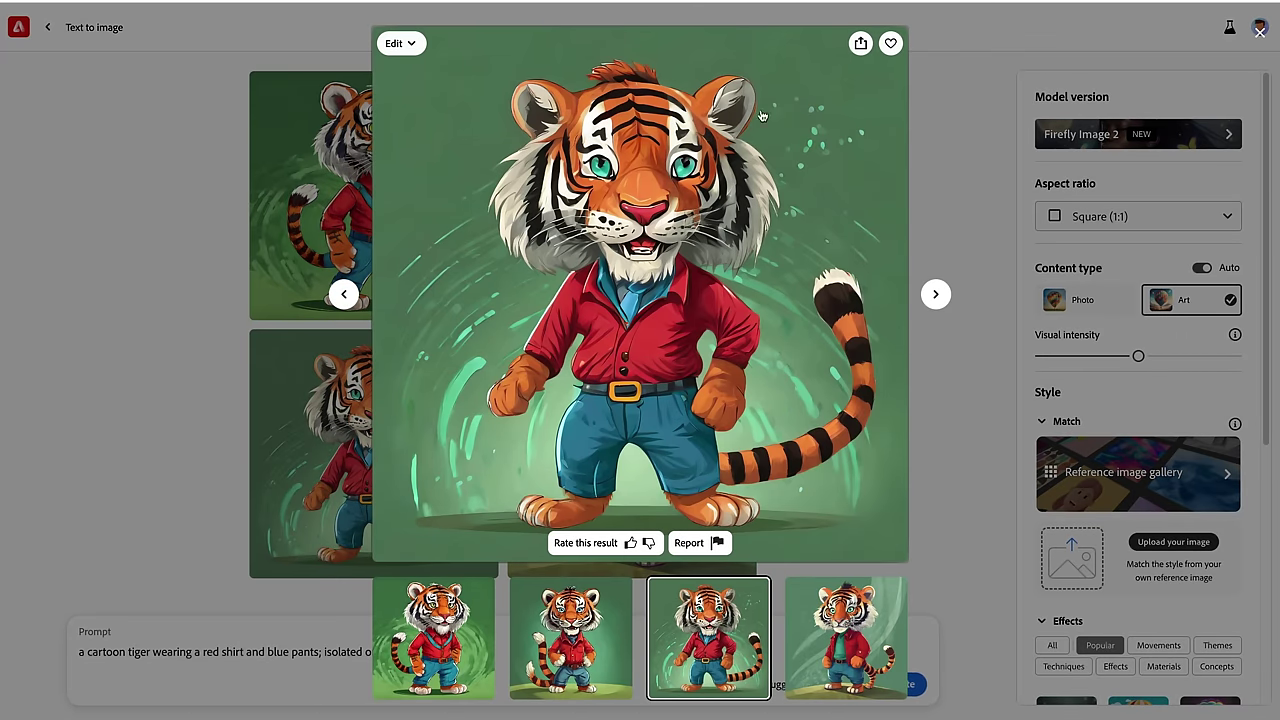
pyautogui.click(860, 44)
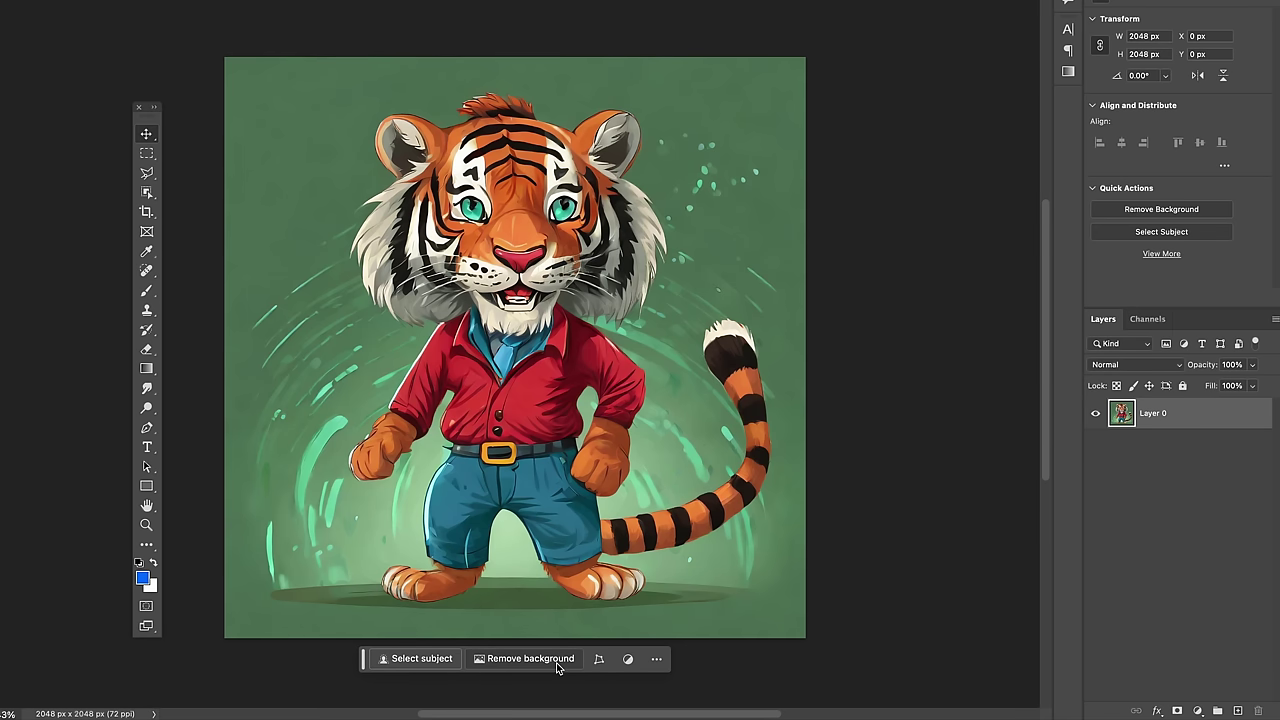
# Step: In Photoshop, select the tiger with Select Subject and add the missed base of its tail using the Polygonal Lasso tool
pyautogui.click(414, 658)
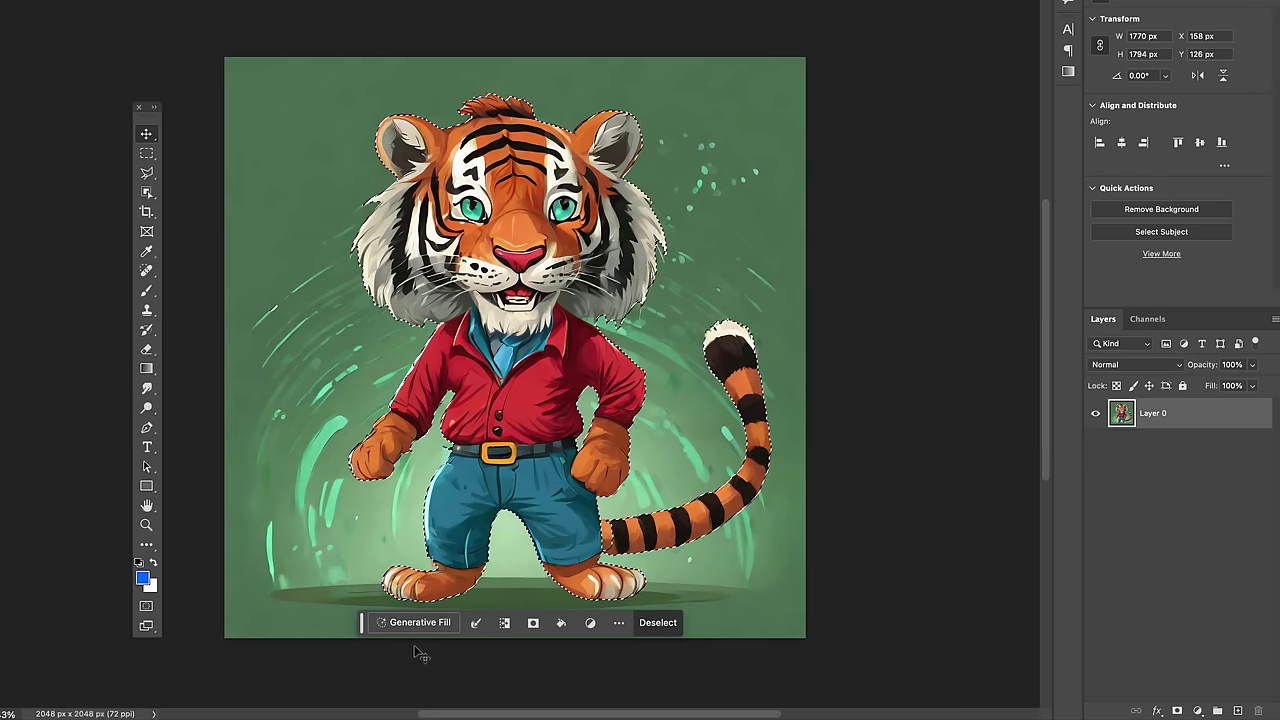
pyautogui.scroll(2, 646, 582)
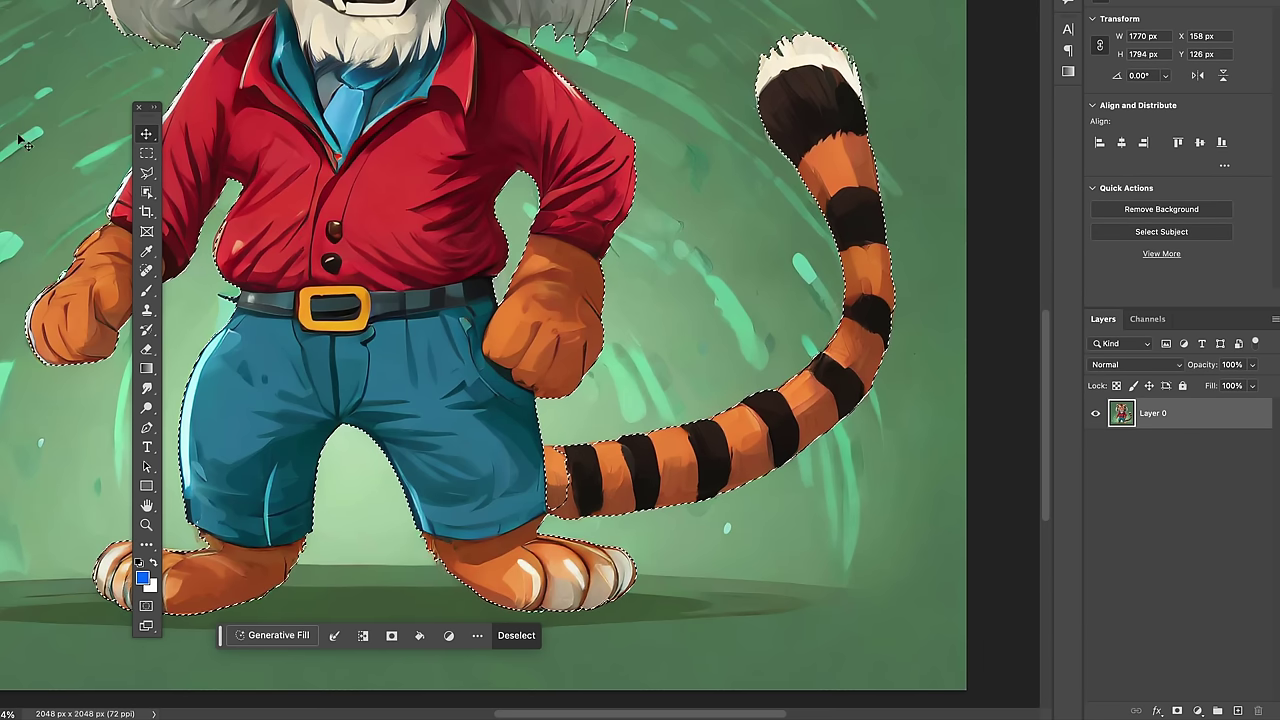
pyautogui.click(155, 177)
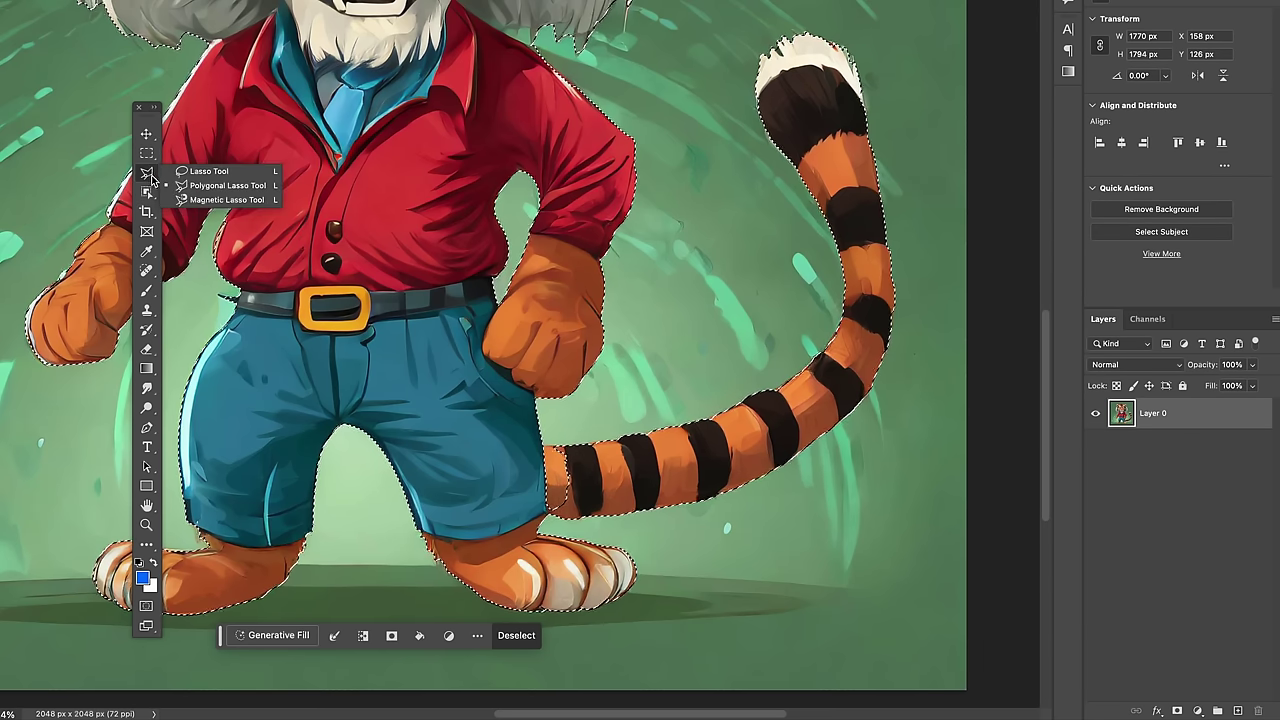
pyautogui.click(228, 185)
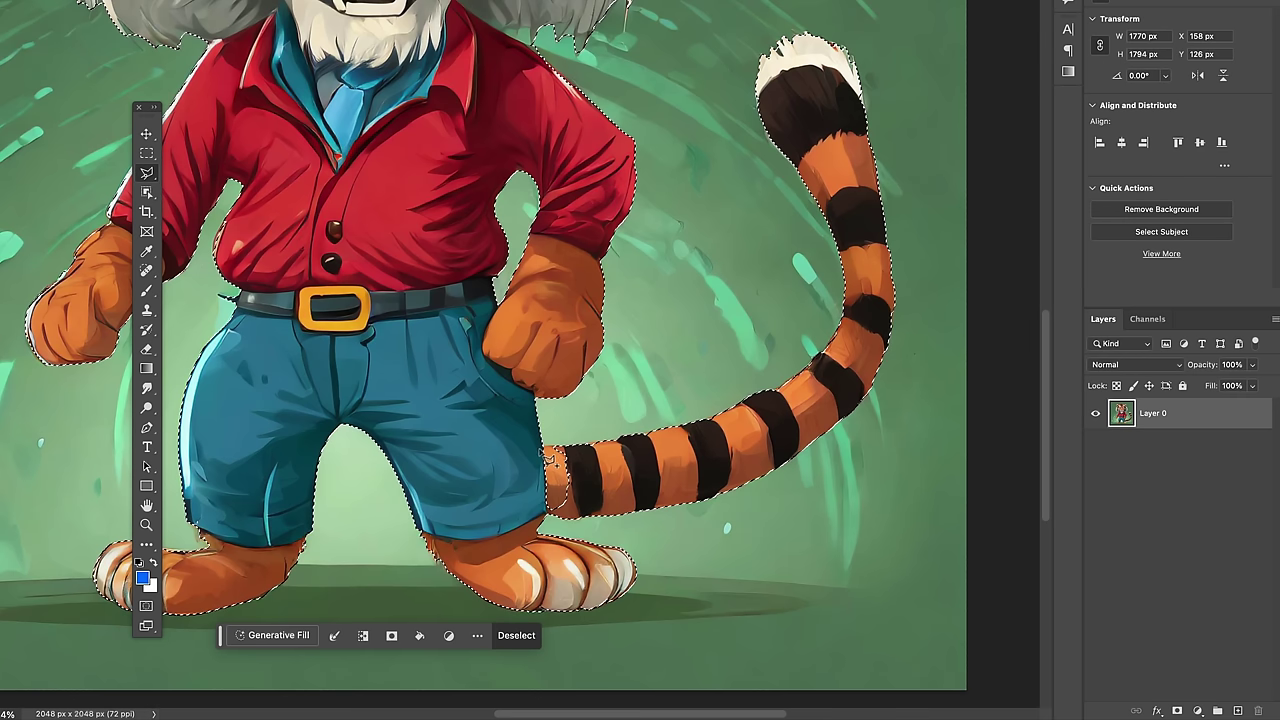
pyautogui.click(538, 446)
pyautogui.click(590, 447)
pyautogui.click(605, 501)
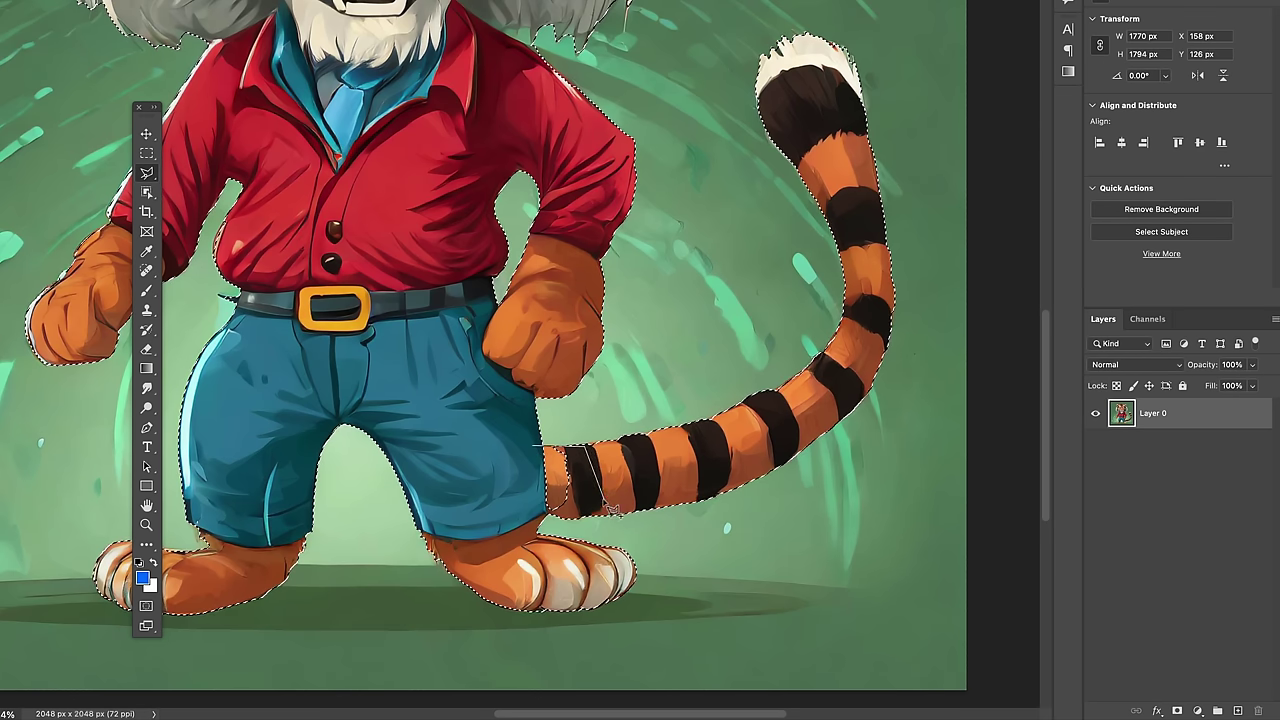
pyautogui.doubleClick(543, 517)
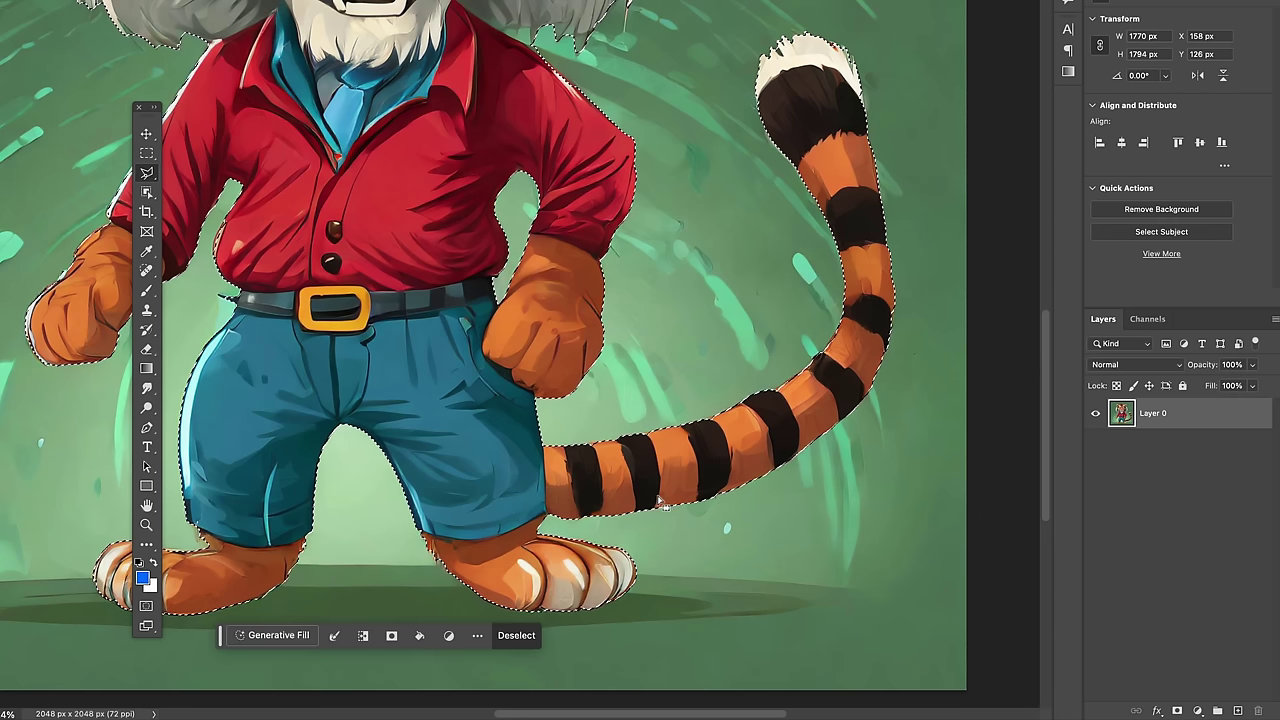
# Step: Try deleting the pixels inside the tiger selection, and undo the deletion
pyautogui.scroll(-6, 660, 503)
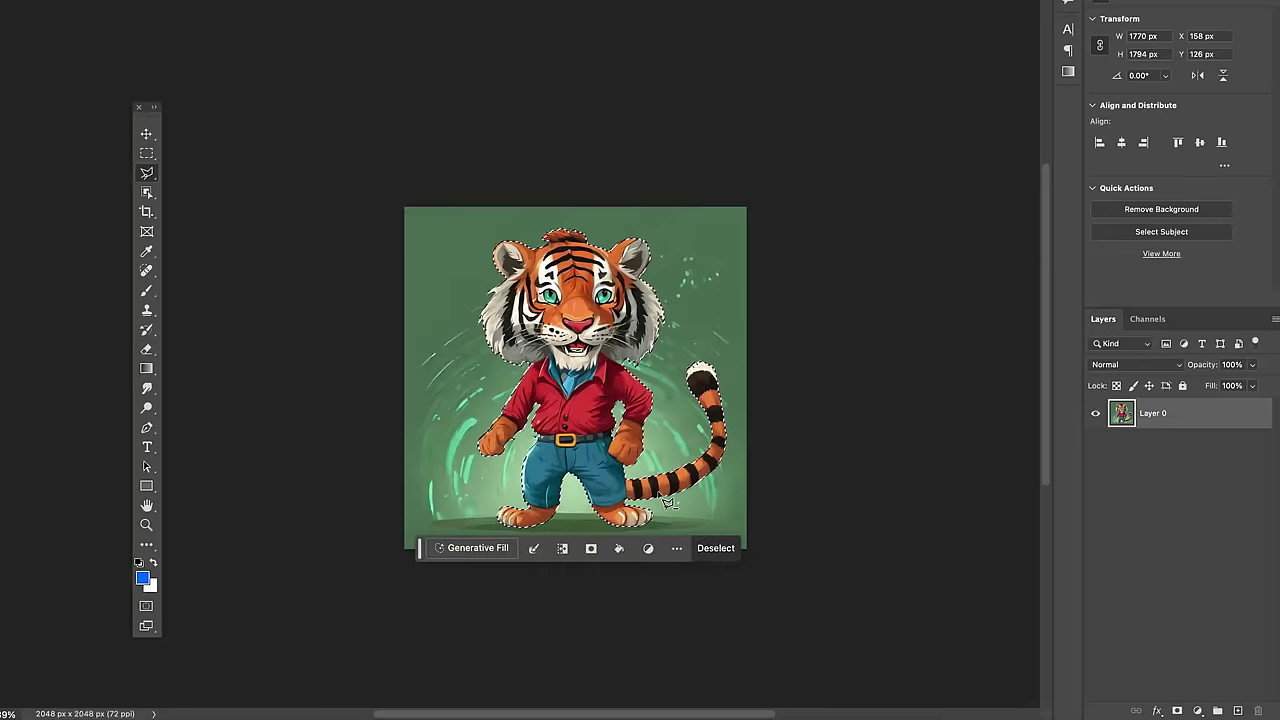
pyautogui.scroll(2, 662, 496)
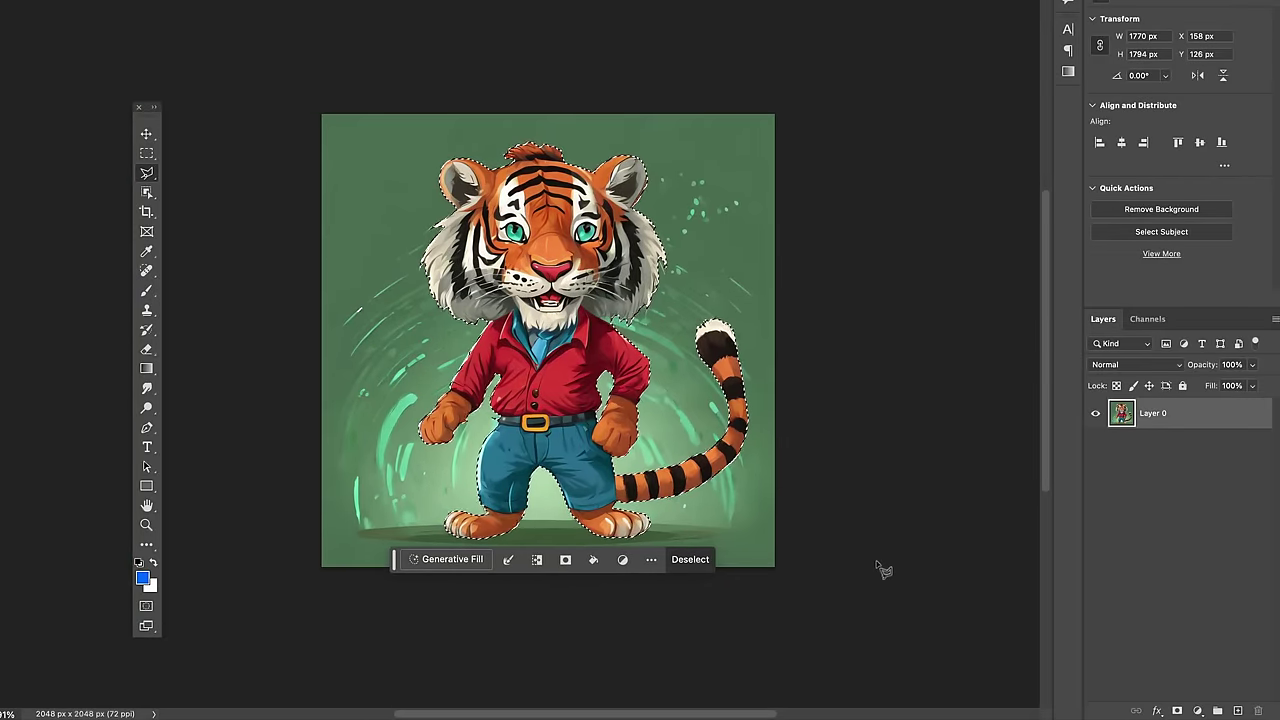
pyautogui.press('Delete')
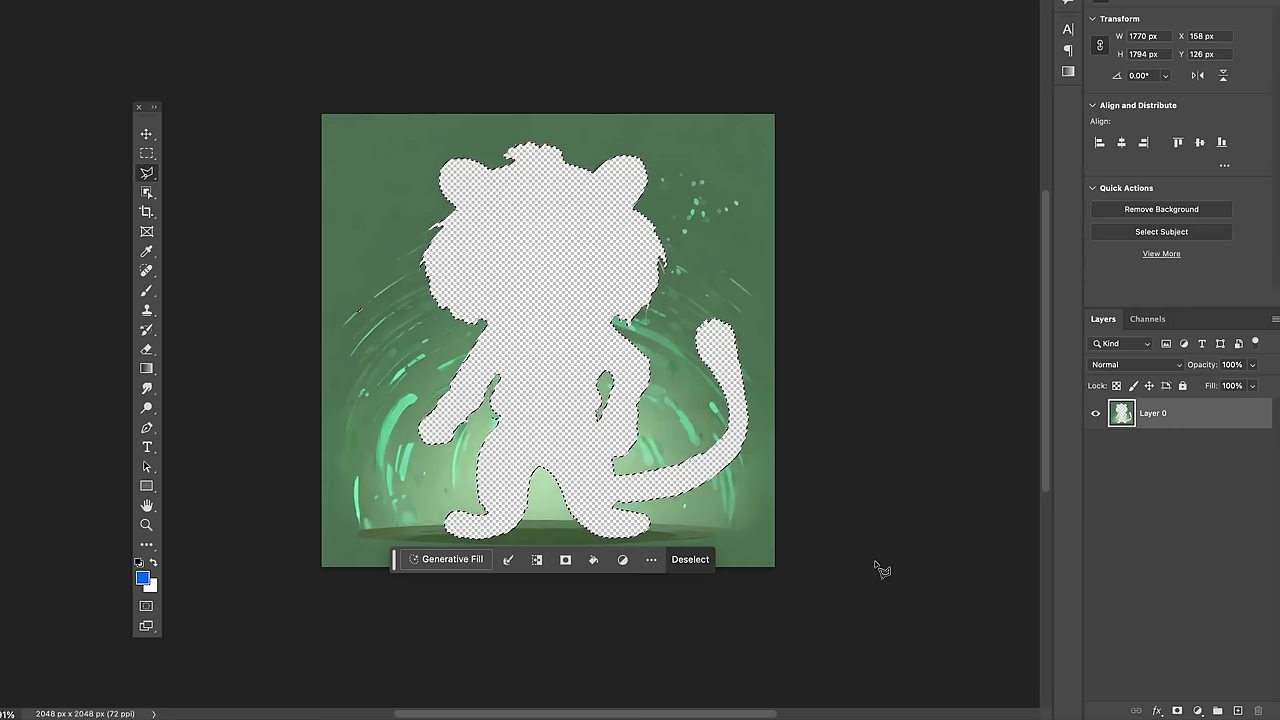
pyautogui.hotkey('ctrl', 'z')
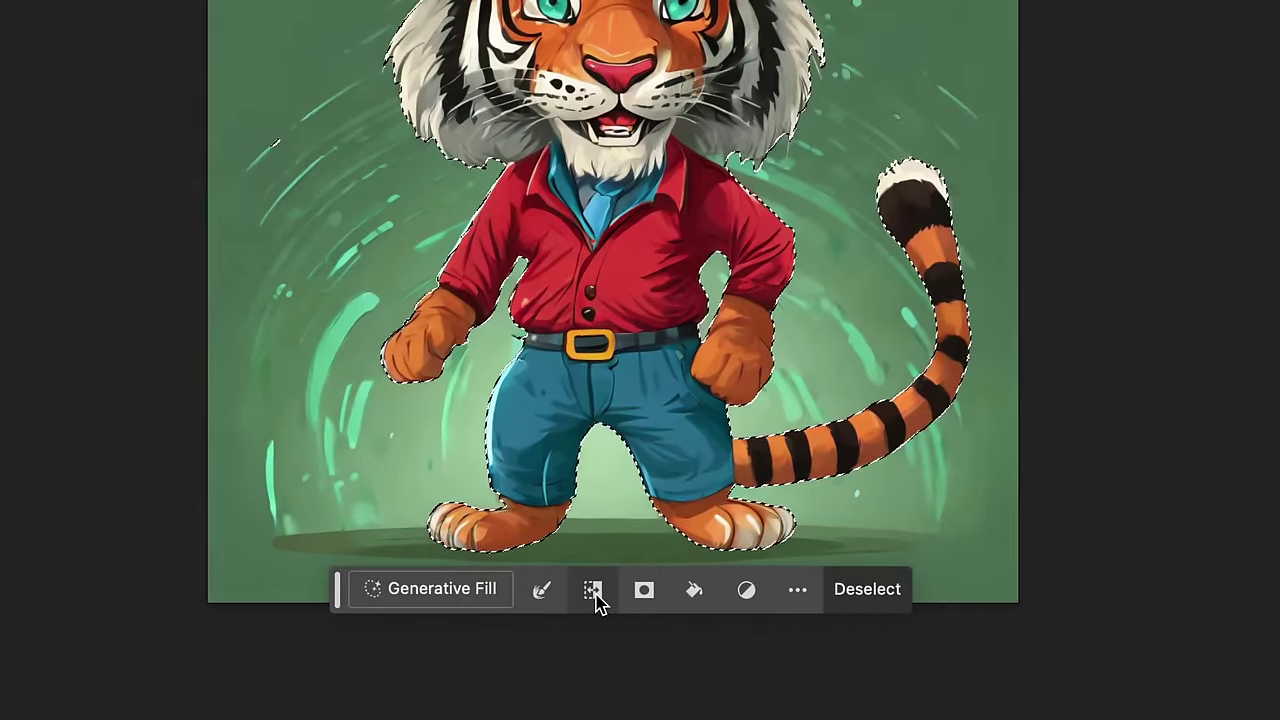
# Step: Invert the tiger selection, delete the green background, and clear the selection
pyautogui.click(594, 592)
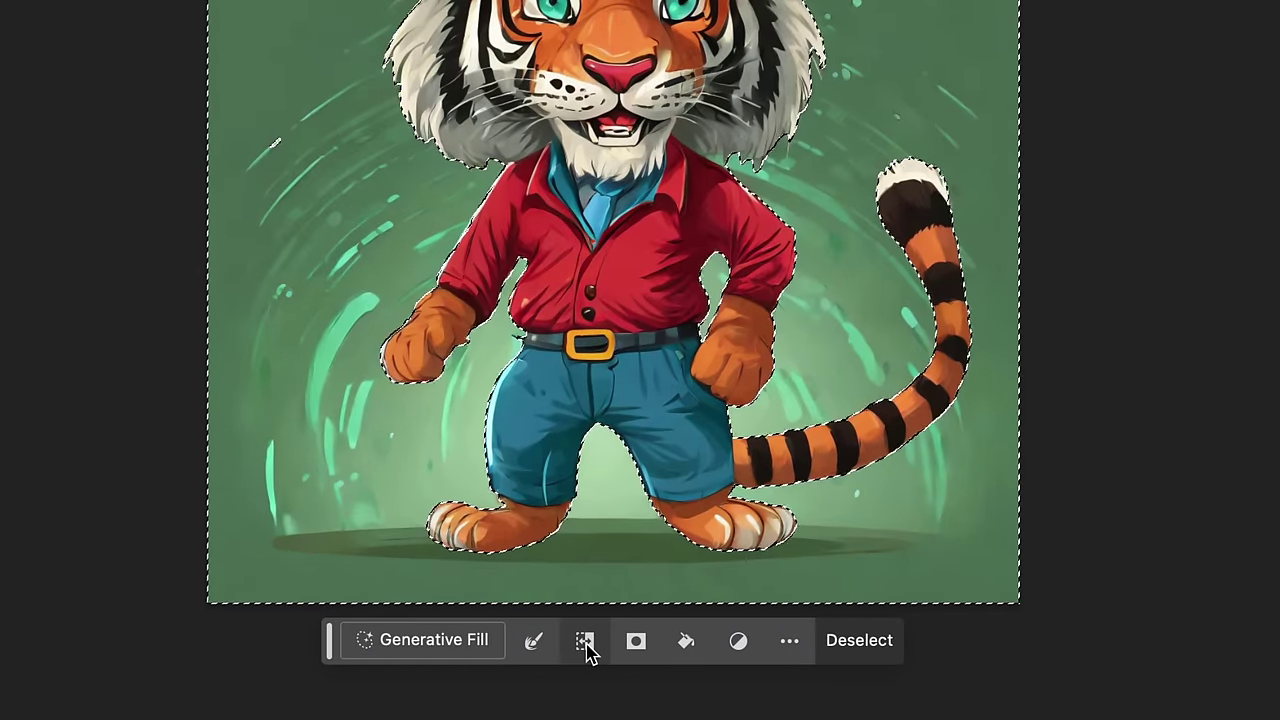
pyautogui.press('Delete')
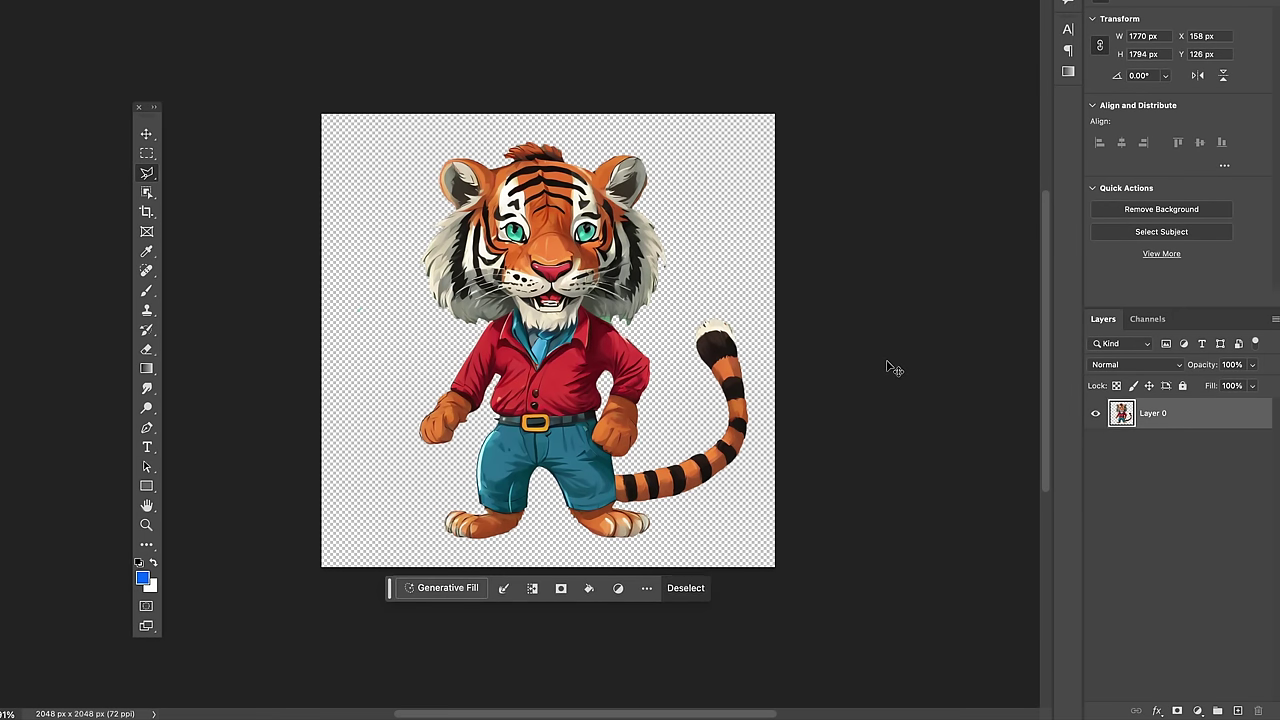
pyautogui.click(804, 380)
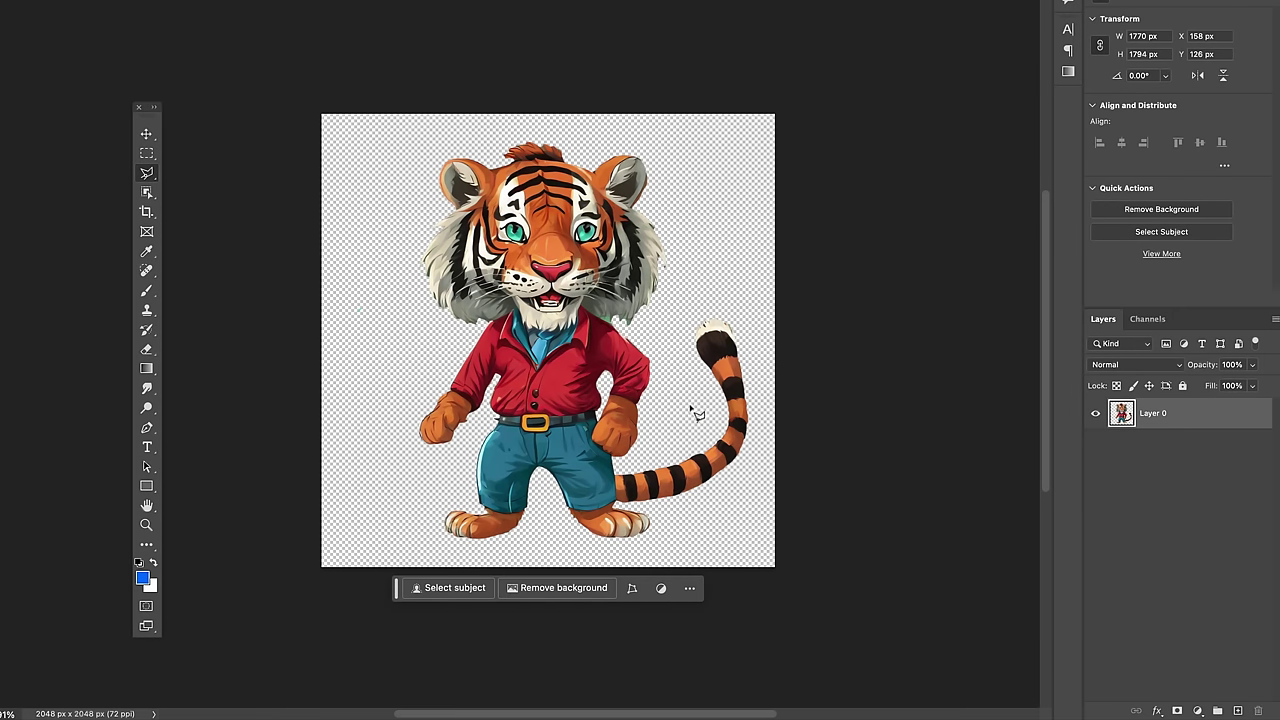
# Step: Erase the leftover background specks beside the tiger with the Eraser tool, and deselect the layer
pyautogui.scroll(3, 598, 410)
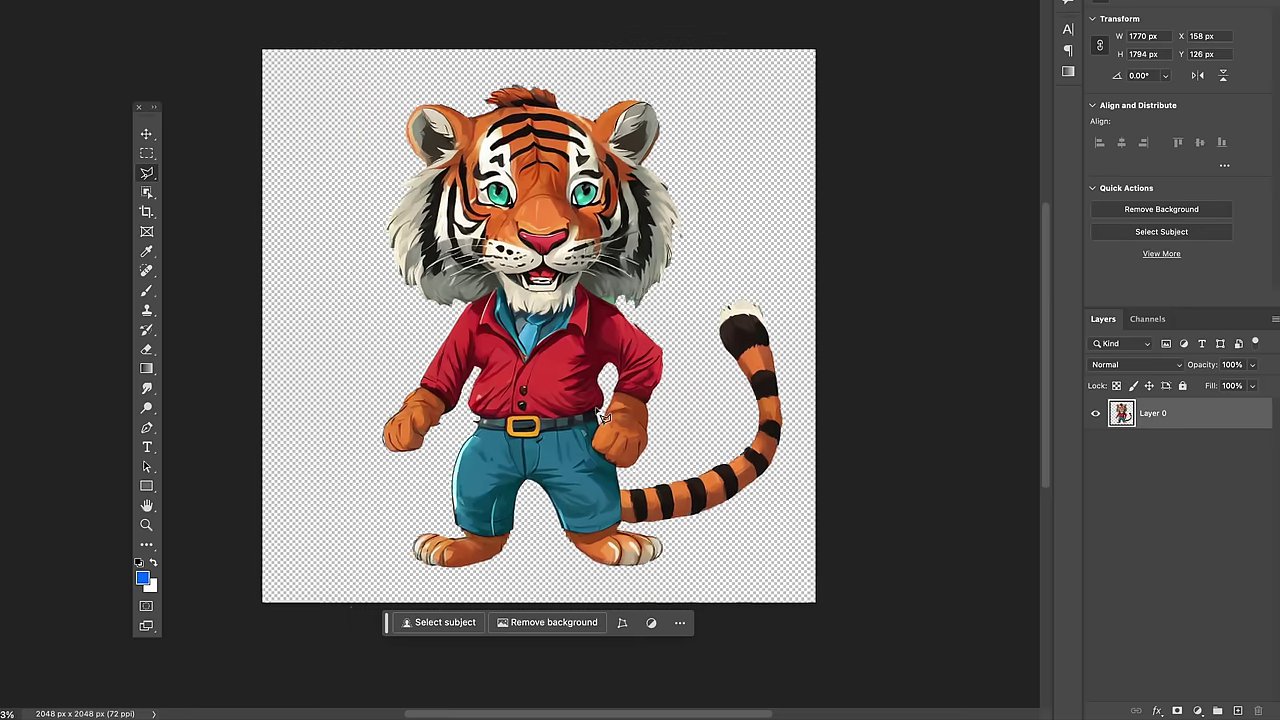
pyautogui.scroll(1, 598, 410)
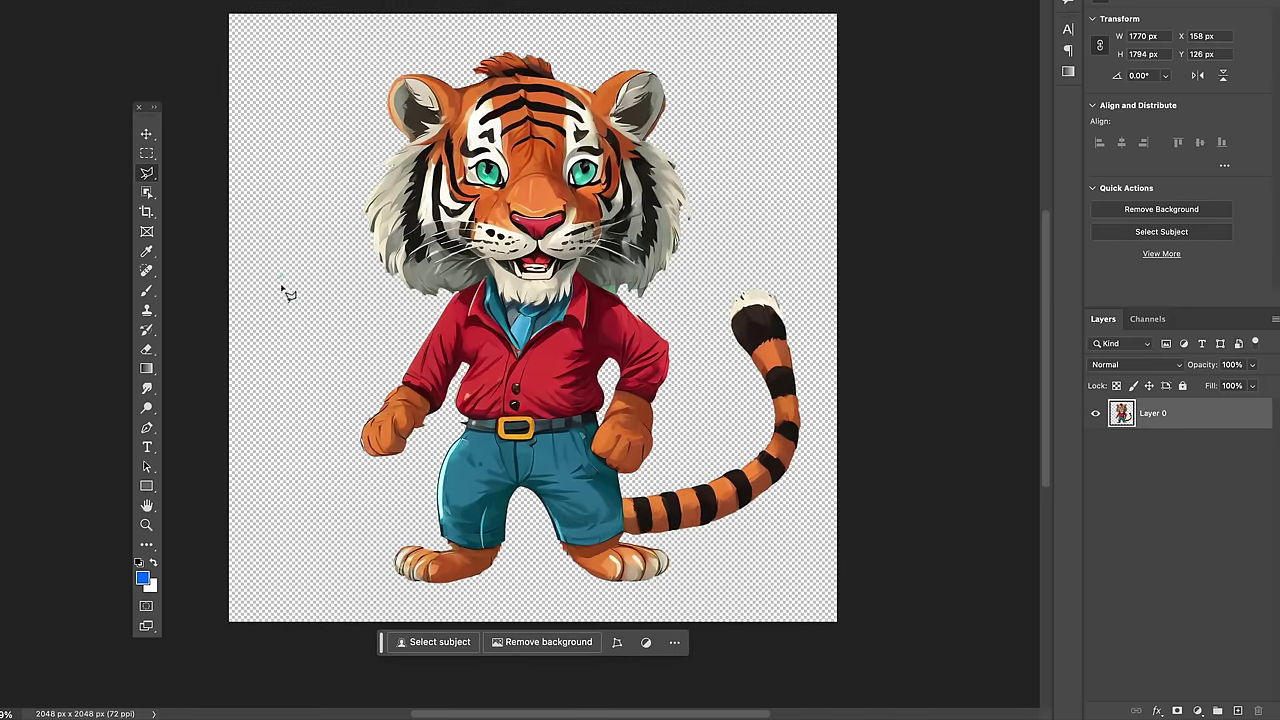
pyautogui.click(147, 349)
pyautogui.press('v')
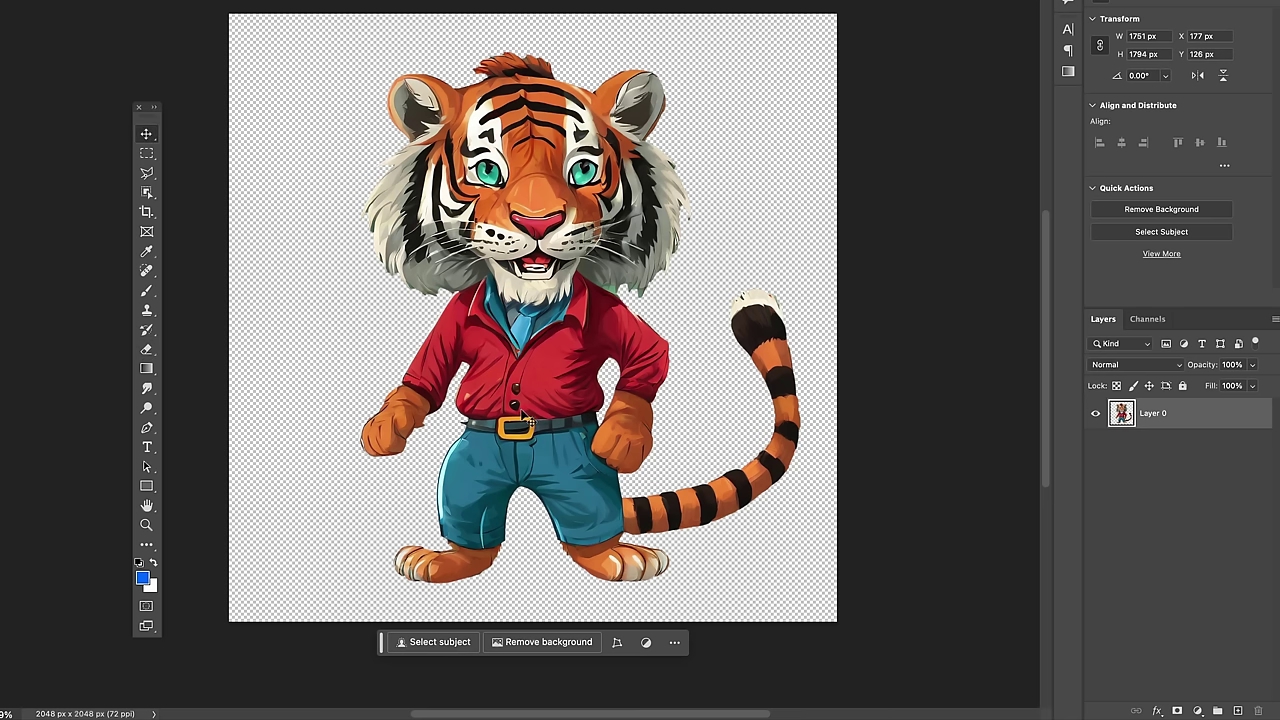
pyautogui.click(930, 298)
pyautogui.hotkey('ctrl', '0')
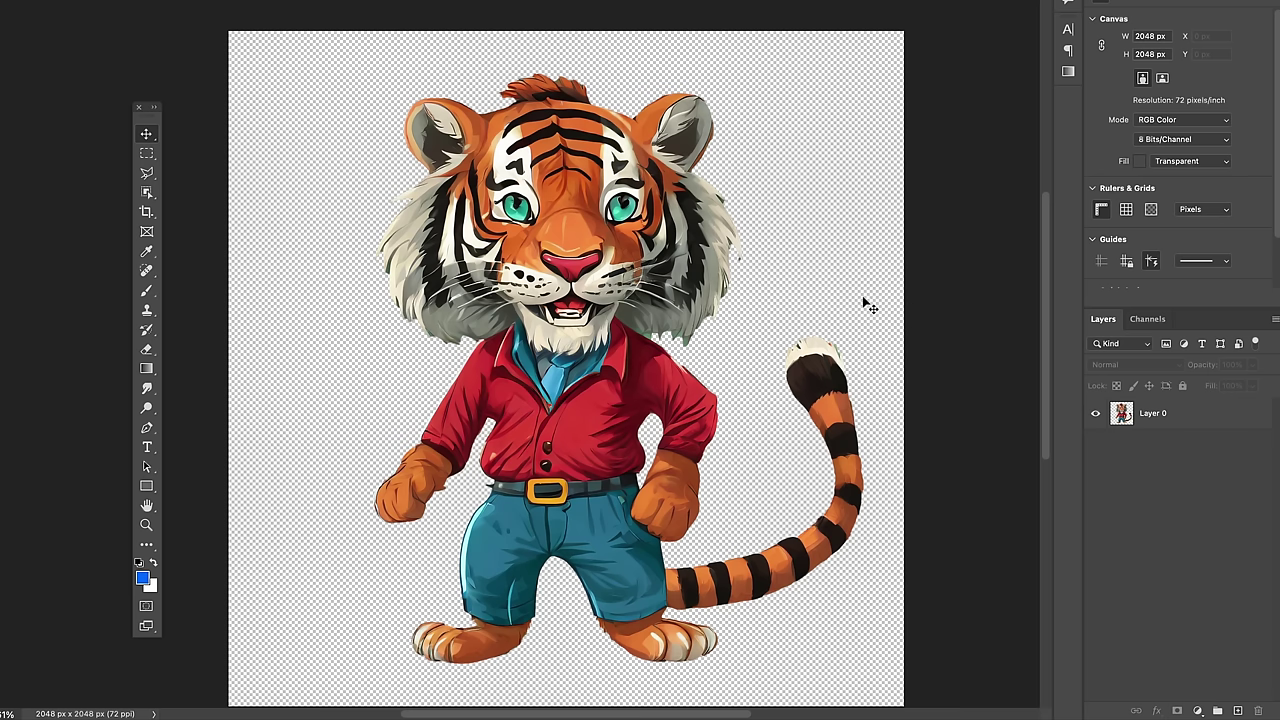
# Step: Outline the tiger's head along the beard and collar with the Polygonal Lasso tool, cut it, and paste it onto a new layer
pyautogui.click(147, 175)
pyautogui.click(209, 171)
pyautogui.scroll(5, 540, 340)
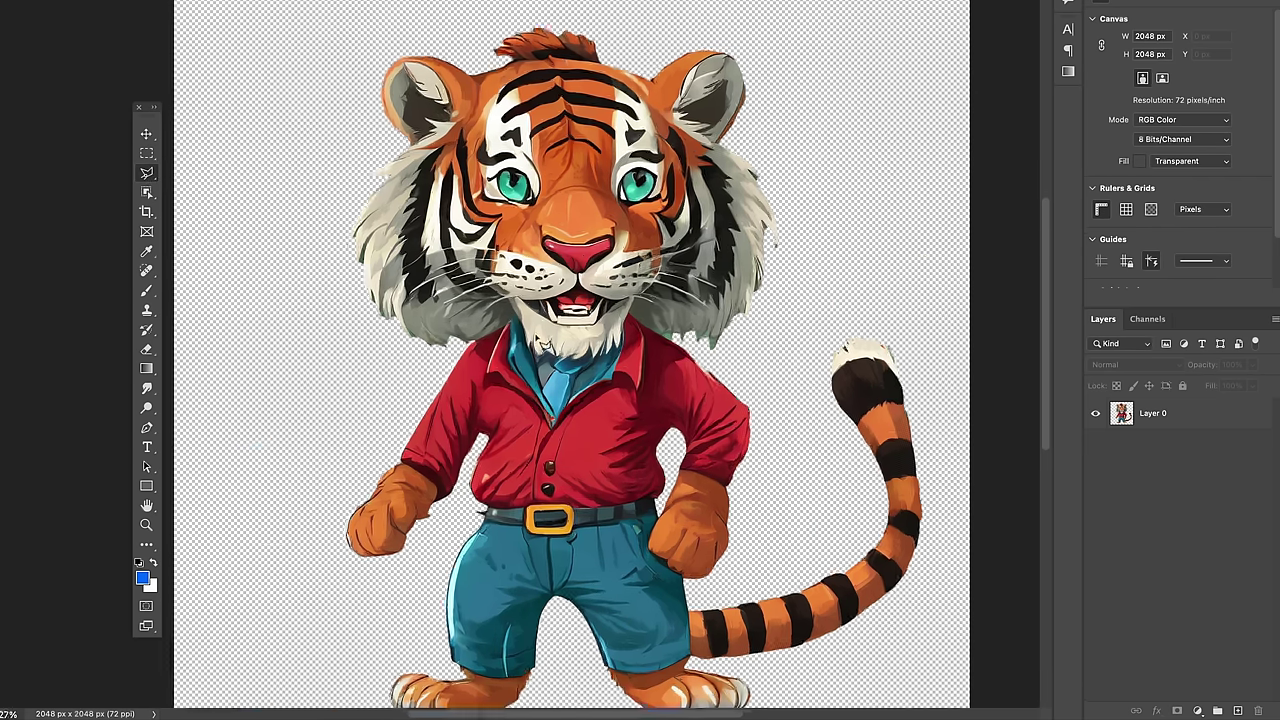
pyautogui.hscroll(3, 660, 335)
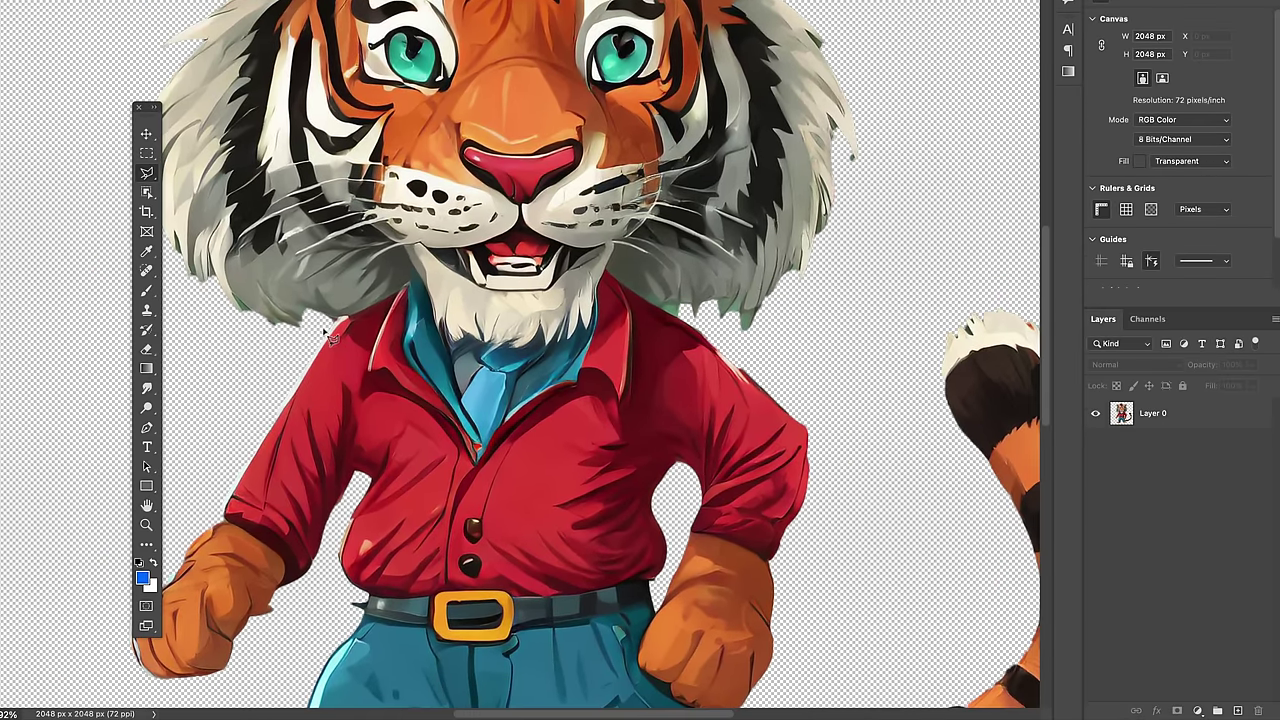
pyautogui.click(329, 335)
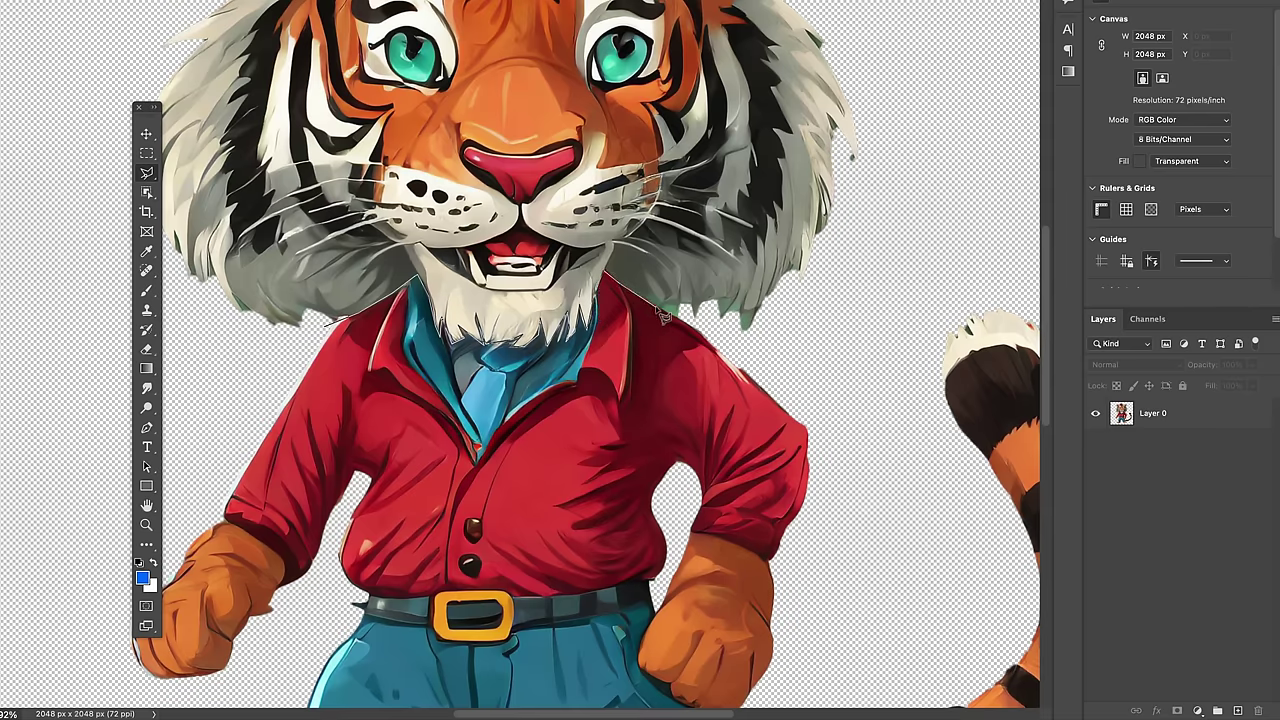
pyautogui.click(900, 313)
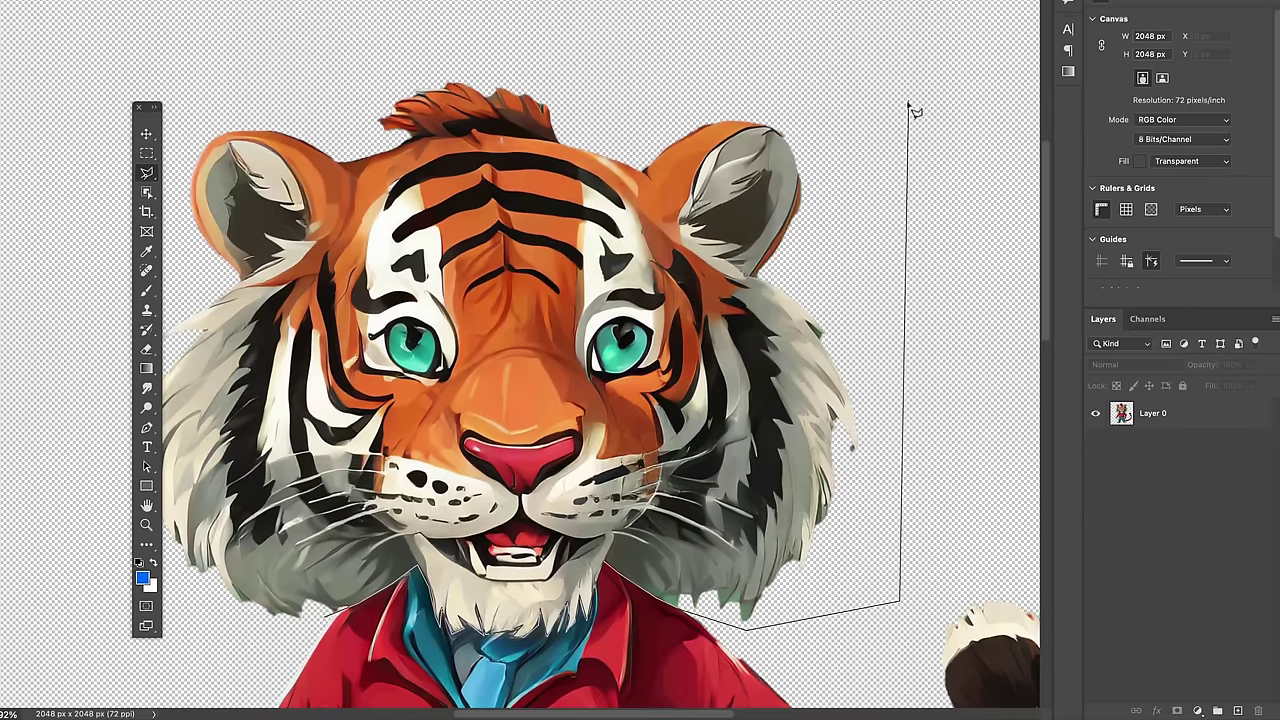
pyautogui.click(892, 74)
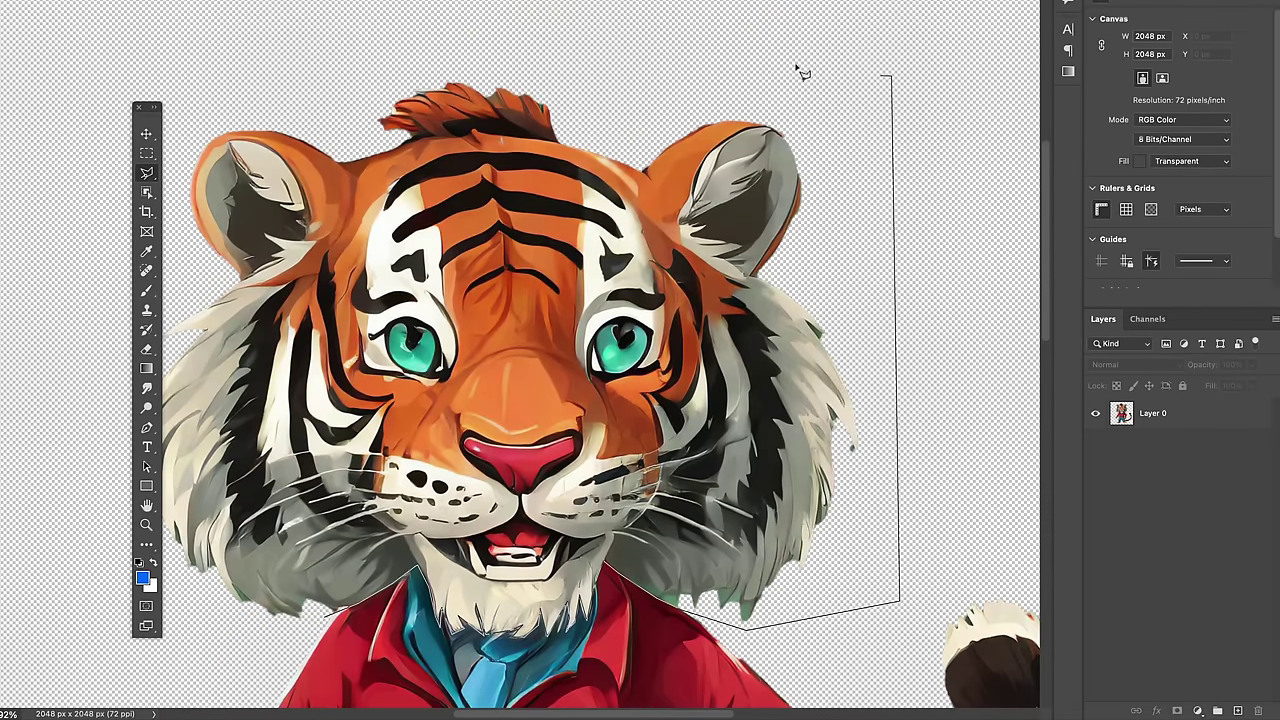
pyautogui.click(435, 25)
pyautogui.click(67, 73)
pyautogui.click(34, 444)
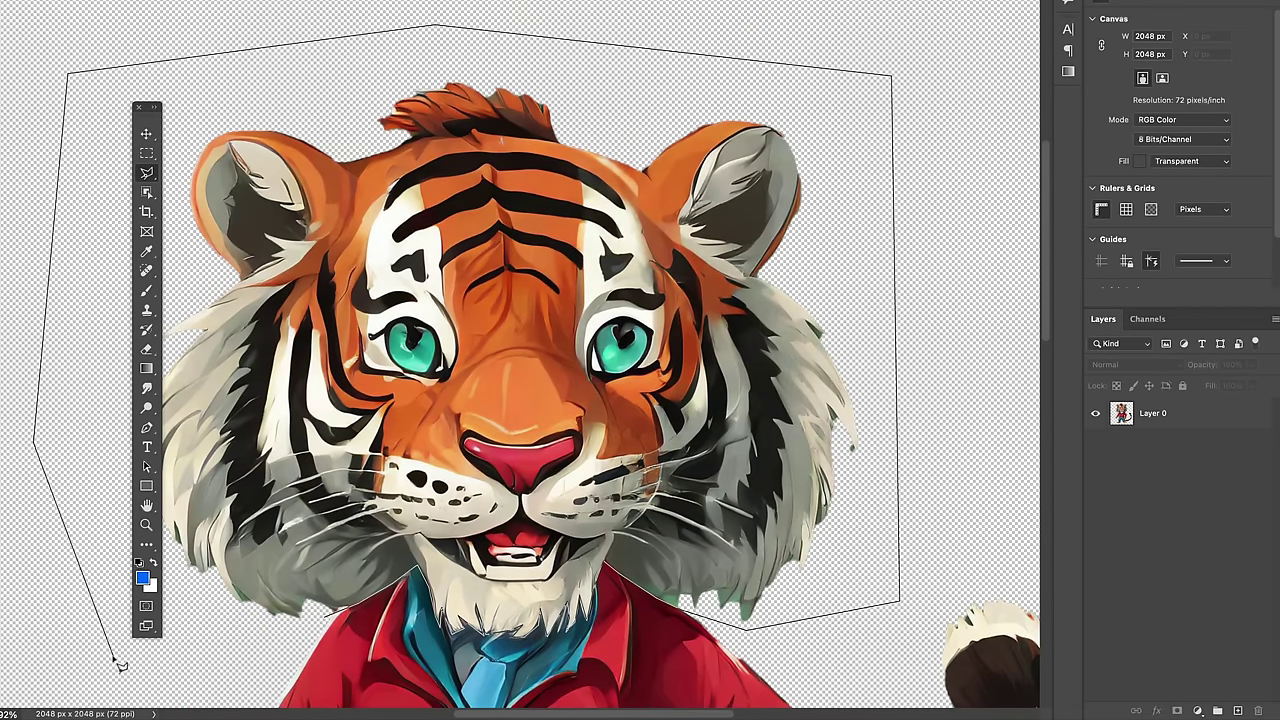
pyautogui.click(110, 655)
pyautogui.click(247, 678)
pyautogui.doubleClick(328, 618)
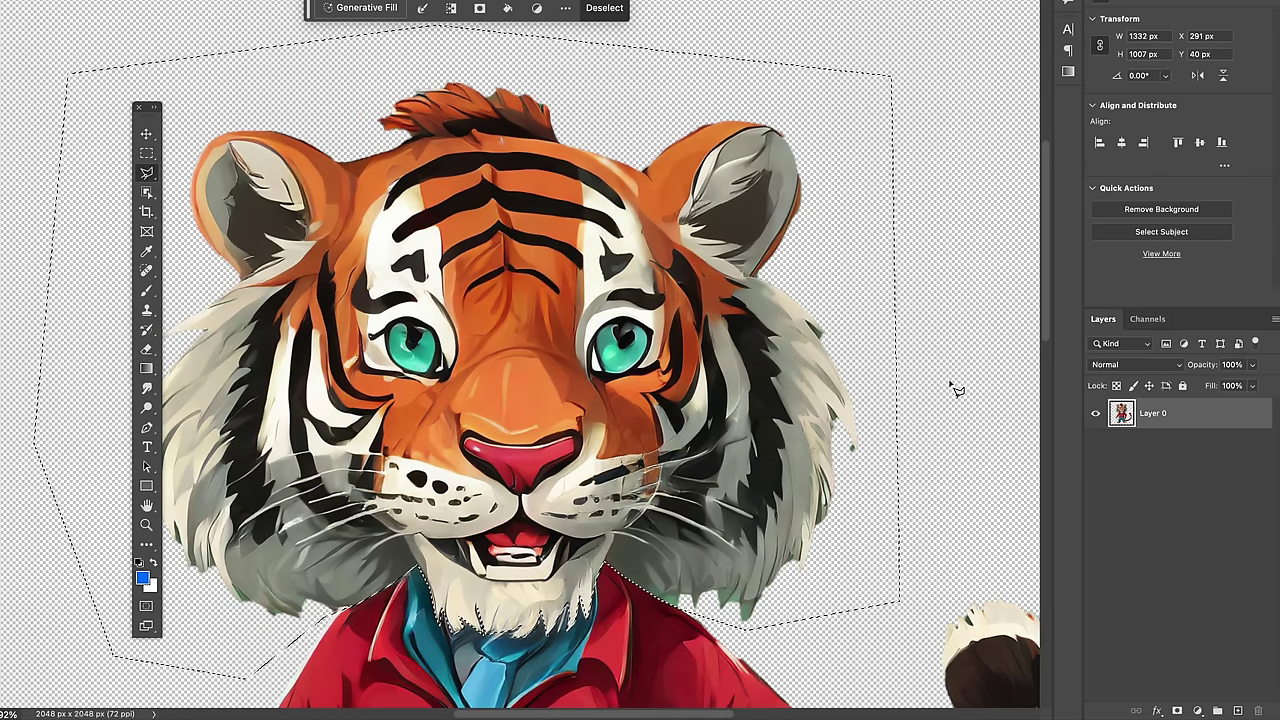
pyautogui.hotkey('ctrl', 'x')
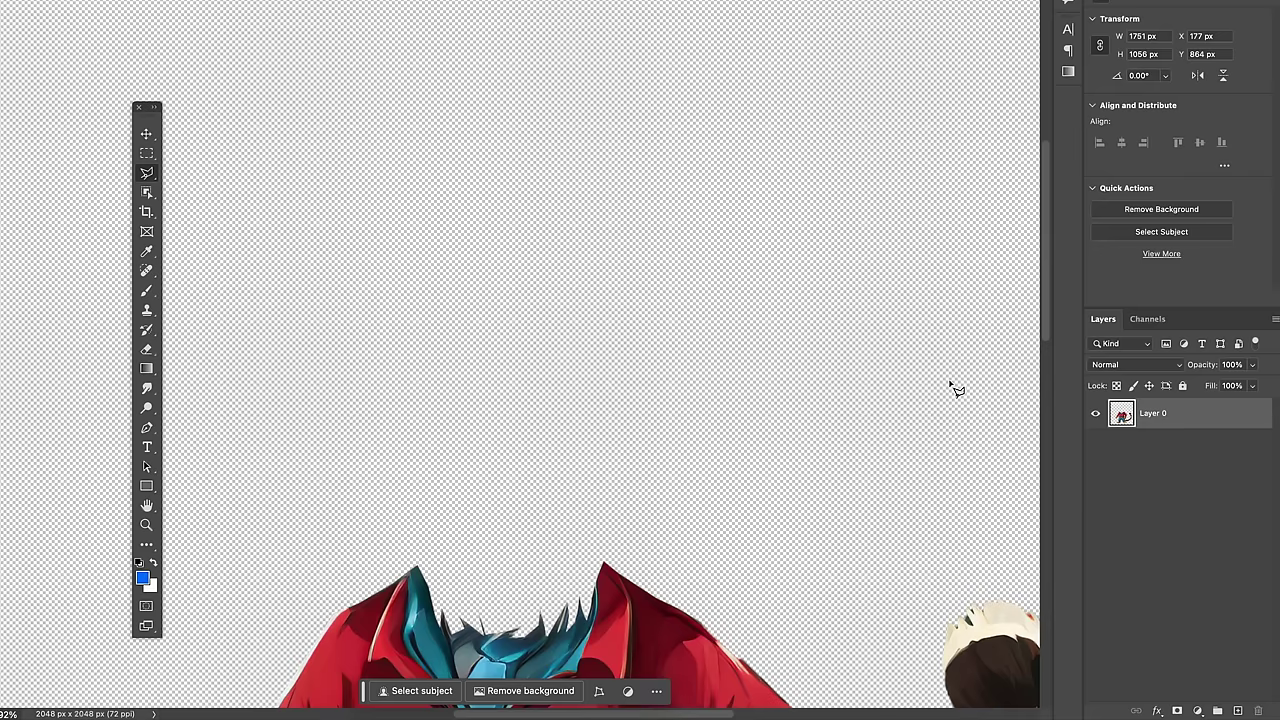
pyautogui.hotkey('ctrl', 'v')
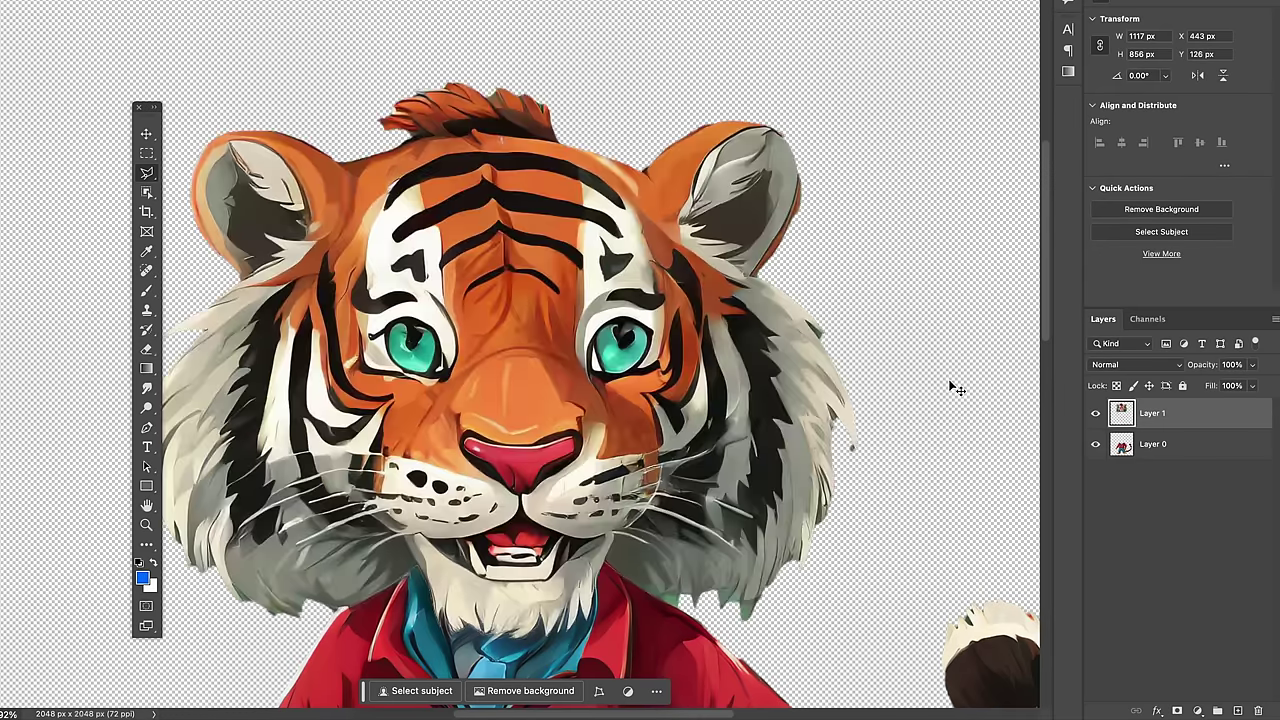
# Step: Check the separated head and body by toggling the visibility of Layer 1 and Layer 0
pyautogui.click(140, 130)
pyautogui.scroll(-5, 513, 453)
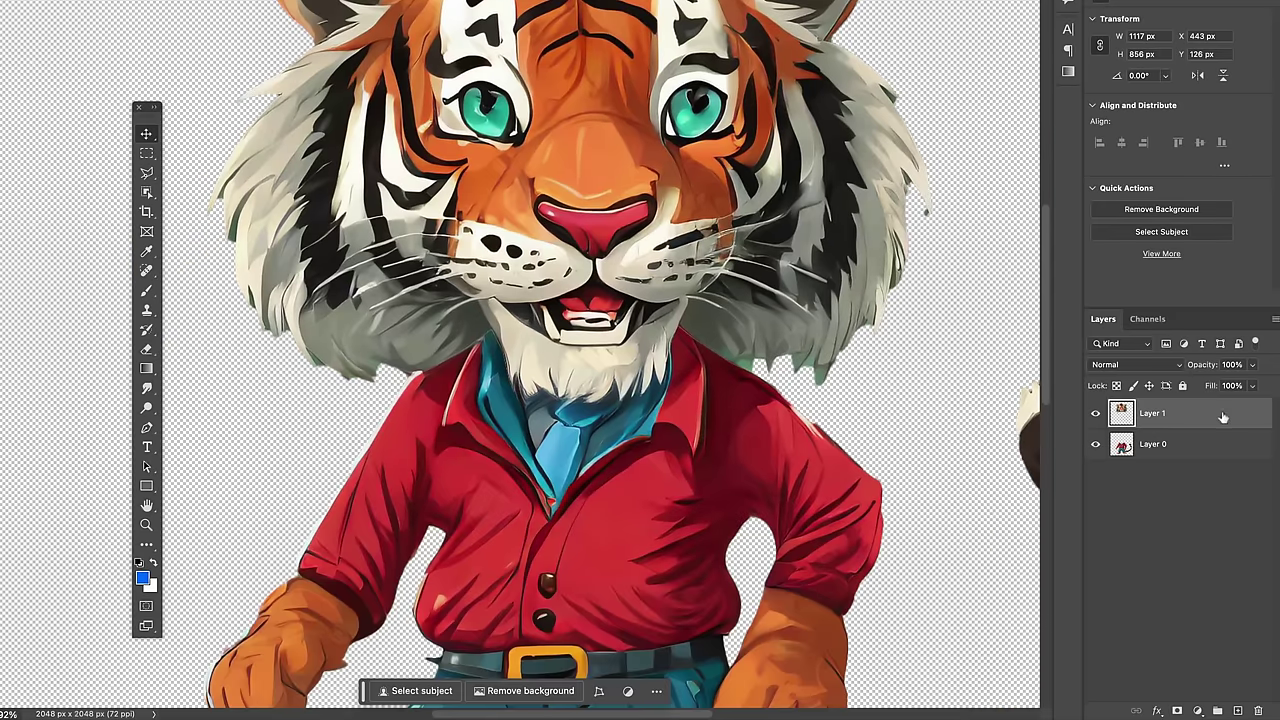
pyautogui.click(1096, 414)
pyautogui.click(1096, 414)
pyautogui.click(1096, 445)
pyautogui.scroll(-4, 820, 480)
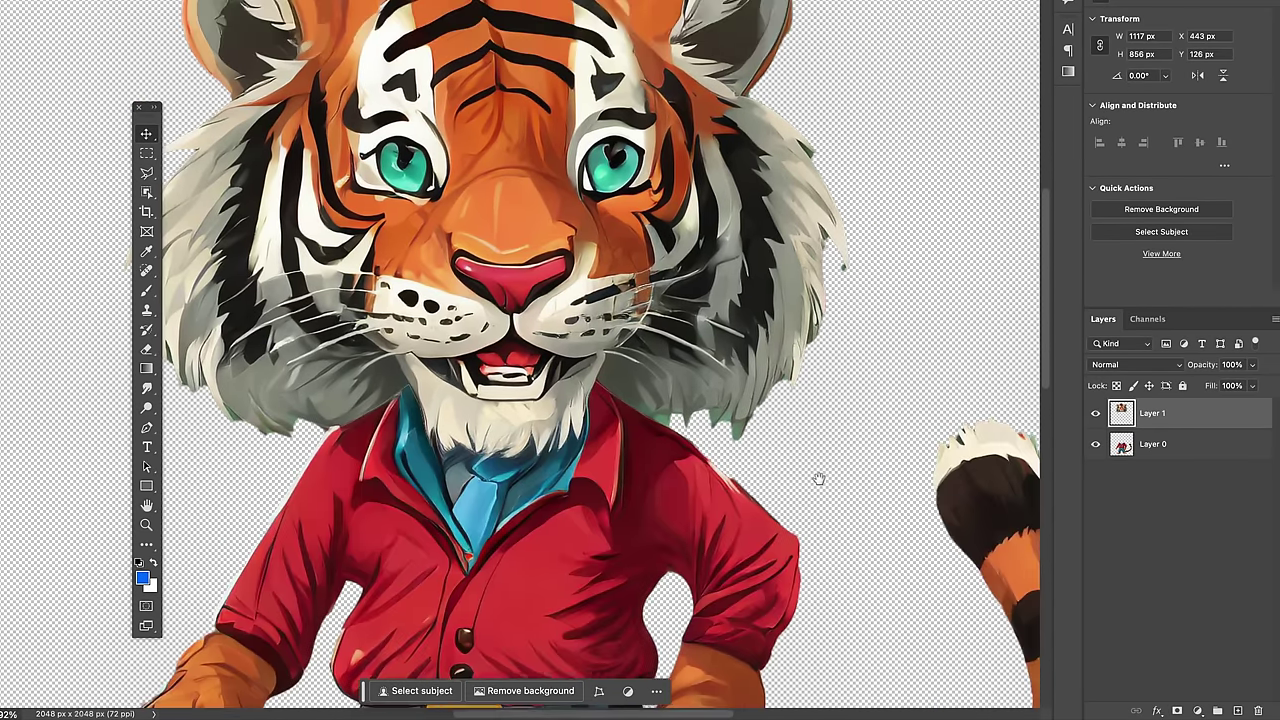
pyautogui.scroll(-3, 820, 484)
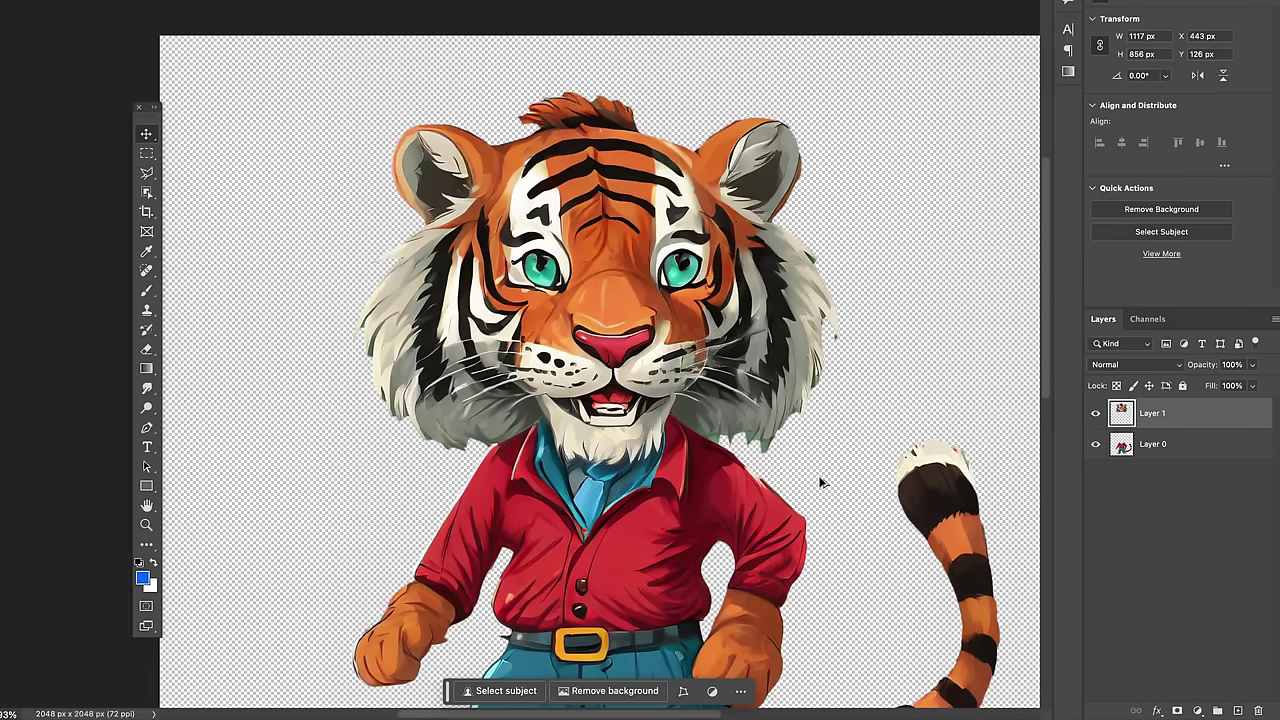
# Step: Try tilting the separated head about 35° over the body with Free Transform
pyautogui.moveTo(820, 482); pyautogui.dragTo(800, 428)
pyautogui.scroll(-2, 800, 428)
pyautogui.hotkey('ctrl', 't')
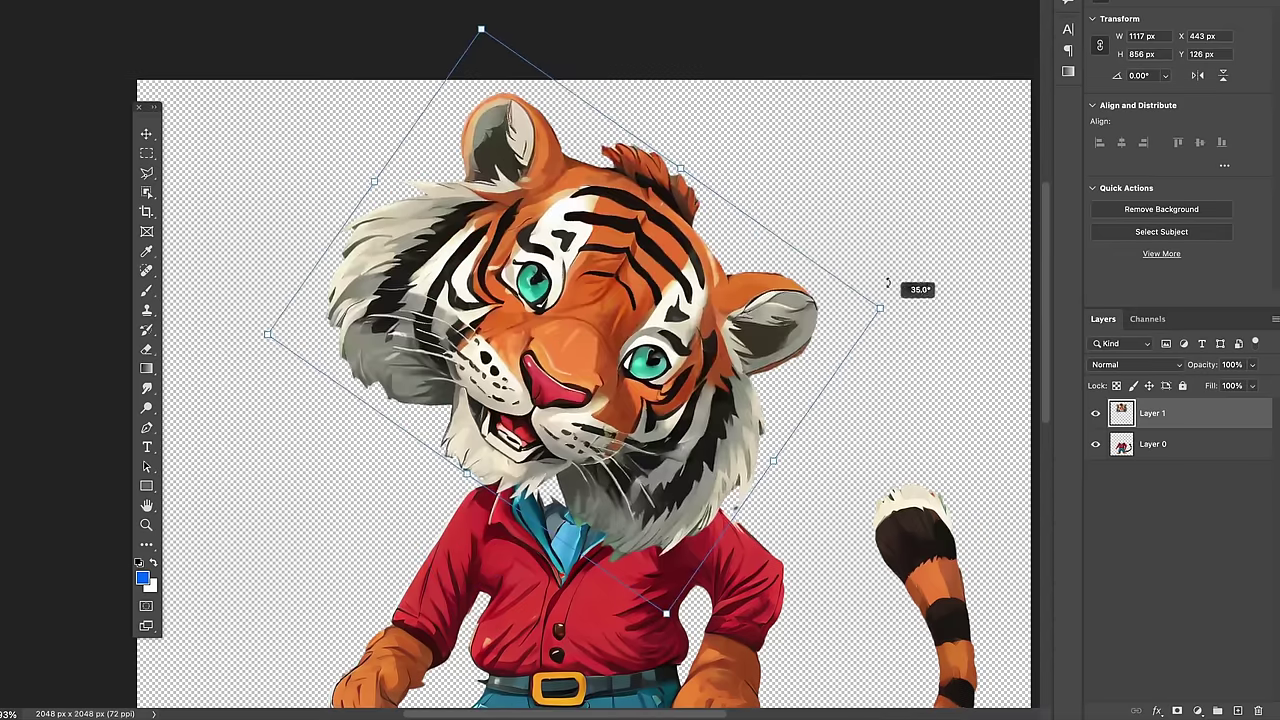
pyautogui.moveTo(886, 286); pyautogui.dragTo(857, 180)
pyautogui.press('Return')
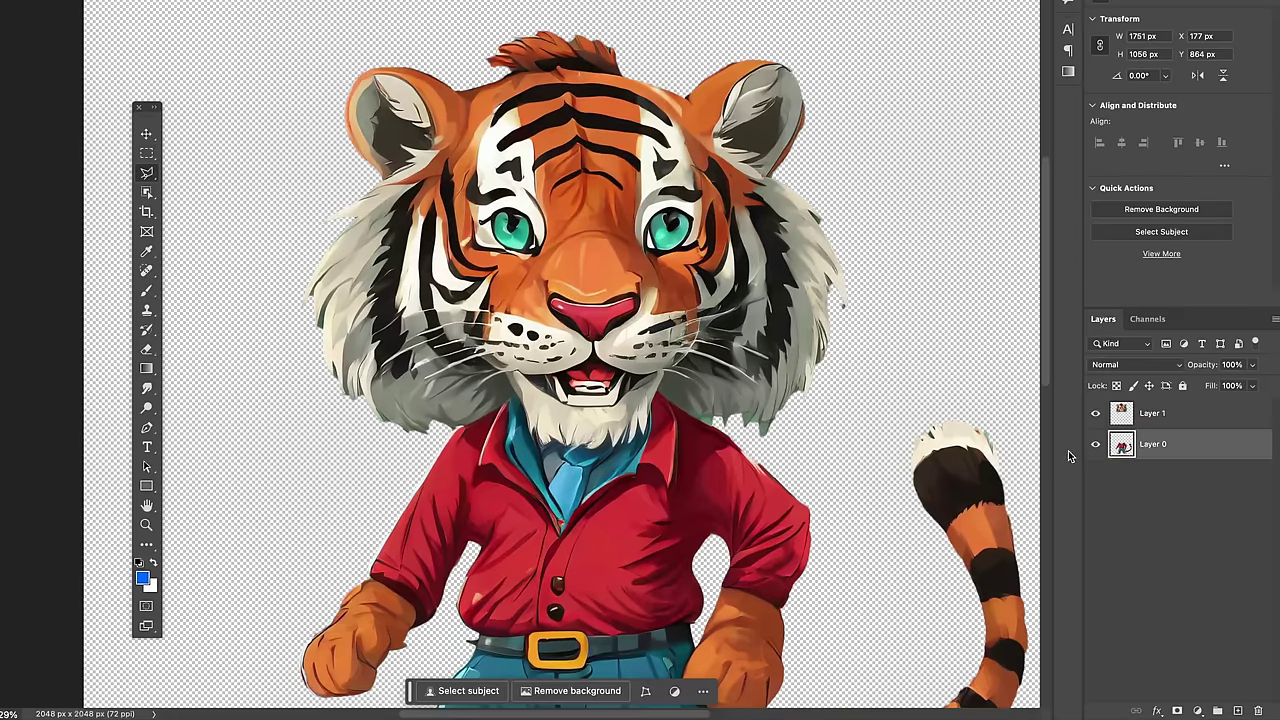
# Step: Hide the head layer and outline the missing neck area between the shirt collars on Layer 0 with the Polygonal Lasso tool
pyautogui.click(1097, 416)
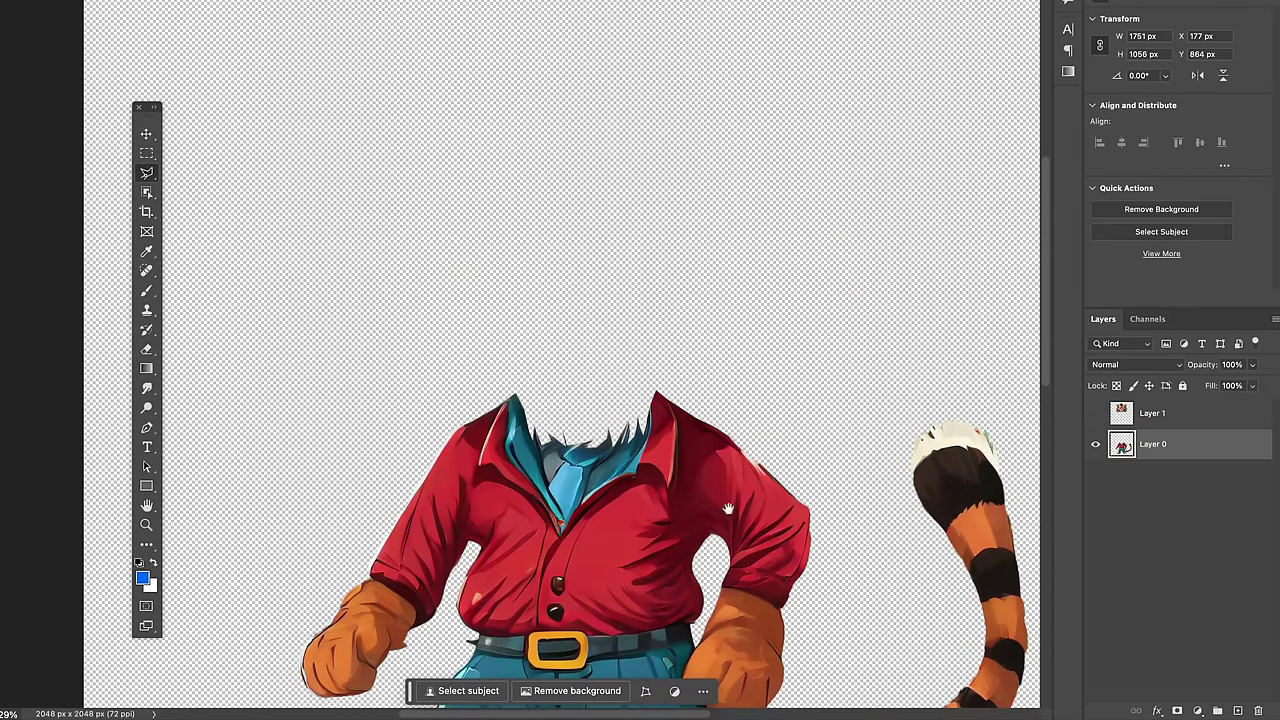
pyautogui.scroll(5, 729, 449)
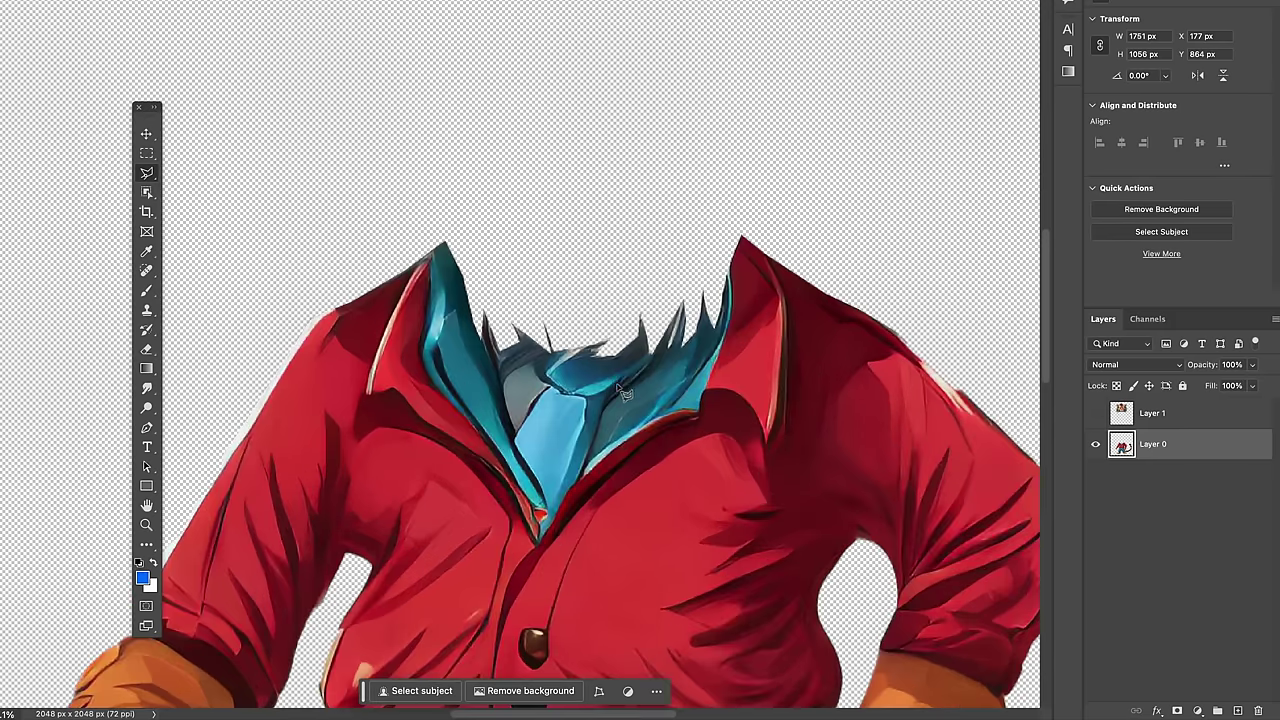
pyautogui.click(447, 250)
pyautogui.click(644, 225)
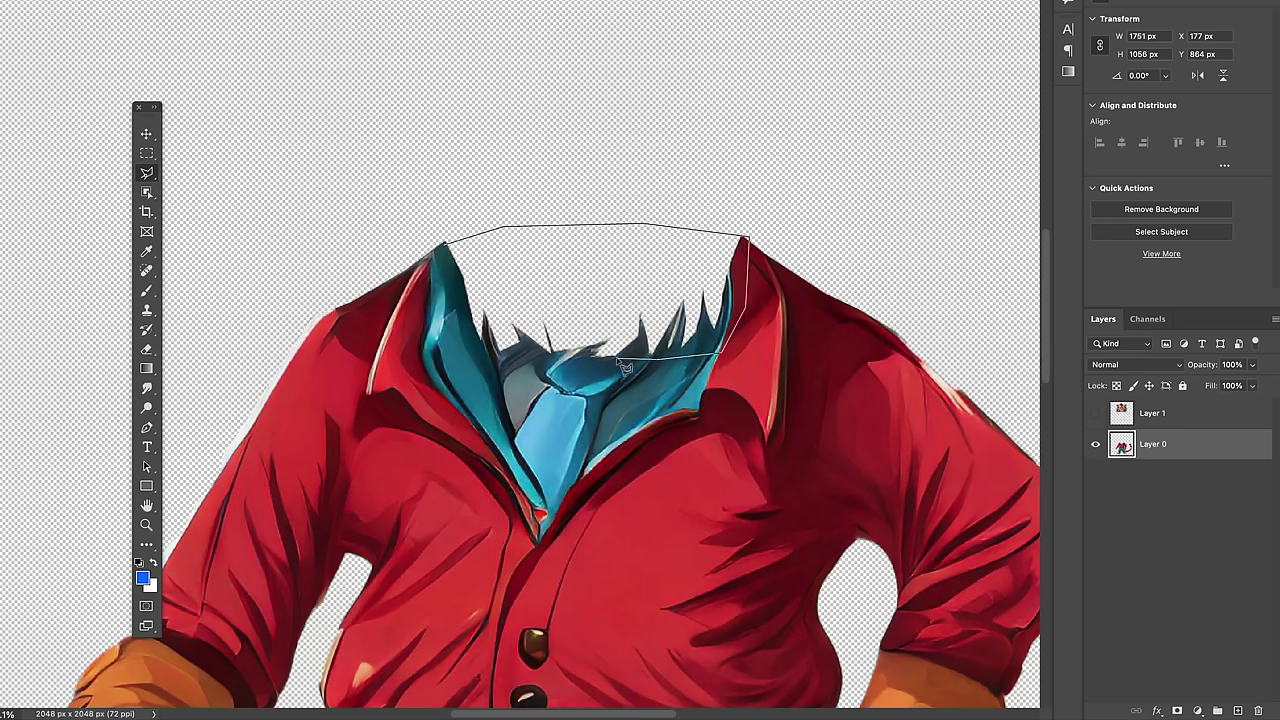
pyautogui.click(433, 268)
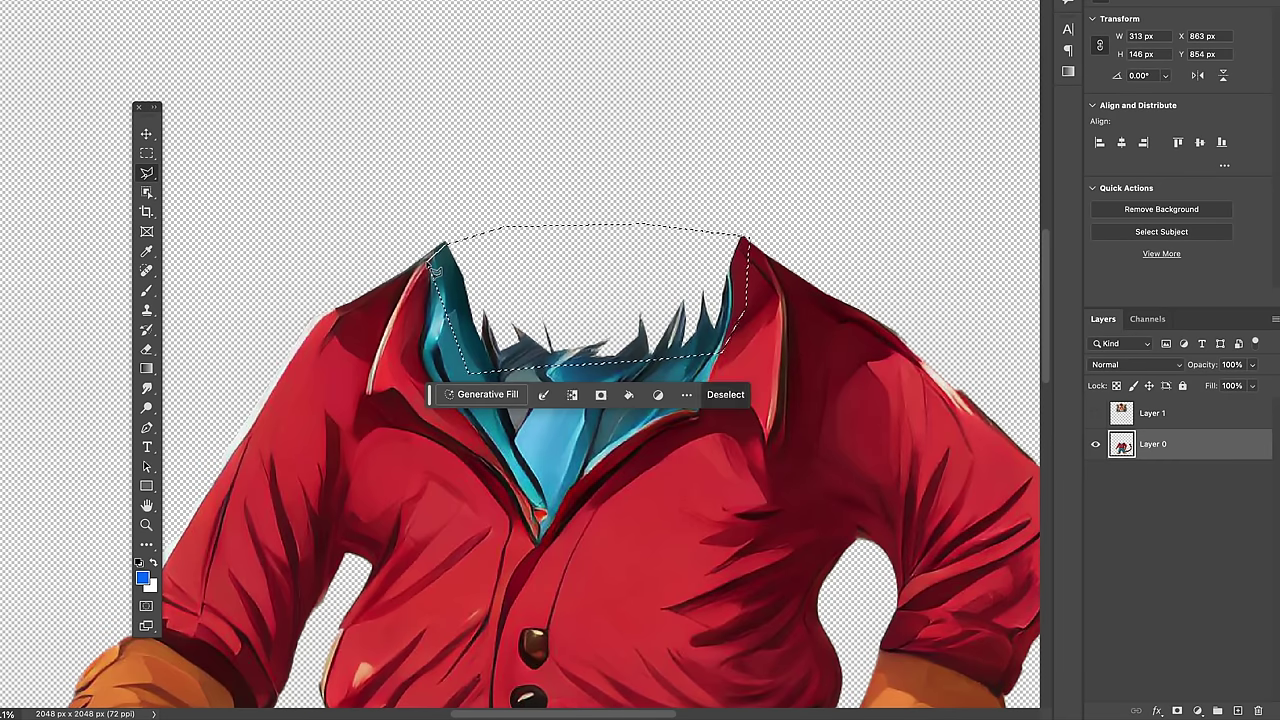
# Step: Fill the selected neck area using Generative Fill with a blank prompt, and show the head layer again
pyautogui.click(476, 395)
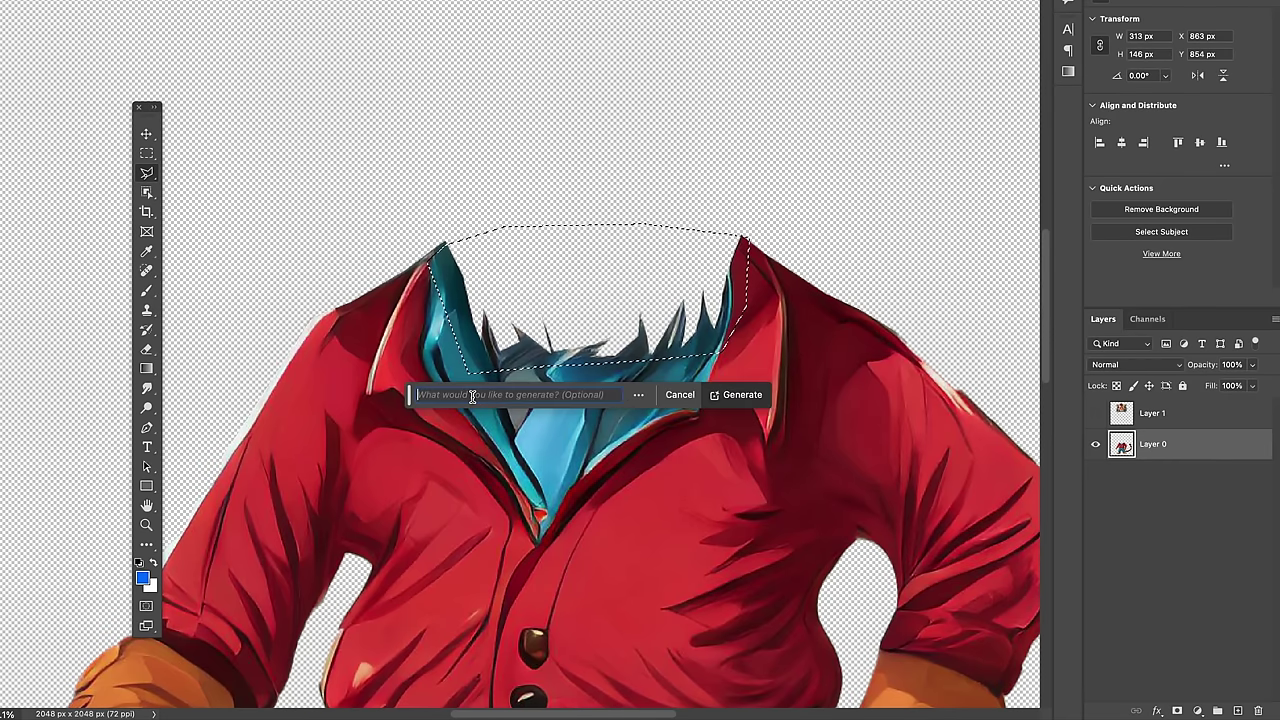
pyautogui.click(757, 400)
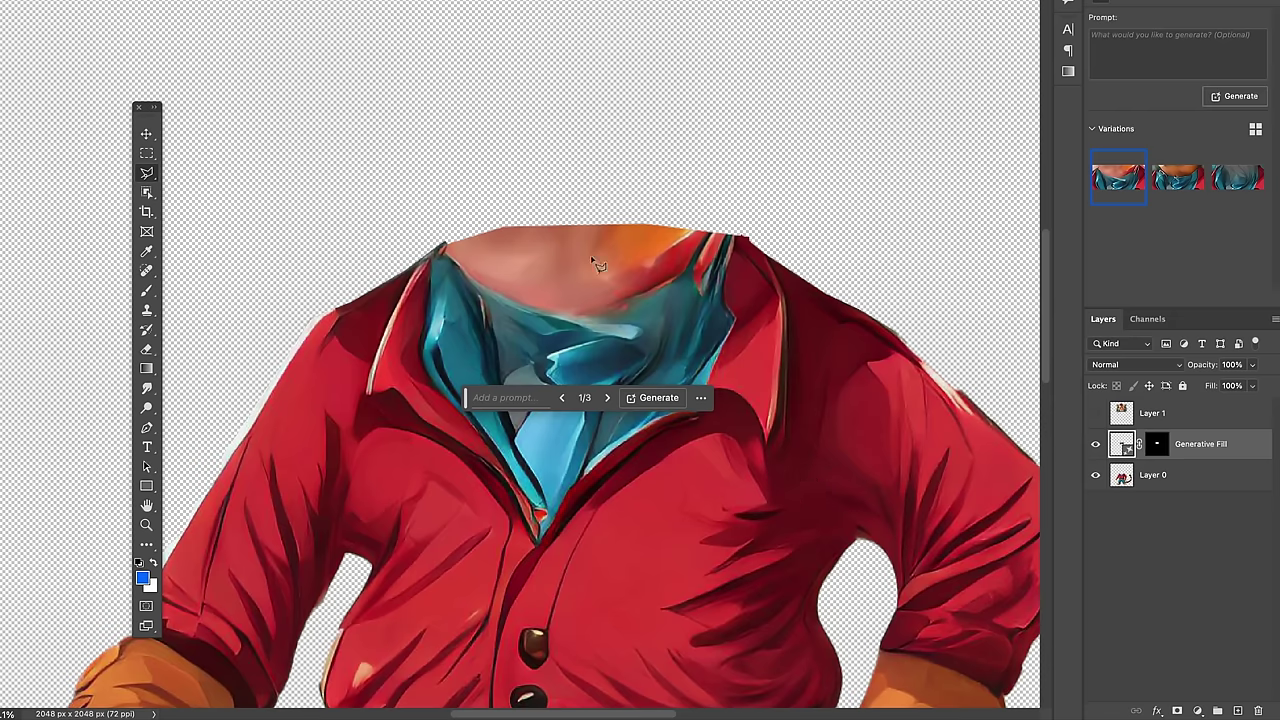
pyautogui.click(1095, 412)
pyautogui.keyDown('alt'); pyautogui.scroll(-5, 798, 360); pyautogui.keyUp('alt')
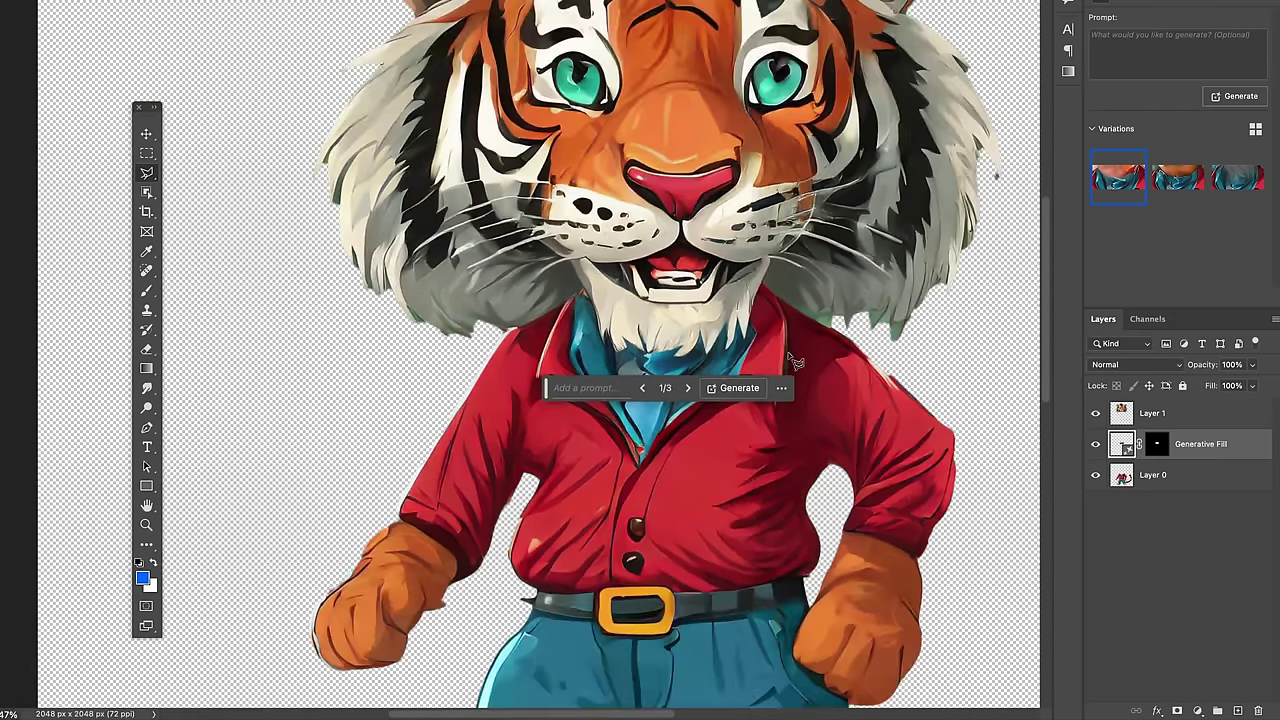
pyautogui.scroll(-3, 835, 370)
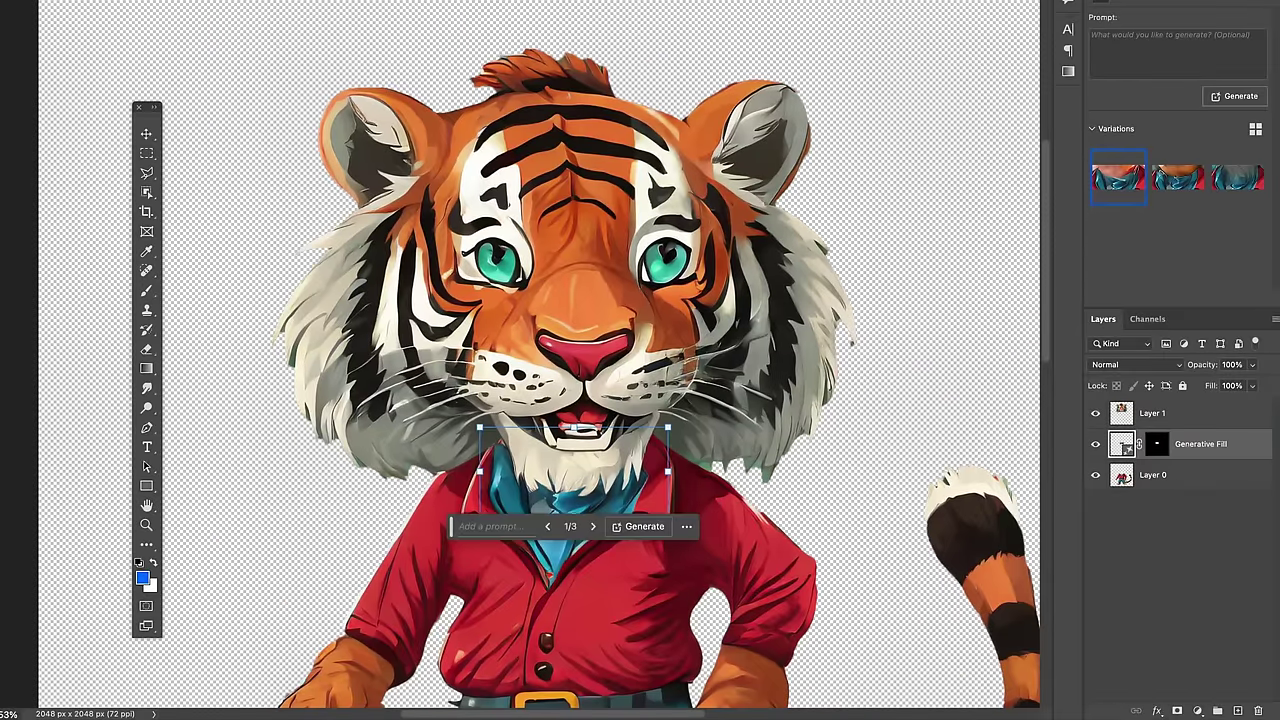
# Step: Try rotating the head on Layer 1 with Free Transform to test the filled neck area
pyautogui.hotkey('ctrl', 't')
pyautogui.press('Escape')
pyautogui.click(1200, 412)
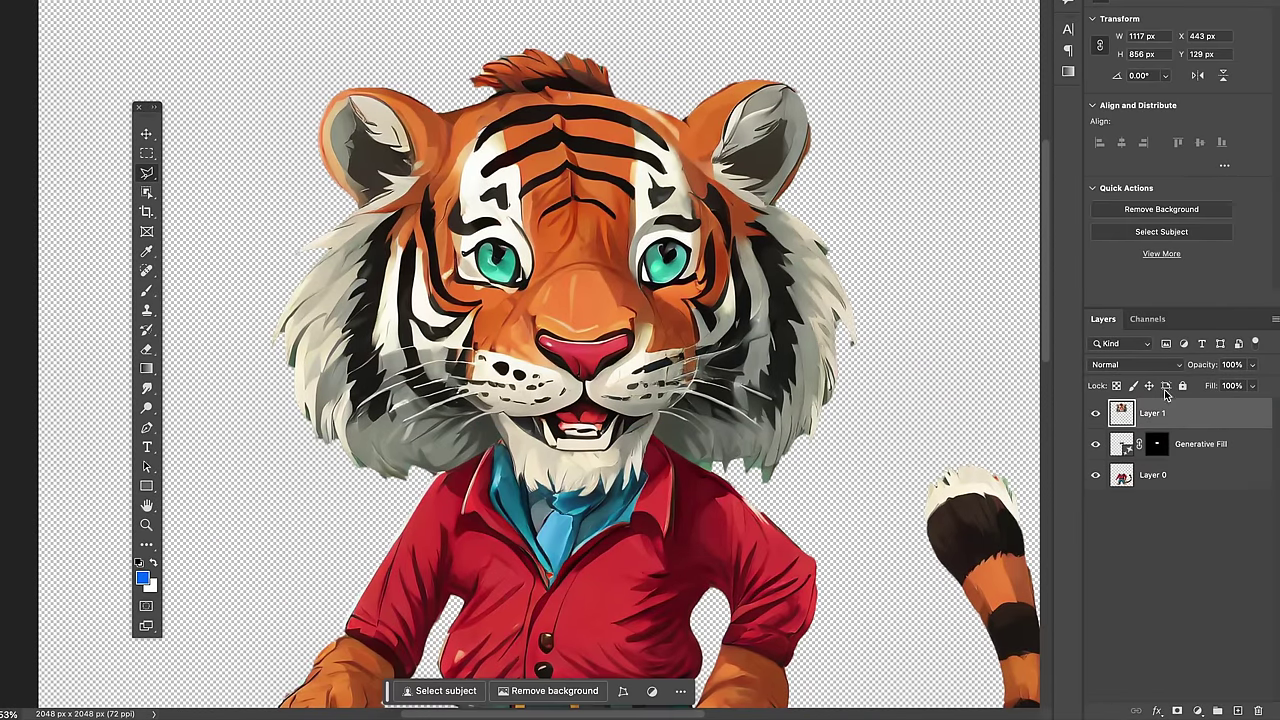
pyautogui.hotkey('ctrl', 't')
pyautogui.moveTo(933, 45); pyautogui.dragTo(925, 130)
pyautogui.press('Return')
pyautogui.moveTo(625, 497); pyautogui.dragTo(631, 405)
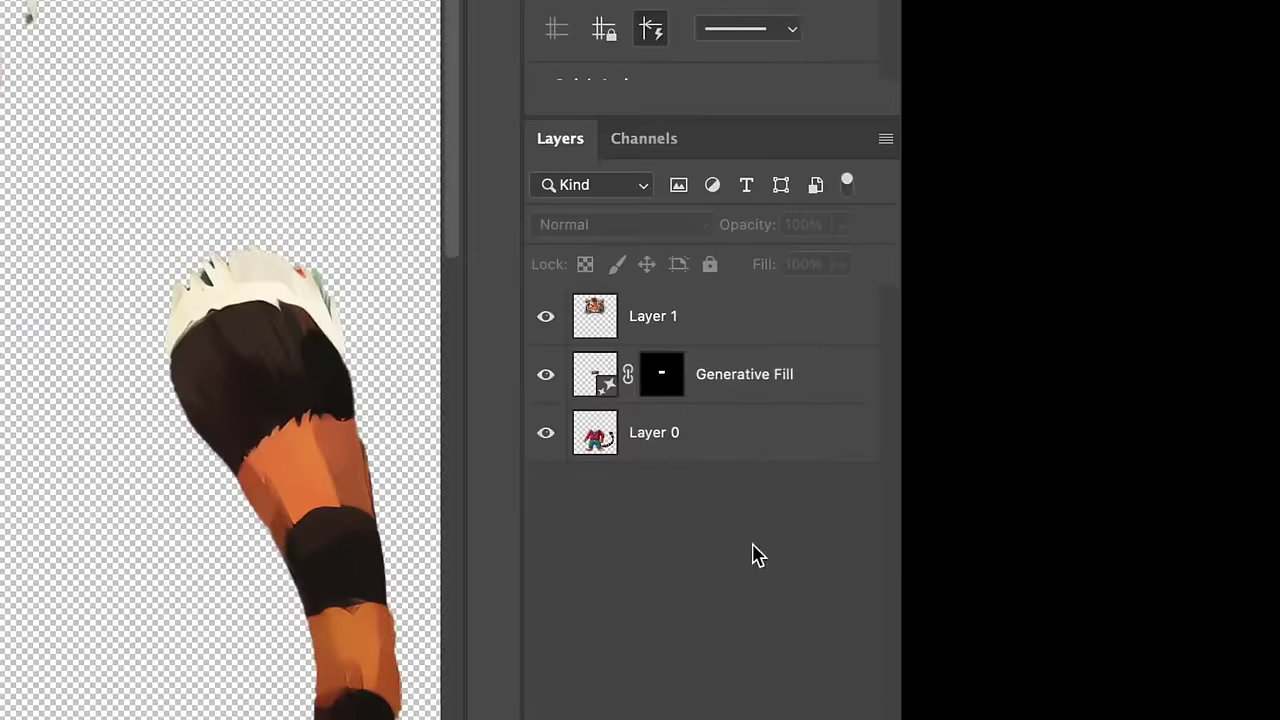
# Step: Merge the Generative Fill layer with Layer 0, and toggle the merged body layer's visibility to check it
pyautogui.click(1217, 480)
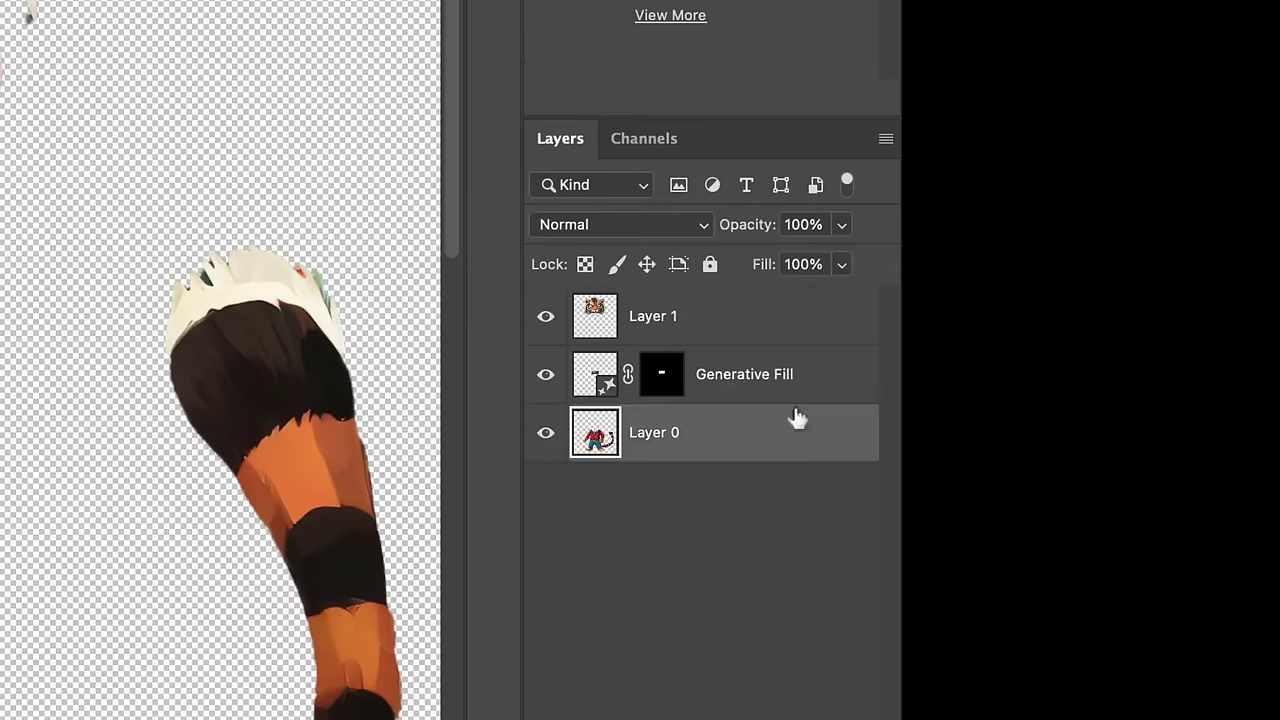
pyautogui.keyDown('shift'); pyautogui.click(1234, 451); pyautogui.keyUp('shift')
pyautogui.rightClick(815, 390)
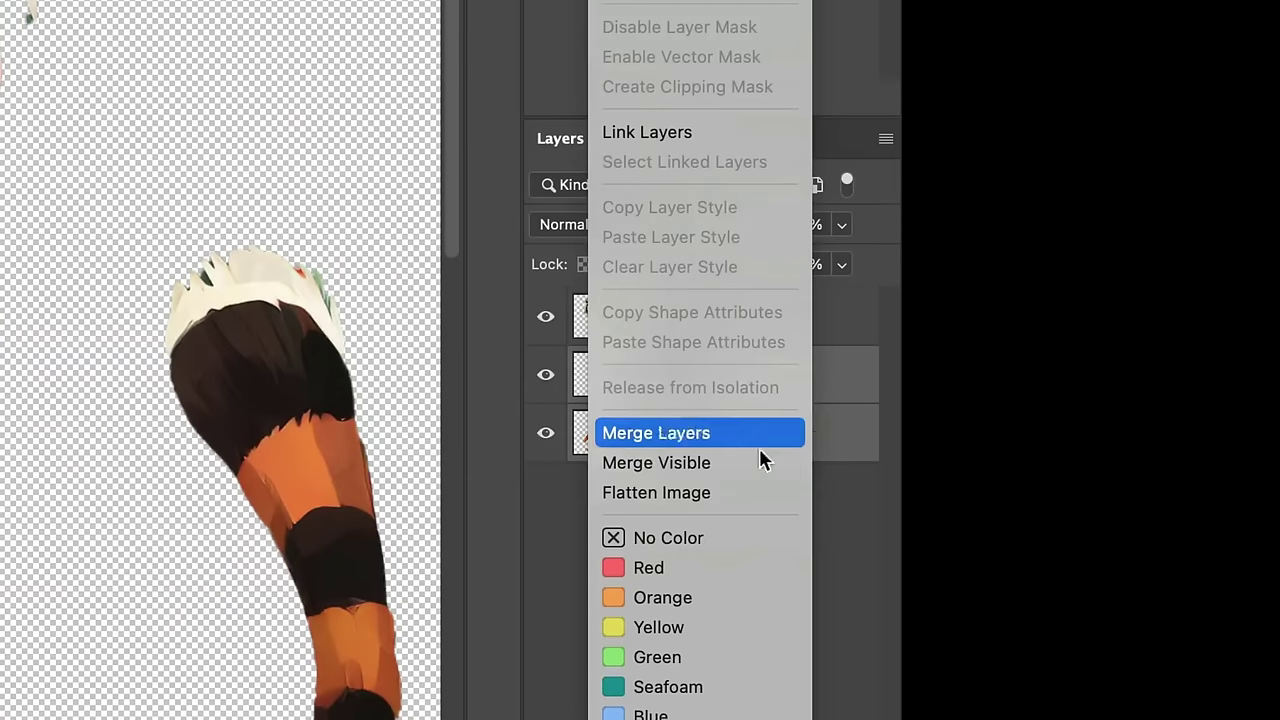
pyautogui.click(727, 433)
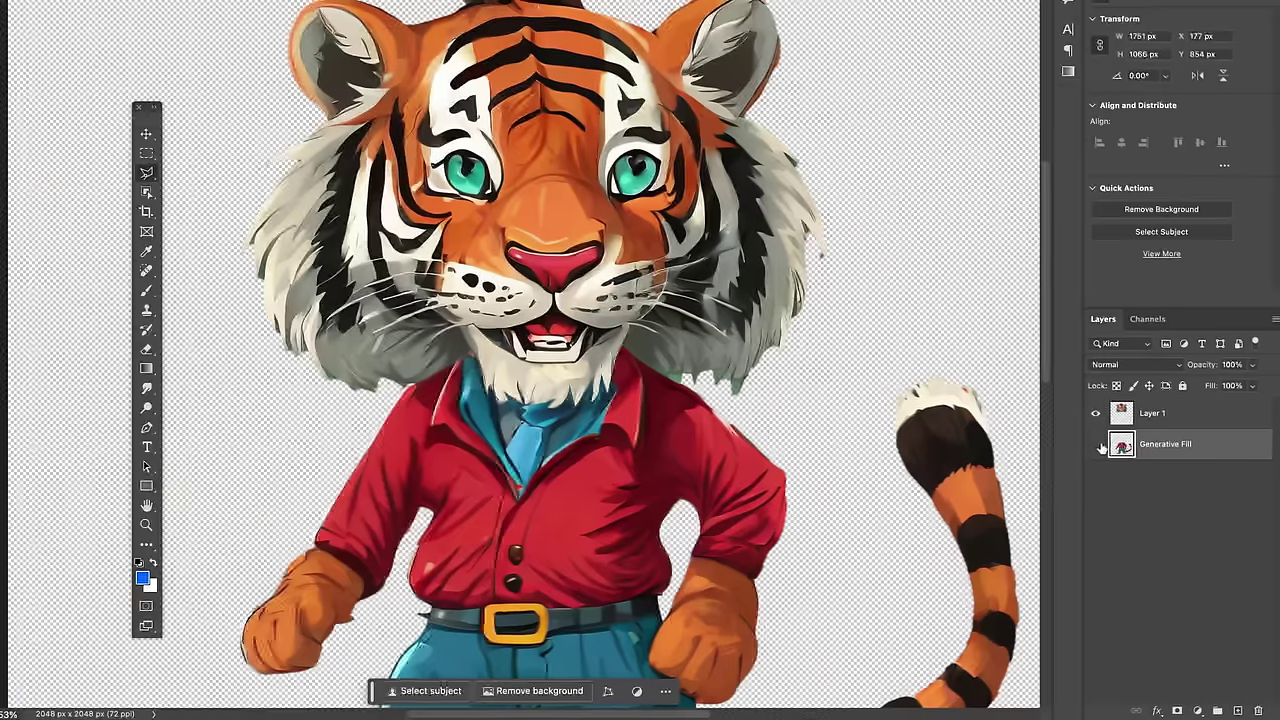
pyautogui.click(1096, 444)
pyautogui.click(1096, 444)
pyautogui.moveTo(846, 457); pyautogui.dragTo(845, 481)
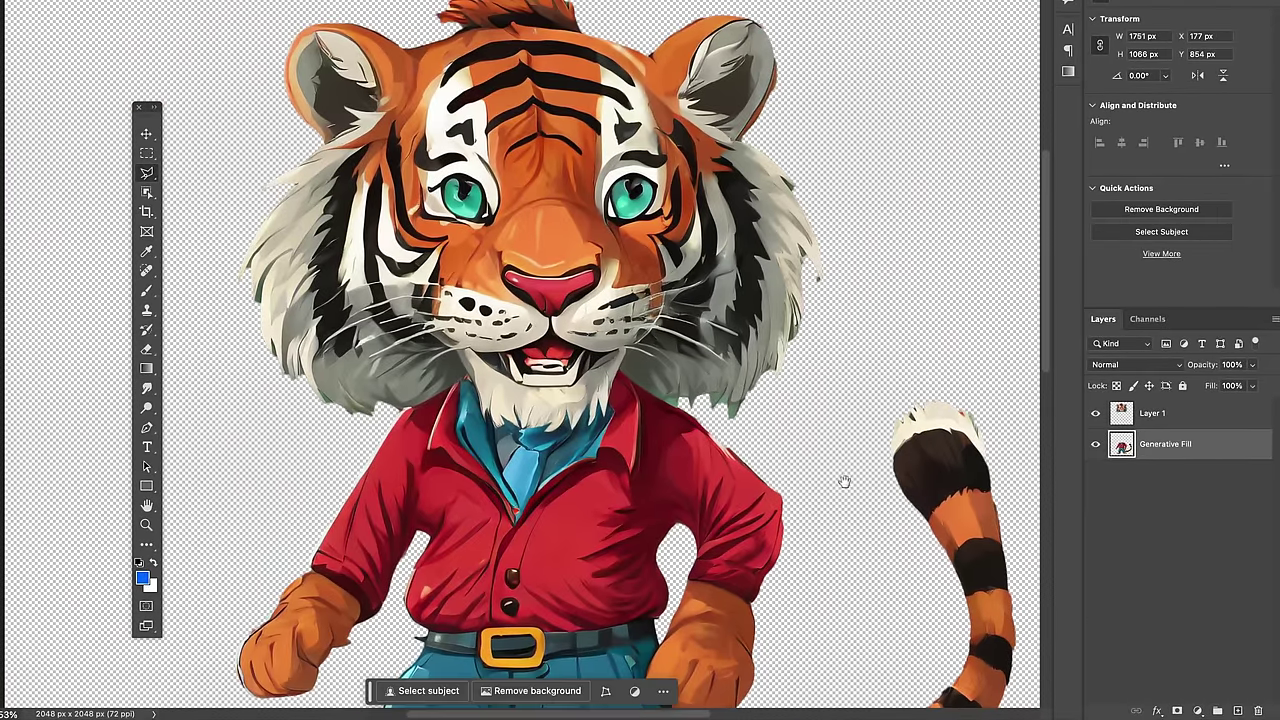
pyautogui.scroll(-3, 853, 482)
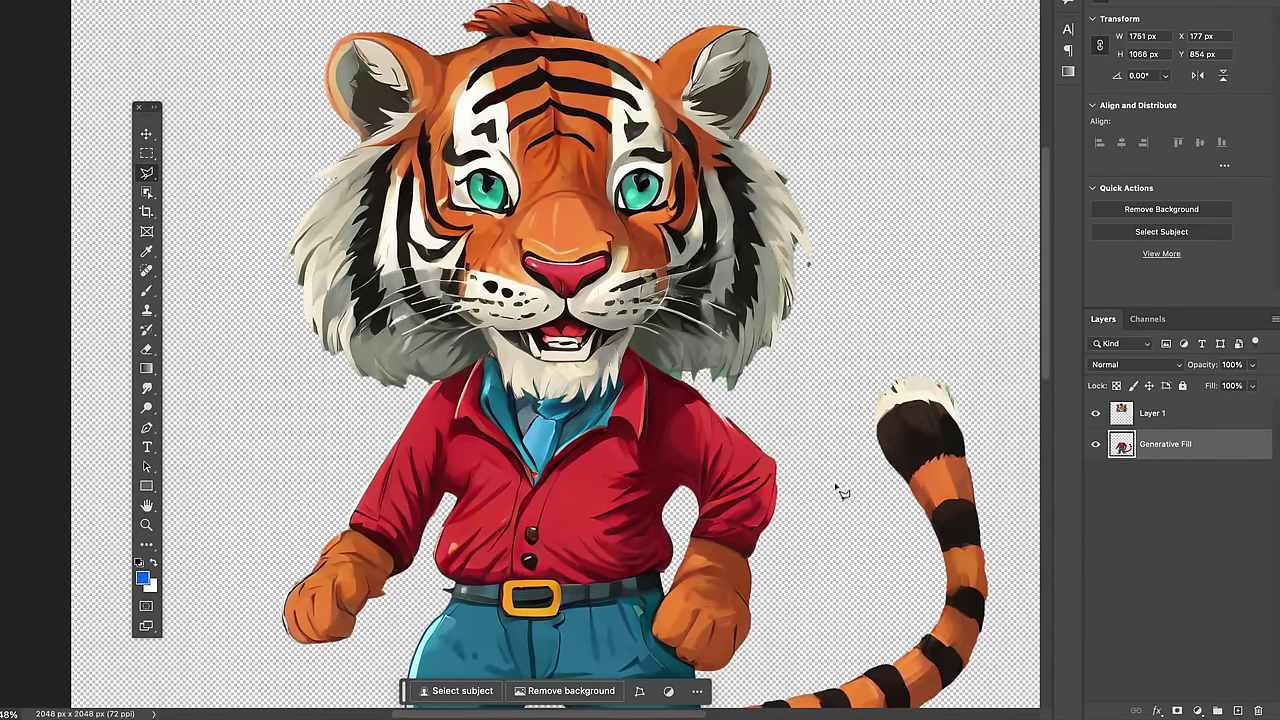
# Step: Deselect the layers and create three empty layer groups above the head and body layers
pyautogui.click(1155, 577)
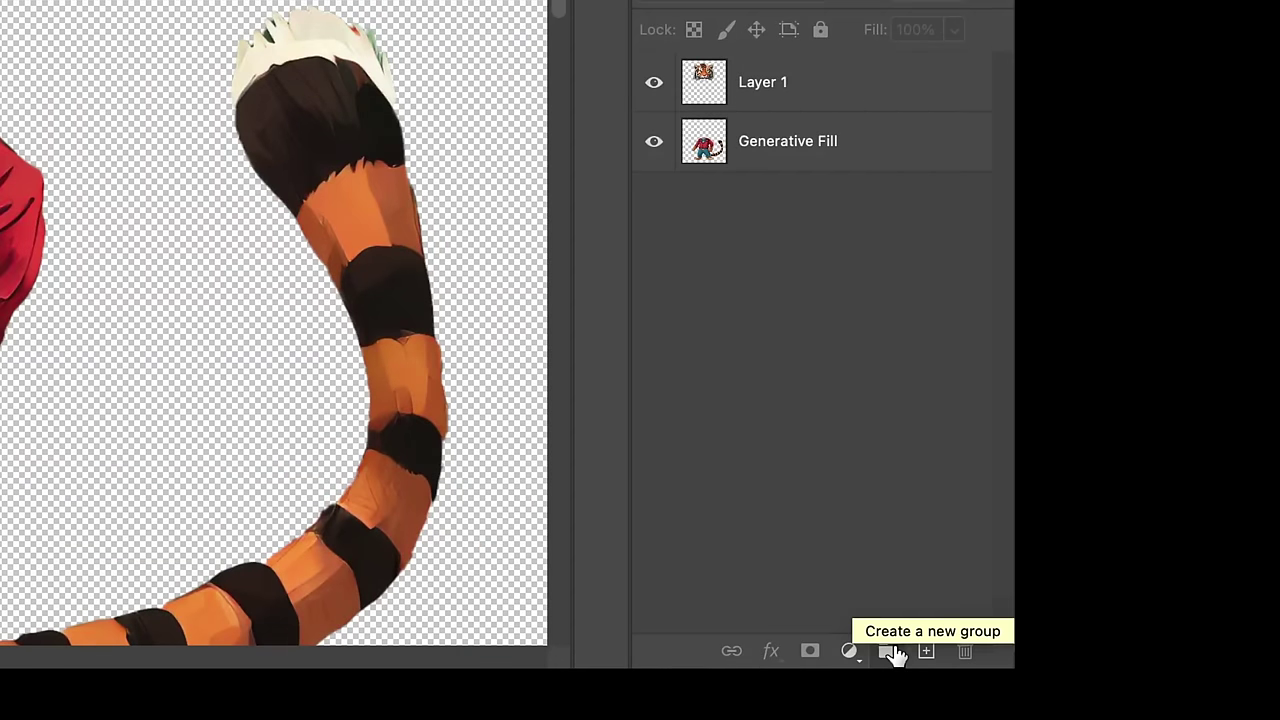
pyautogui.click(886, 651)
pyautogui.click(886, 651)
pyautogui.click(886, 651)
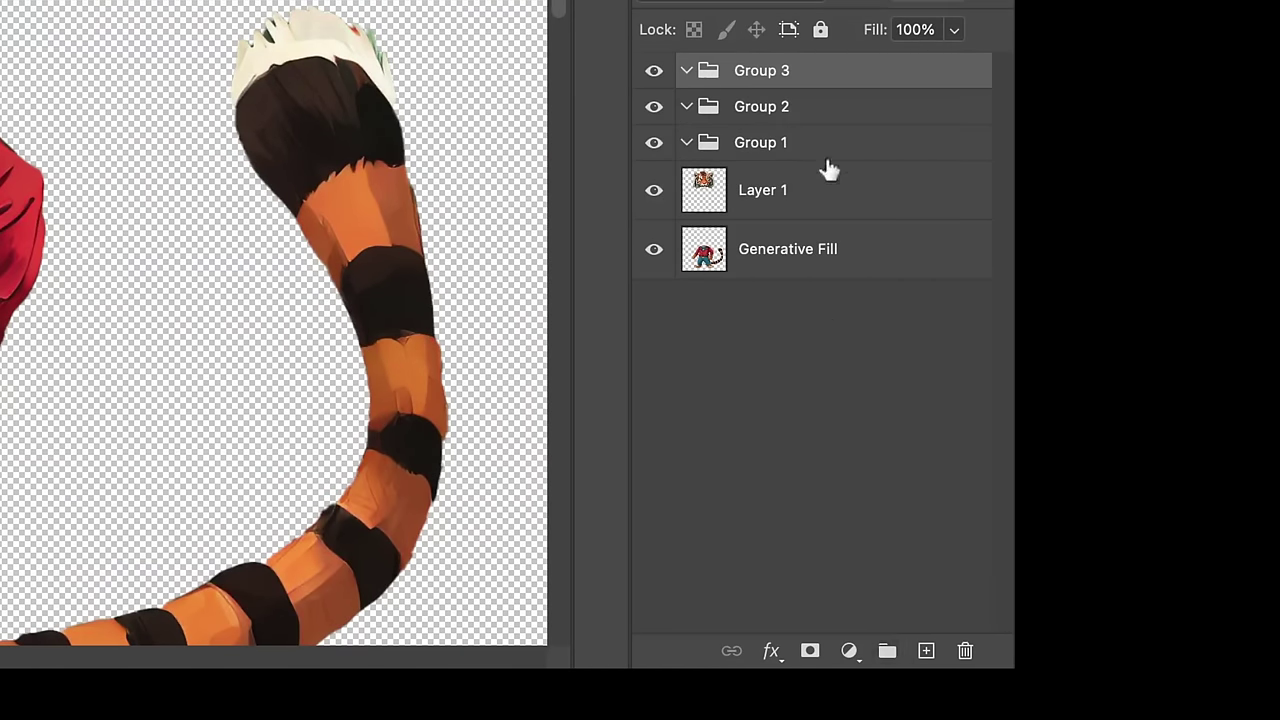
# Step: Rename the three groups +Tiger, Head and Body from the uppermost group down
pyautogui.doubleClick(757, 71)
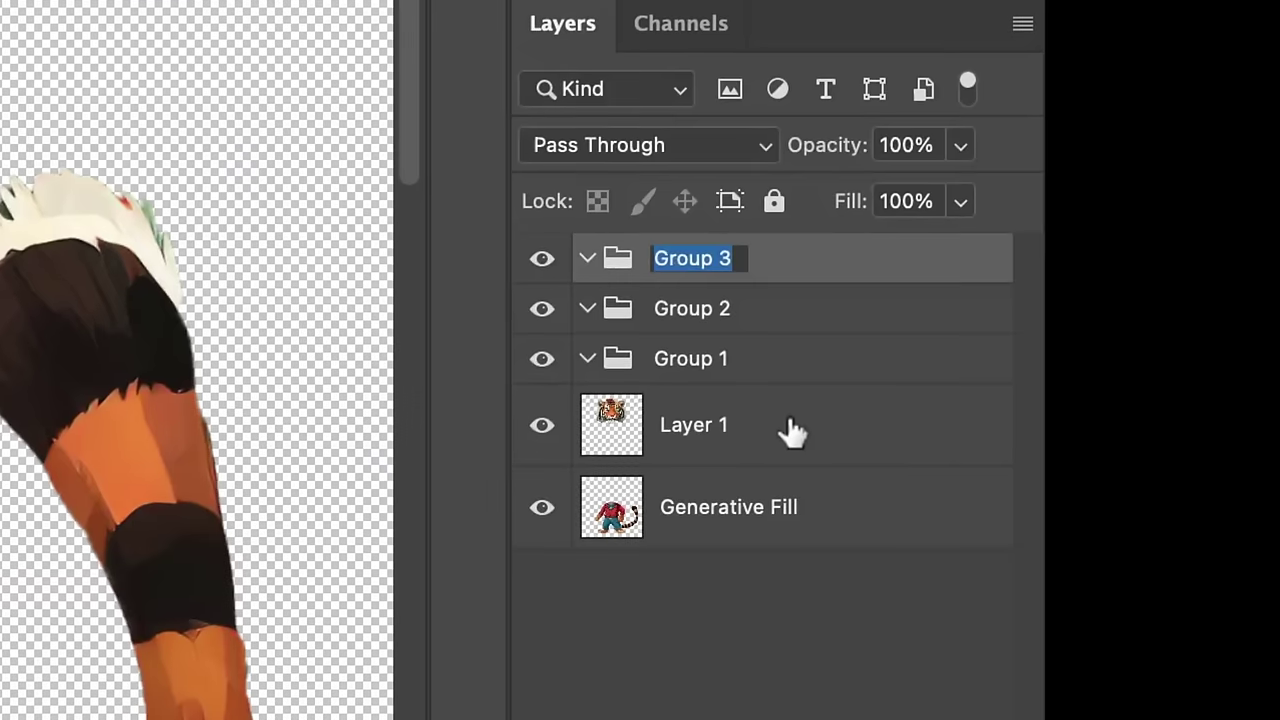
pyautogui.write('+Tiger')
pyautogui.press('Return')
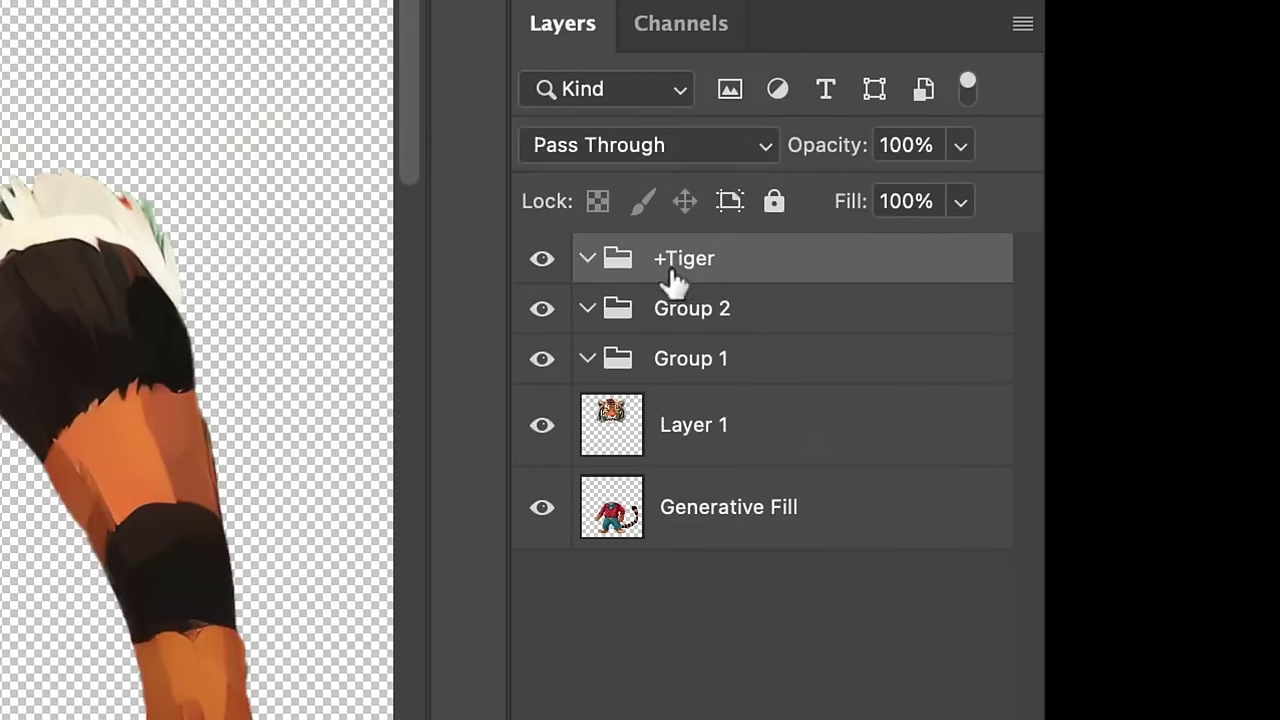
pyautogui.doubleClick(688, 316)
pyautogui.write('Hea')
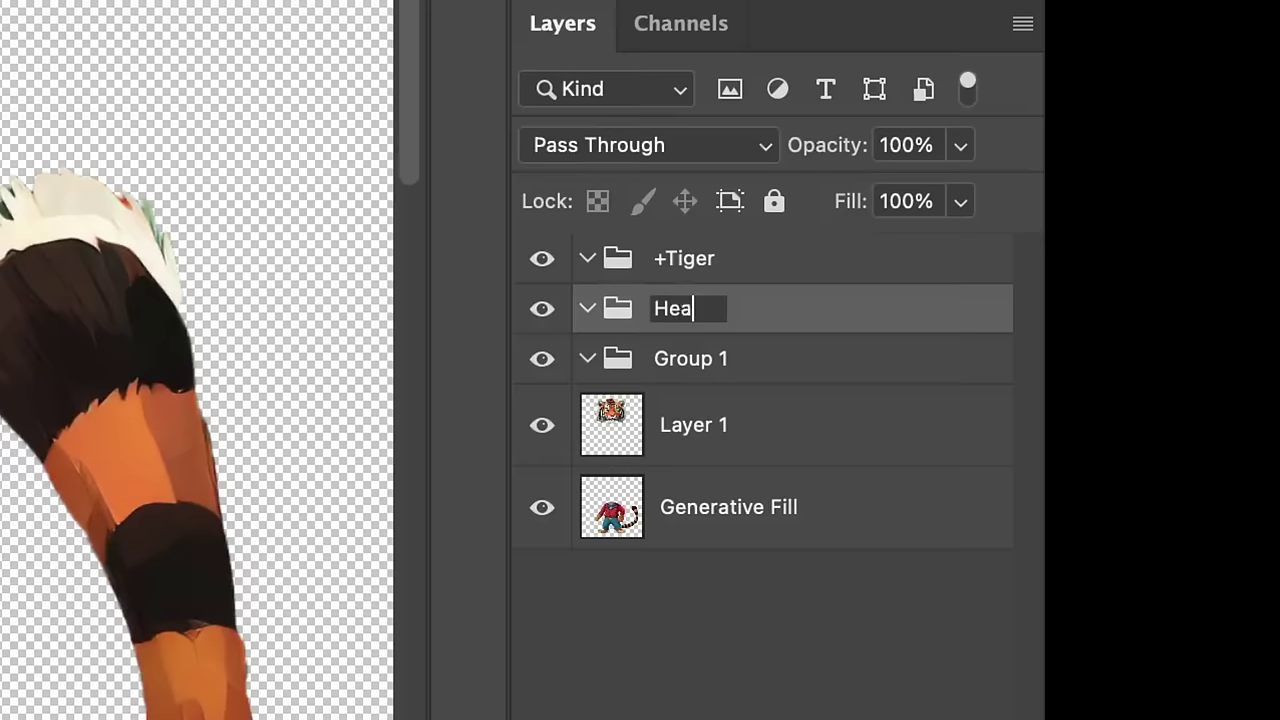
pyautogui.write('d')
pyautogui.press('Return')
pyautogui.doubleClick(680, 358)
pyautogui.write('B')
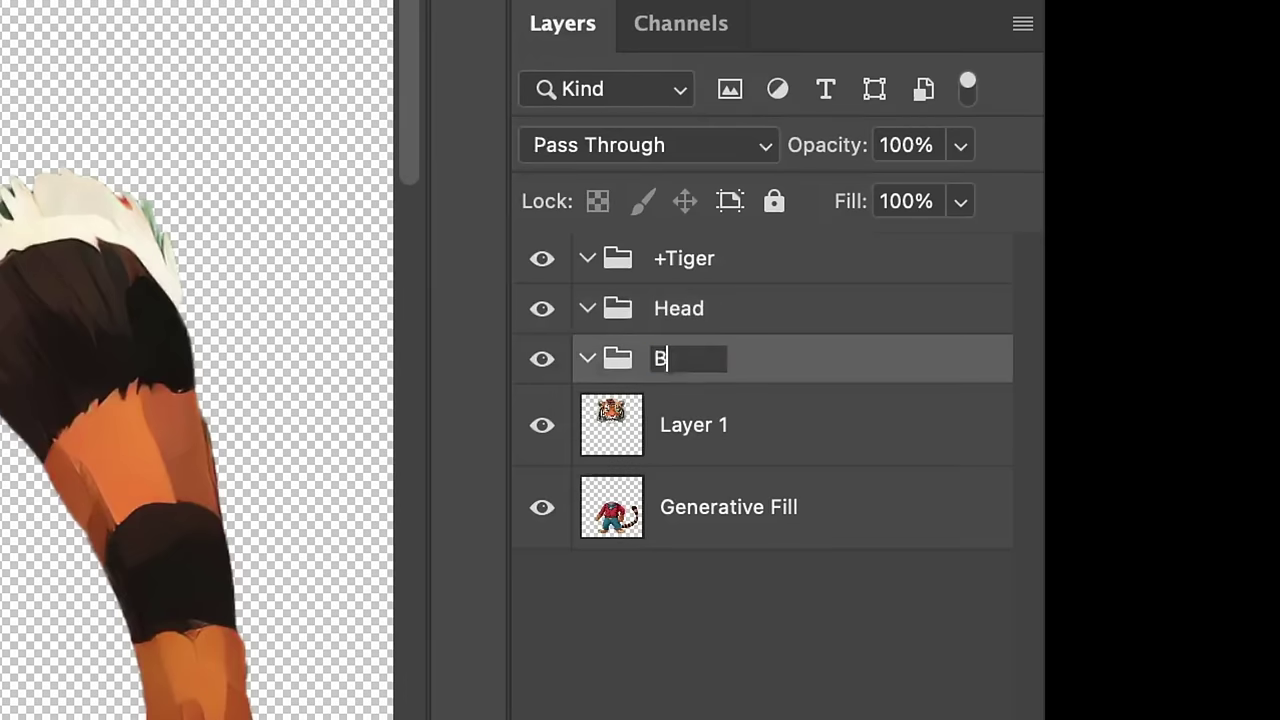
pyautogui.write('ody')
pyautogui.press('Return')
# Step: Nest the Head and Body groups inside the +Tiger group, and toggle the +Tiger group's visibility
pyautogui.keyDown('shift'); pyautogui.click(729, 324); pyautogui.keyUp('shift')
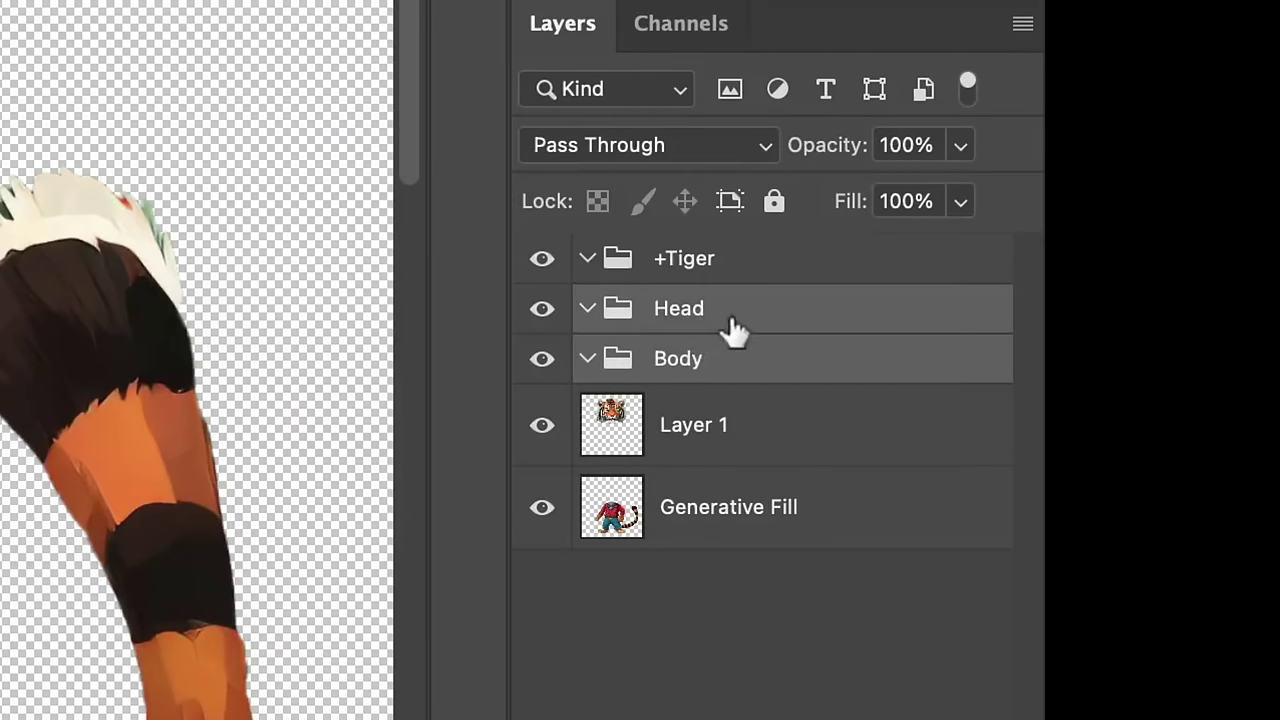
pyautogui.moveTo(720, 320); pyautogui.dragTo(731, 258)
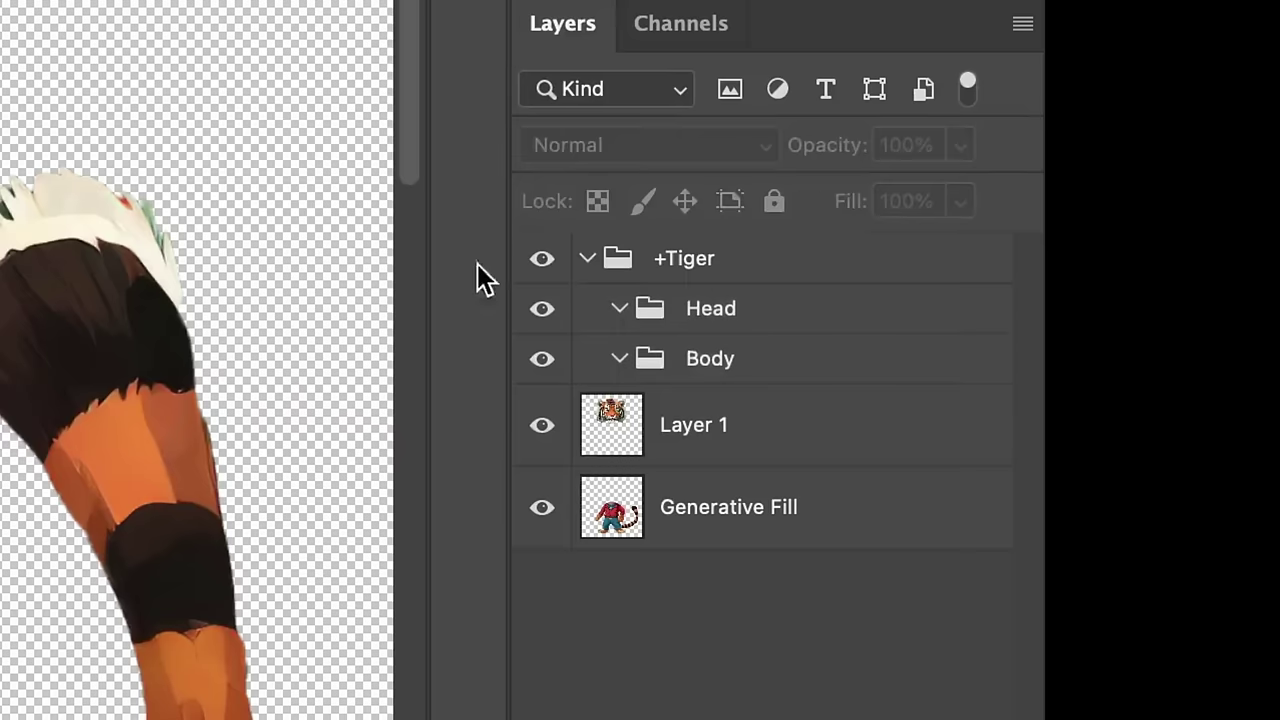
pyautogui.click(542, 260)
pyautogui.click(542, 262)
# Step: Move Layer 1 into the Head group and Generative Fill into the Body group, and check their visibility
pyautogui.moveTo(737, 437); pyautogui.dragTo(756, 322)
pyautogui.moveTo(760, 537); pyautogui.dragTo(766, 458)
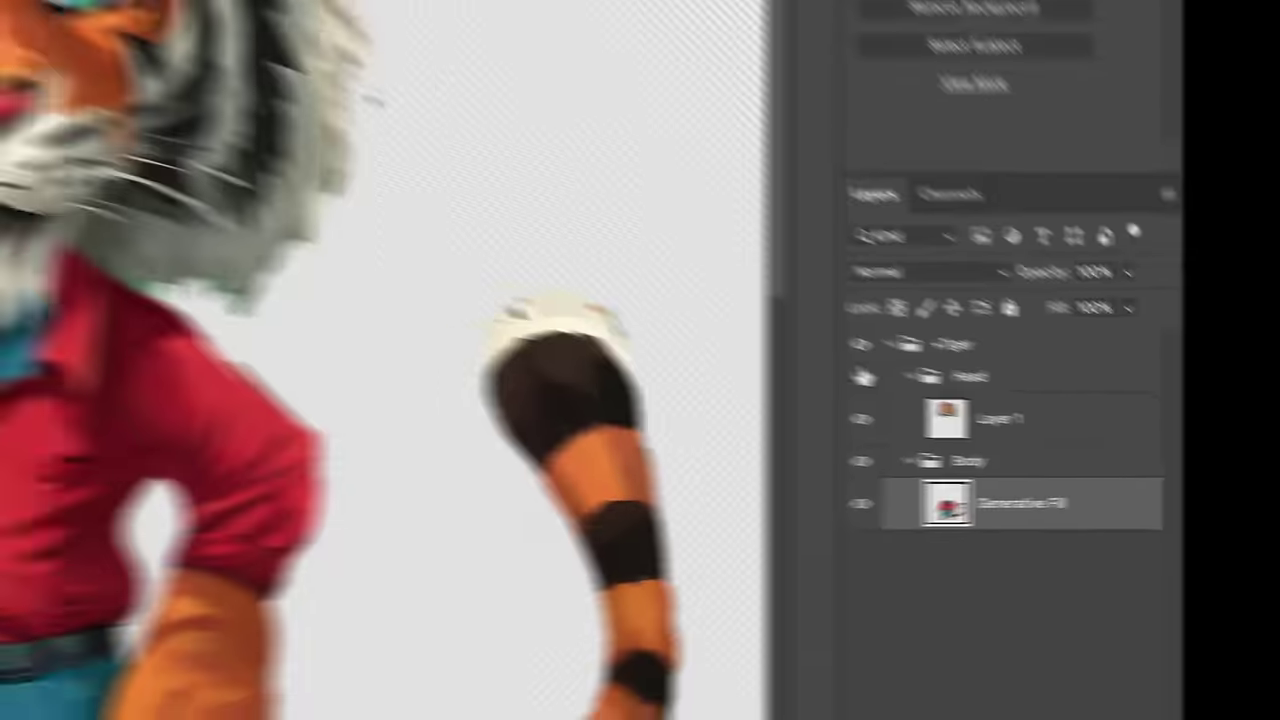
pyautogui.click(543, 309)
pyautogui.click(1095, 426)
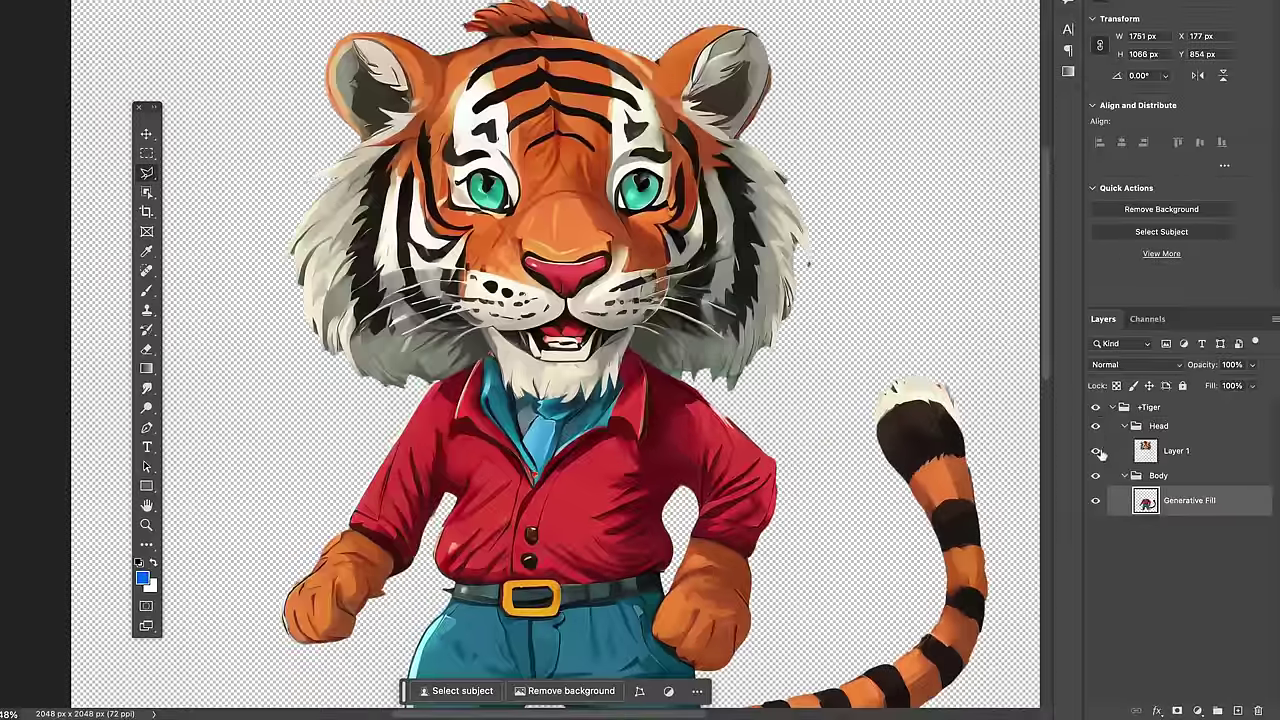
pyautogui.click(1095, 503)
pyautogui.click(1095, 503)
pyautogui.scroll(-2, 795, 425)
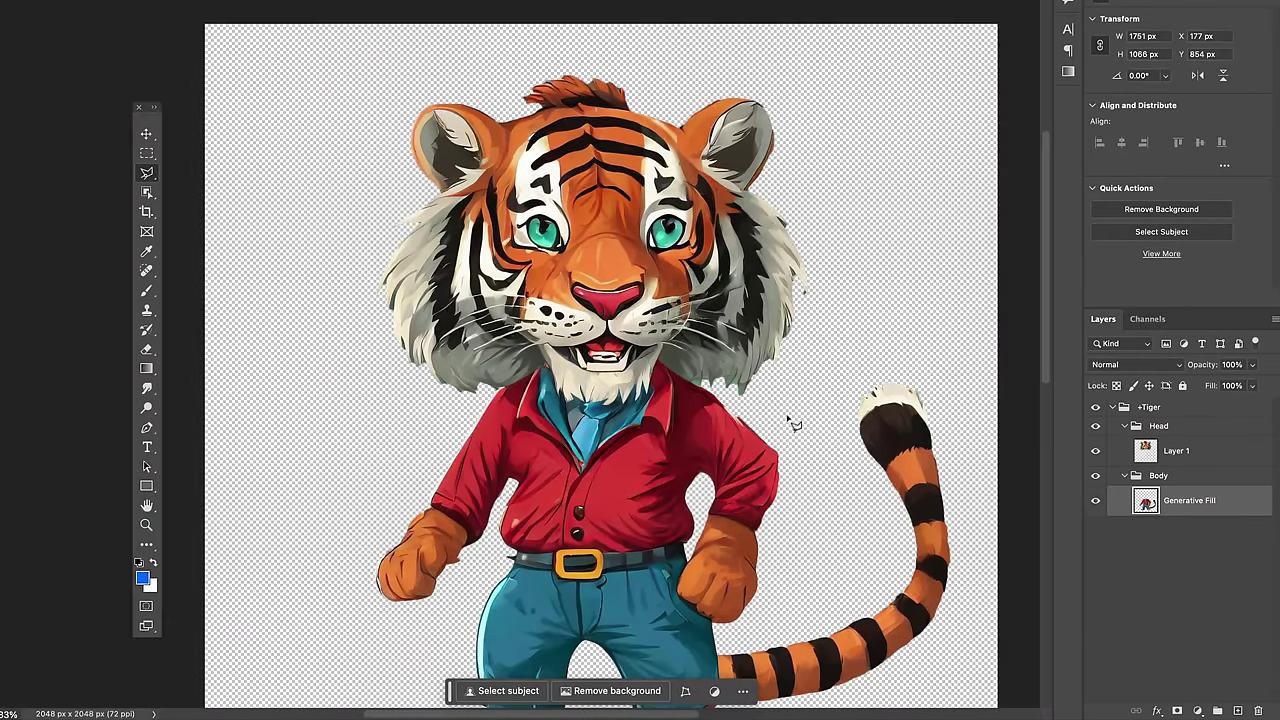
pyautogui.scroll(1, 795, 425)
pyautogui.scroll(-2, 795, 425)
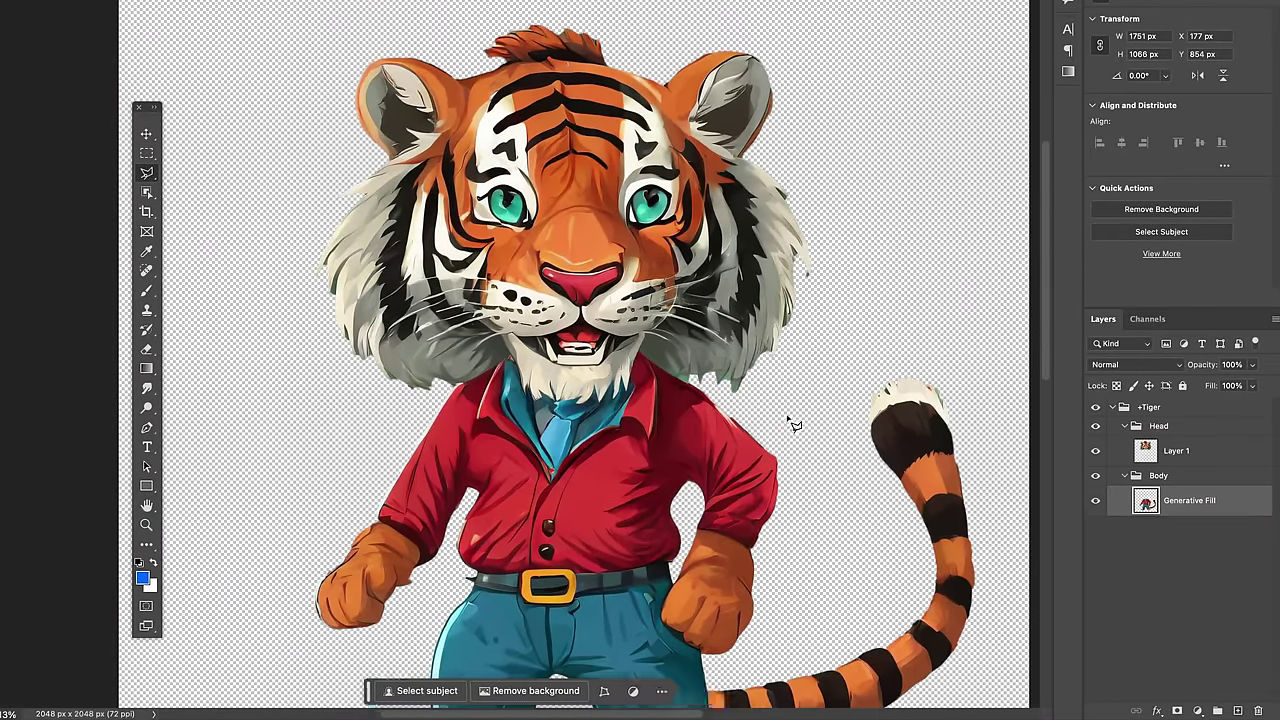
pyautogui.scroll(1, 795, 425)
pyautogui.moveTo(781, 513); pyautogui.dragTo(737, 371)
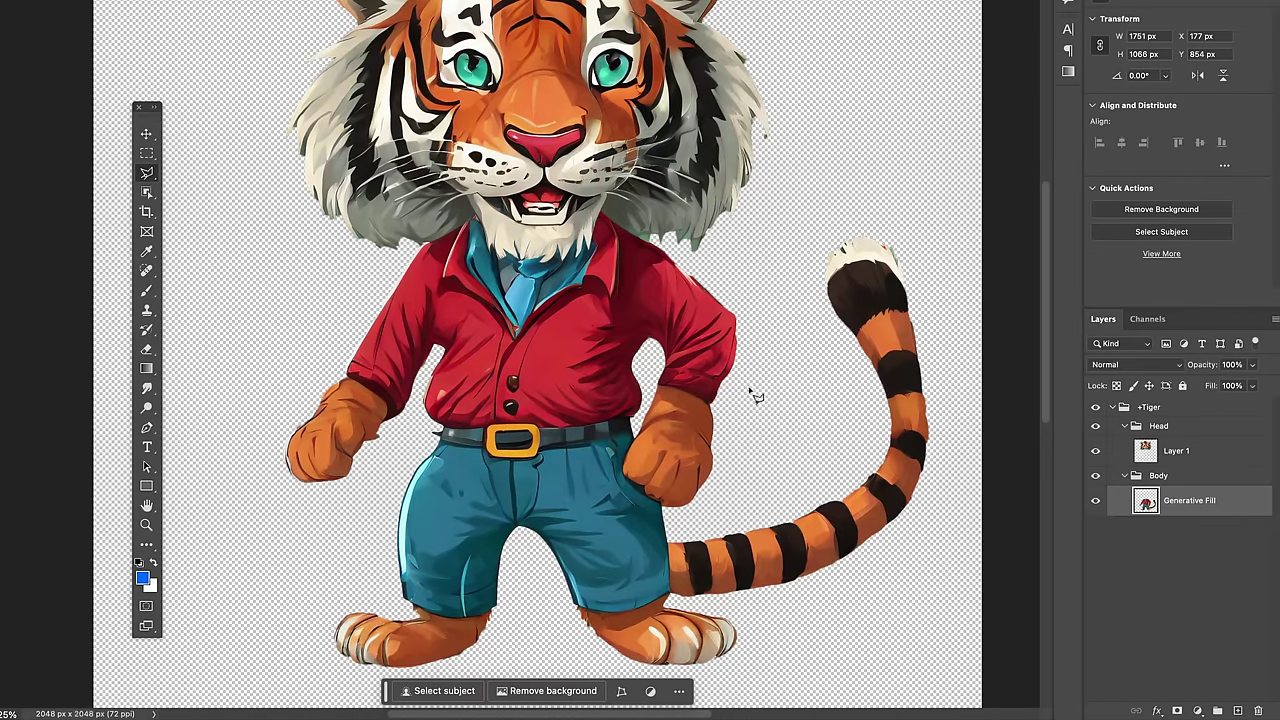
pyautogui.click(146, 133)
pyautogui.moveTo(539, 225)
pyautogui.mouseDown()
pyautogui.moveTo(515, 282)
pyautogui.moveTo(538, 304)
pyautogui.mouseUp()
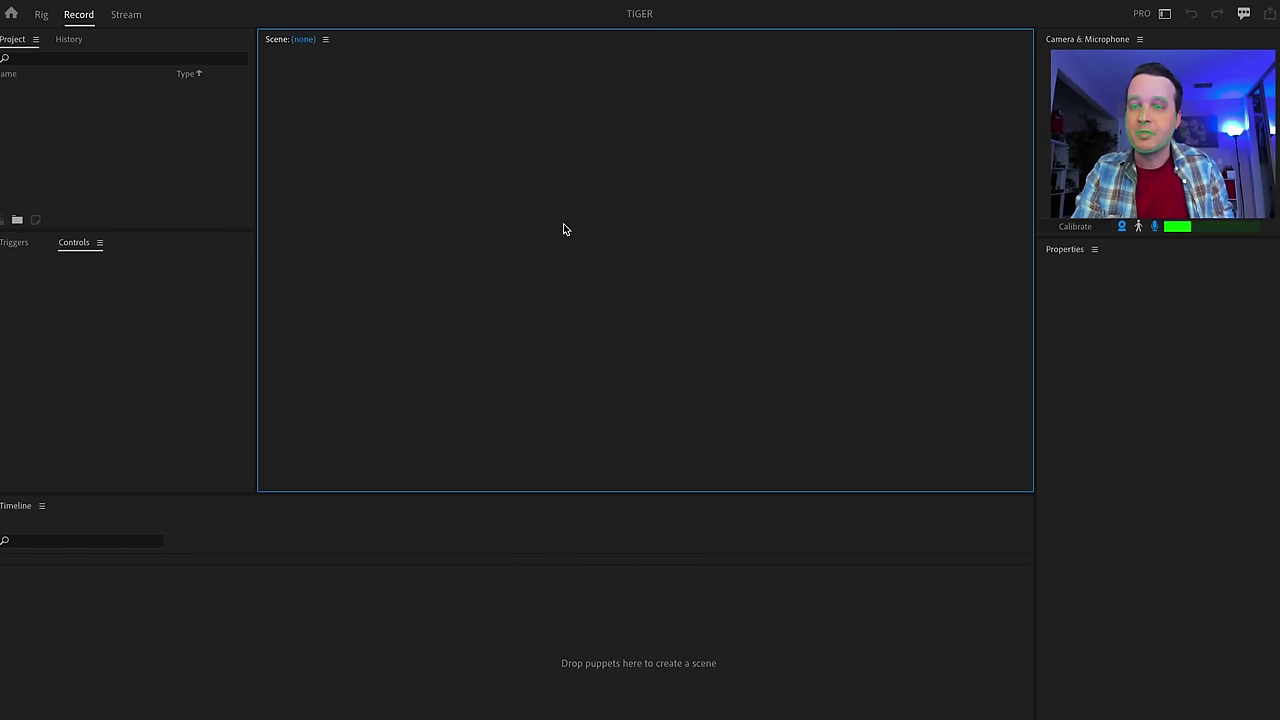
# Step: Import TIGER.psd from the Desktop folder and create a new scene from the imported puppet
pyautogui.click(102, 0)
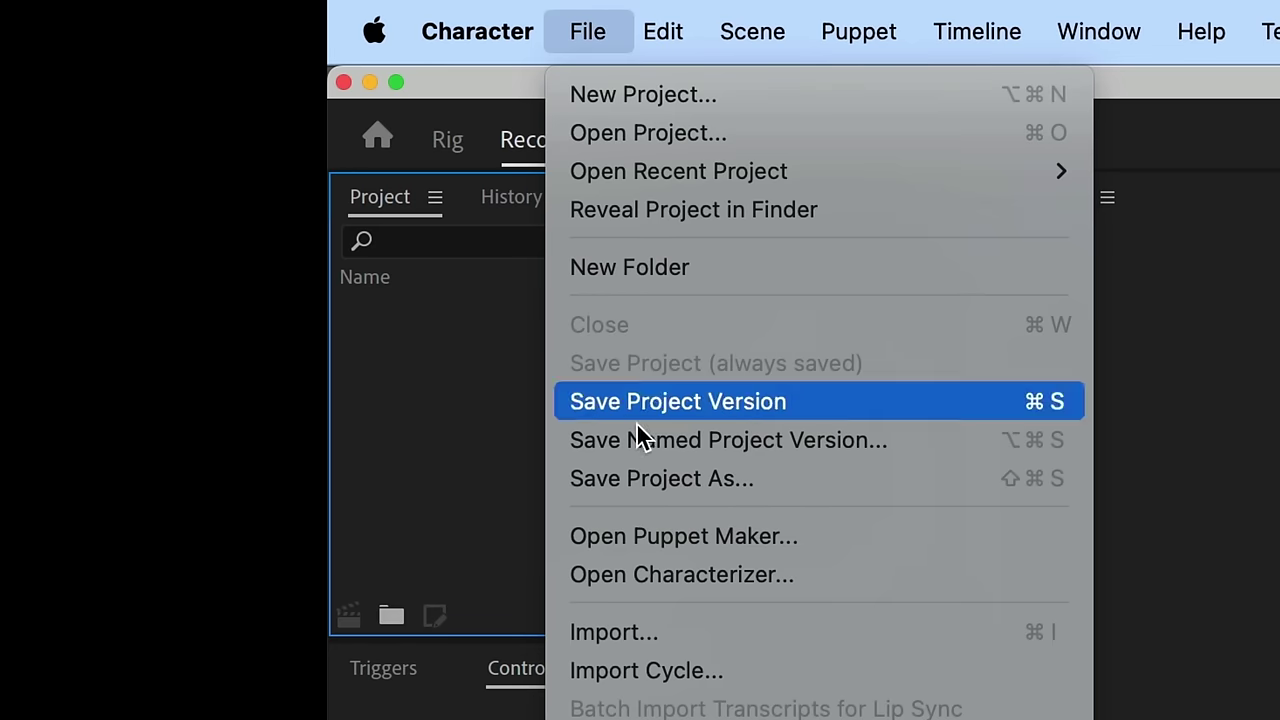
pyautogui.click(736, 646)
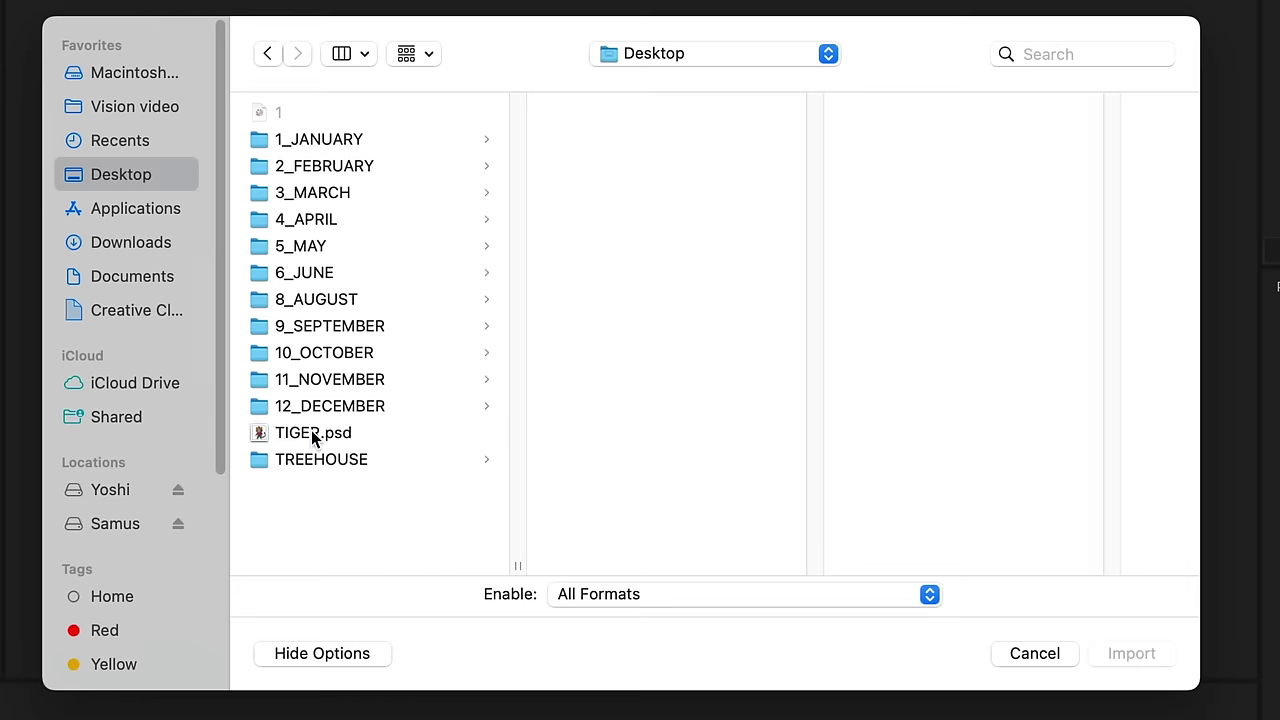
pyautogui.click(770, 632)
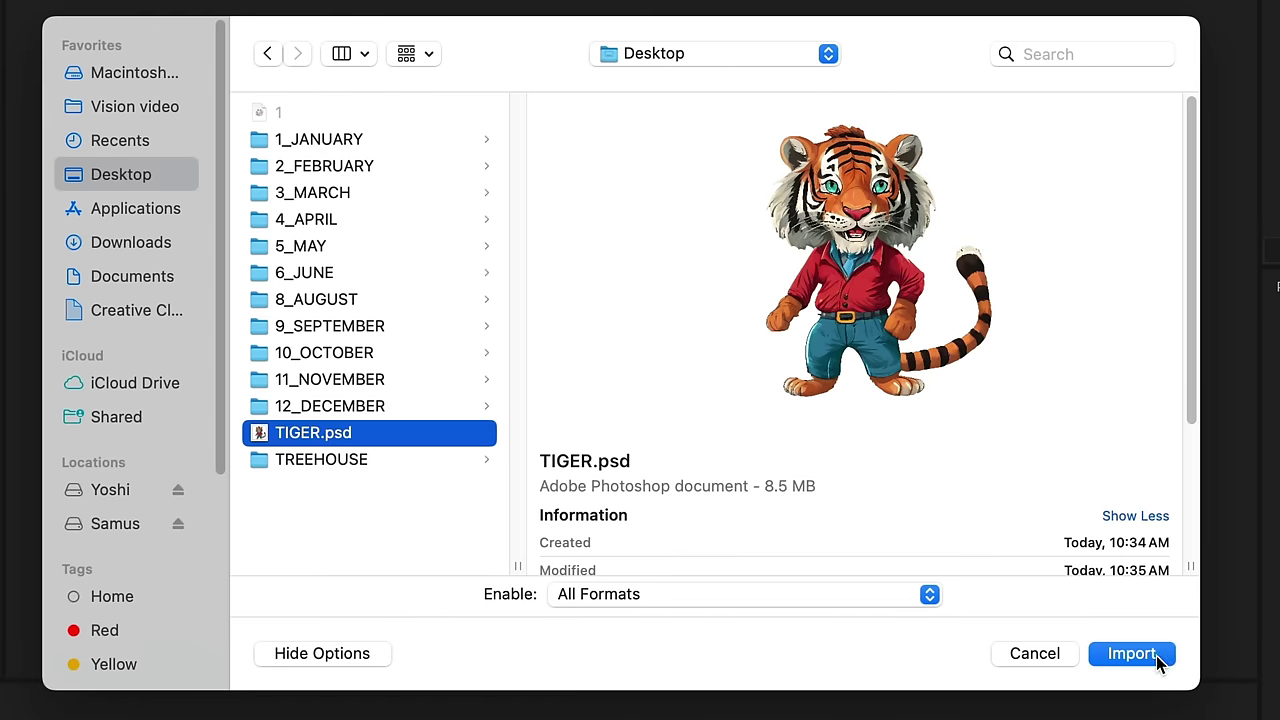
pyautogui.click(1131, 653)
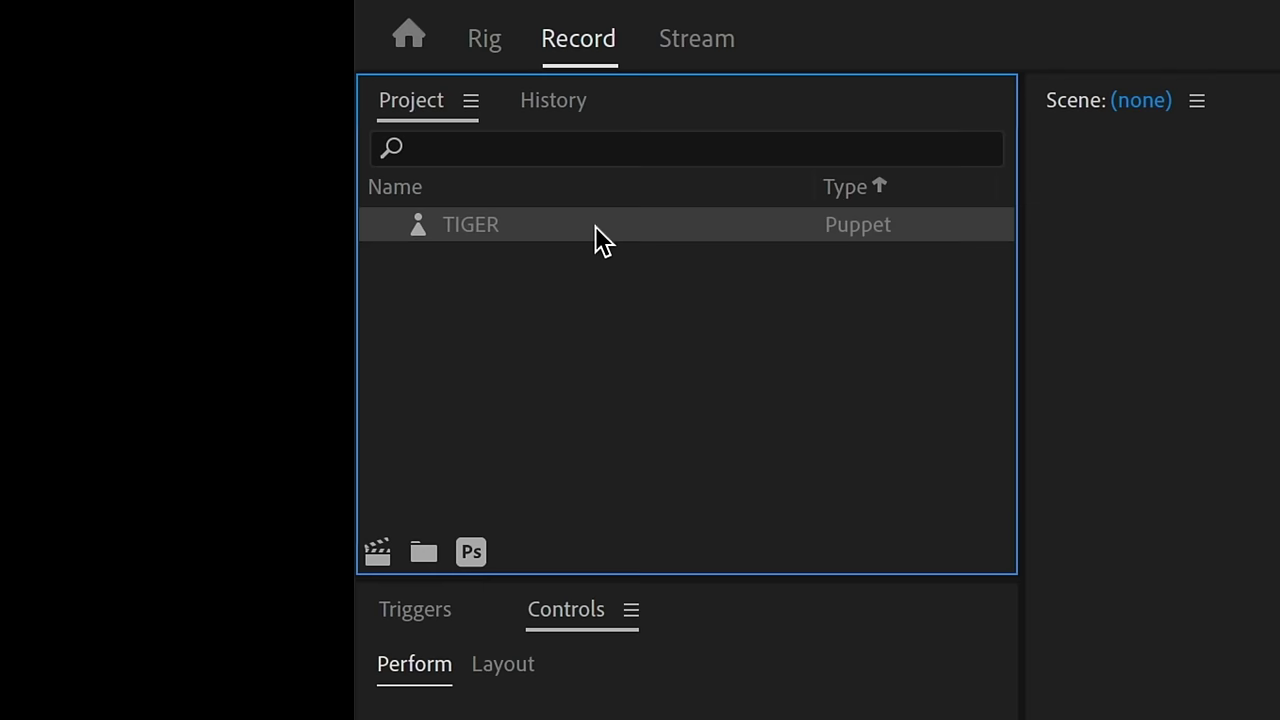
pyautogui.click(378, 553)
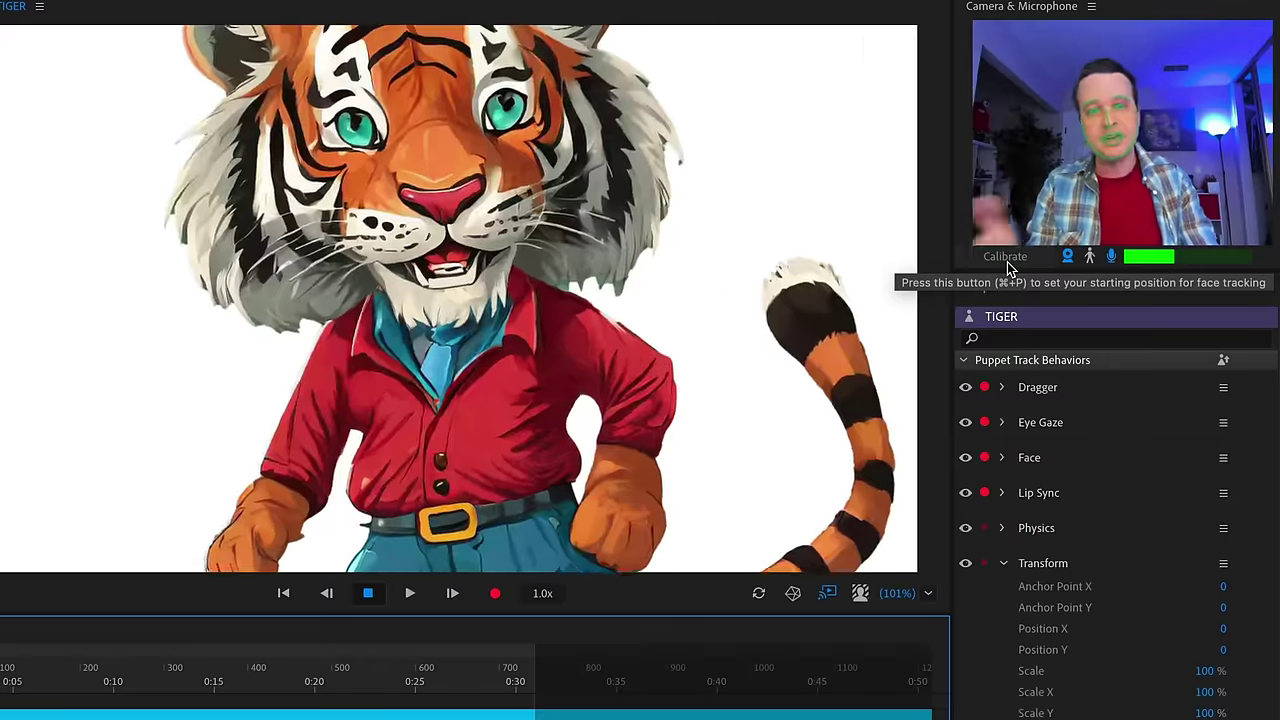
# Step: Calibrate the starting position for face tracking and scale the tiger puppet down to fit inside the scene
pyautogui.click(1007, 262)
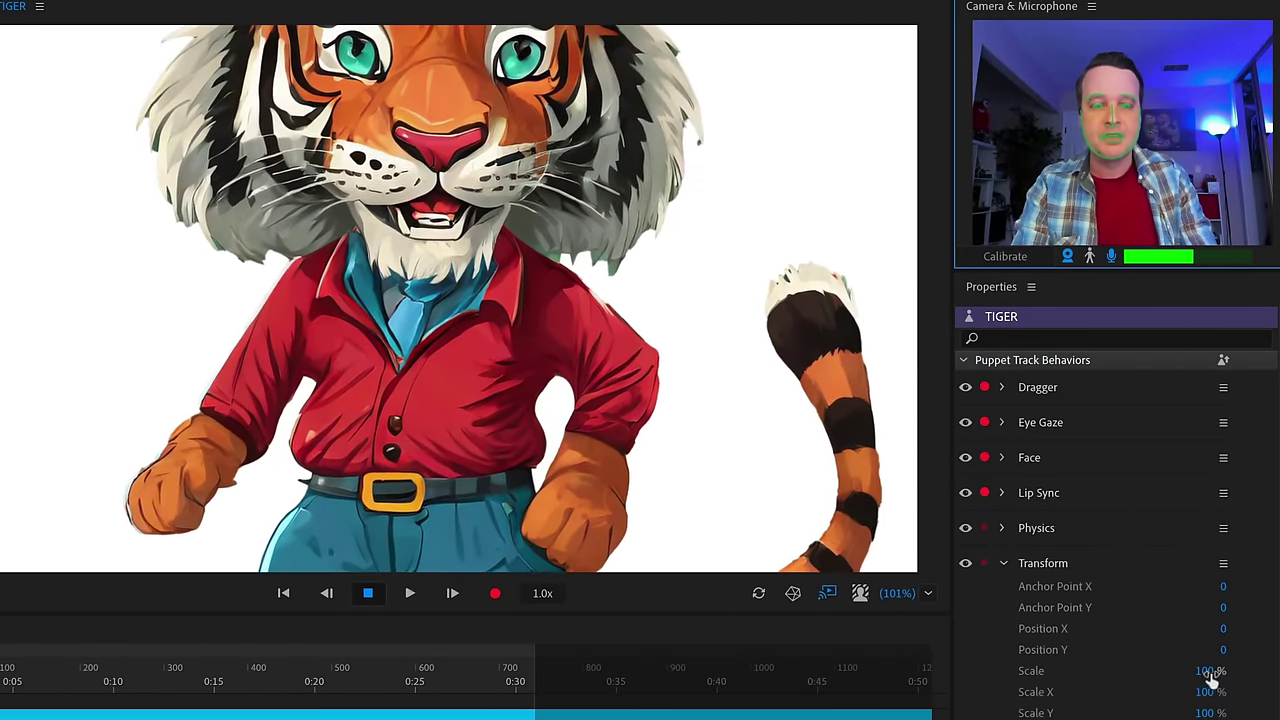
pyautogui.moveTo(1212, 678); pyautogui.dragTo(1167, 680)
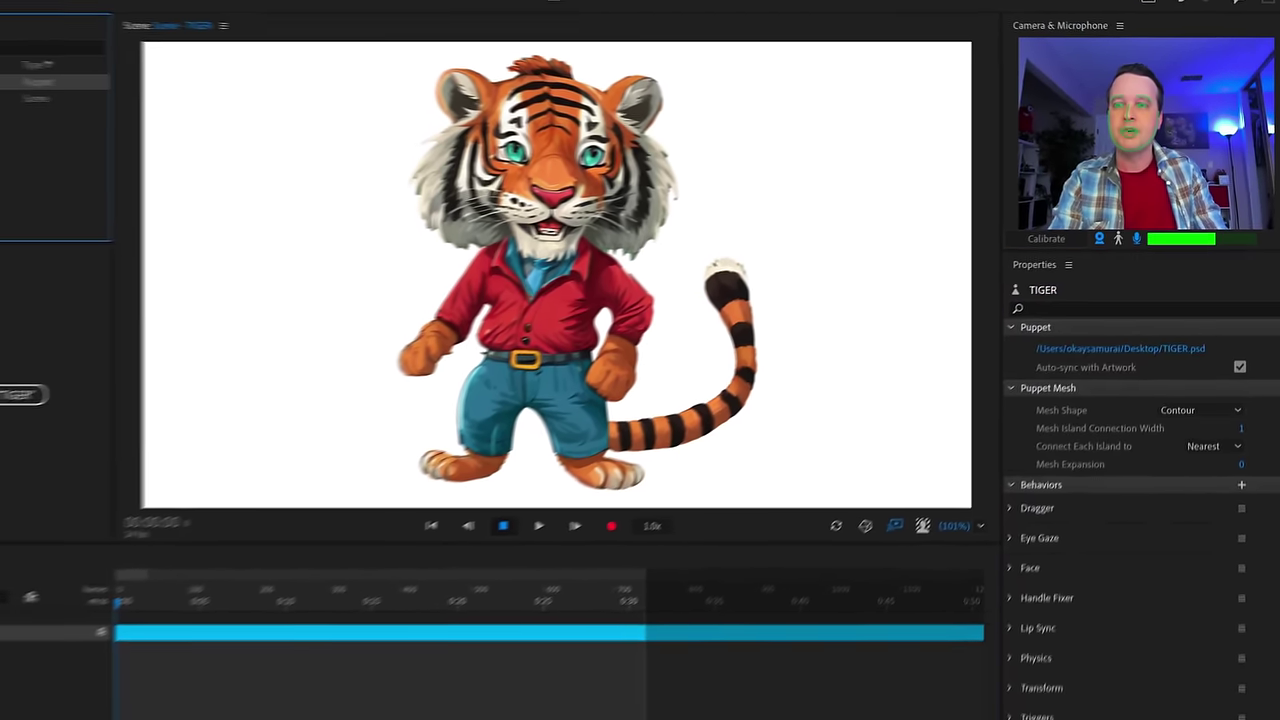
# Step: Open the TIGER puppet for rigging and move the Head group's origin down to the tiger's chin
pyautogui.doubleClick(42, 91)
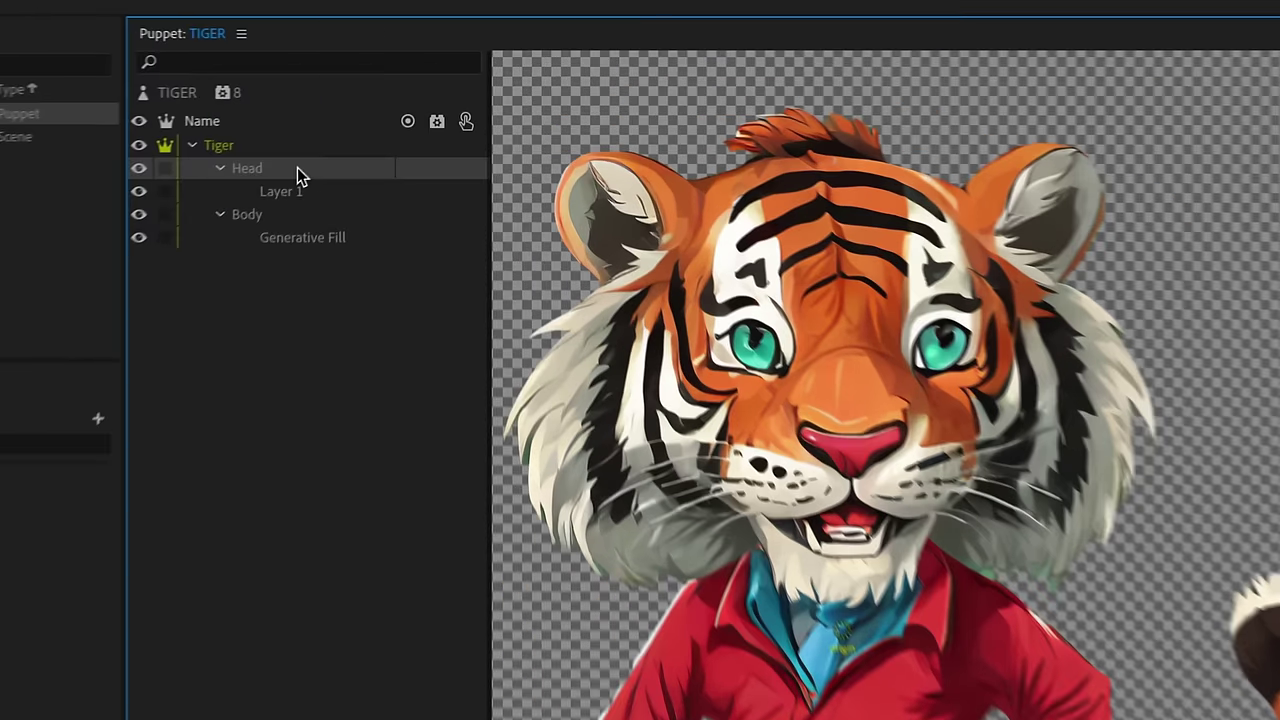
pyautogui.click(364, 123)
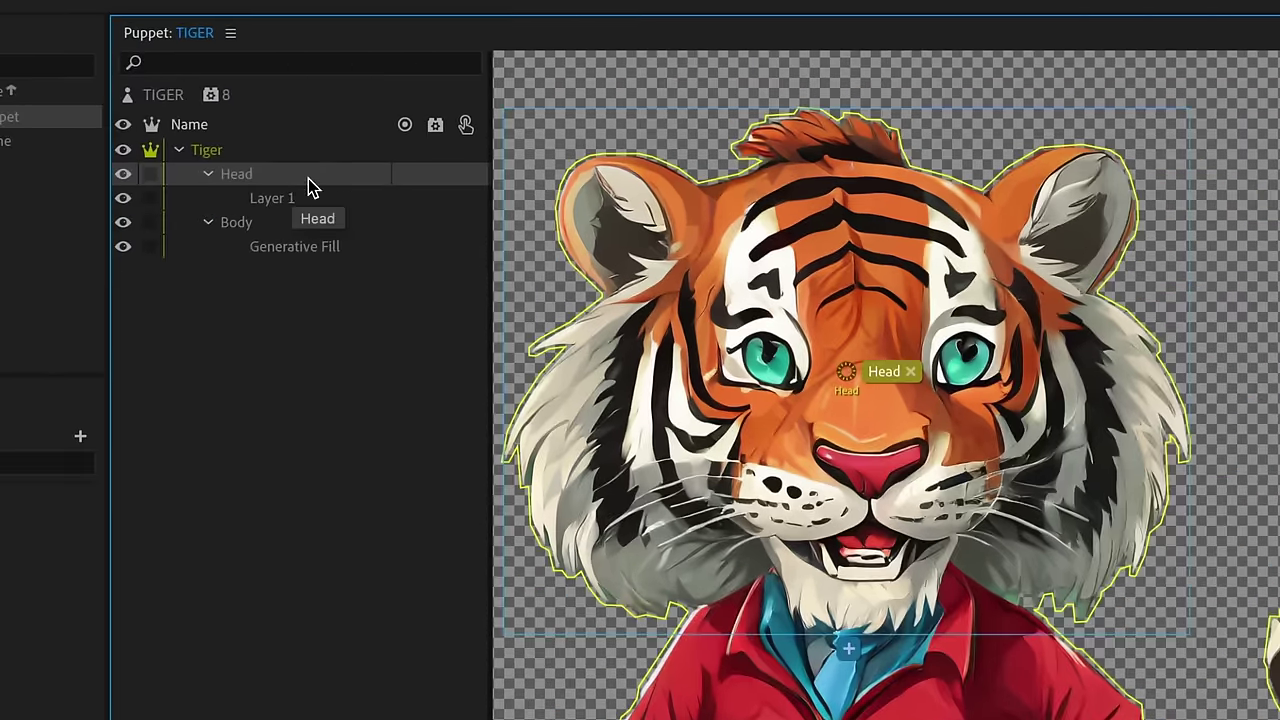
pyautogui.moveTo(840, 360); pyautogui.dragTo(860, 593)
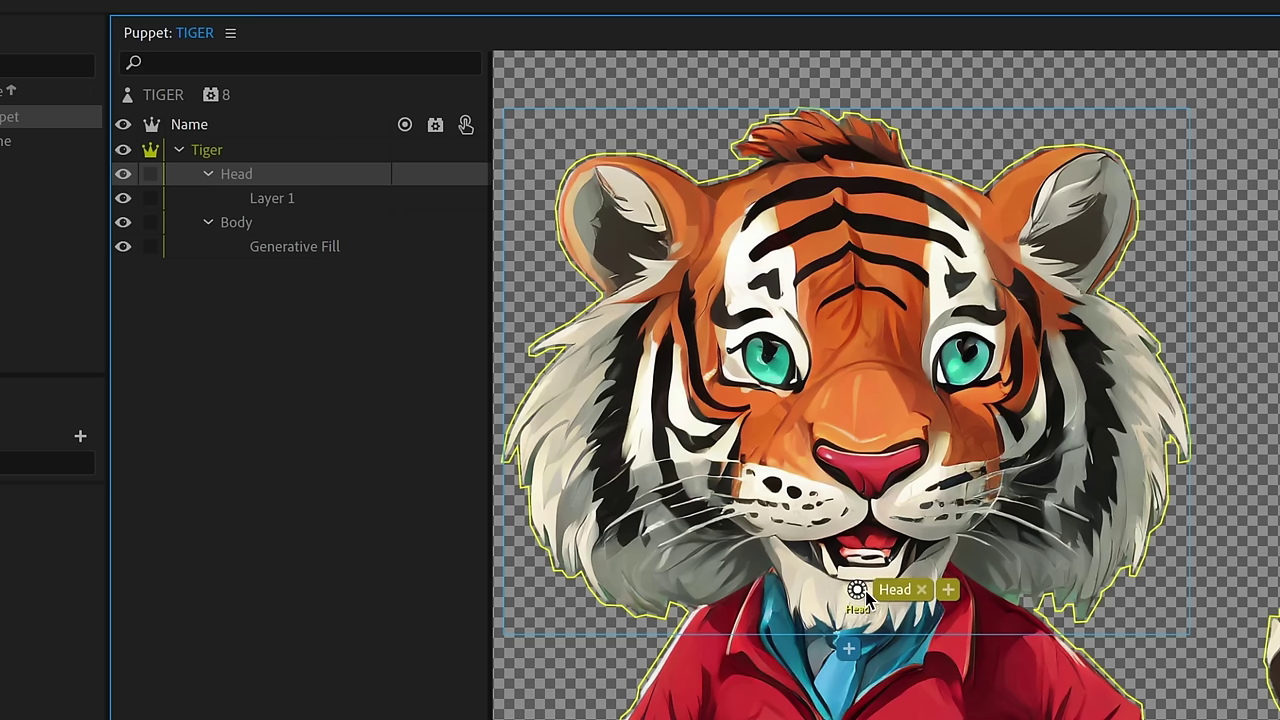
# Step: Select the Body group and place a pin on each of the tiger's two feet
pyautogui.click(237, 224)
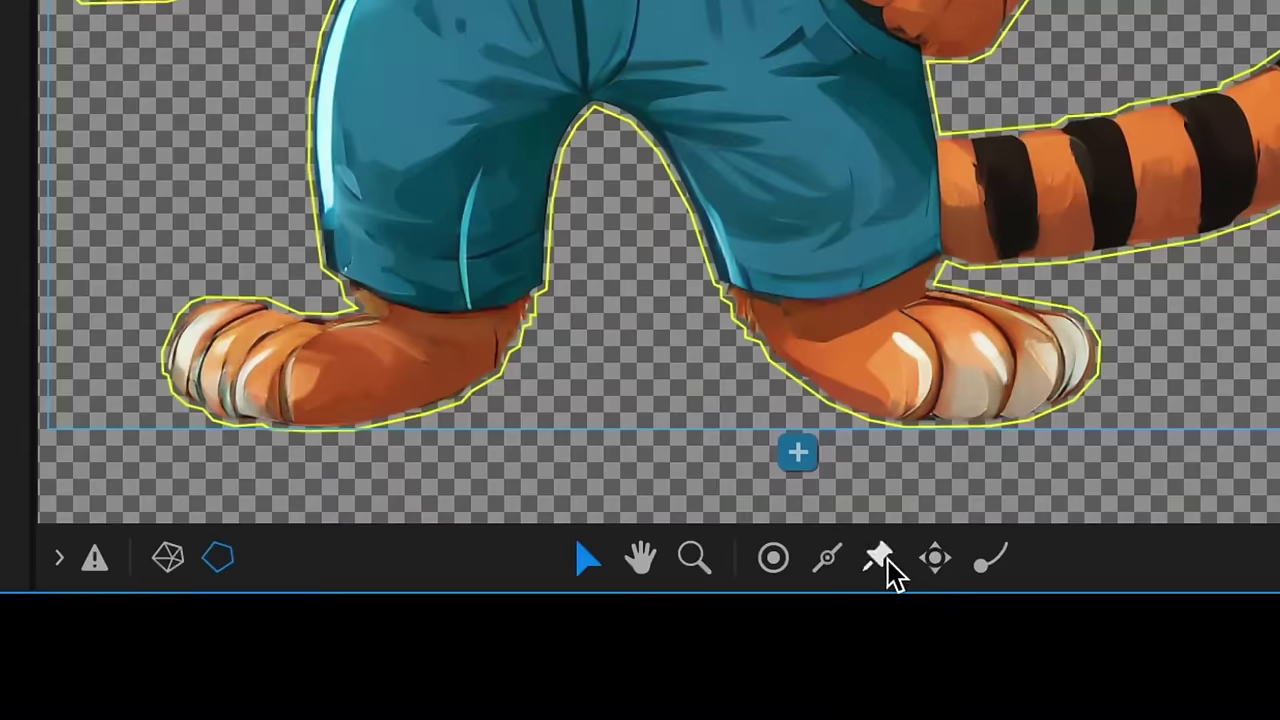
pyautogui.click(877, 557)
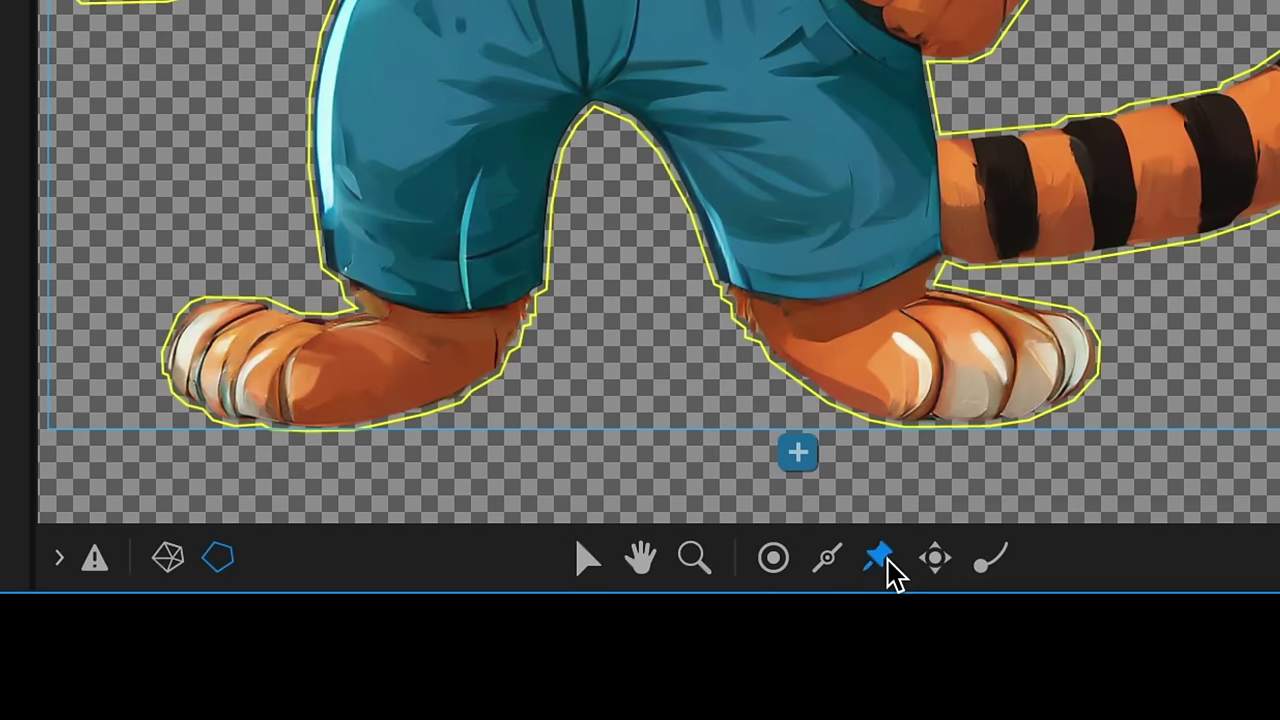
pyautogui.click(369, 356)
pyautogui.click(940, 354)
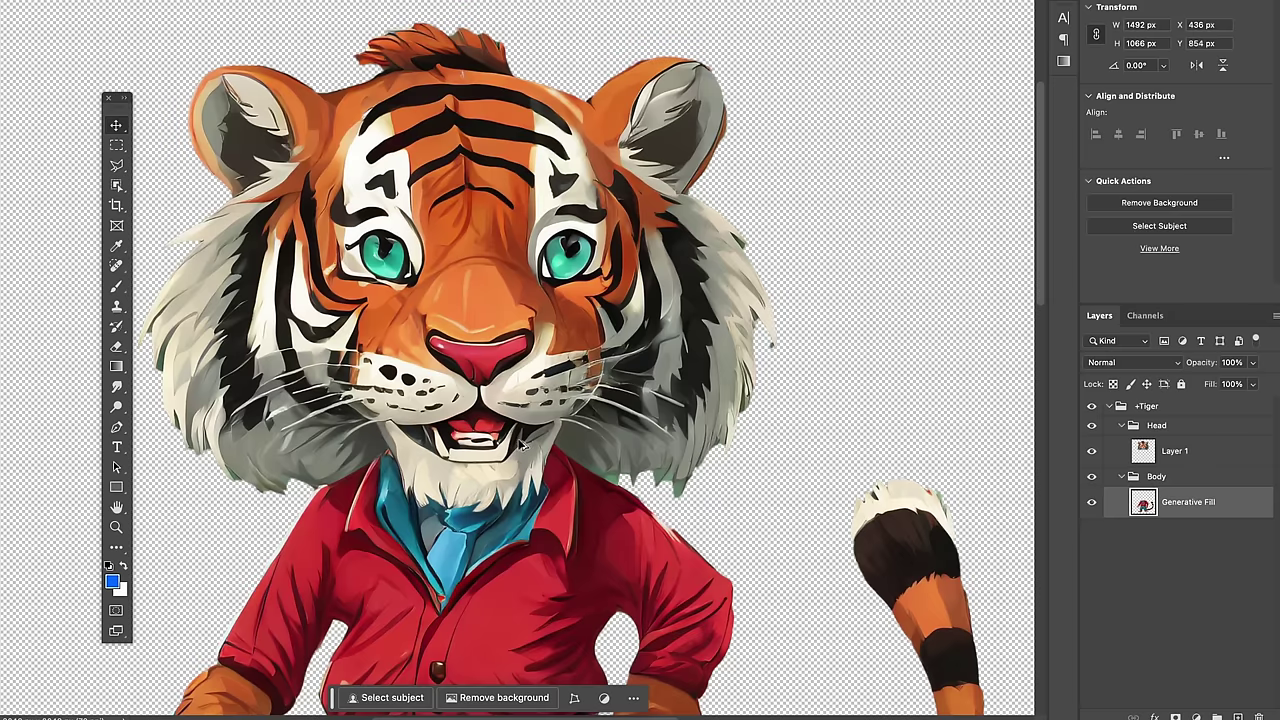
# Step: In Photoshop, select Layer 1 and outline the iris of the image's left eye with the Polygonal Lasso tool
pyautogui.scroll(3, 520, 445)
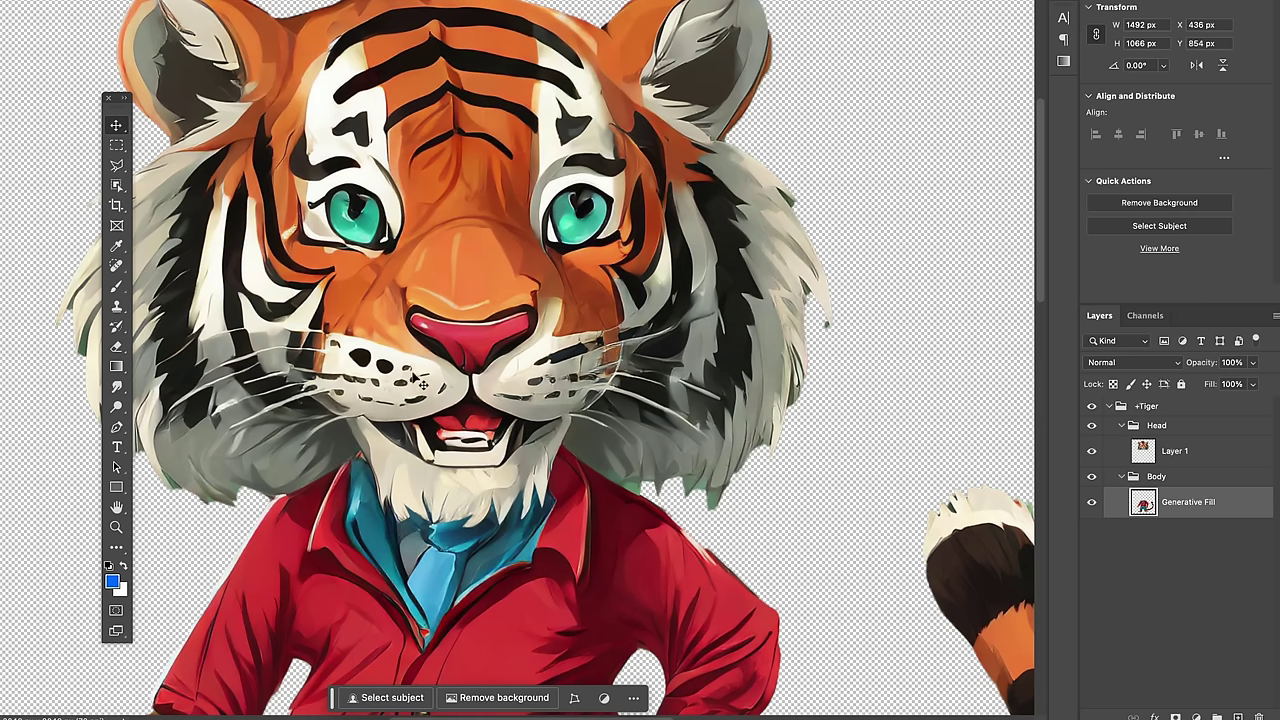
pyautogui.scroll(1, 340, 212)
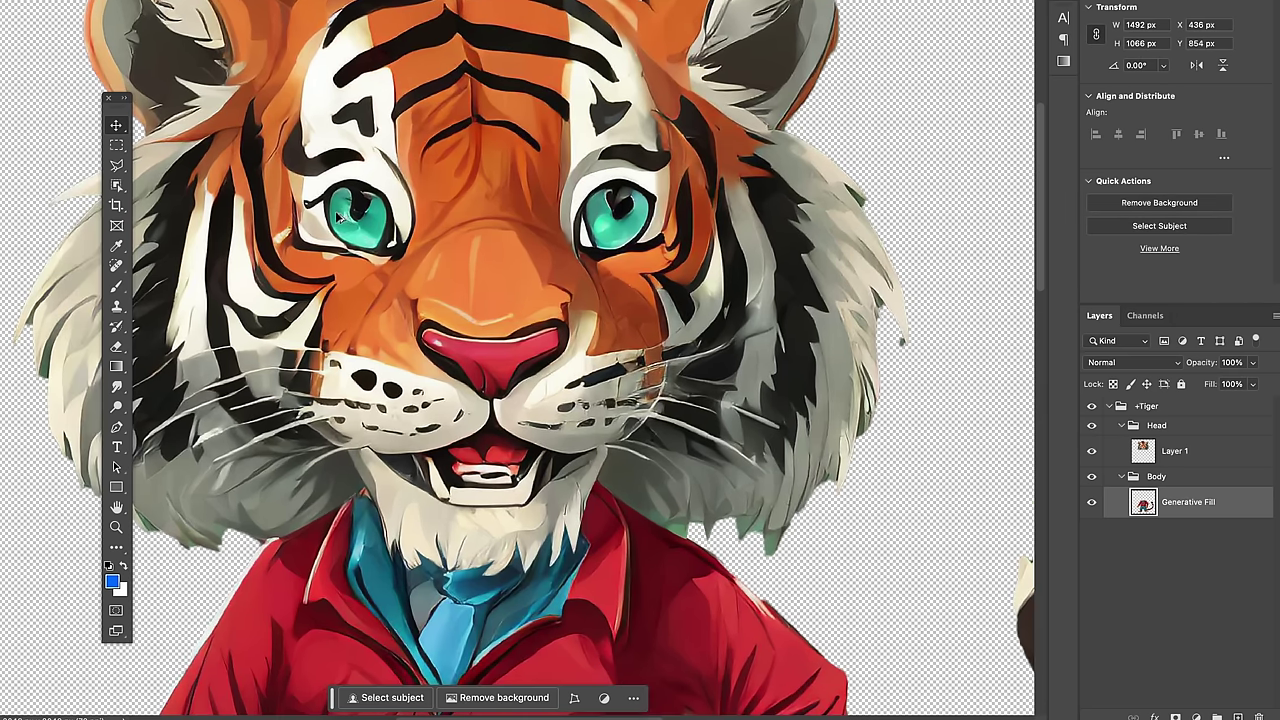
pyautogui.scroll(3, 365, 235)
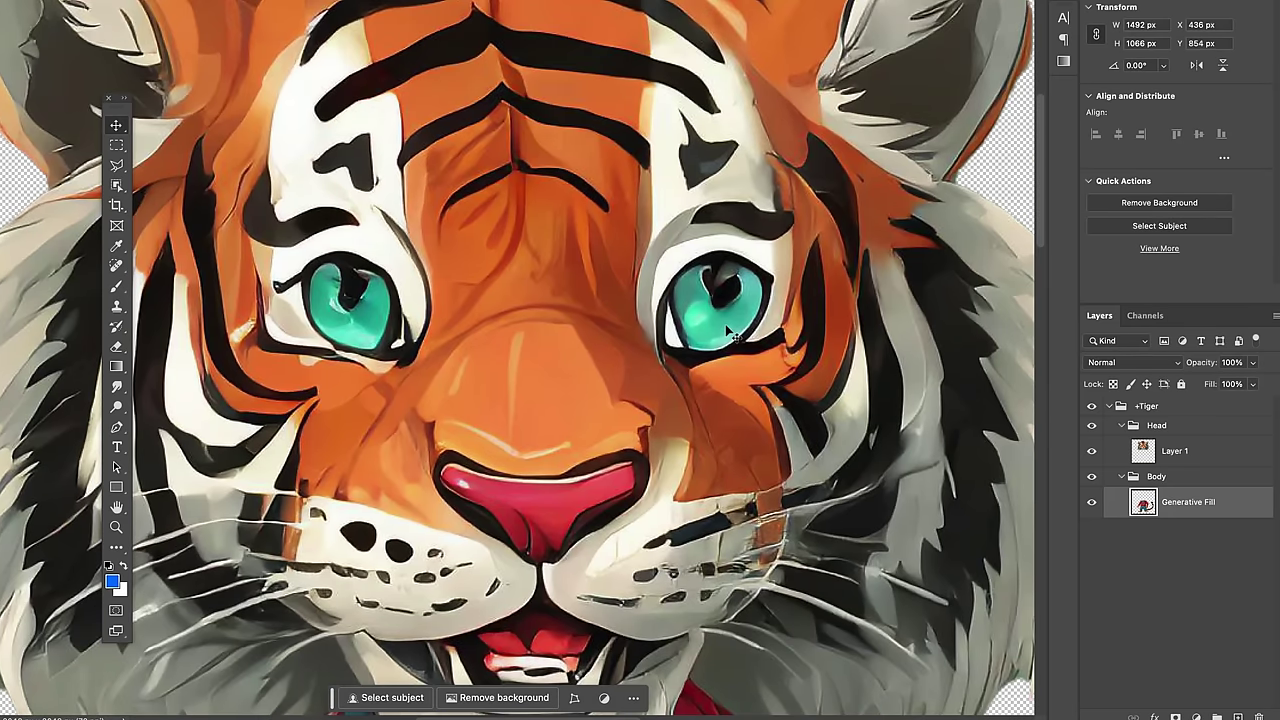
pyautogui.rightClick(712, 284)
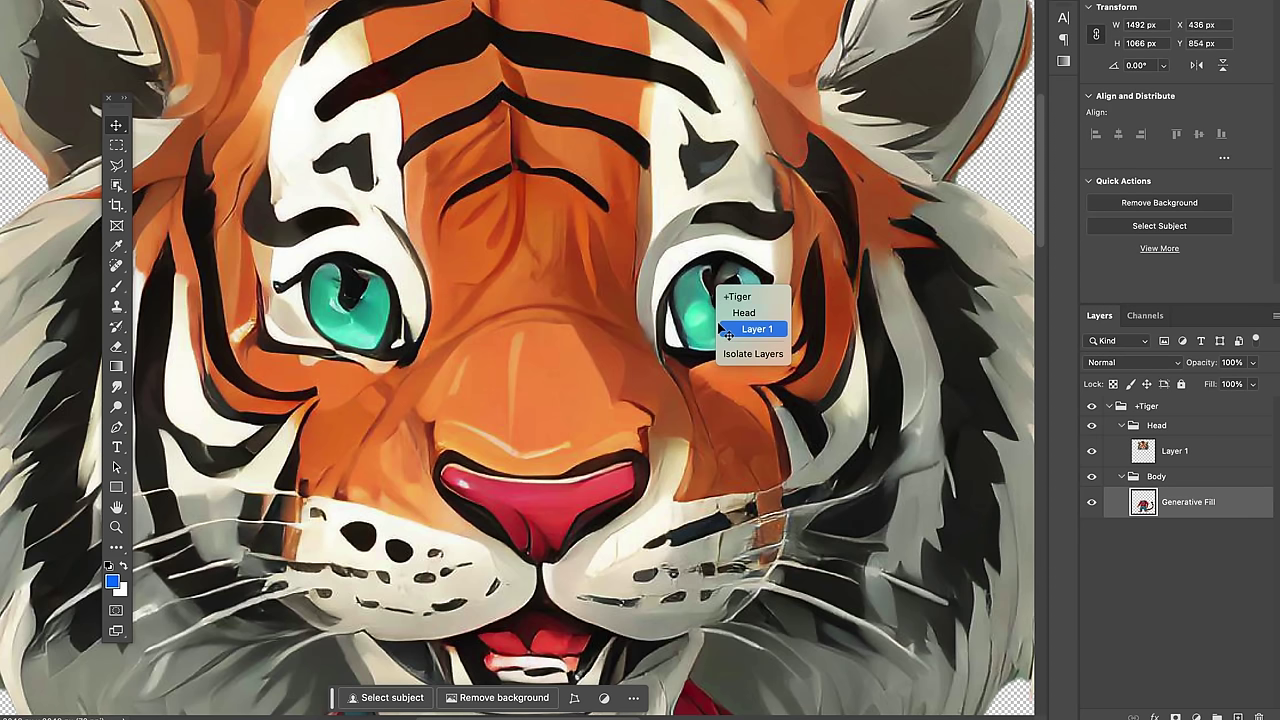
pyautogui.click(750, 326)
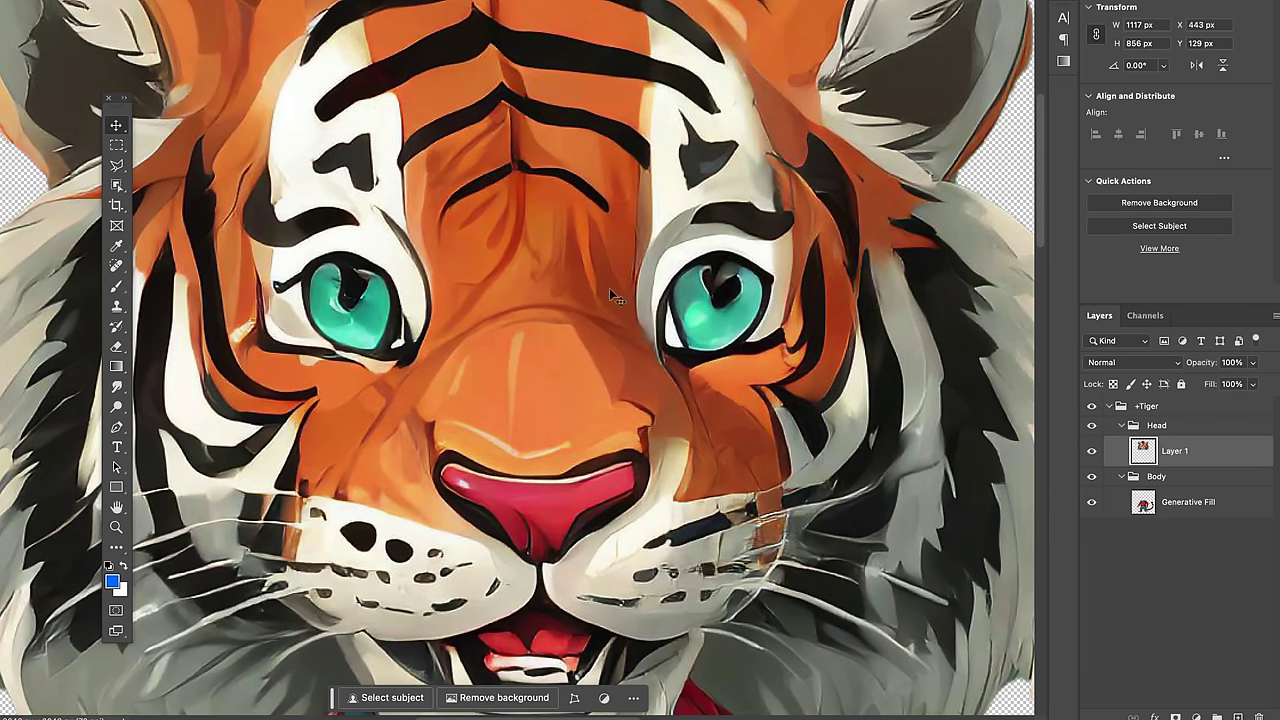
pyautogui.click(117, 166)
pyautogui.scroll(3, 414, 335)
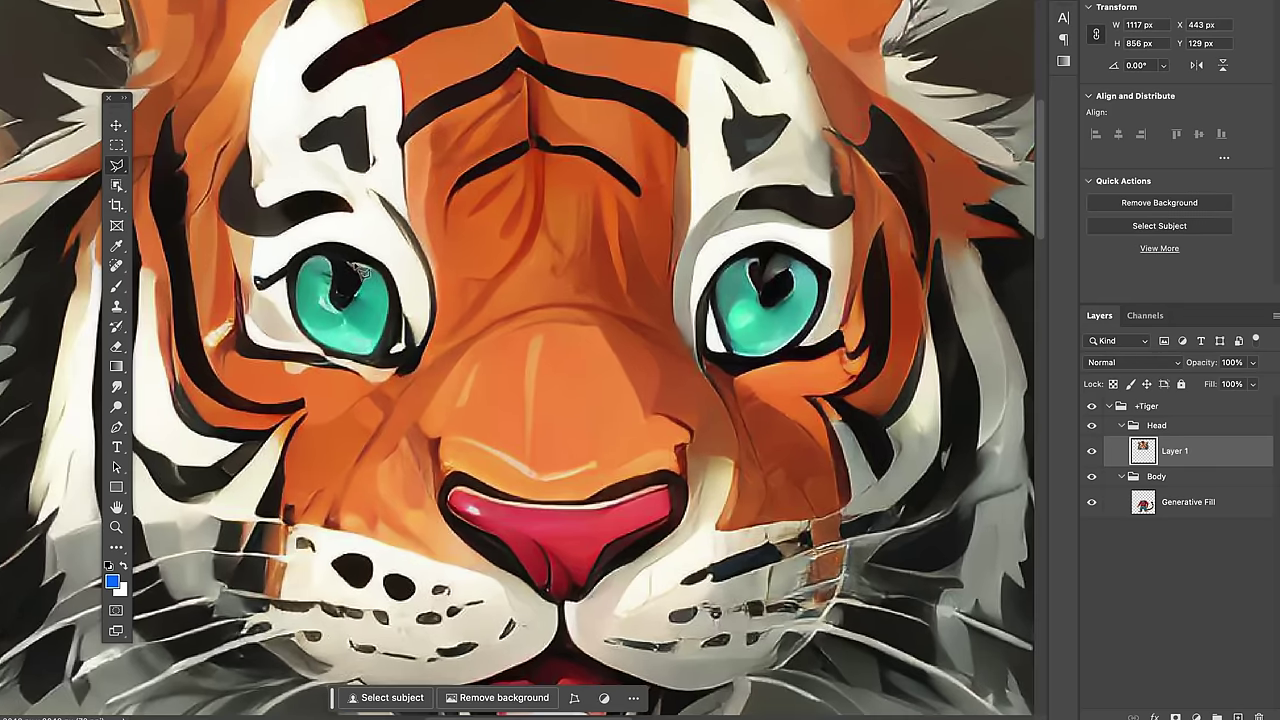
pyautogui.click(312, 264)
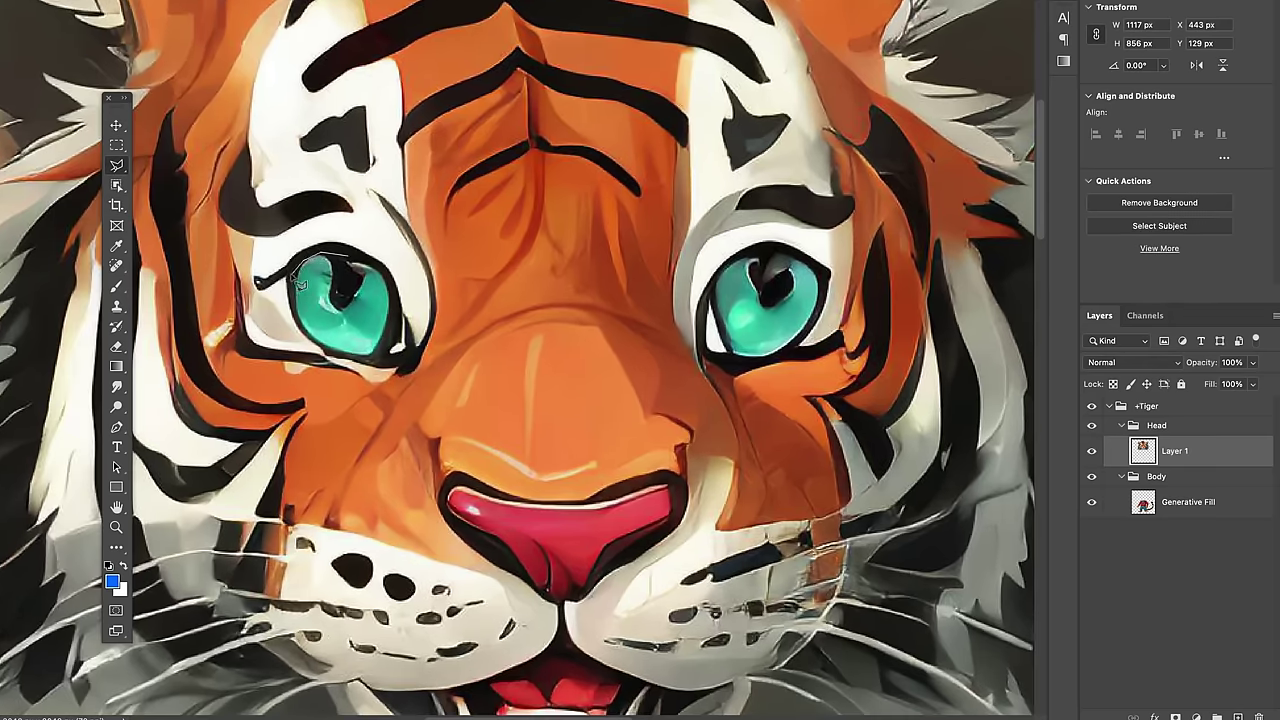
pyautogui.click(301, 292)
pyautogui.click(357, 366)
pyautogui.click(384, 365)
pyautogui.click(400, 318)
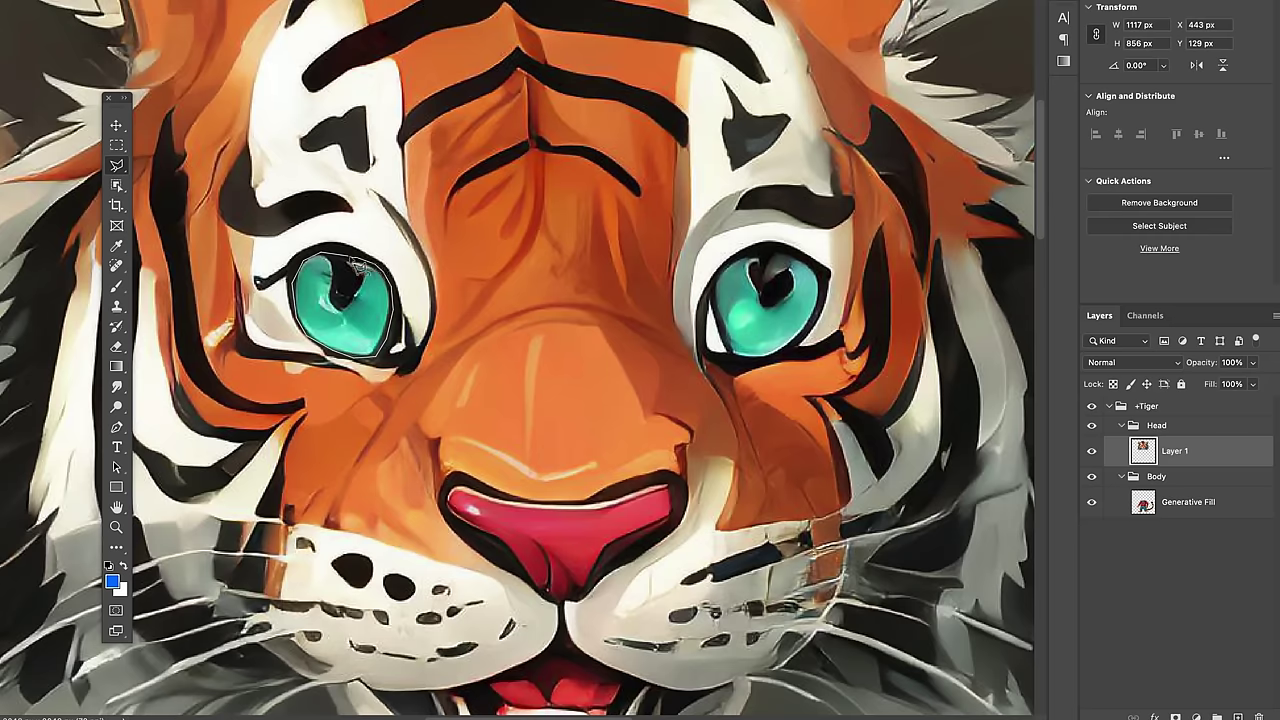
pyautogui.click(355, 262)
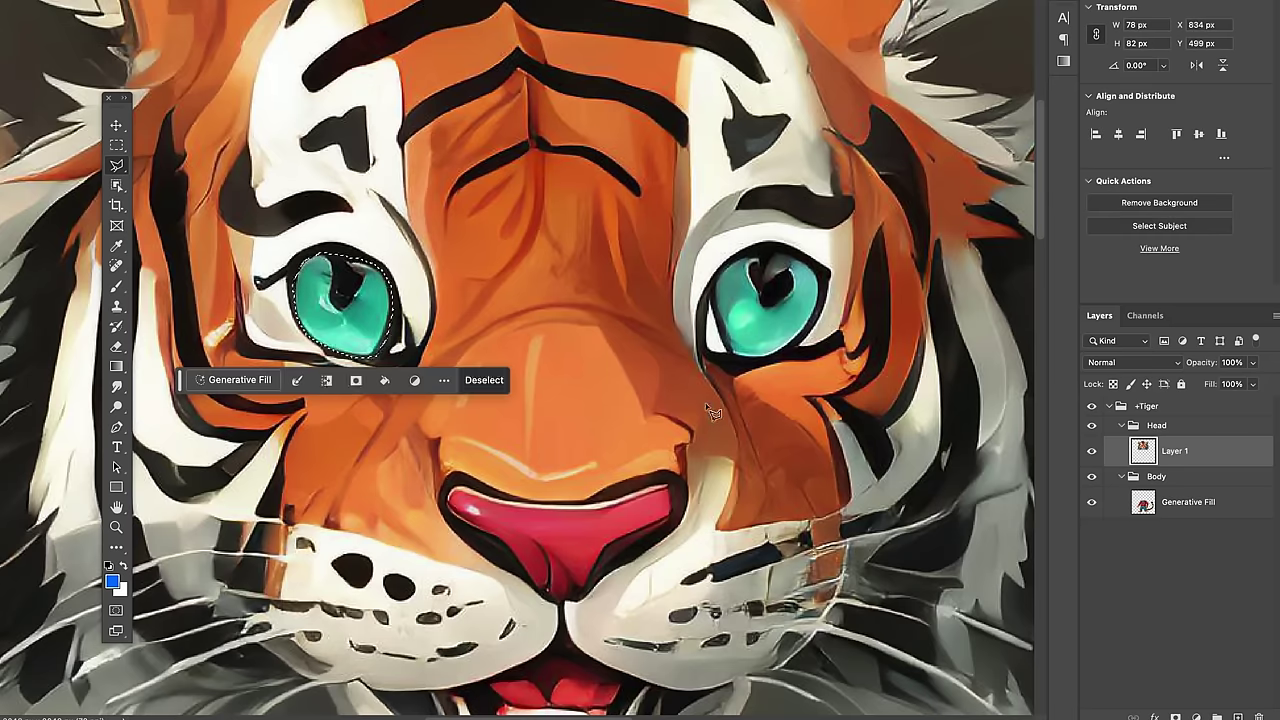
# Step: Cut the outlined iris out of Layer 1 and paste it in place on its own layer
pyautogui.press('Delete')
pyautogui.hotkey('ctrl', 'd')
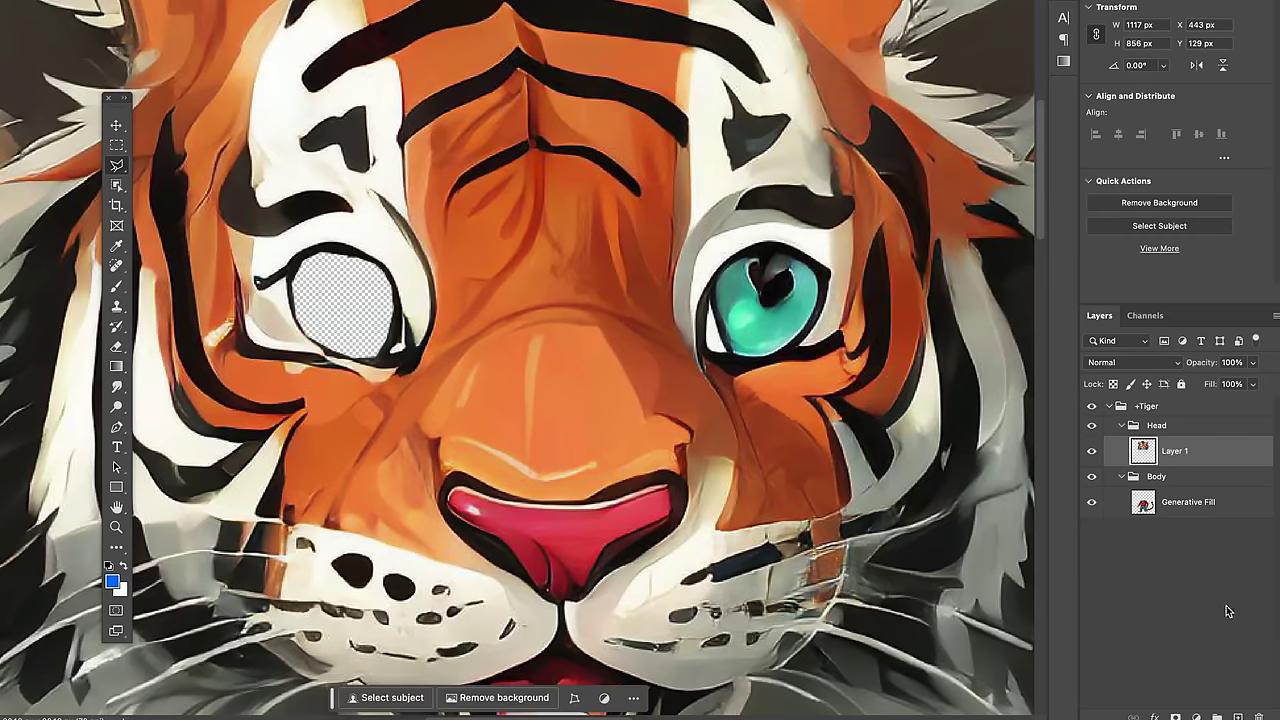
pyautogui.hotkey('ctrl', 'v')
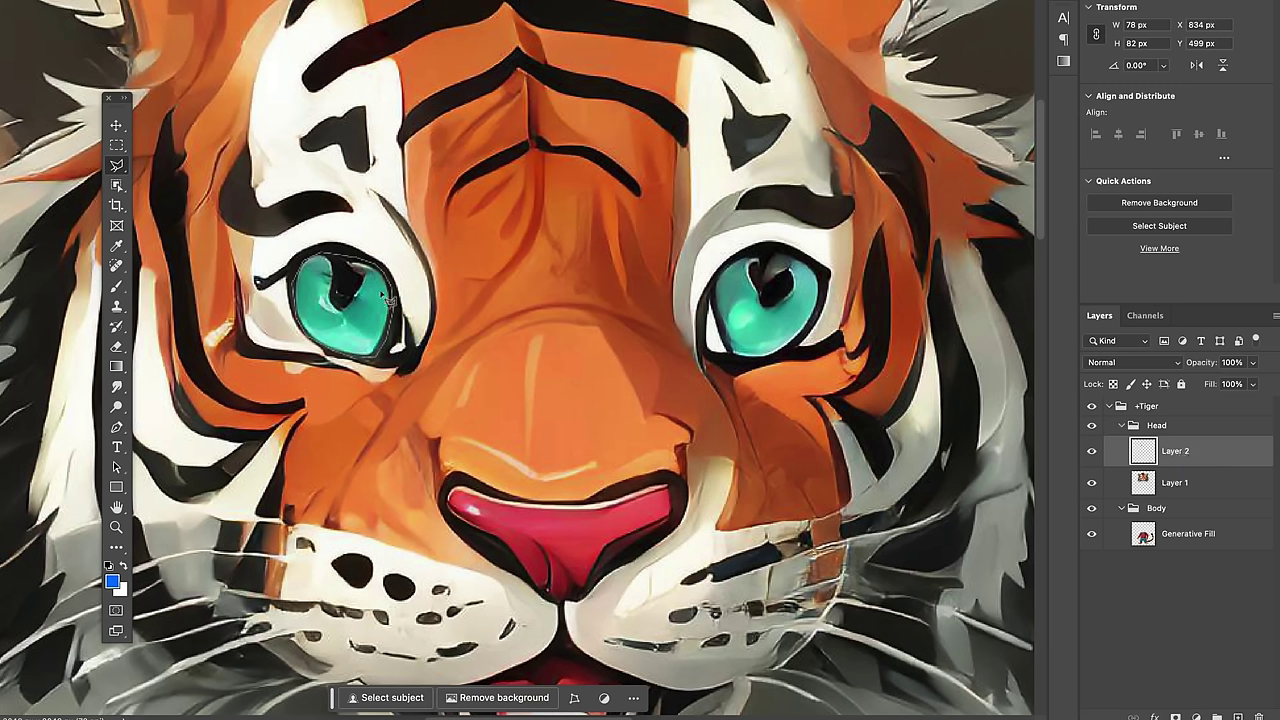
# Step: Enlarge the cut-out iris on Layer 2 slightly around its center to 86 × 90 px
pyautogui.hotkey('alt', '[')
pyautogui.scroll(5, 290, 295)
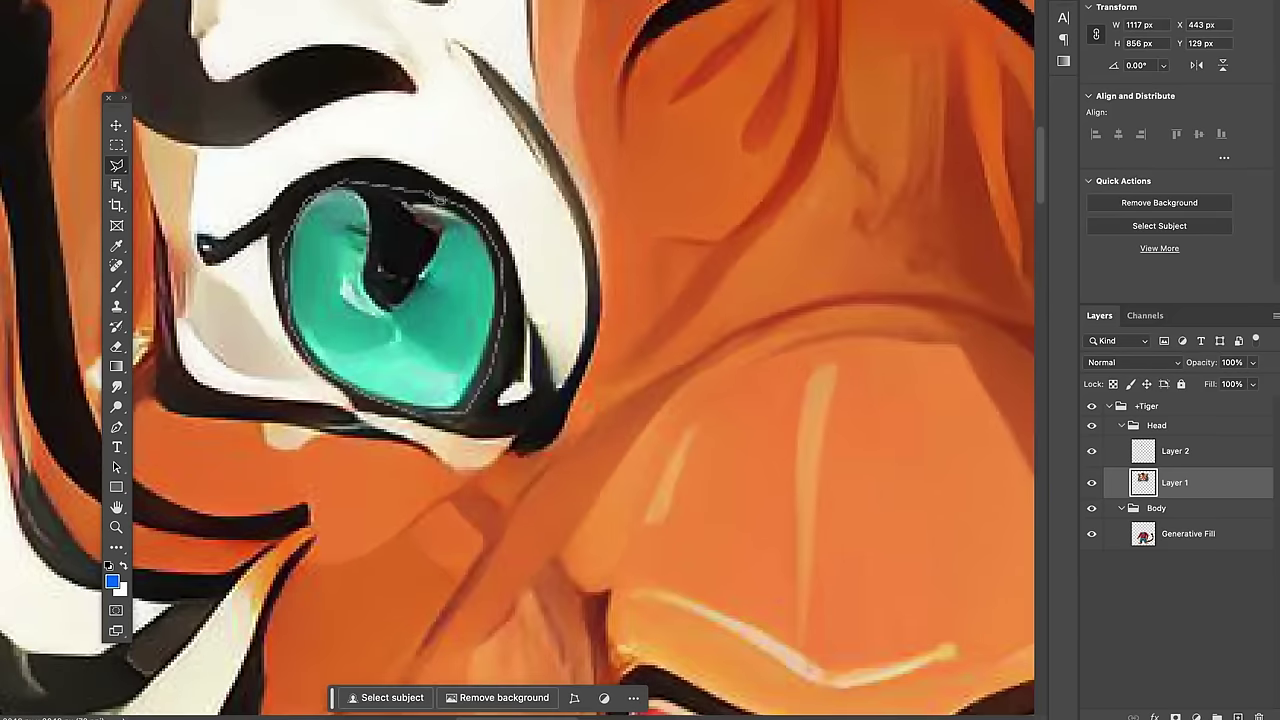
pyautogui.scroll(-5, 558, 362)
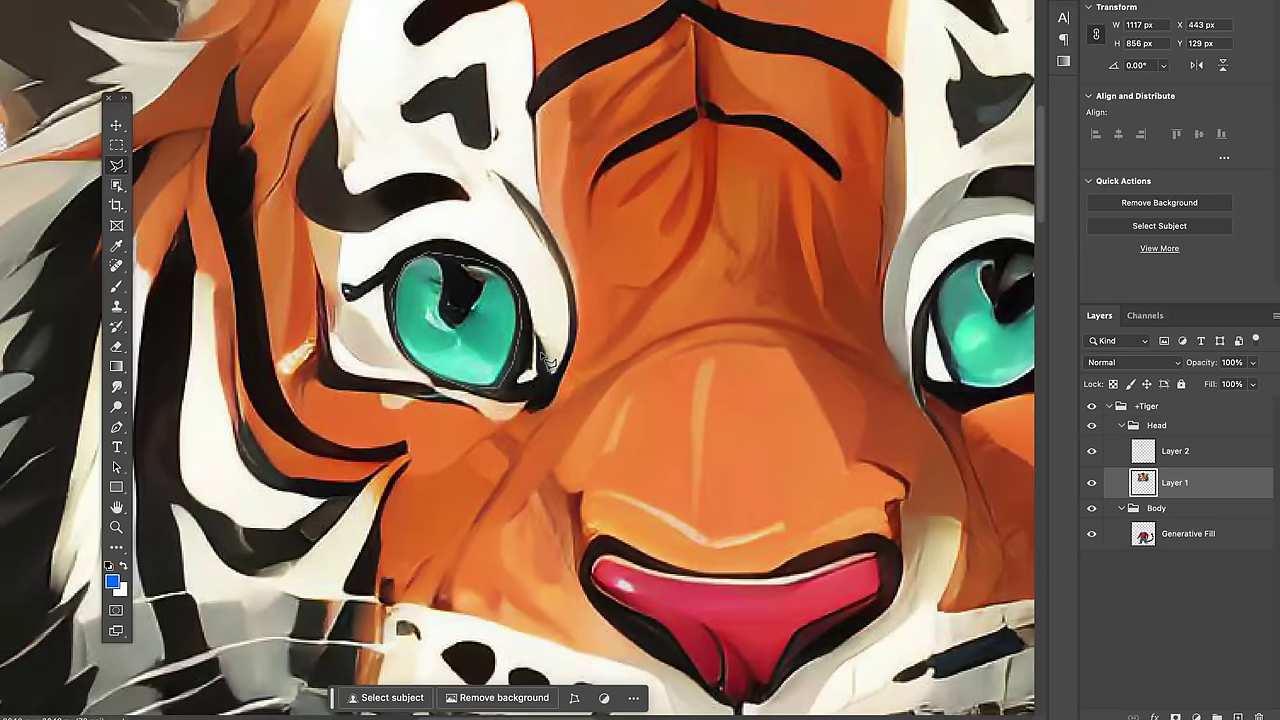
pyautogui.click(1216, 452)
pyautogui.click(115, 123)
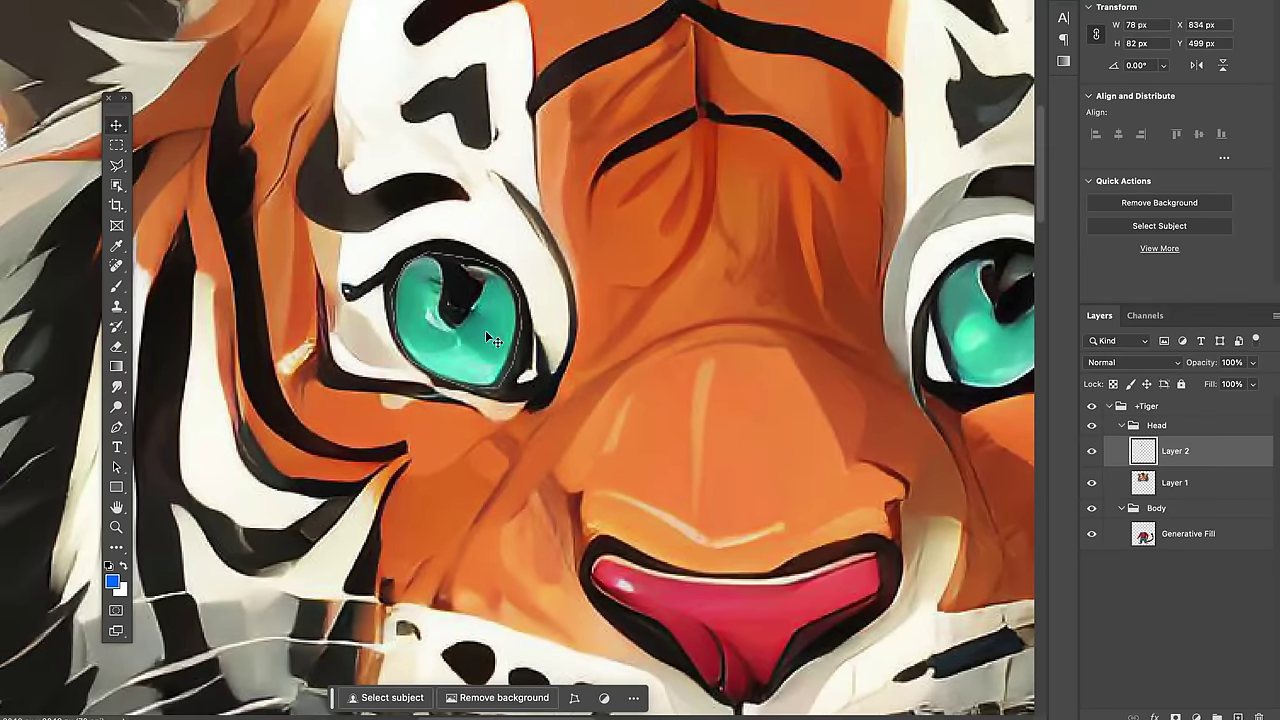
pyautogui.hotkey('ctrl', 't')
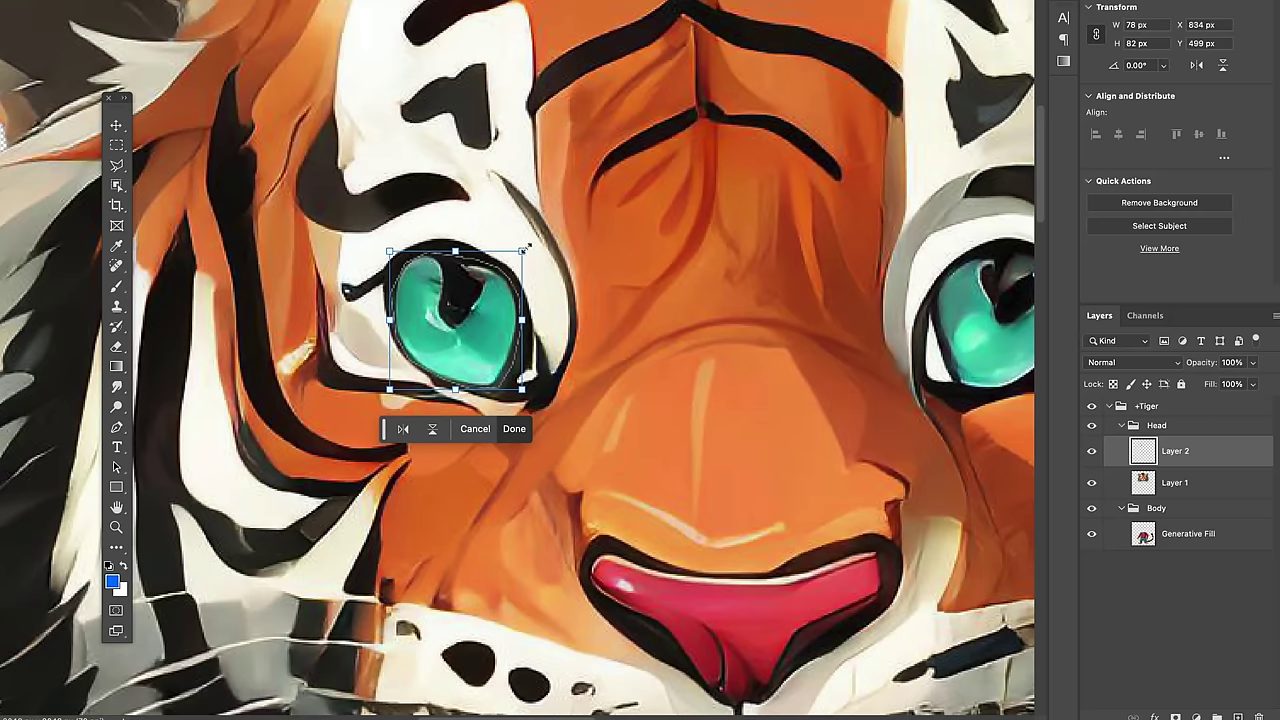
pyautogui.moveTo(527, 246)
pyautogui.mouseDown()
pyautogui.moveTo(546, 226)
pyautogui.moveTo(528, 244)
pyautogui.mouseUp()
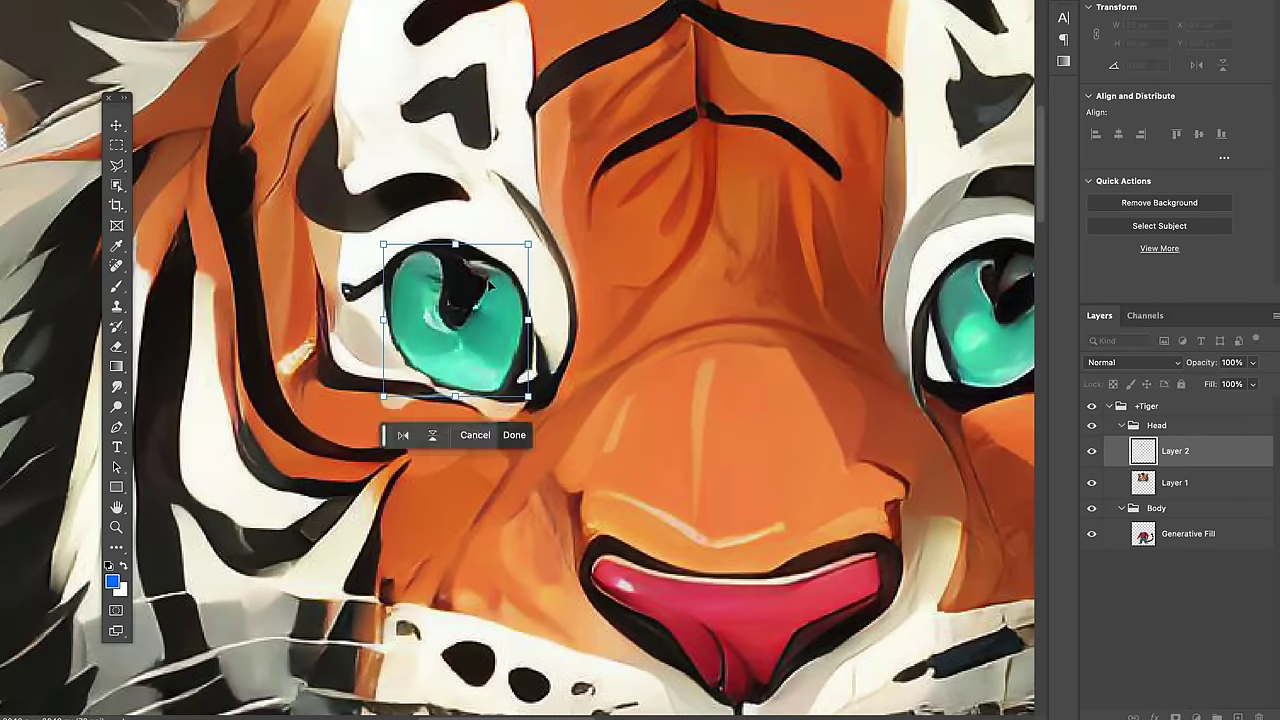
pyautogui.press('Return')
# Step: Move Layer 2 below Layer 1 inside the Head group and check how the iris sits behind the eye opening
pyautogui.scroll(2, 531, 369)
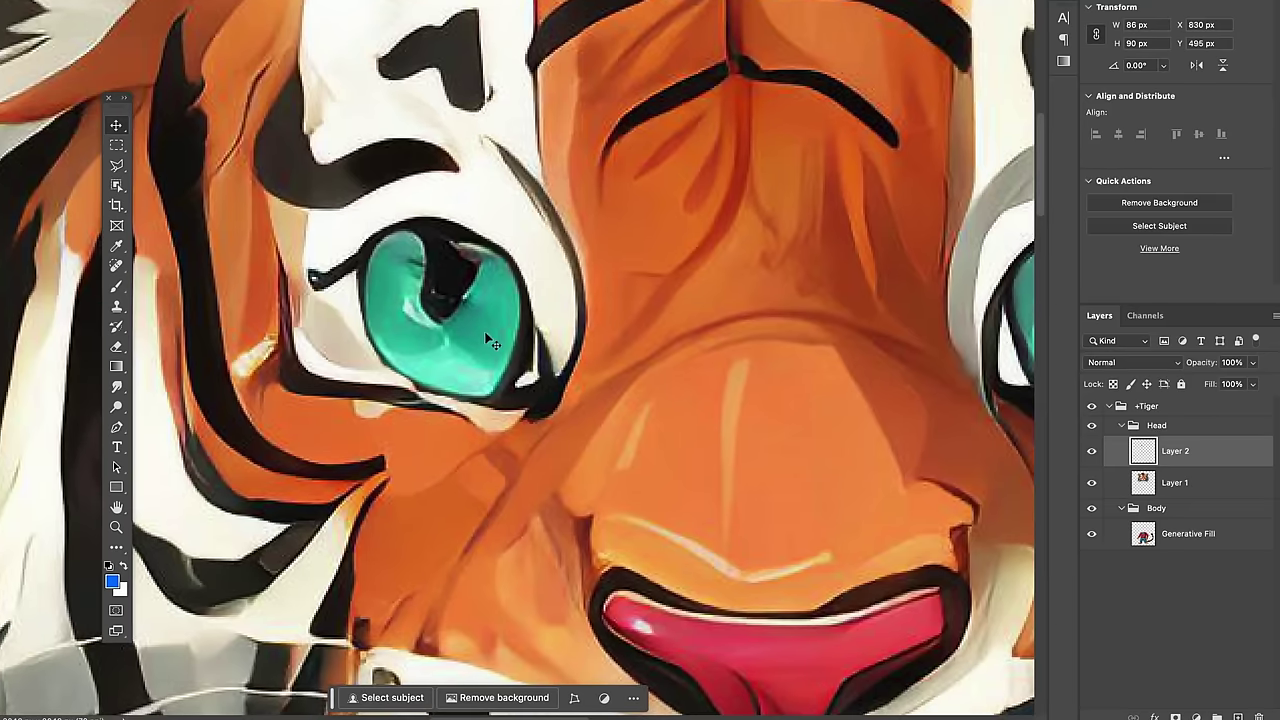
pyautogui.moveTo(1208, 461); pyautogui.dragTo(1216, 491)
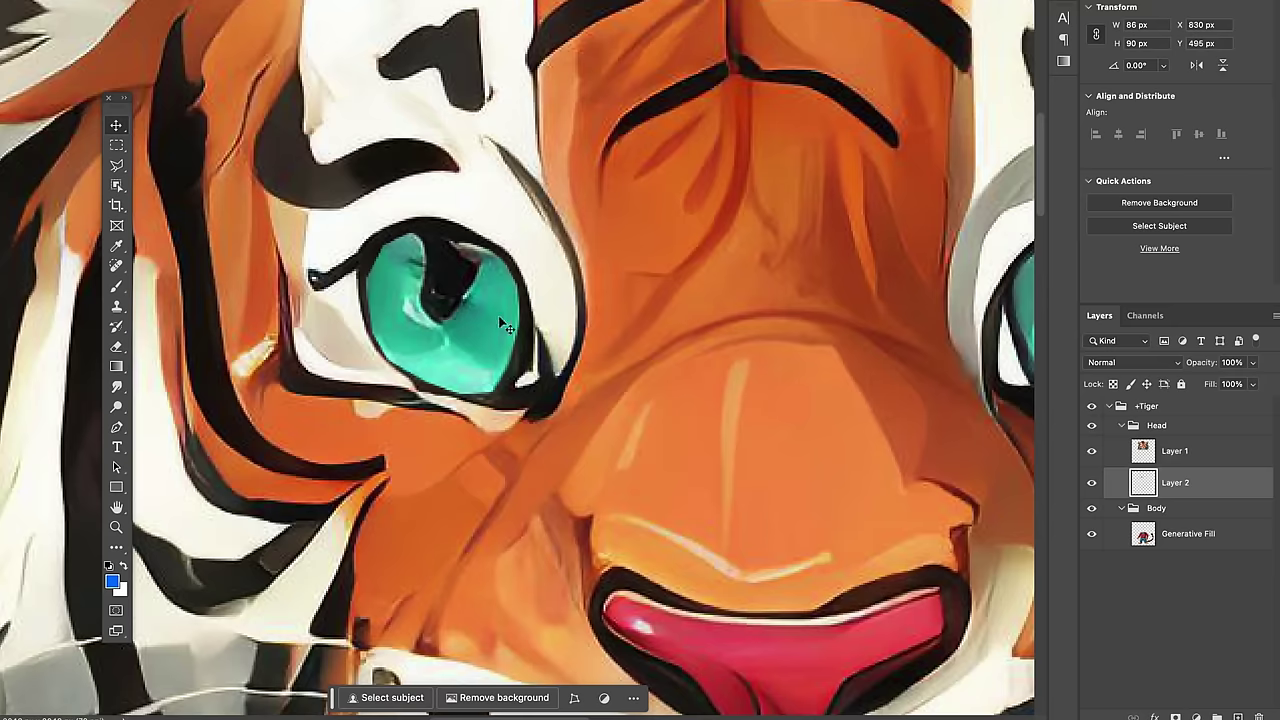
pyautogui.scroll(-4, 507, 325)
pyautogui.scroll(3, 507, 325)
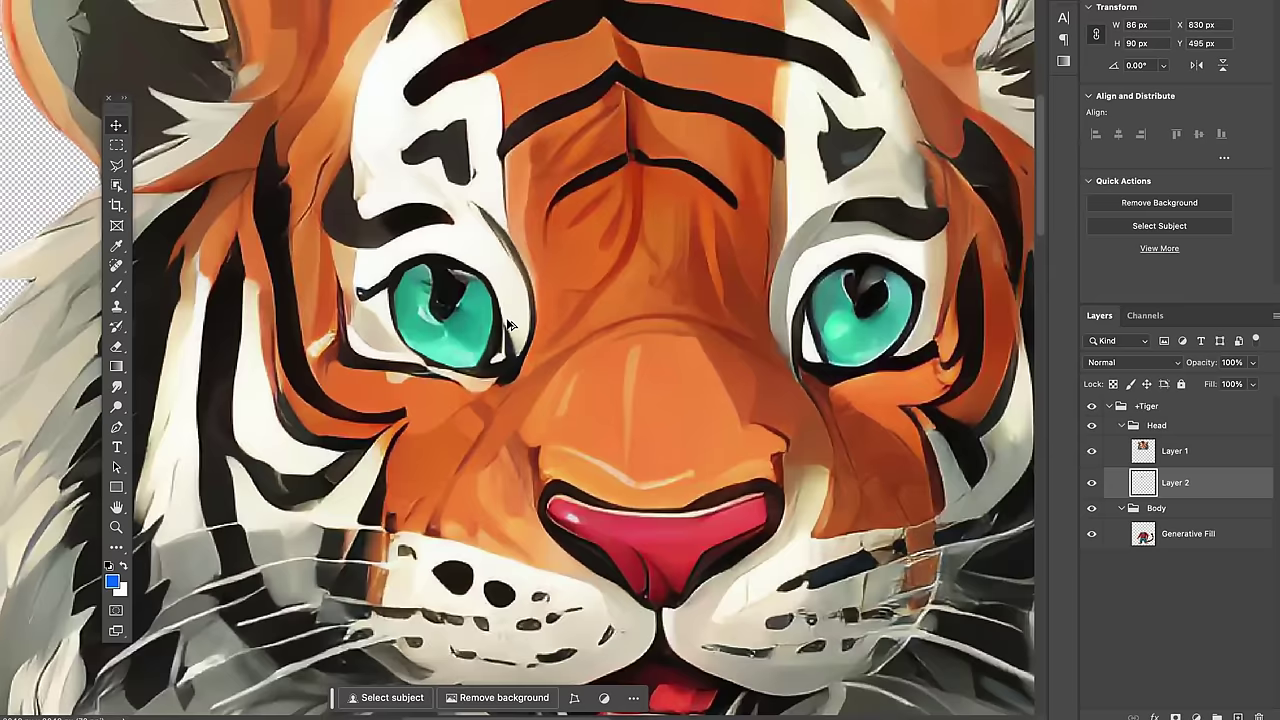
pyautogui.scroll(2, 507, 325)
pyautogui.scroll(2, 503, 331)
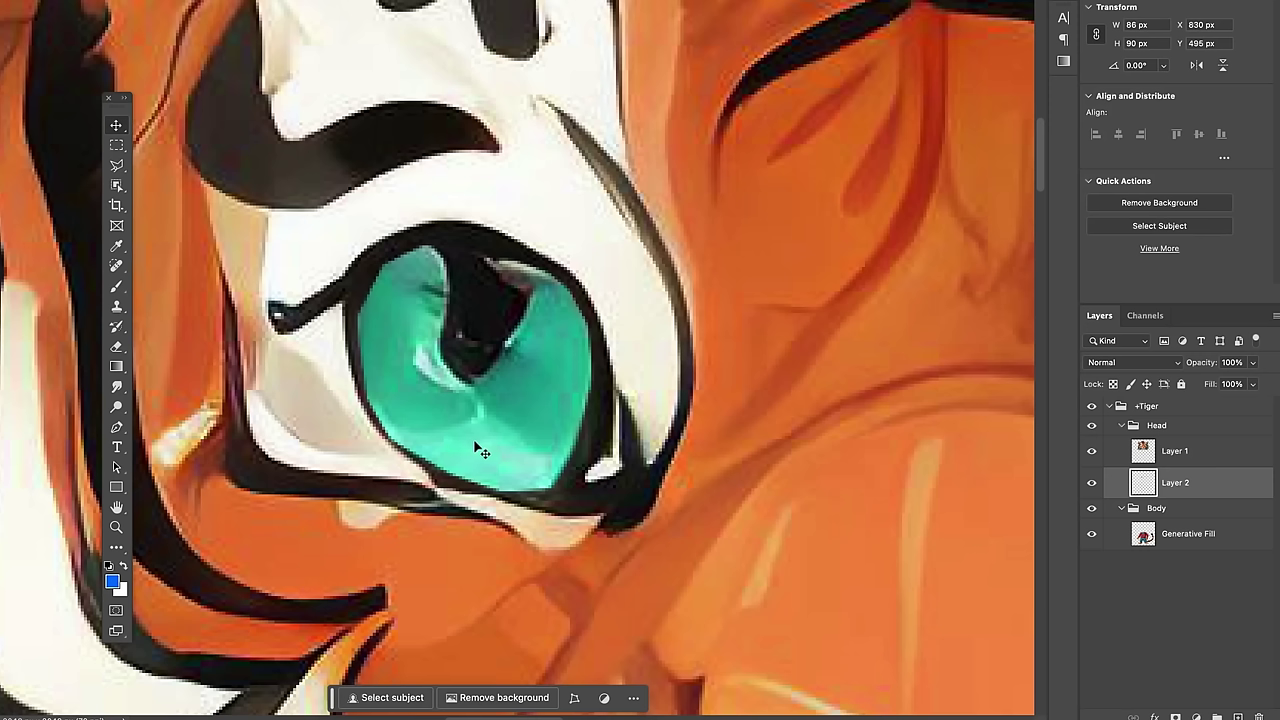
# Step: Hide Layer 1 and set up the Clone Stamp tool with a slightly larger soft round brush at 0% hardness
pyautogui.click(1092, 453)
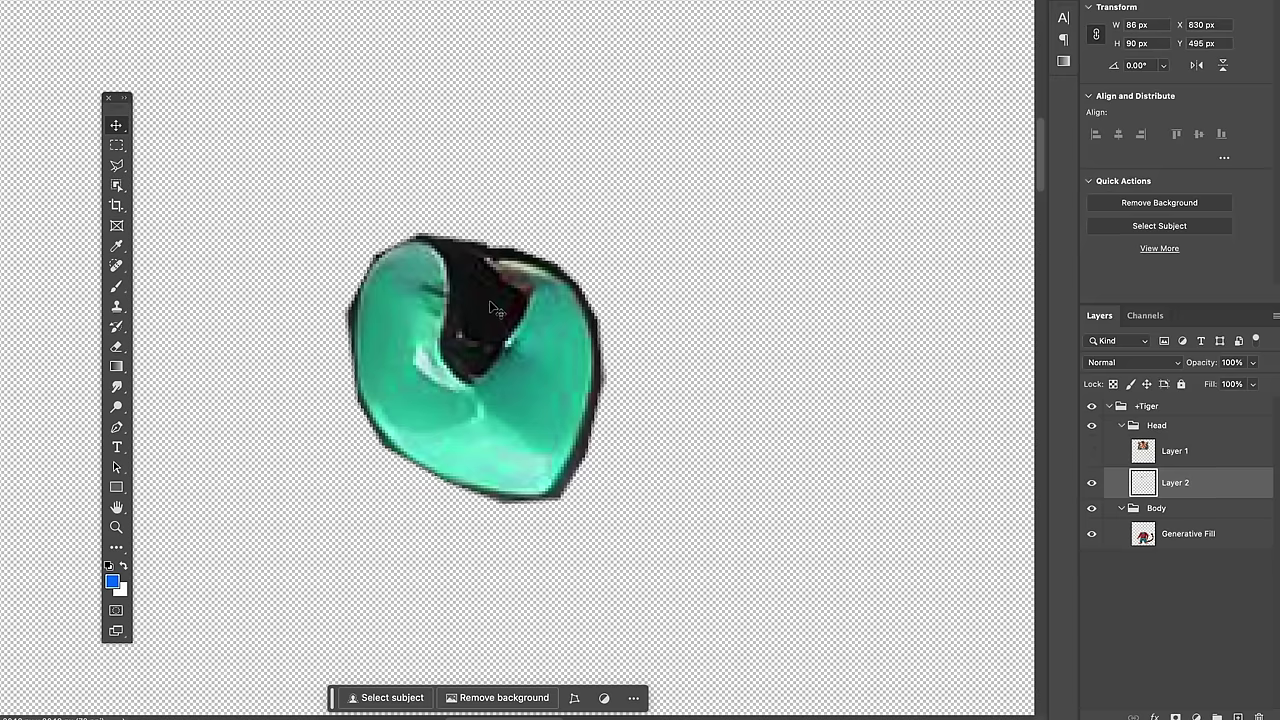
pyautogui.click(115, 307)
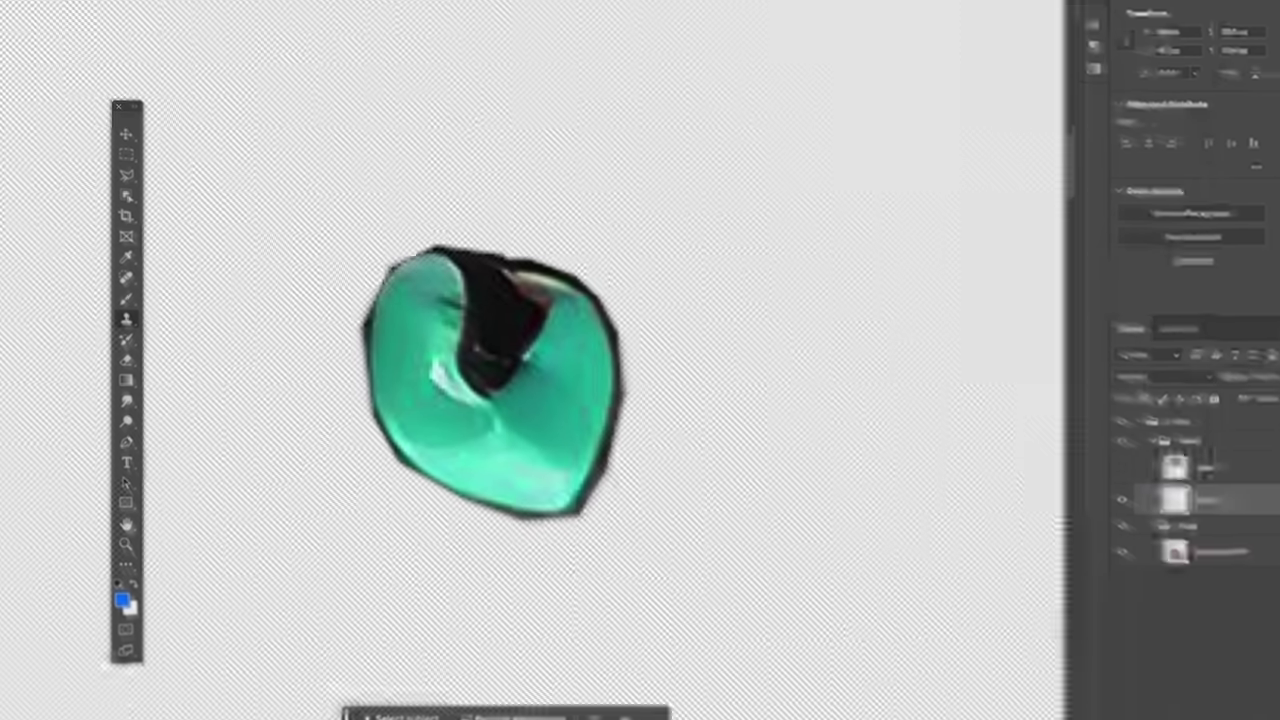
pyautogui.click(266, 40)
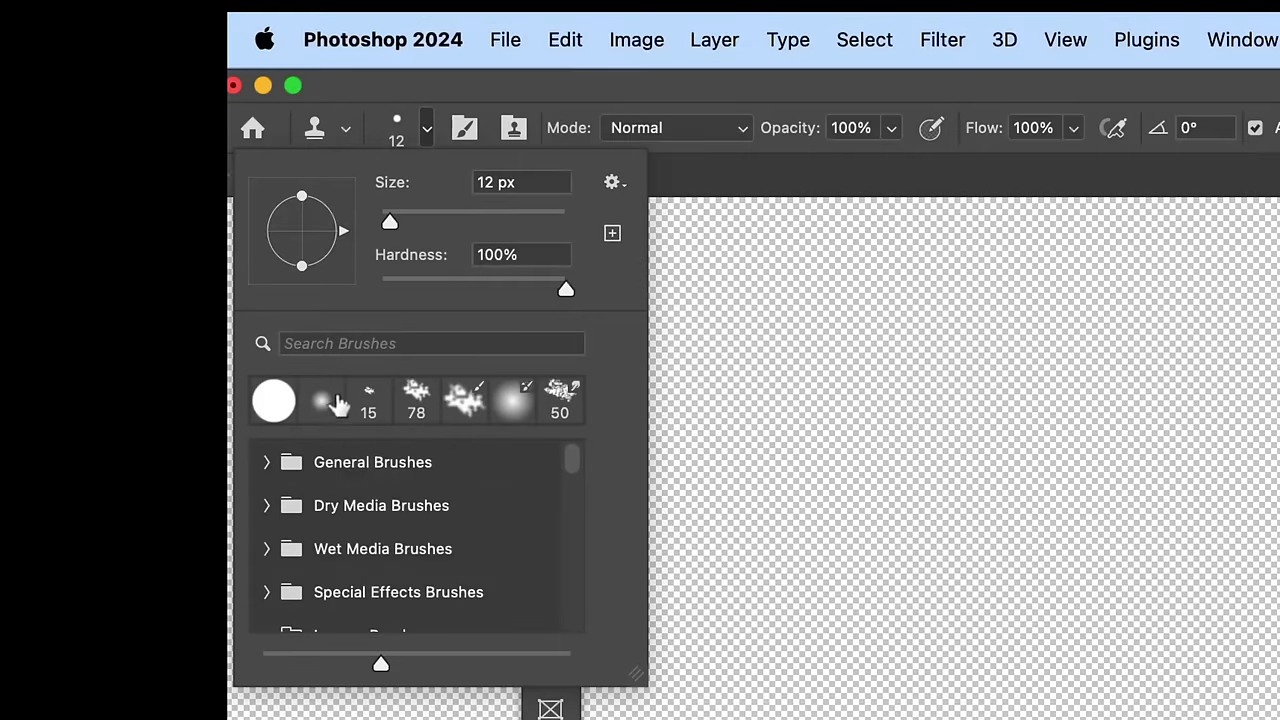
pyautogui.click(328, 404)
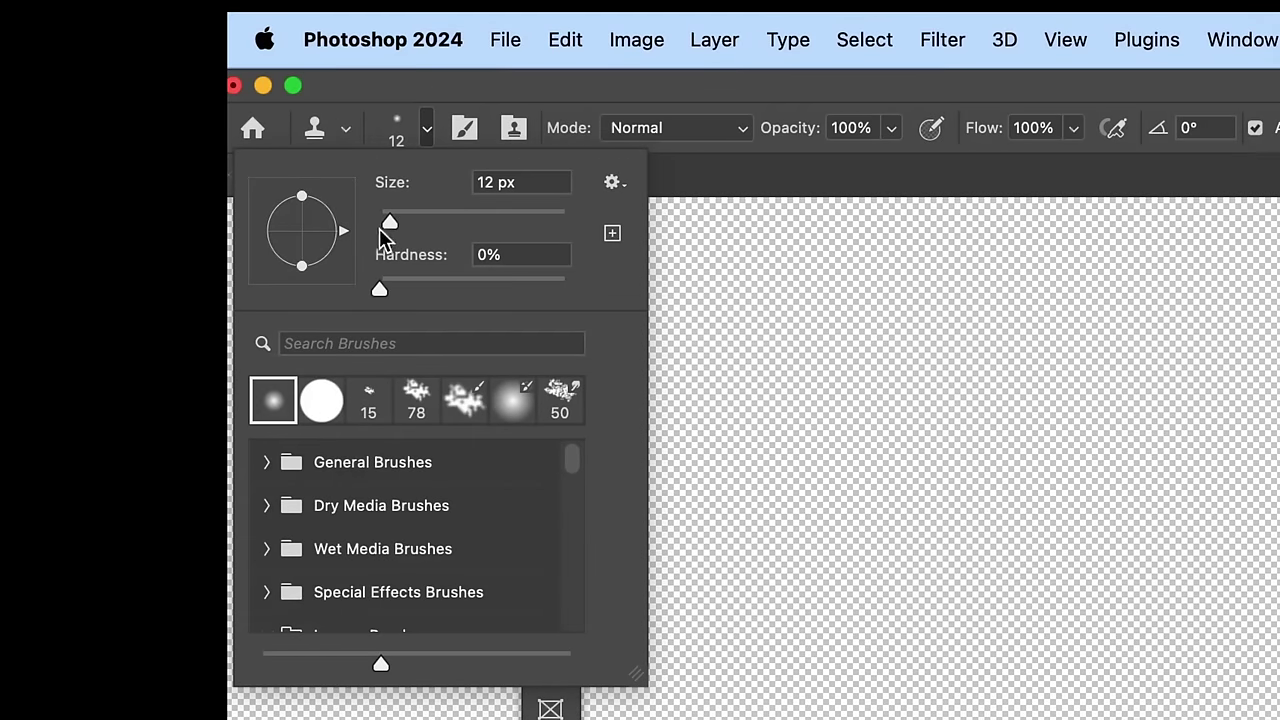
pyautogui.moveTo(397, 227); pyautogui.dragTo(403, 223)
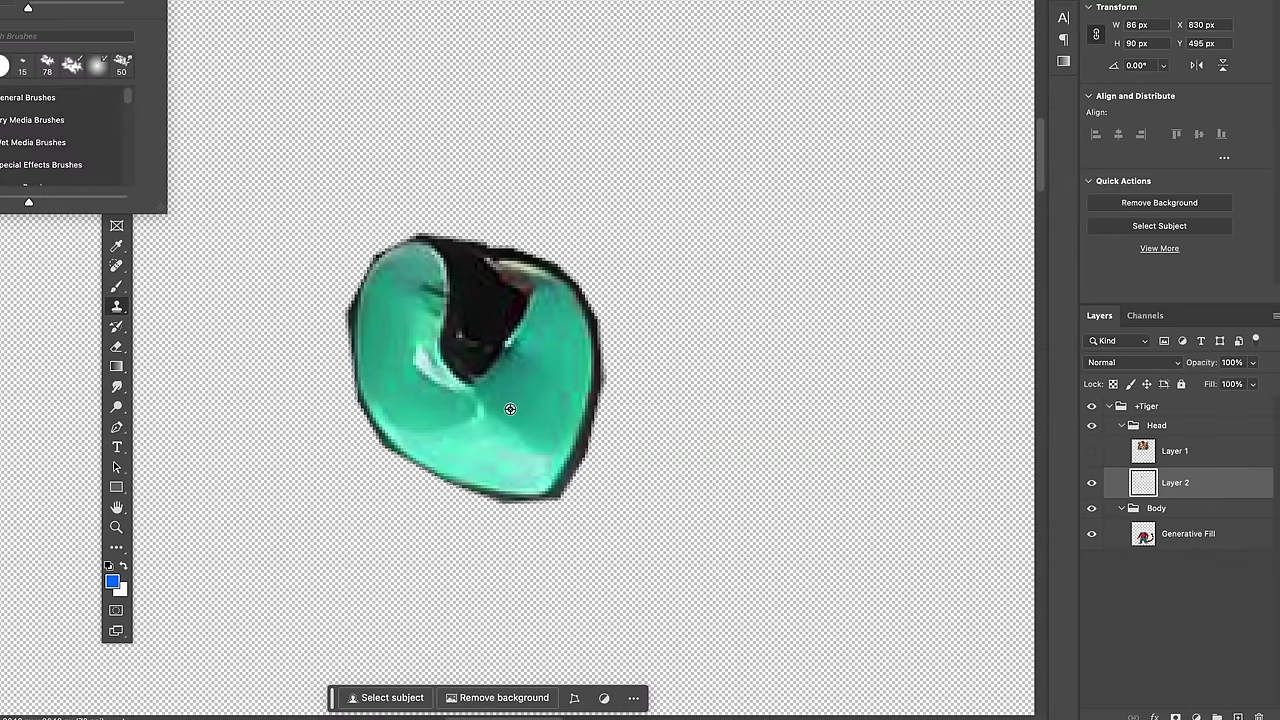
pyautogui.press('Escape')
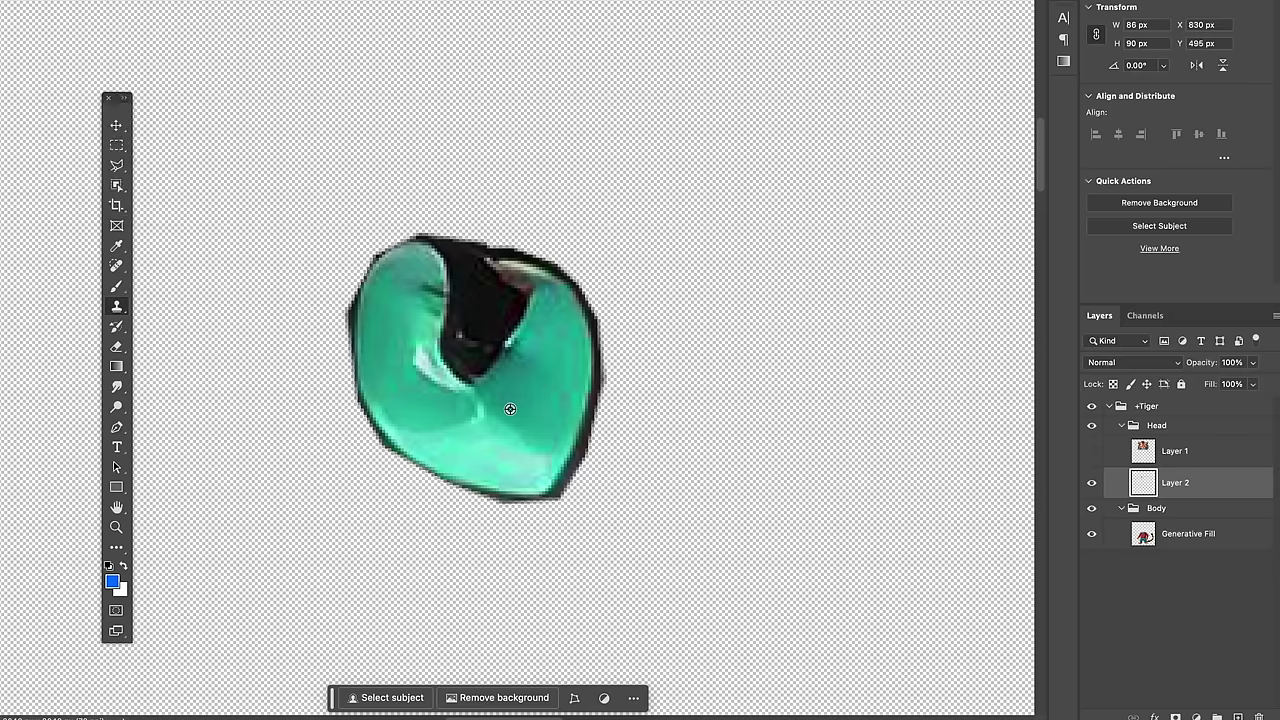
# Step: Clone clean green iris areas over the black pupil and the highlights on Layer 2
pyautogui.moveTo(478, 372)
pyautogui.mouseDown()
pyautogui.moveTo(471, 363)
pyautogui.moveTo(494, 361)
pyautogui.moveTo(500, 343)
pyautogui.moveTo(528, 349)
pyautogui.moveTo(512, 394)
pyautogui.mouseUp()
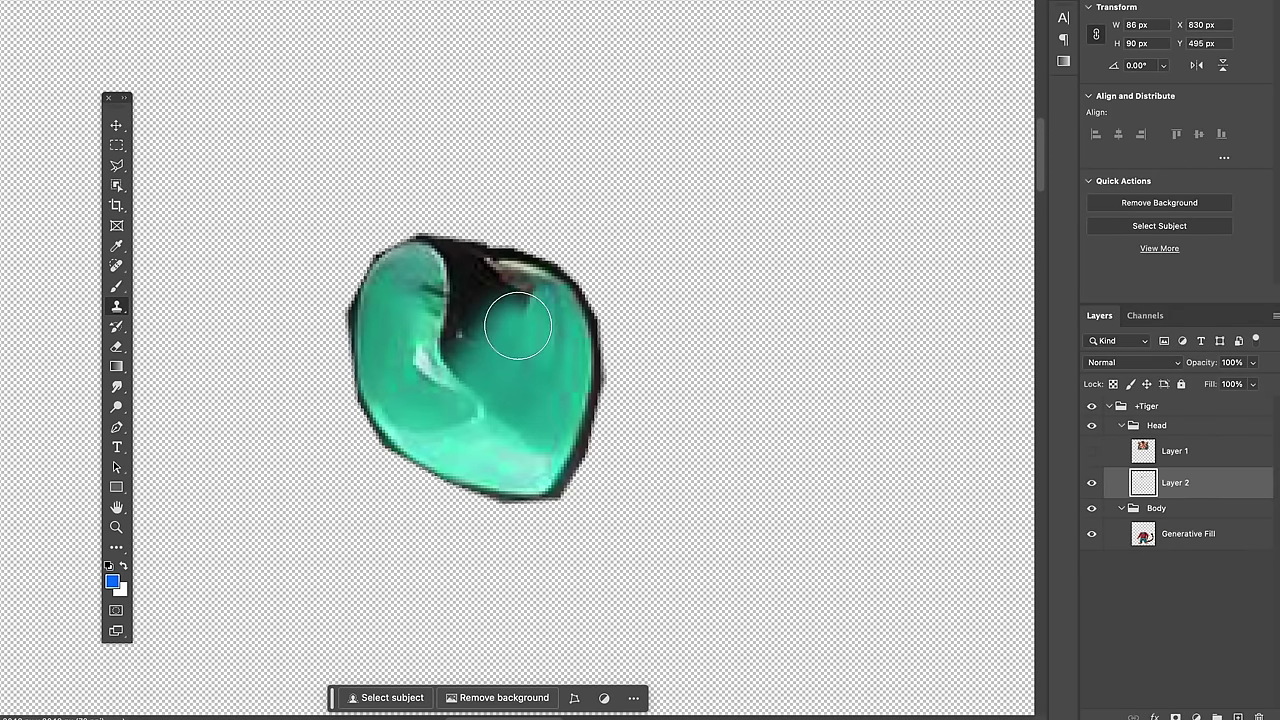
pyautogui.keyDown('alt'); pyautogui.click(408, 317); pyautogui.keyUp('alt')
pyautogui.moveTo(420, 305)
pyautogui.mouseDown()
pyautogui.moveTo(440, 320)
pyautogui.moveTo(452, 368)
pyautogui.mouseUp()
pyautogui.moveTo(543, 403)
pyautogui.mouseDown()
pyautogui.moveTo(469, 363)
pyautogui.moveTo(517, 348)
pyautogui.moveTo(513, 306)
pyautogui.moveTo(528, 294)
pyautogui.moveTo(476, 306)
pyautogui.moveTo(438, 271)
pyautogui.moveTo(477, 274)
pyautogui.mouseUp()
pyautogui.moveTo(488, 293)
pyautogui.mouseDown()
pyautogui.moveTo(443, 366)
pyautogui.moveTo(514, 294)
pyautogui.moveTo(520, 305)
pyautogui.mouseUp()
pyautogui.moveTo(494, 355)
pyautogui.mouseDown()
pyautogui.moveTo(567, 313)
pyautogui.moveTo(506, 397)
pyautogui.moveTo(510, 339)
pyautogui.moveTo(446, 372)
pyautogui.mouseUp()
pyautogui.keyDown('alt'); pyautogui.click(509, 337); pyautogui.keyUp('alt')
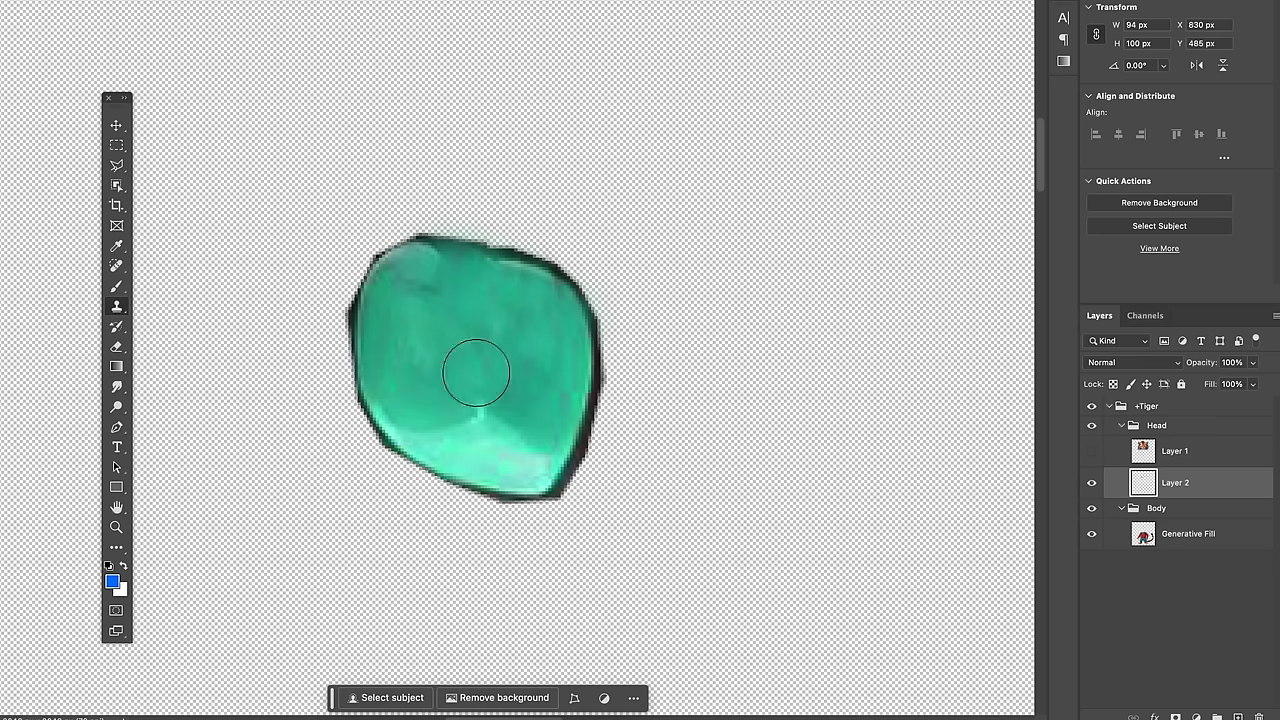
# Step: Show Layer 1 again and check how the retouched iris looks within the whole face
pyautogui.scroll(-5, 563, 363)
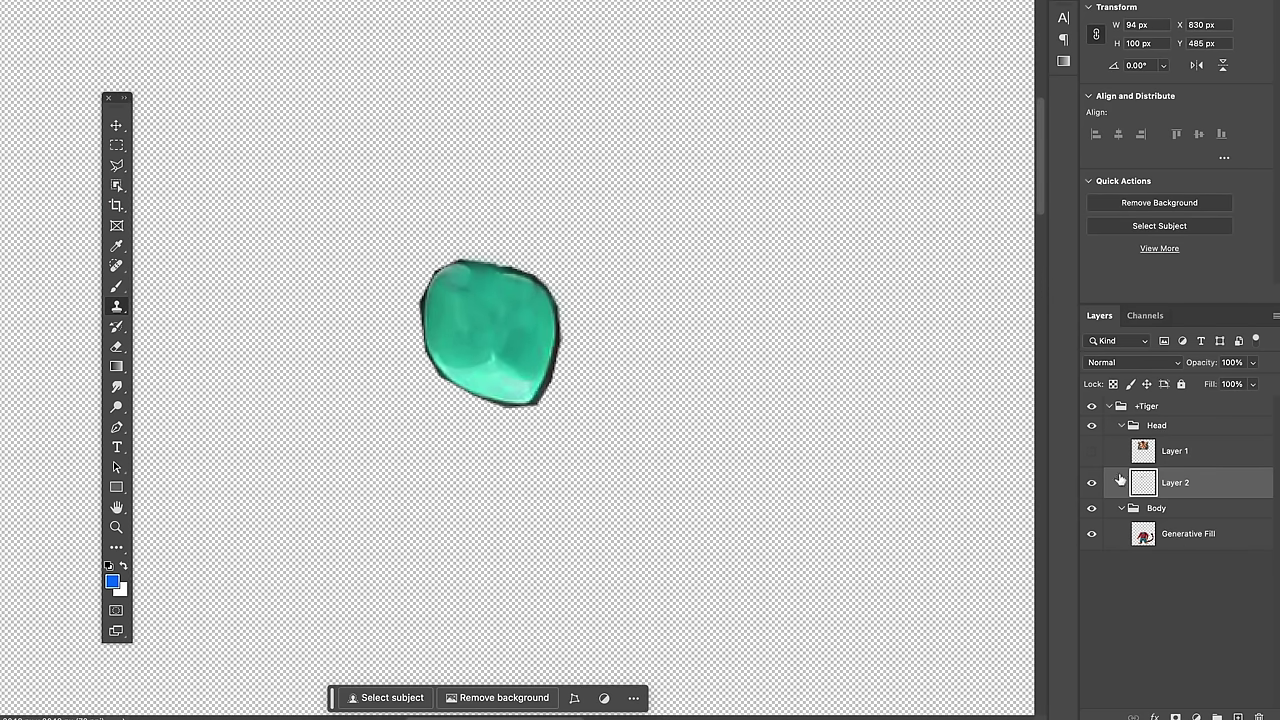
pyautogui.click(1091, 451)
pyautogui.scroll(-4, 753, 388)
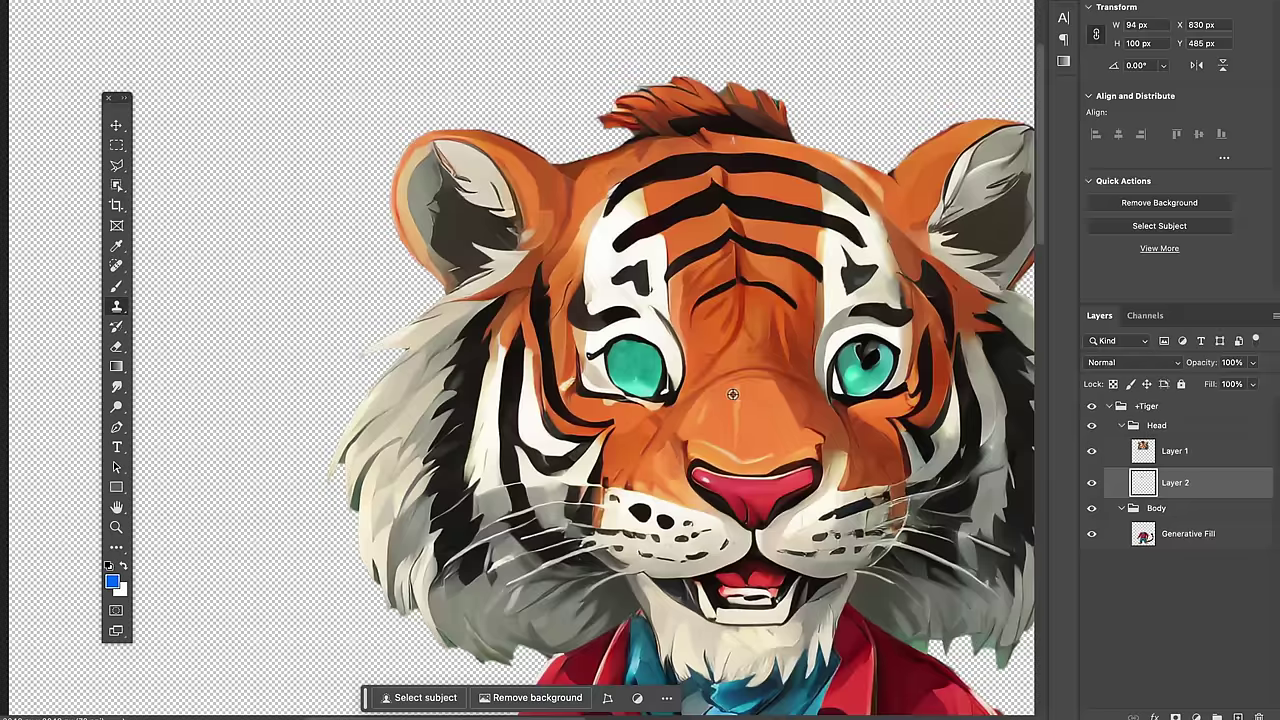
pyautogui.scroll(6, 734, 395)
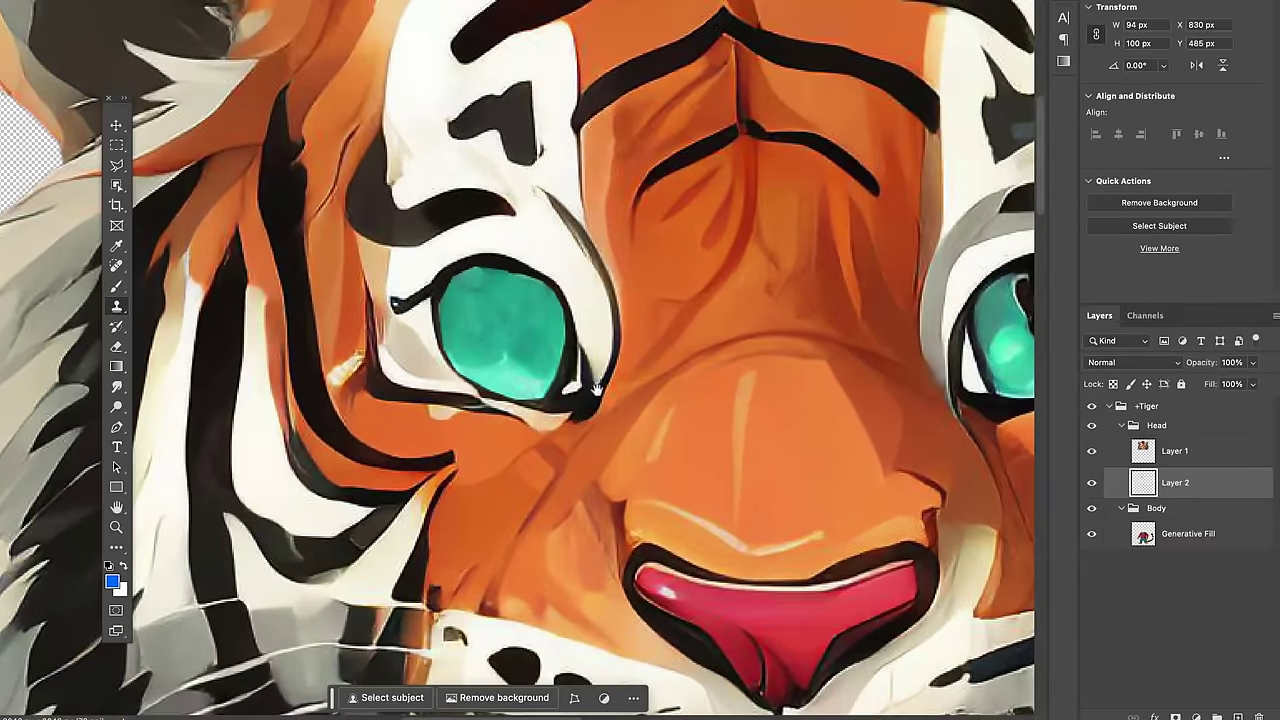
# Step: Add a new layer above Layer 2, choose the Ellipse tool and sample the dark eye outline (#14101e) as foreground color
pyautogui.moveTo(546, 352); pyautogui.dragTo(468, 362)
pyautogui.scroll(3, 468, 362)
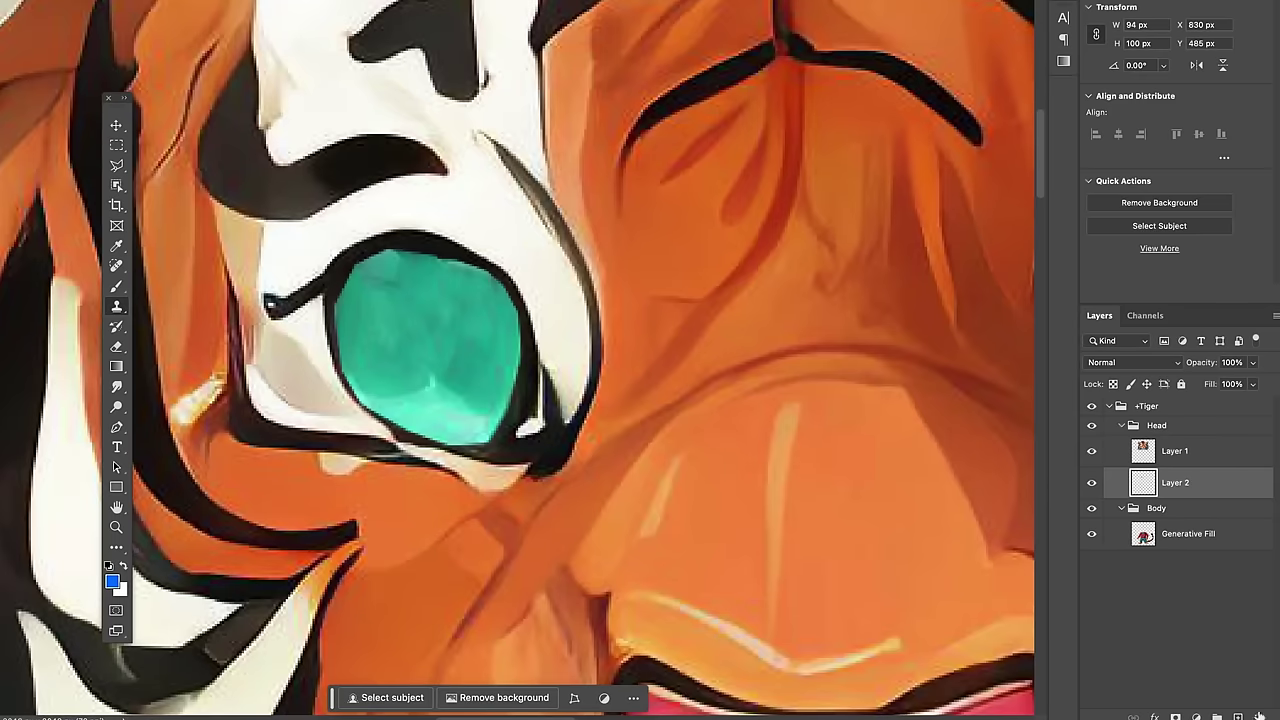
pyautogui.hotkey('ctrl', 'shift', 'alt', 'n')
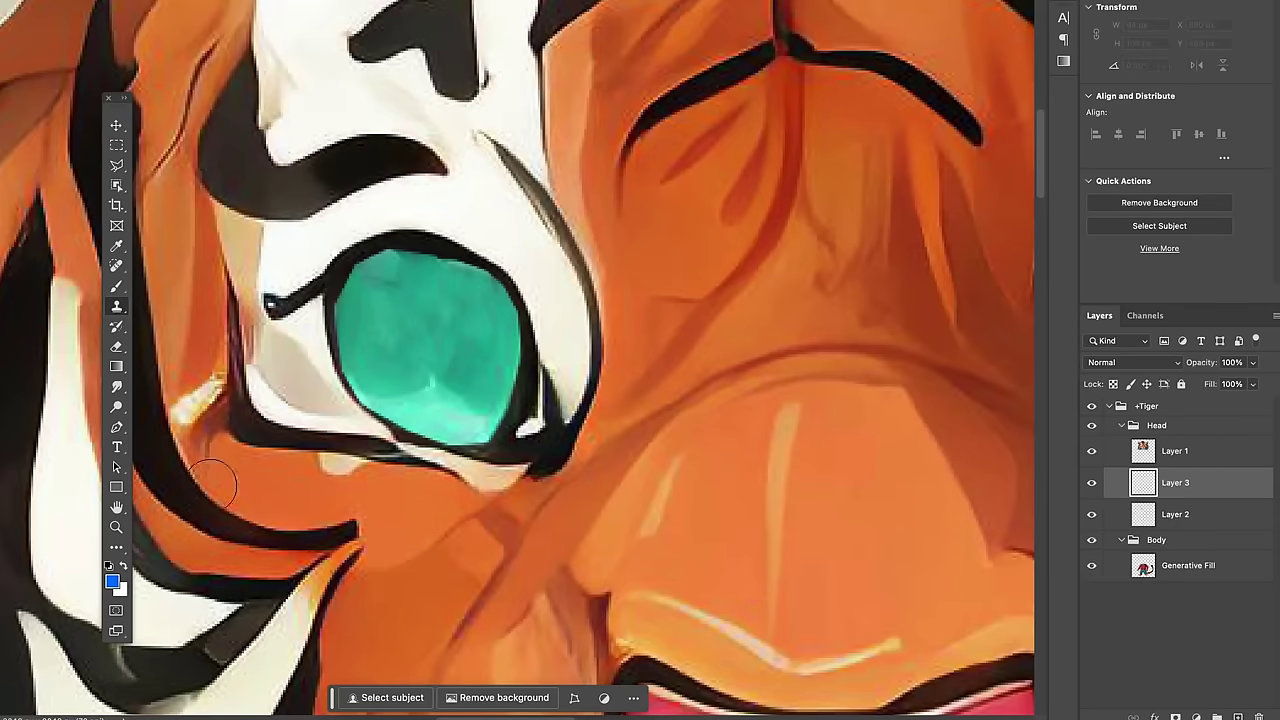
pyautogui.click(116, 487)
pyautogui.click(162, 500)
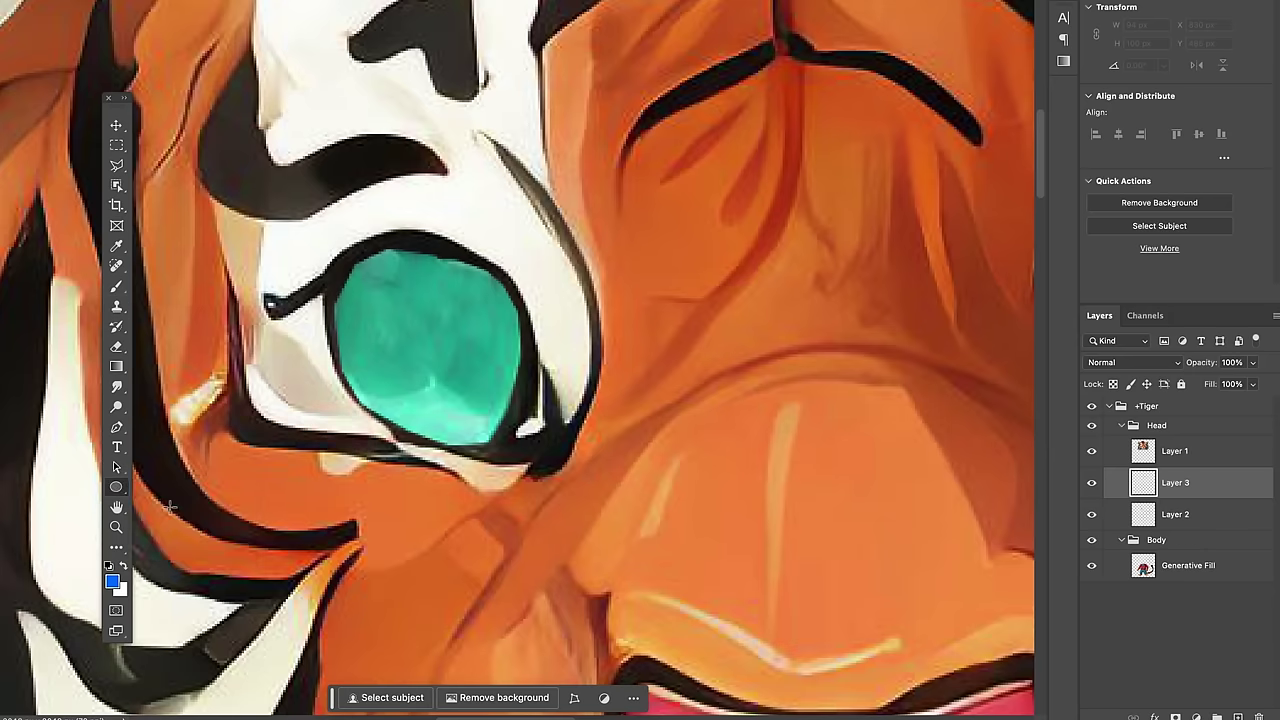
pyautogui.click(113, 581)
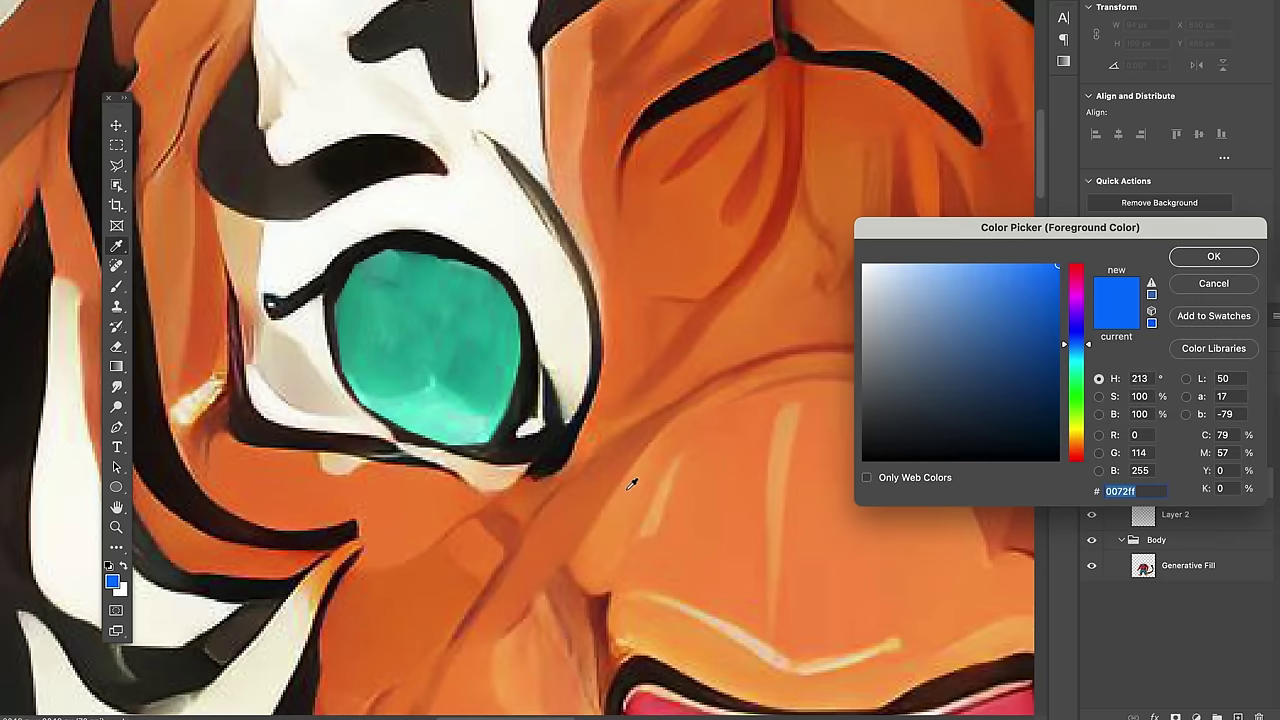
pyautogui.click(537, 368)
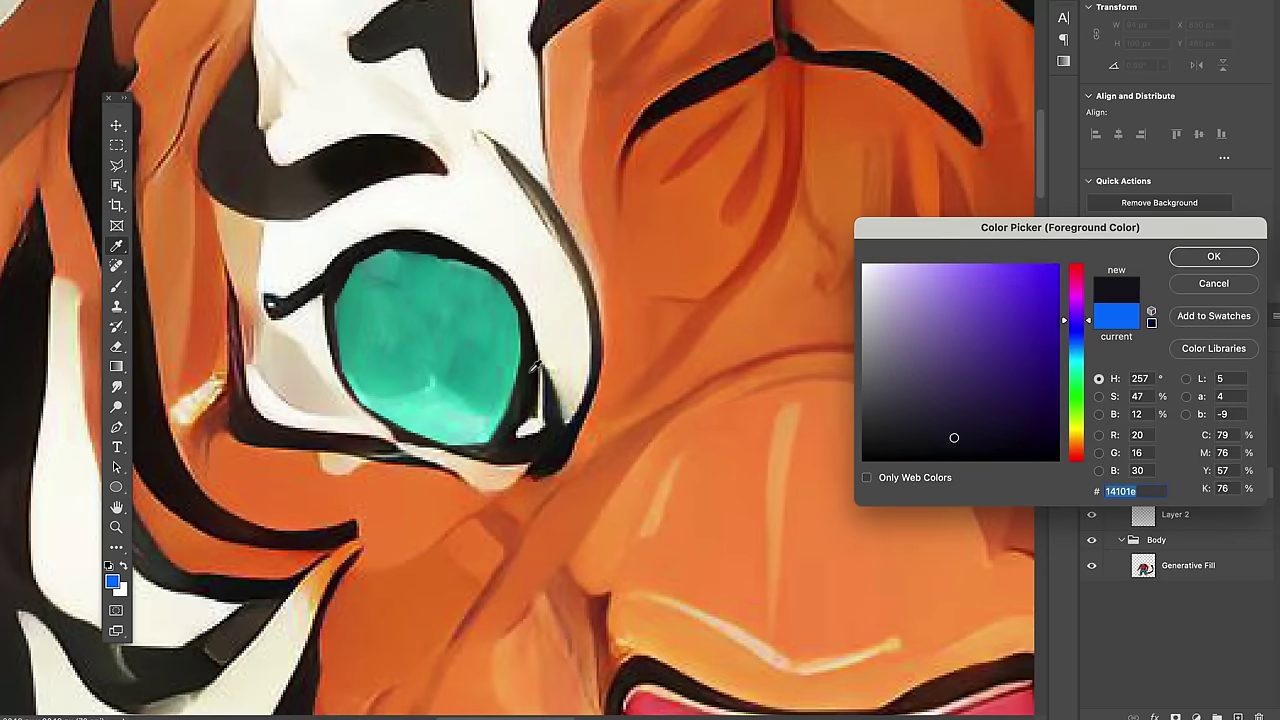
pyautogui.click(1214, 258)
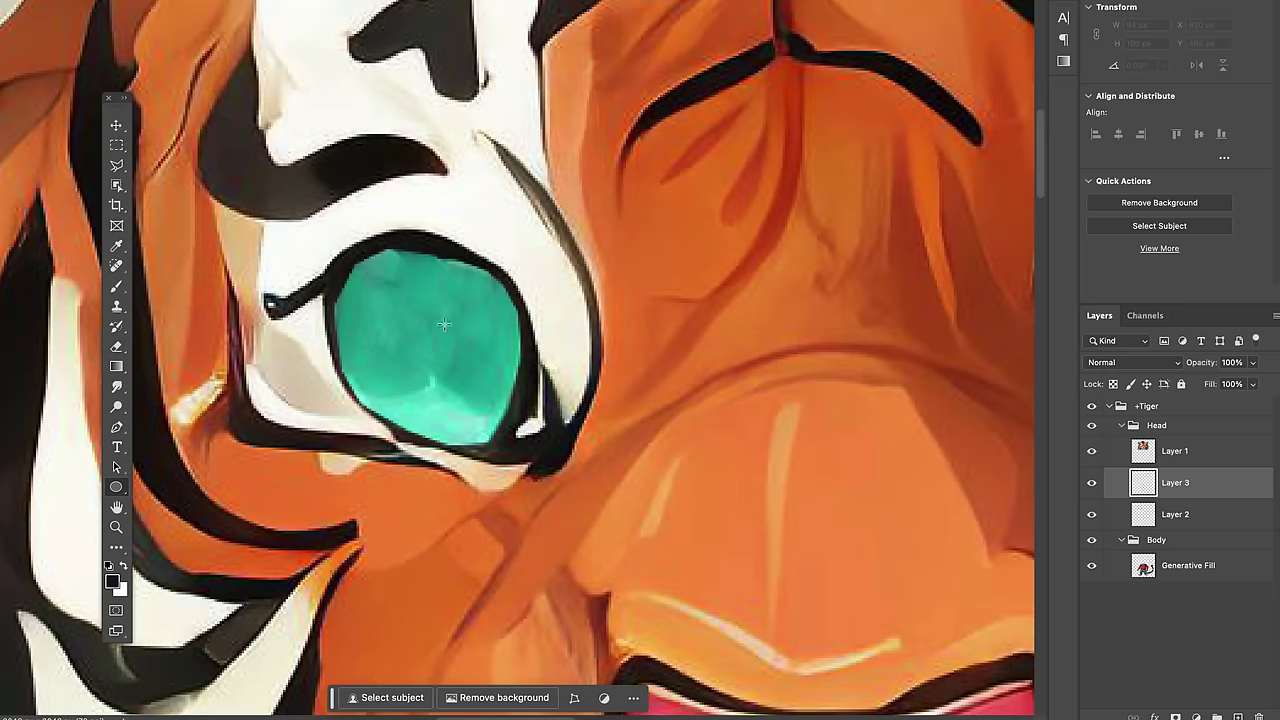
# Step: Draw a dark oval pupil about 24 × 34 px in the middle of the green iris and compare it with the other eye
pyautogui.moveTo(410, 306); pyautogui.dragTo(467, 386)
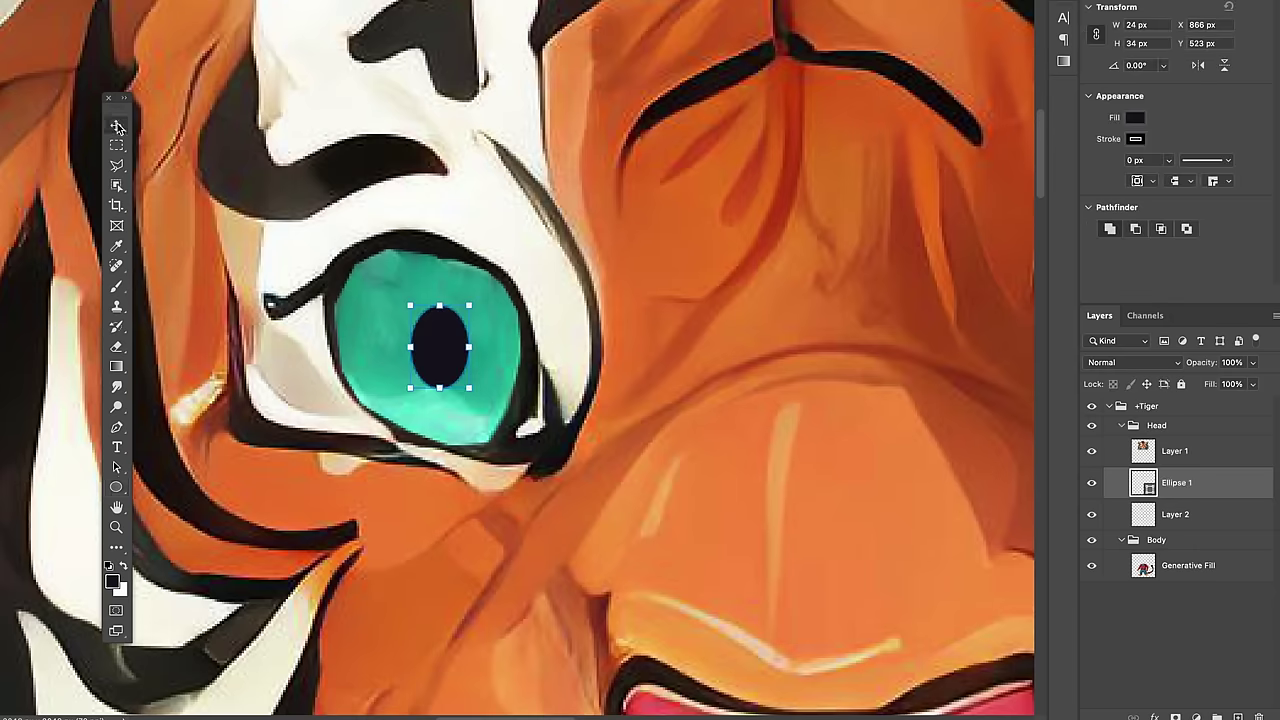
pyautogui.scroll(-5, 730, 346)
pyautogui.scroll(1, 612, 432)
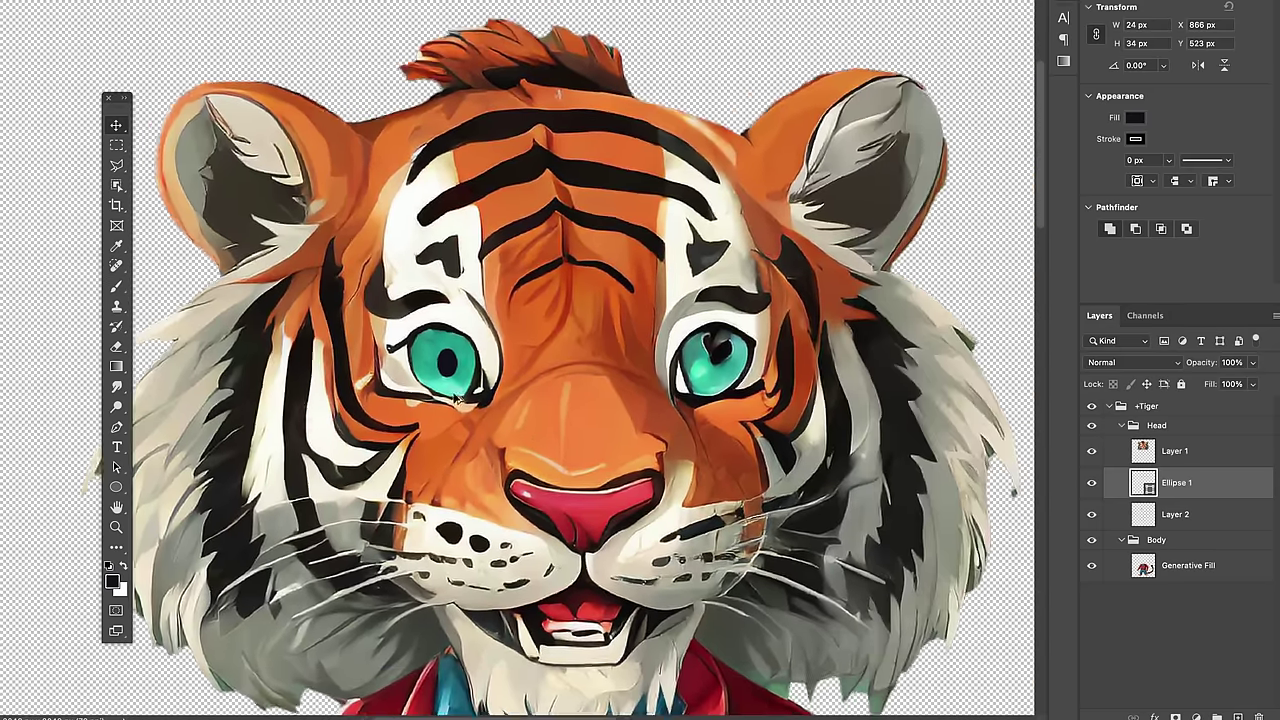
pyautogui.scroll(3, 468, 378)
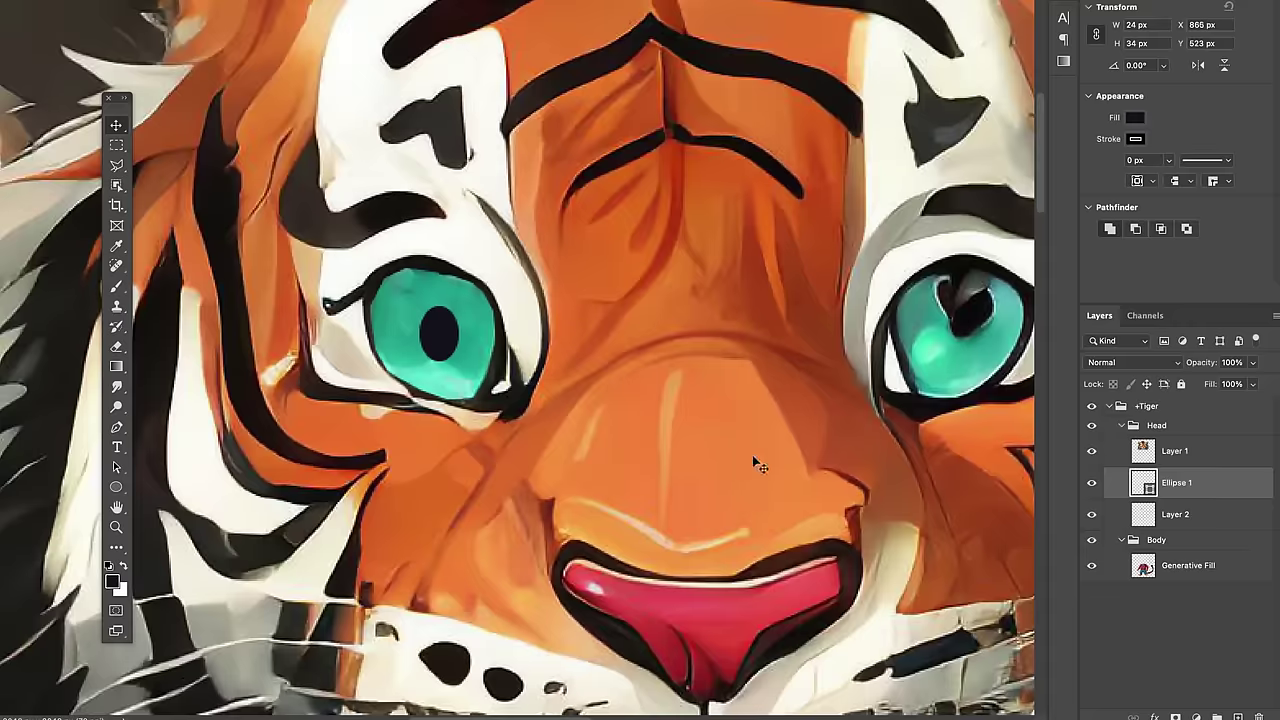
pyautogui.scroll(-1, 705, 414)
pyautogui.scroll(-3, 474, 269)
pyautogui.scroll(3, 474, 269)
pyautogui.scroll(1, 475, 408)
pyautogui.moveTo(596, 457); pyautogui.dragTo(563, 452)
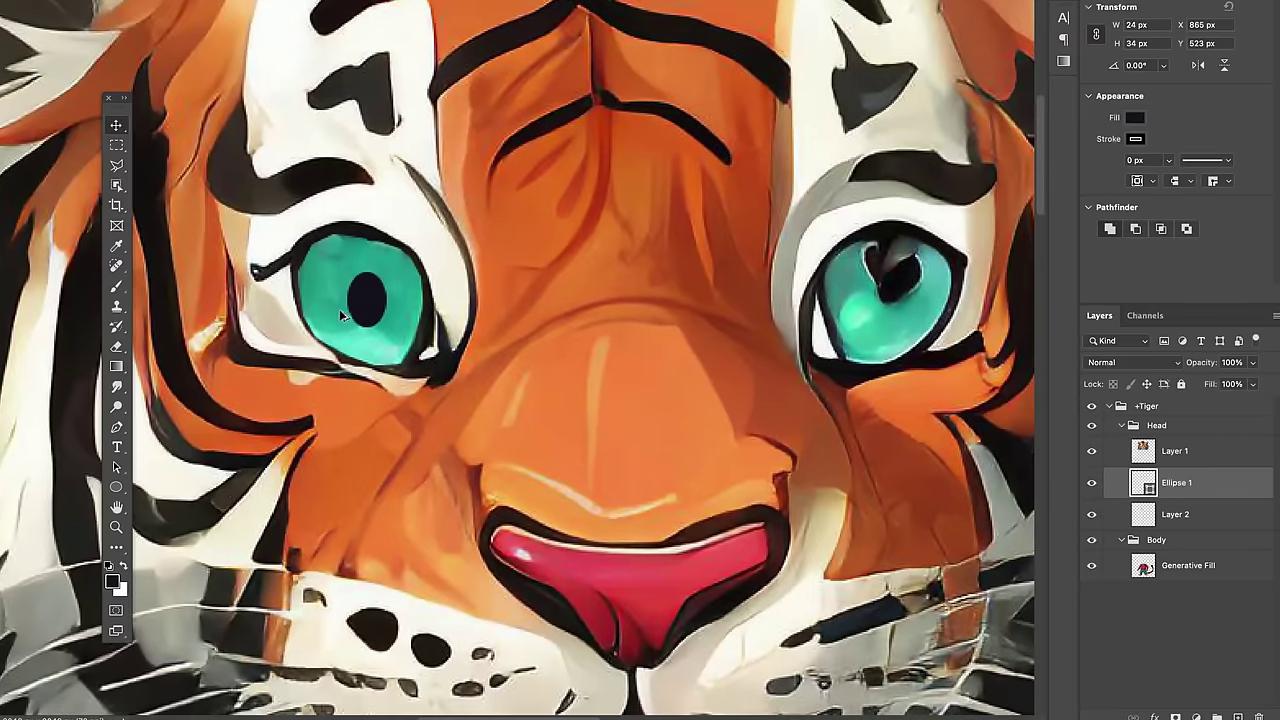
pyautogui.scroll(3, 340, 310)
pyautogui.moveTo(385, 333); pyautogui.dragTo(541, 422)
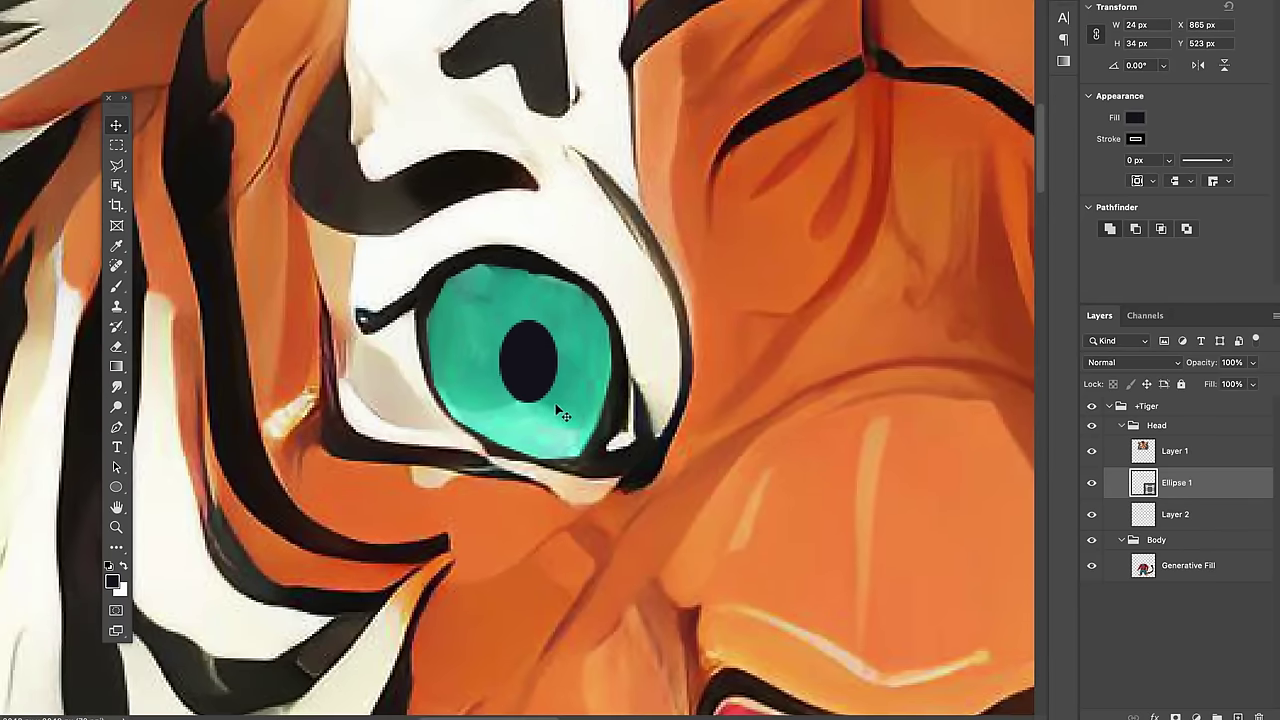
# Step: Rename the ellipse layer as +Right Pupil and Layer 2 as Right Eyeball
pyautogui.doubleClick(1177, 484)
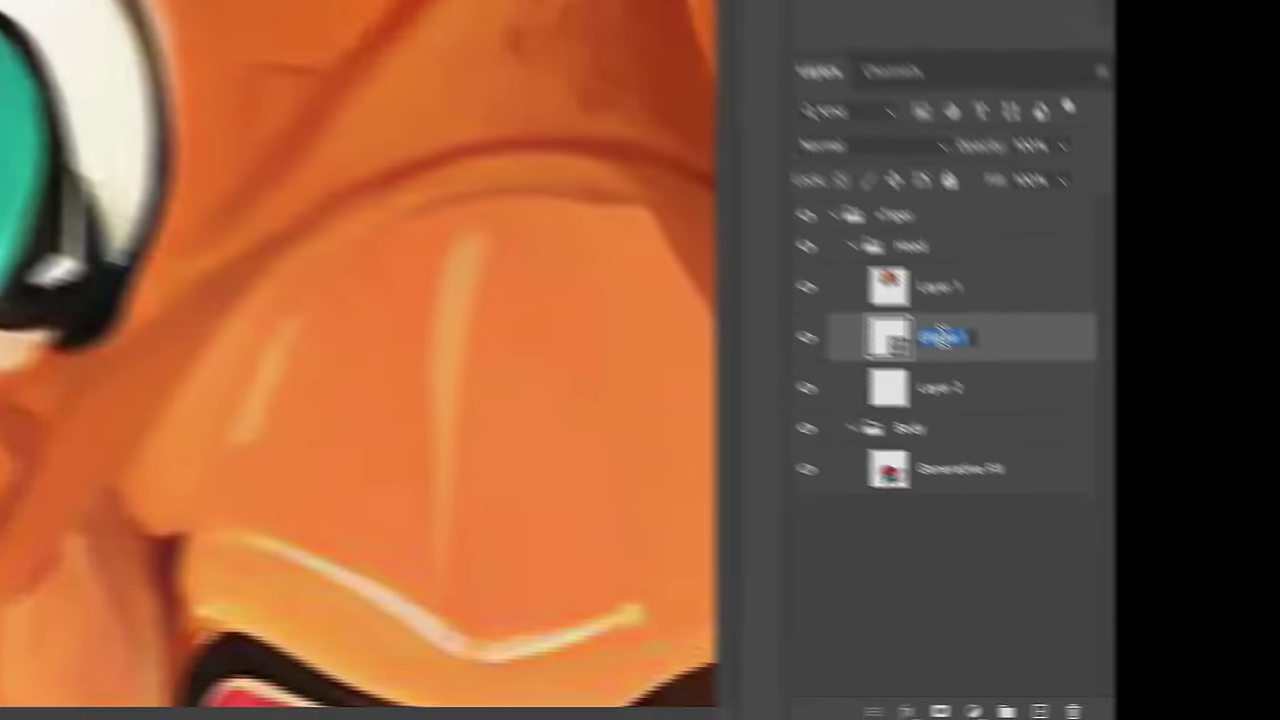
pyautogui.write('+R')
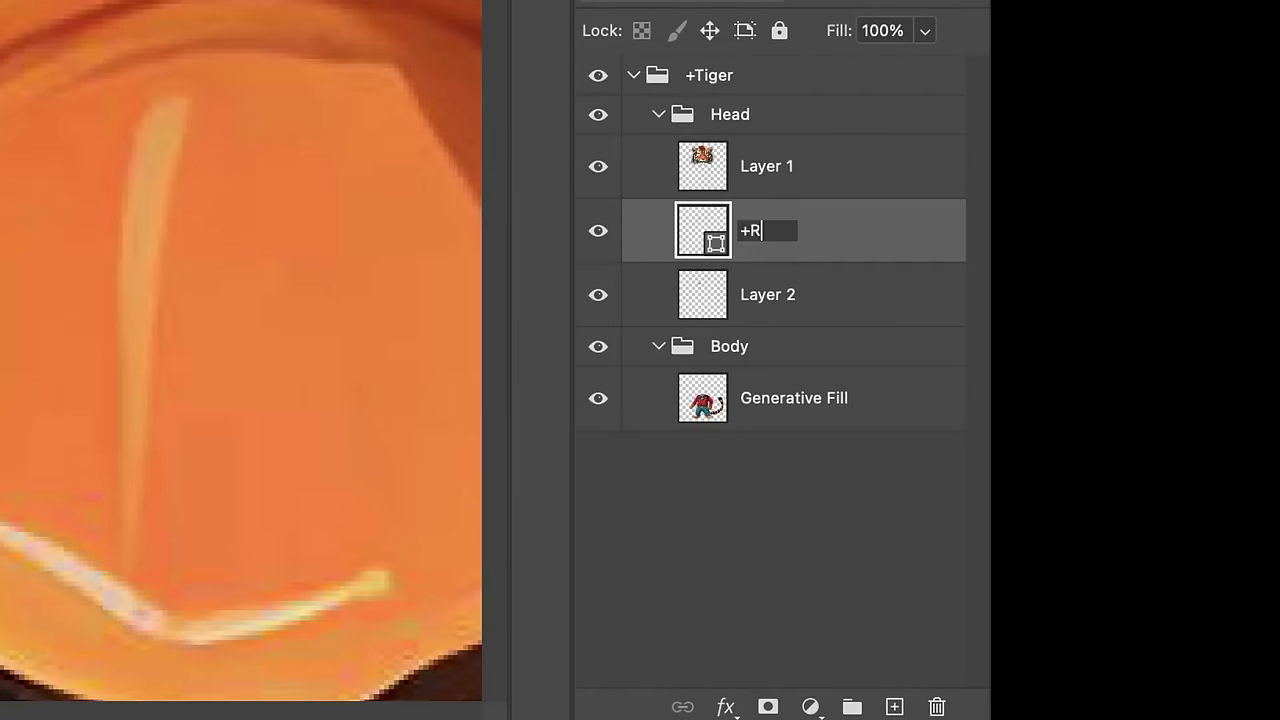
pyautogui.write('ight Pupil')
pyautogui.press('Return')
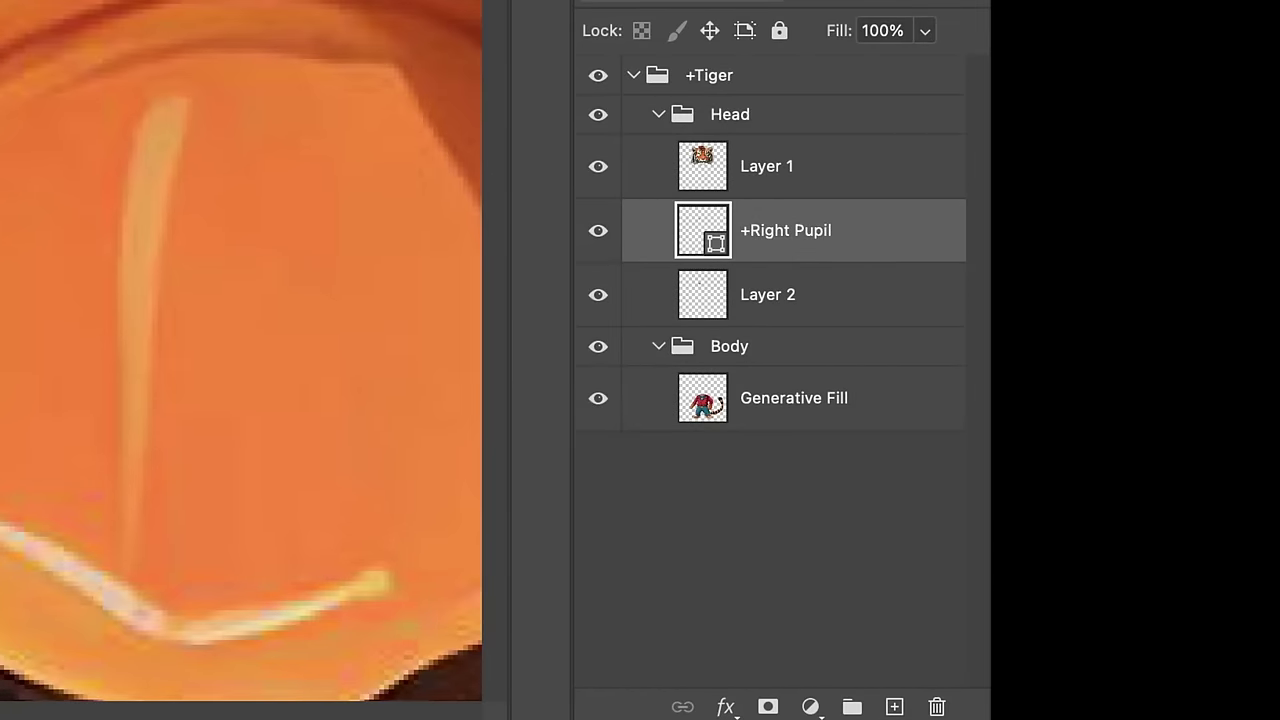
pyautogui.doubleClick(765, 294)
pyautogui.write('Right E')
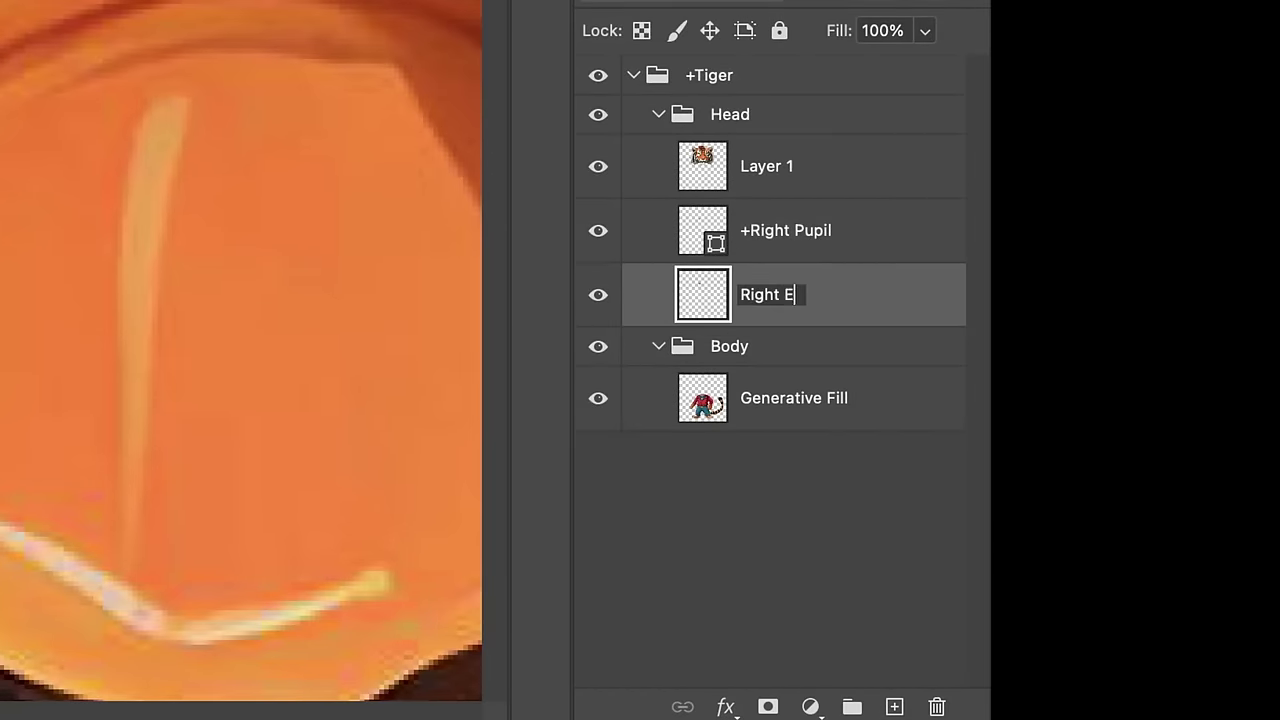
pyautogui.write('yeball')
pyautogui.press('Return')
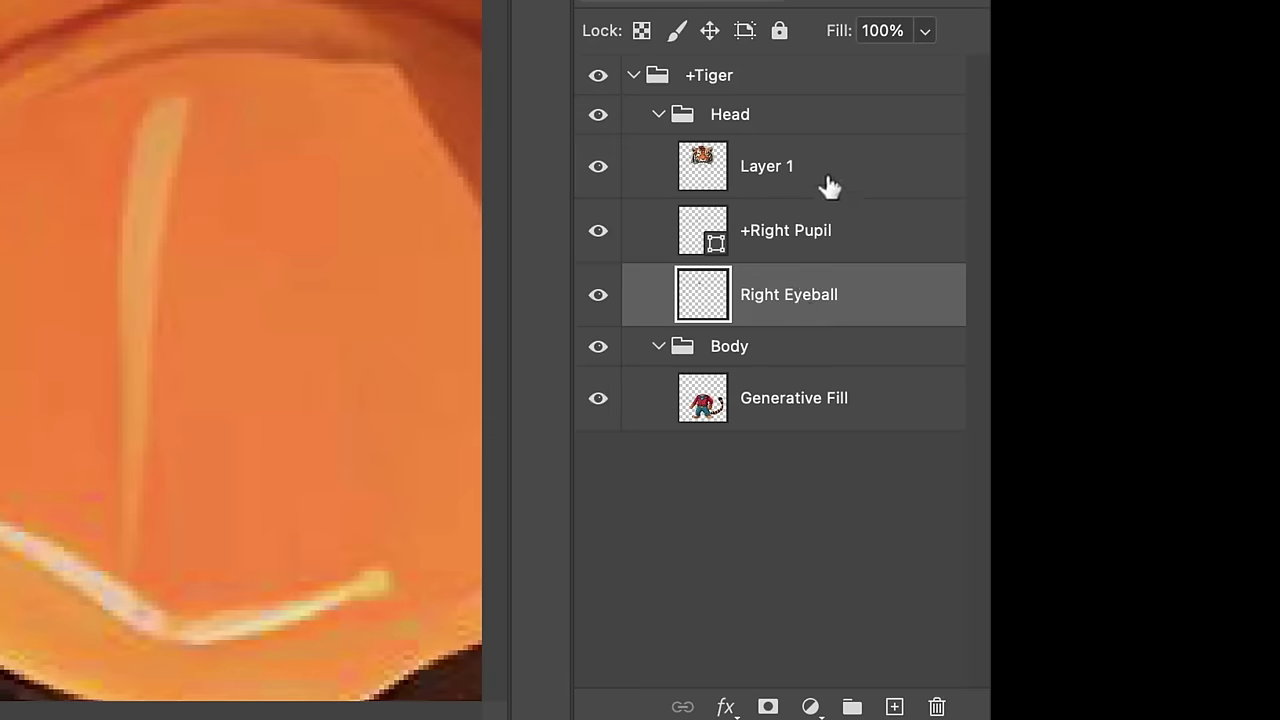
# Step: Group the +Right Pupil and Right Eyeball layers and name the group +Right Eye
pyautogui.keyDown('shift'); pyautogui.click(831, 250); pyautogui.keyUp('shift')
pyautogui.click(851, 708)
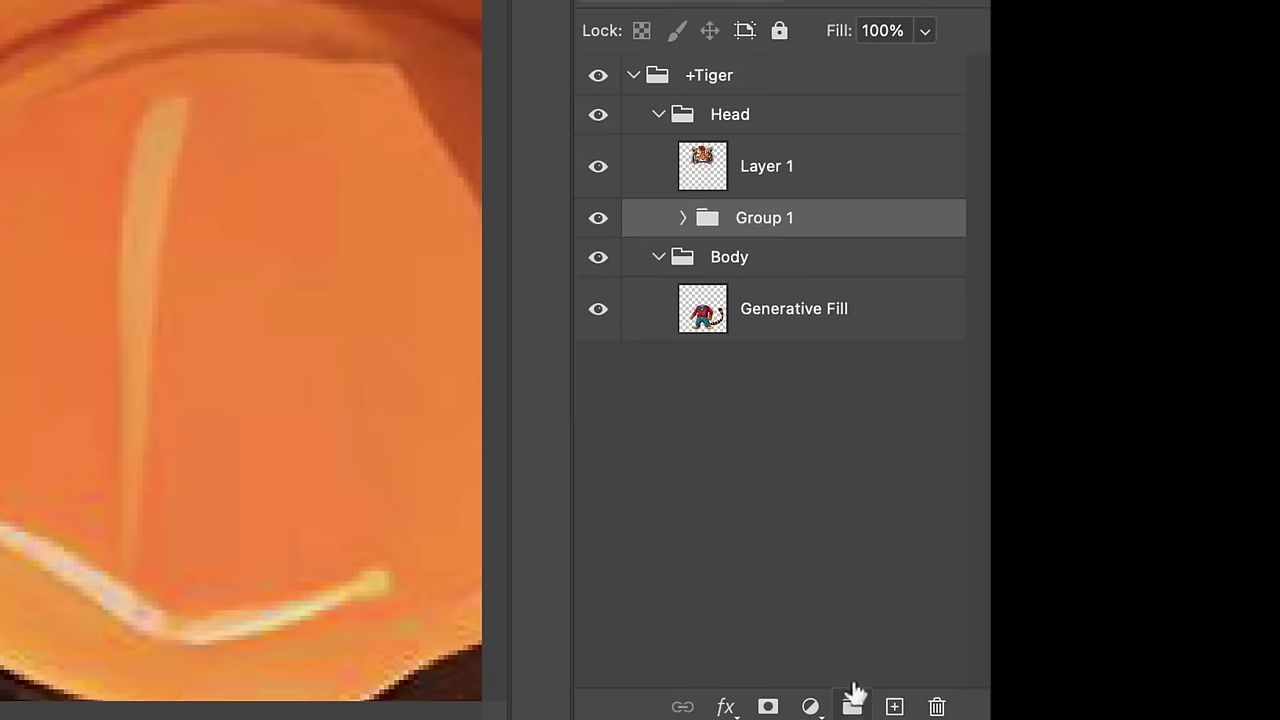
pyautogui.doubleClick(766, 218)
pyautogui.write('Right ')
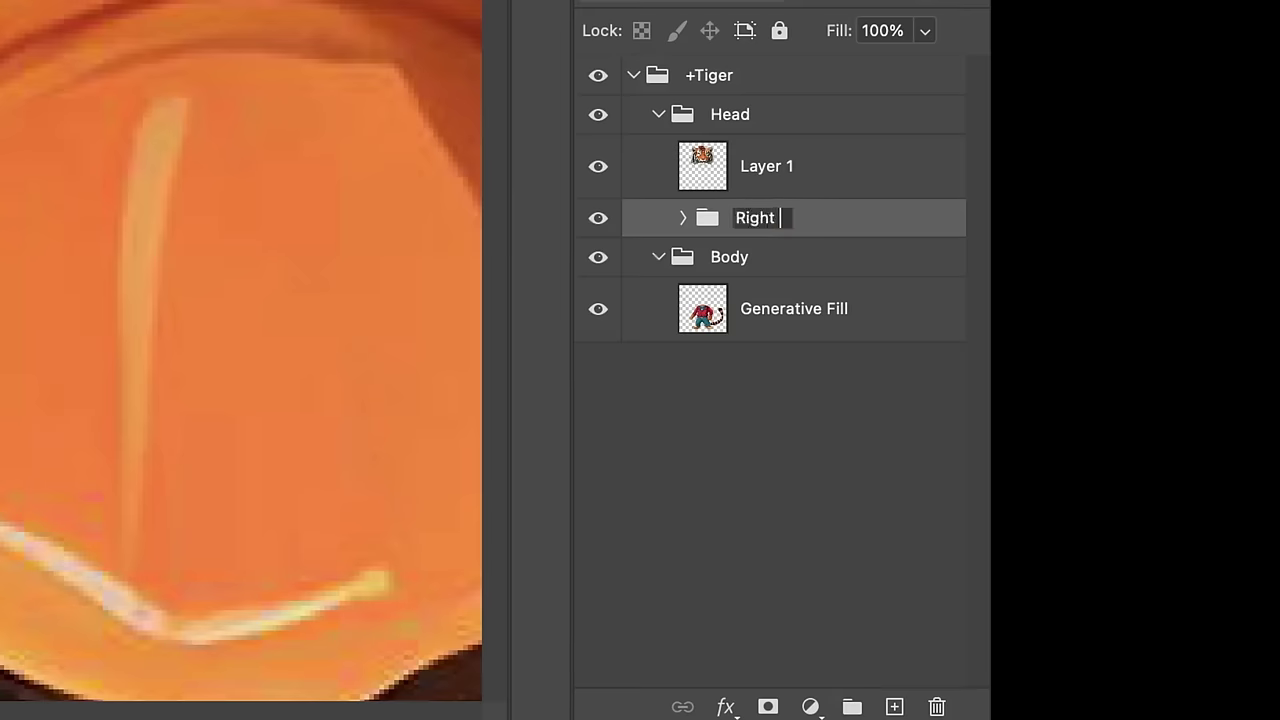
pyautogui.write('Eye+')
pyautogui.press('Return')
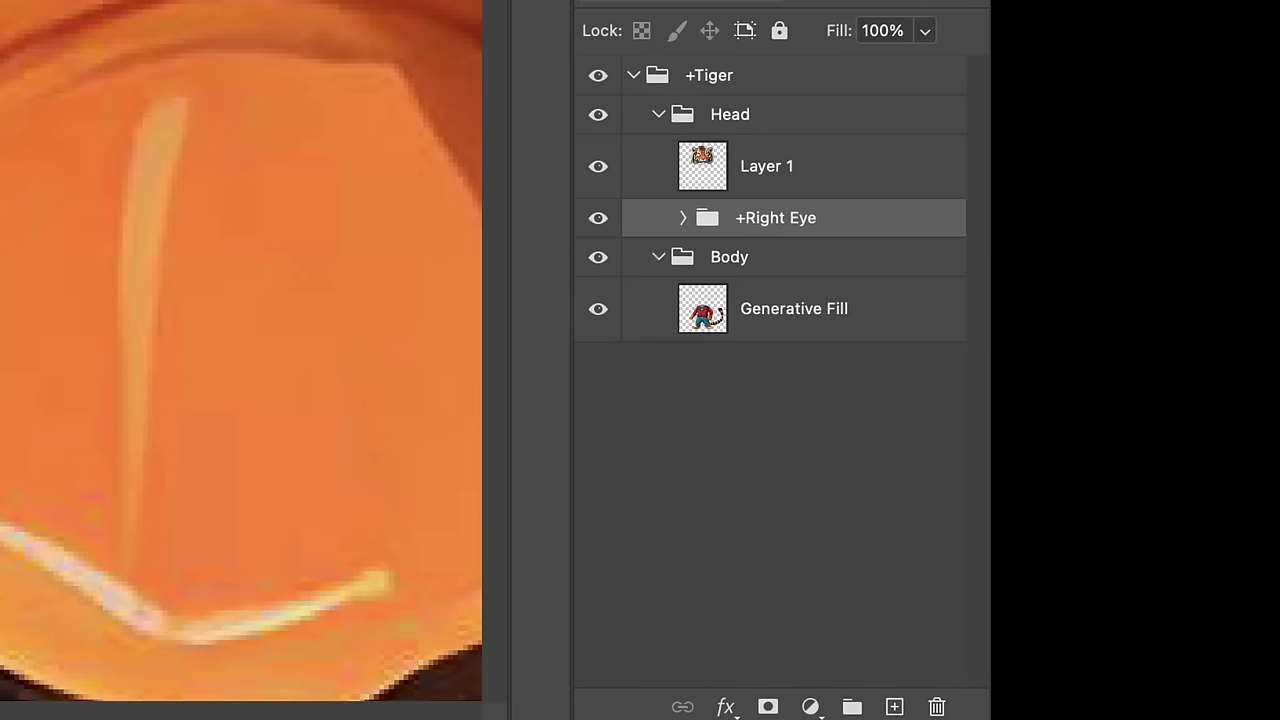
# Step: Expand the +Right Eye group, toggle its visibility and inspect the finished eye from full figure to close-up
pyautogui.click(684, 218)
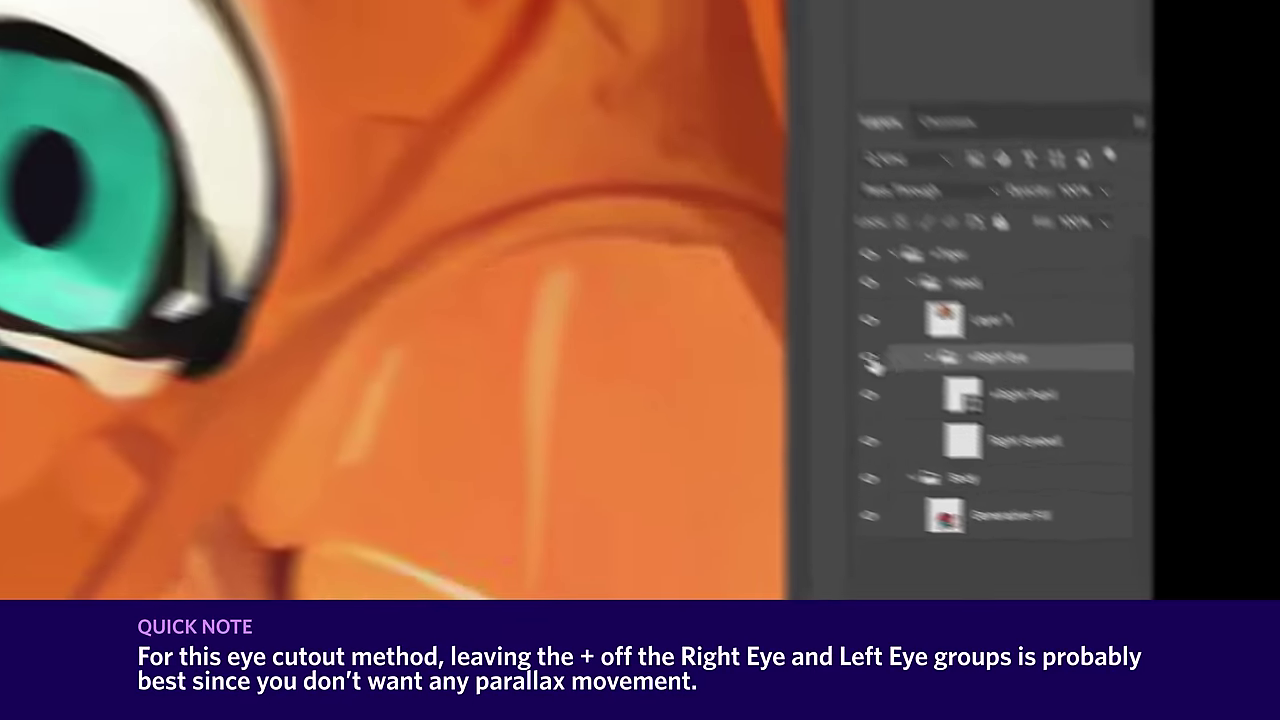
pyautogui.click(598, 218)
pyautogui.click(598, 218)
pyautogui.scroll(-8, 684, 407)
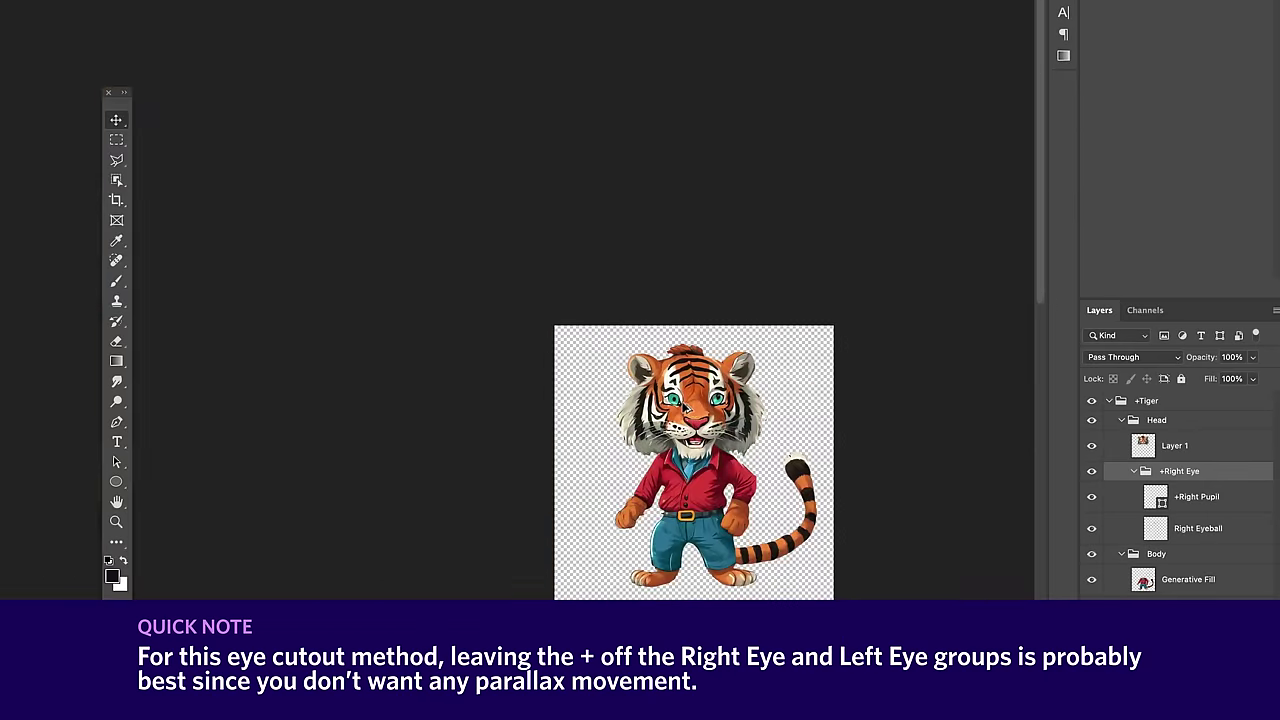
pyautogui.scroll(5, 684, 407)
pyautogui.scroll(6, 682, 401)
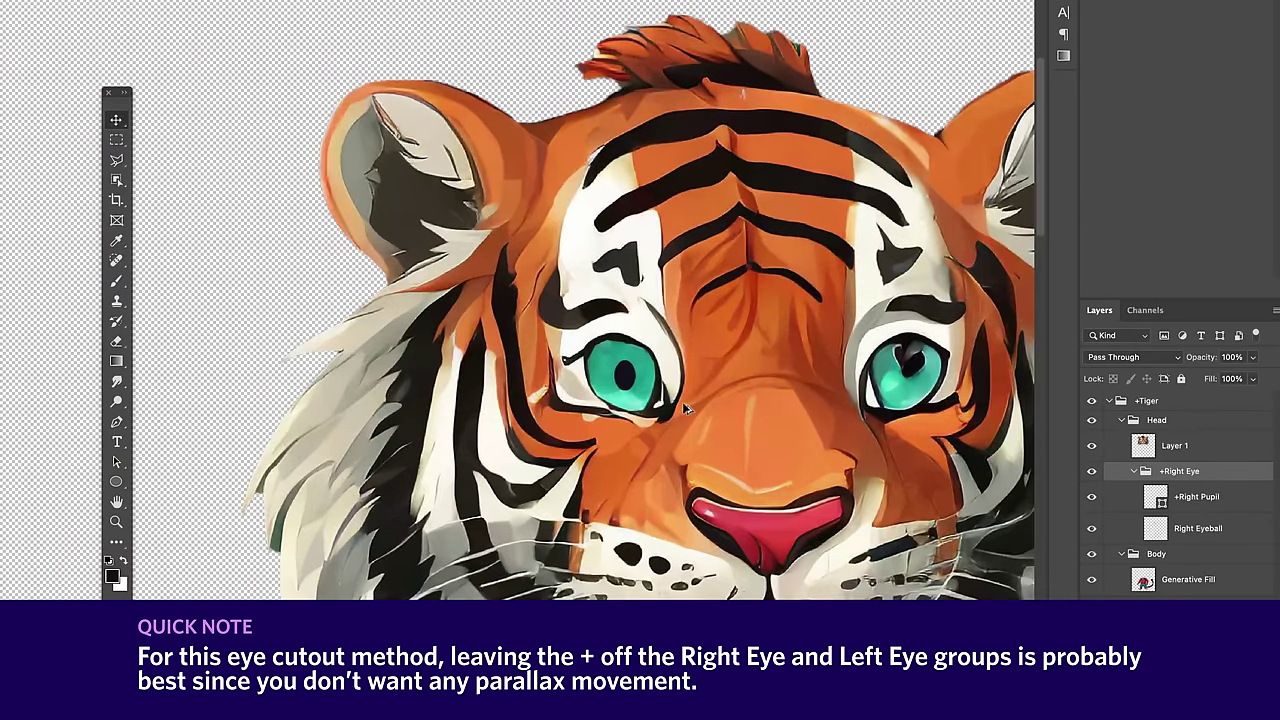
pyautogui.scroll(4, 701, 414)
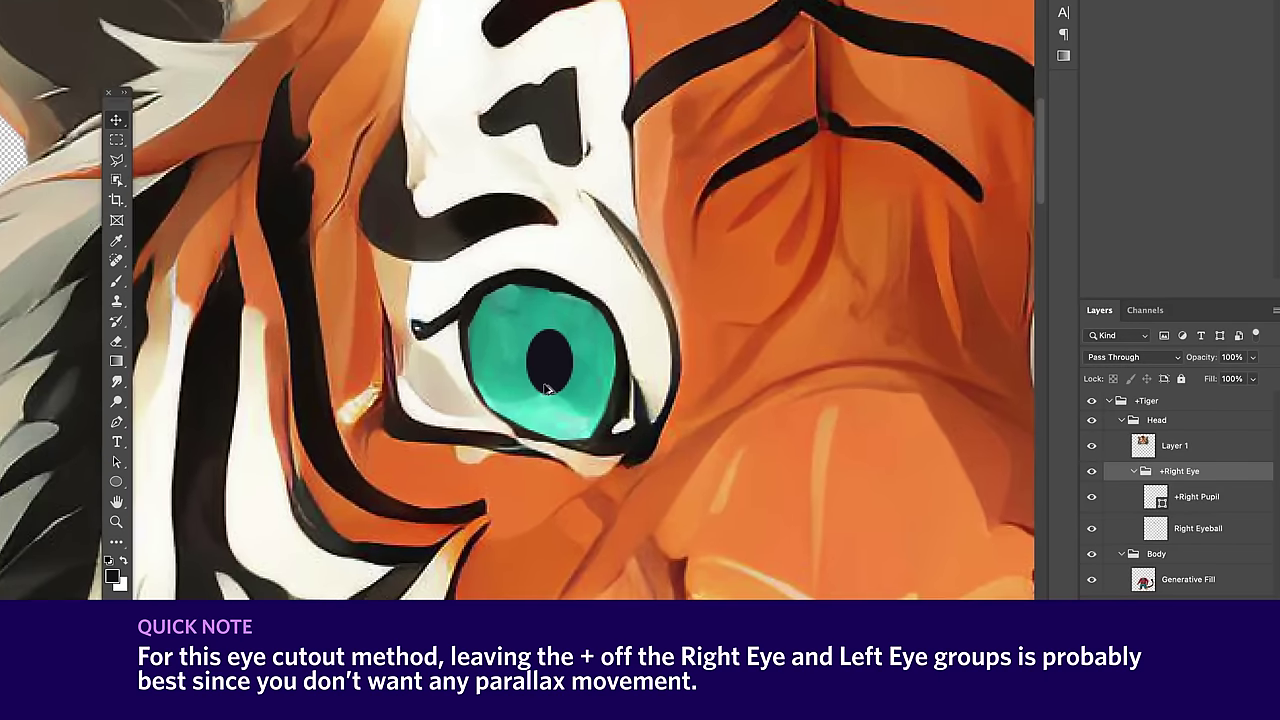
pyautogui.hscroll(4, 648, 410)
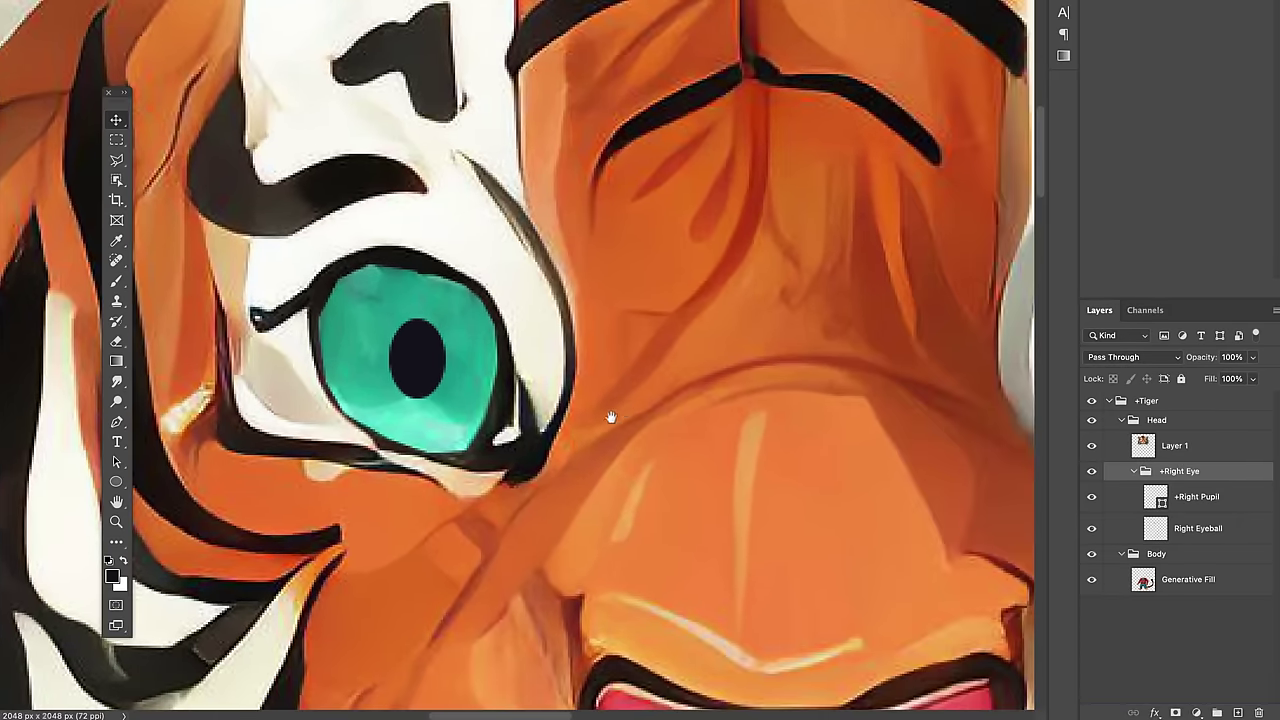
# Step: Duplicate the Right Eyeball layer, move the copy above +Right Pupil and rename it as Right Blink
pyautogui.scroll(3, 447, 386)
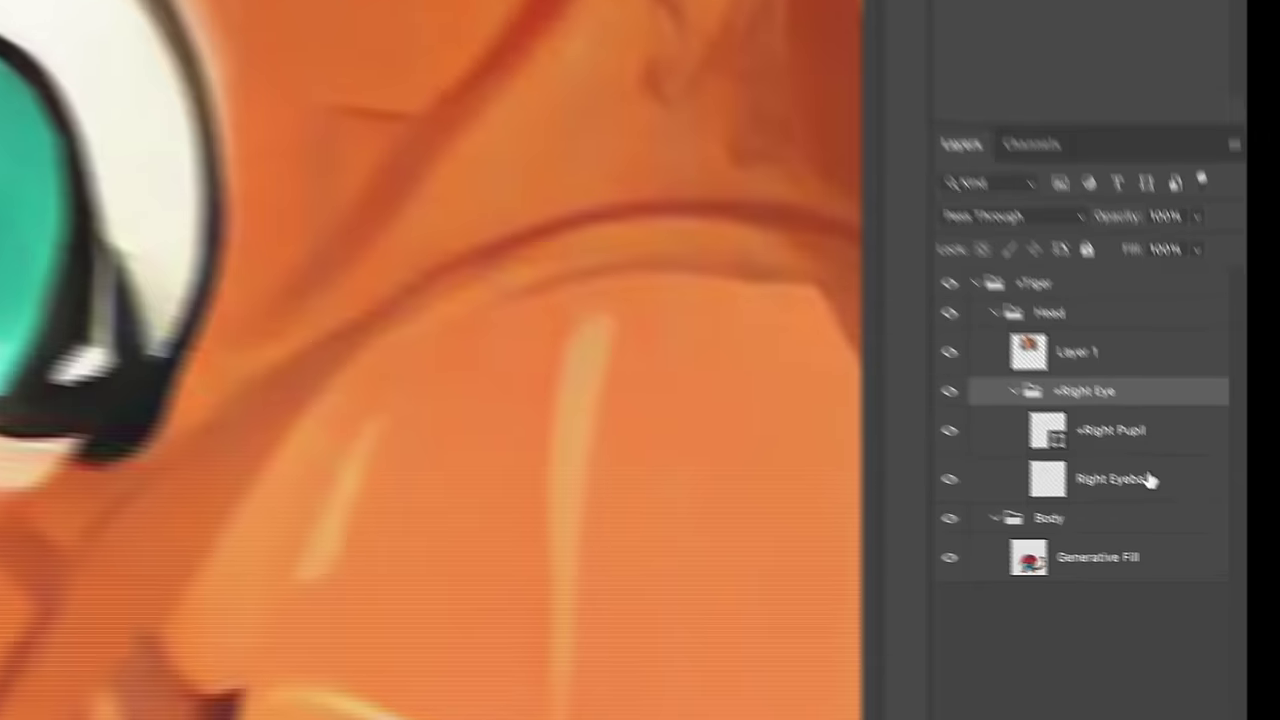
pyautogui.click(1220, 528)
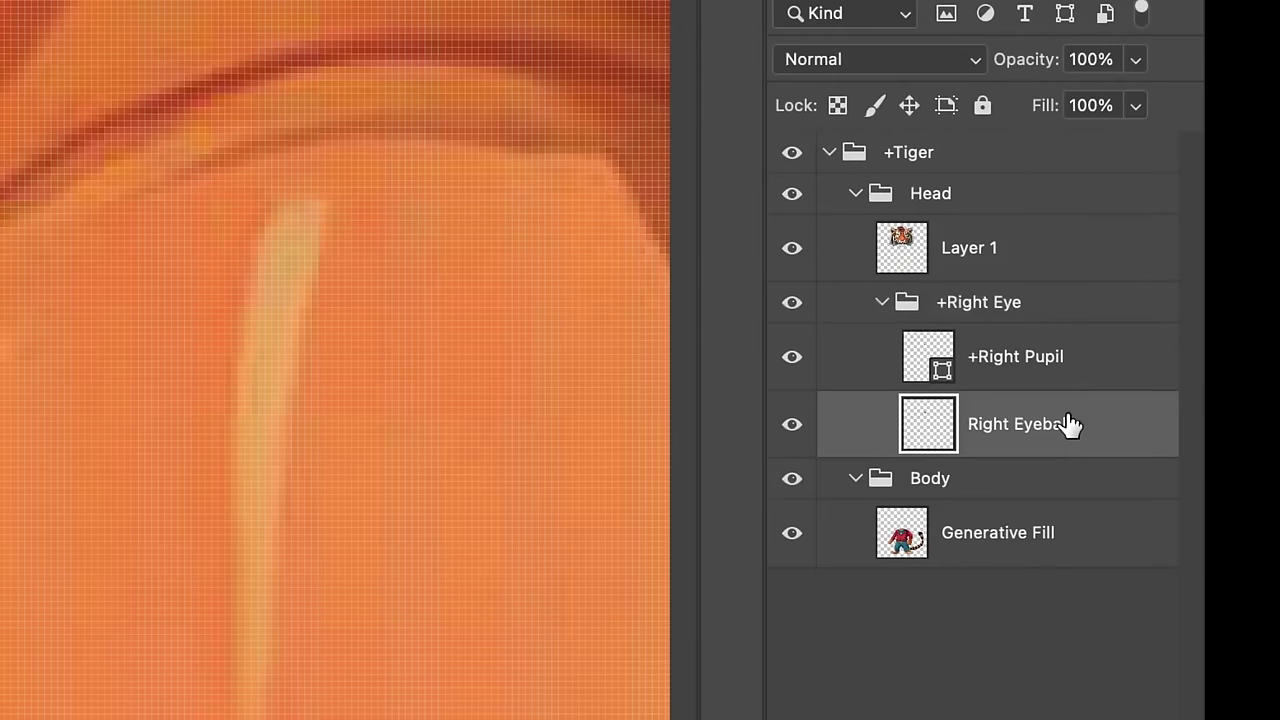
pyautogui.press('super+j')
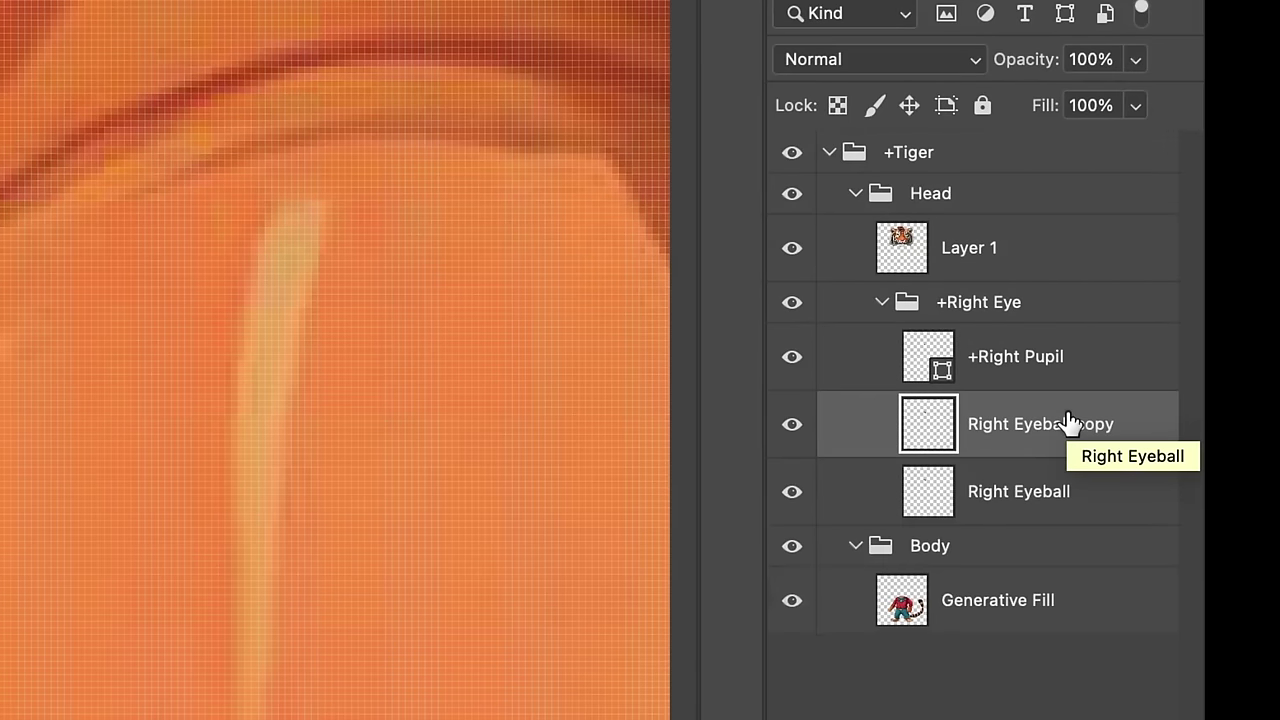
pyautogui.moveTo(1066, 420); pyautogui.dragTo(1062, 348)
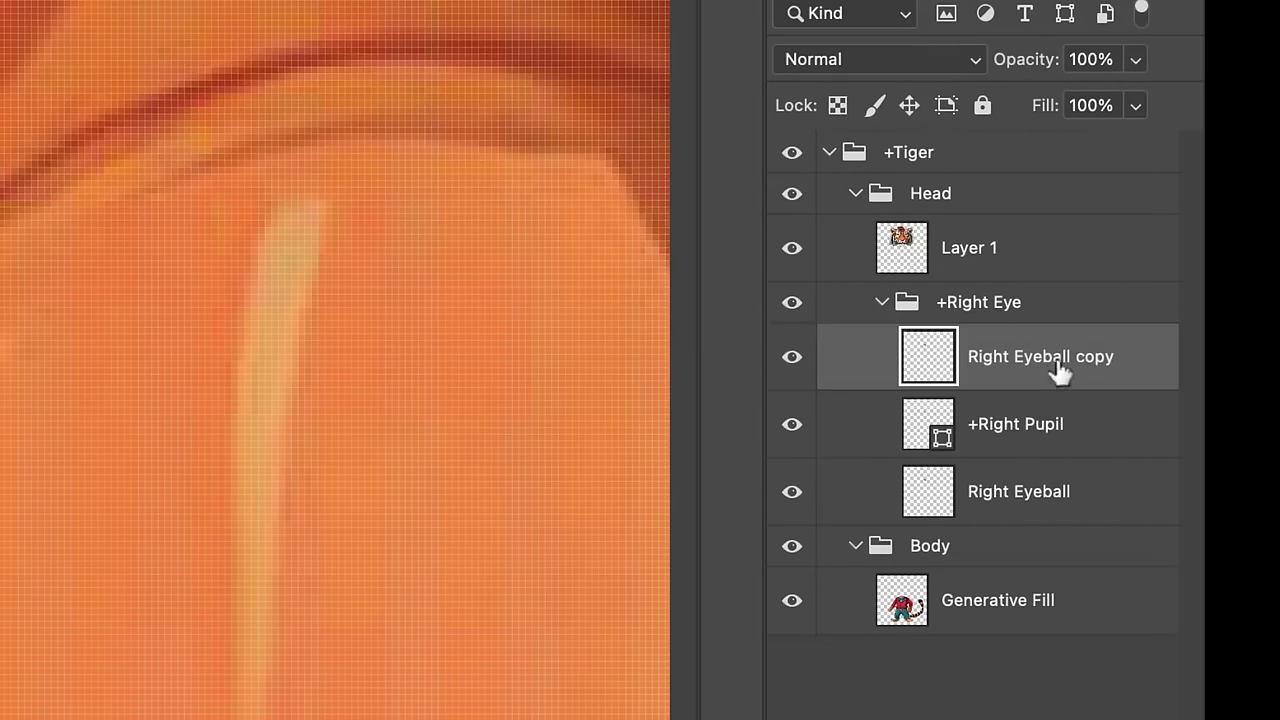
pyautogui.doubleClick(1040, 357)
pyautogui.write('Right Blink')
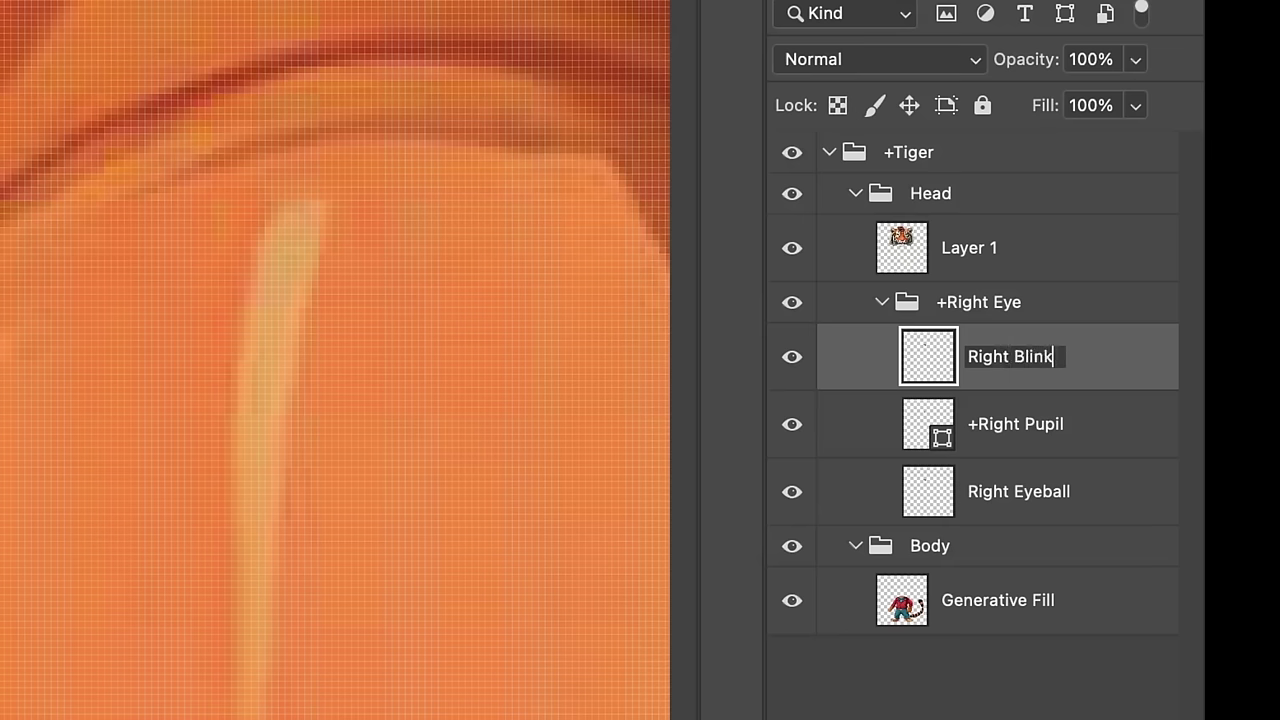
pyautogui.press('Return')
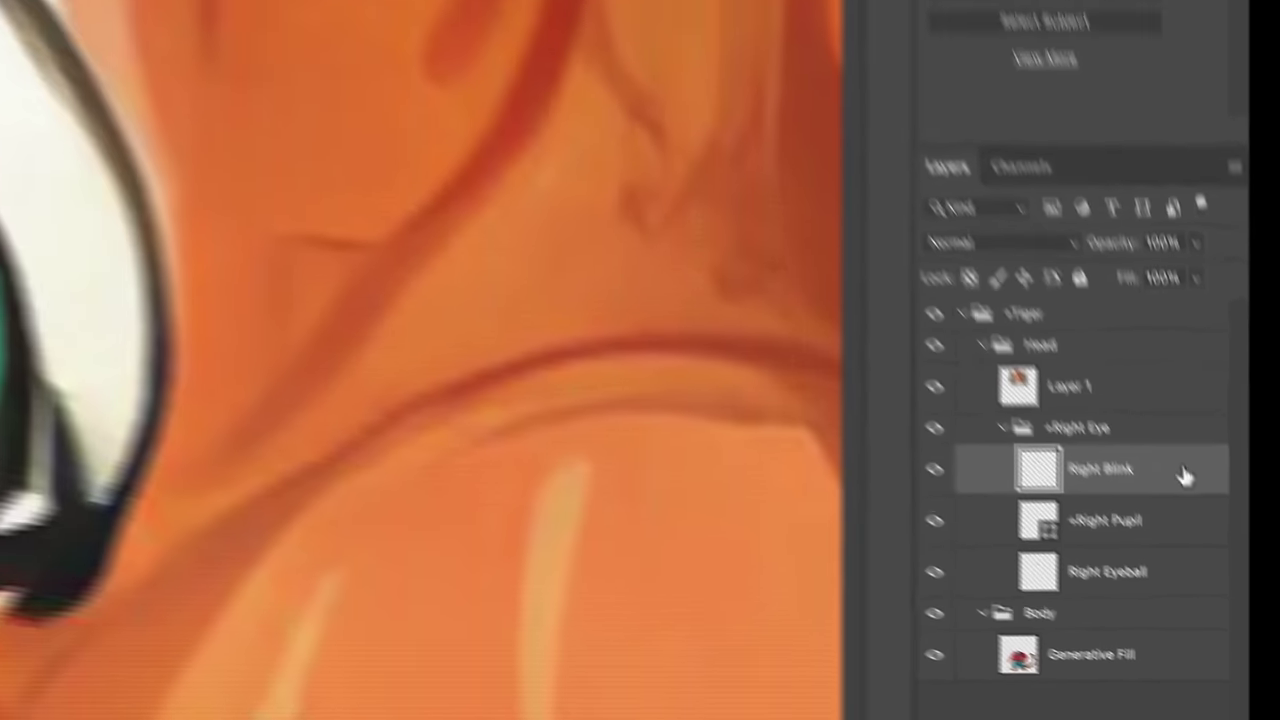
# Step: Add a Color Overlay to the Right Blink layer, using the white sampled from the fur just above the eye
pyautogui.doubleClick(1116, 365)
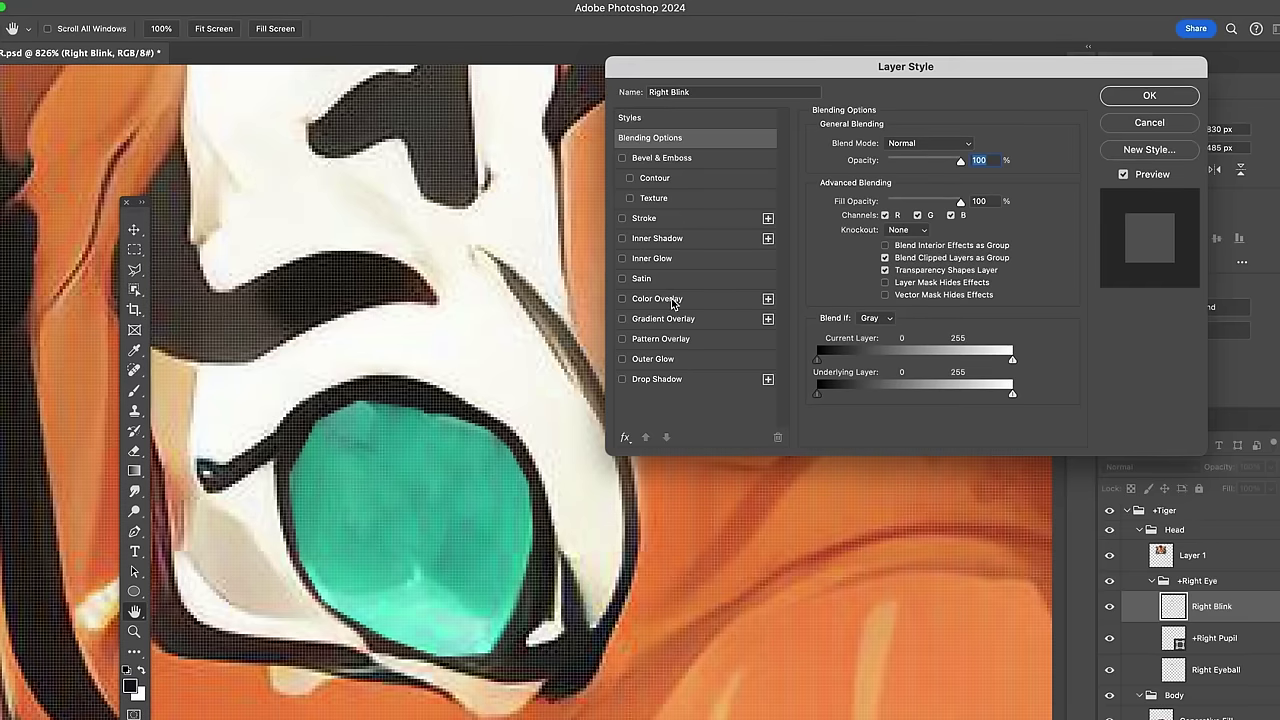
pyautogui.click(657, 298)
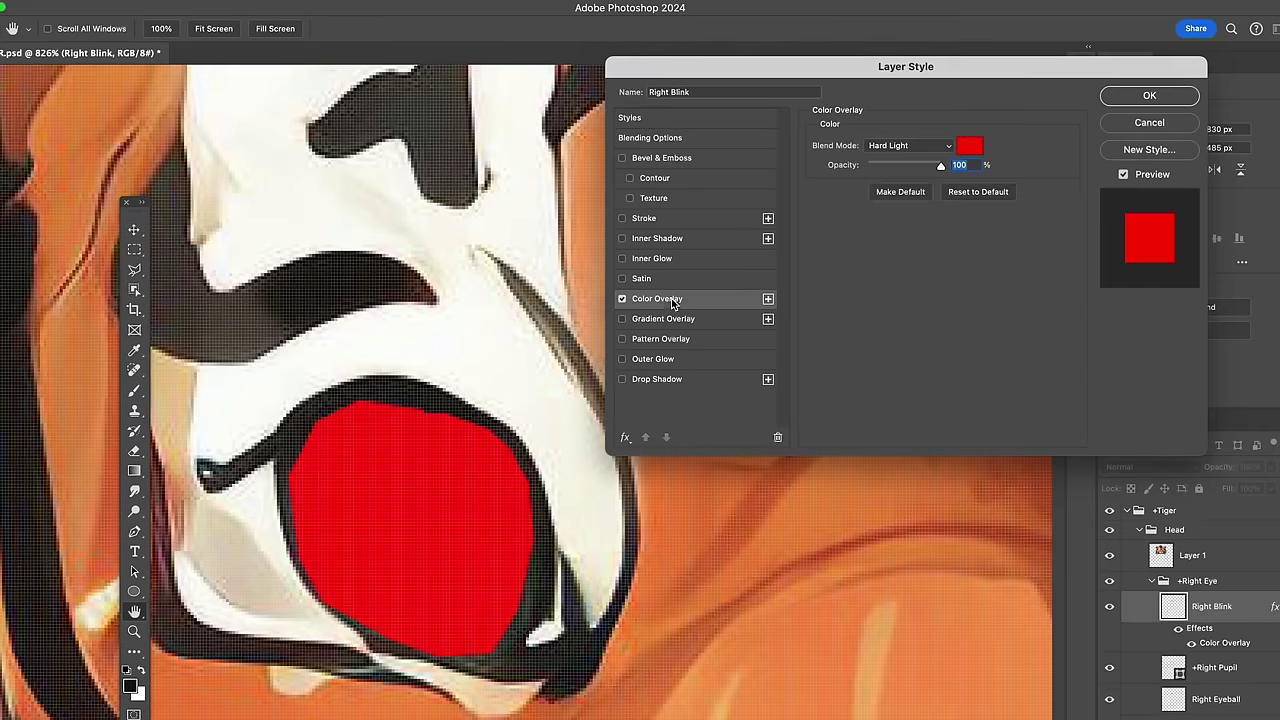
pyautogui.click(970, 148)
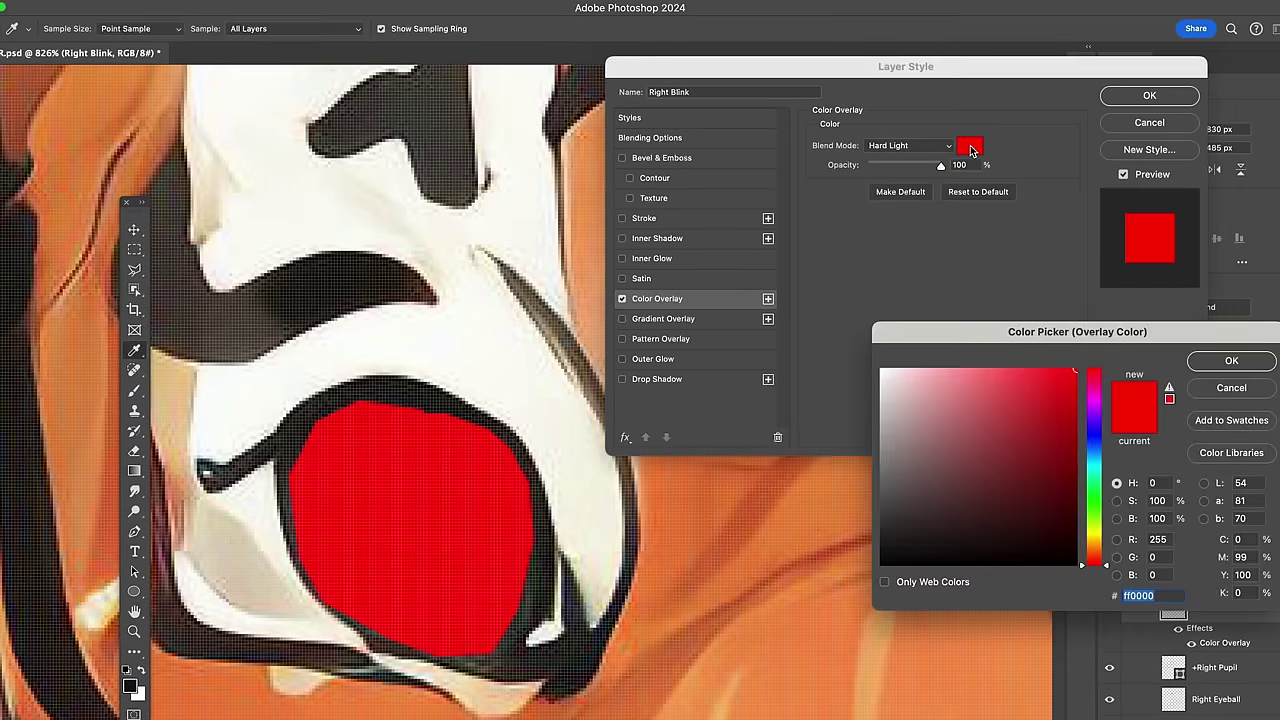
pyautogui.click(462, 337)
pyautogui.click(1229, 362)
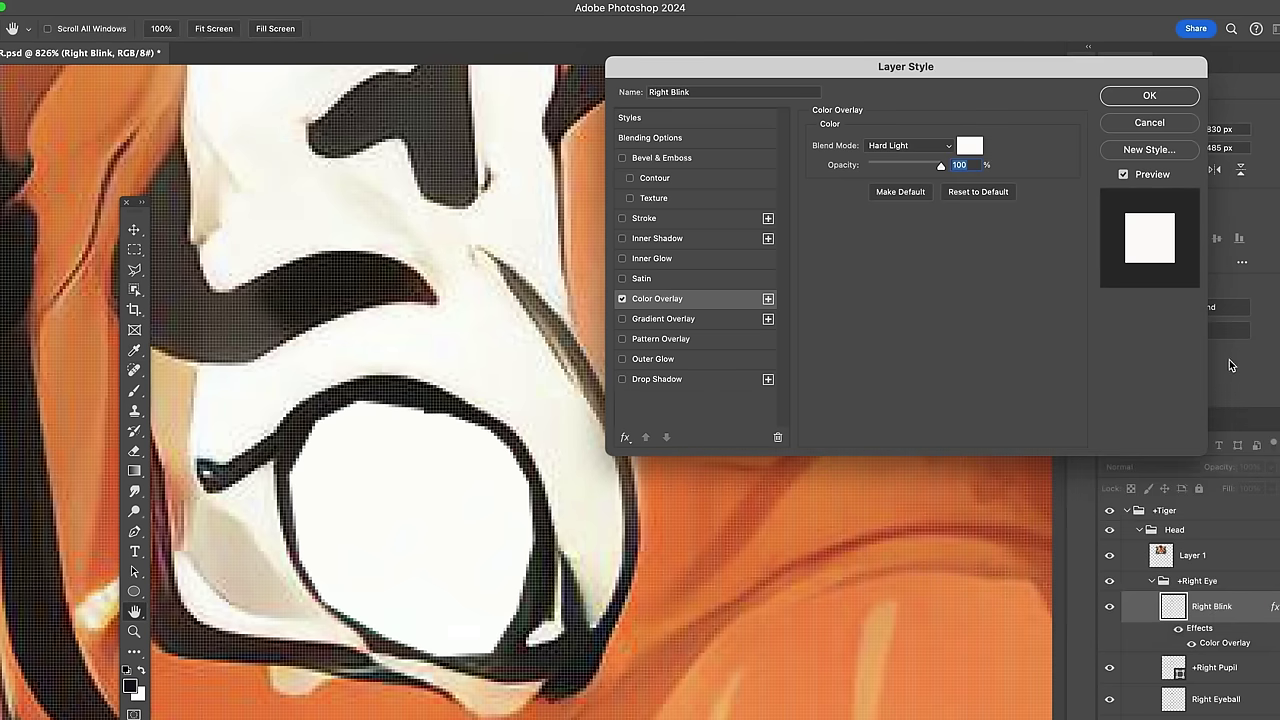
# Step: Try Overlay as the Color Overlay's blend mode, return it to Hard Light and apply the layer style
pyautogui.click(914, 147)
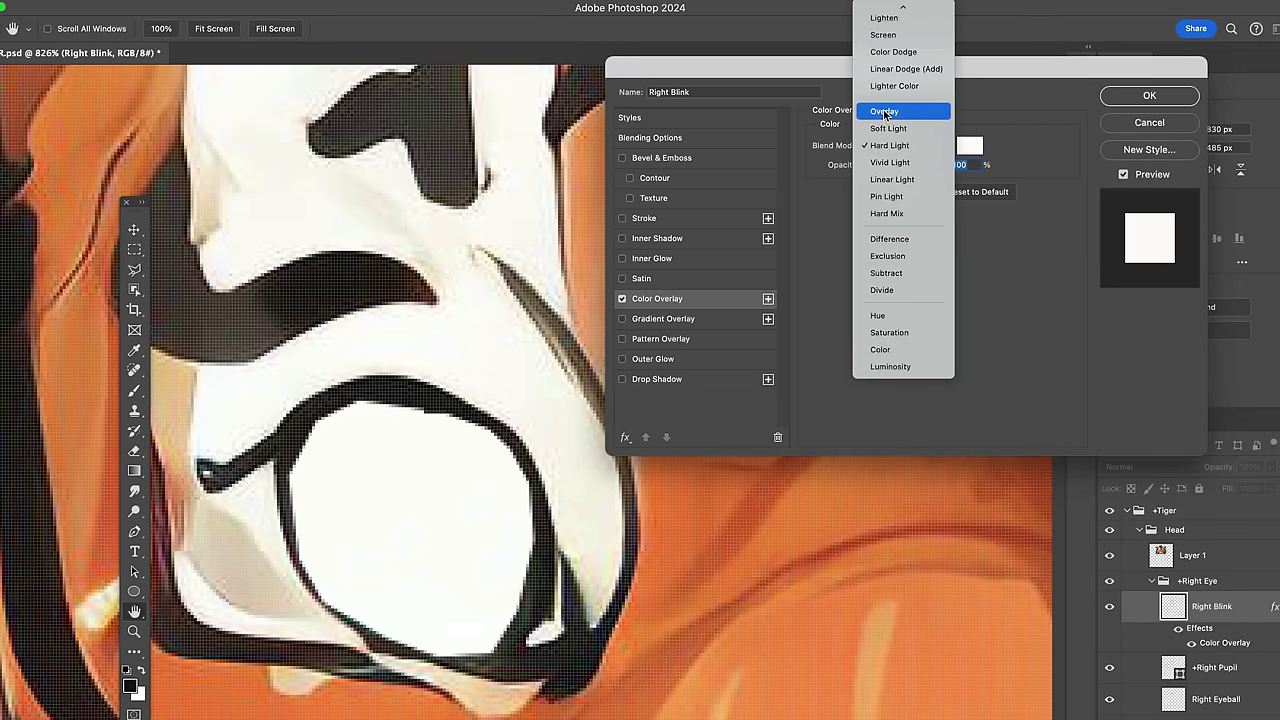
pyautogui.click(890, 109)
pyautogui.click(889, 145)
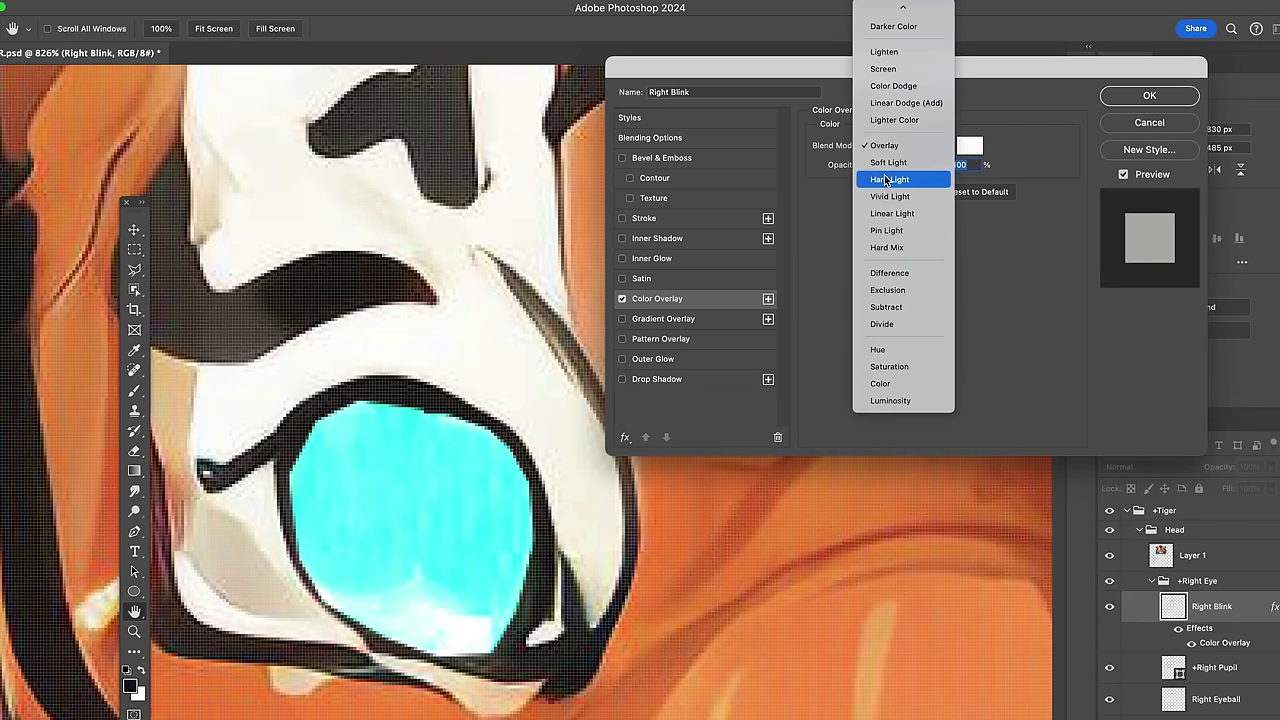
pyautogui.click(885, 180)
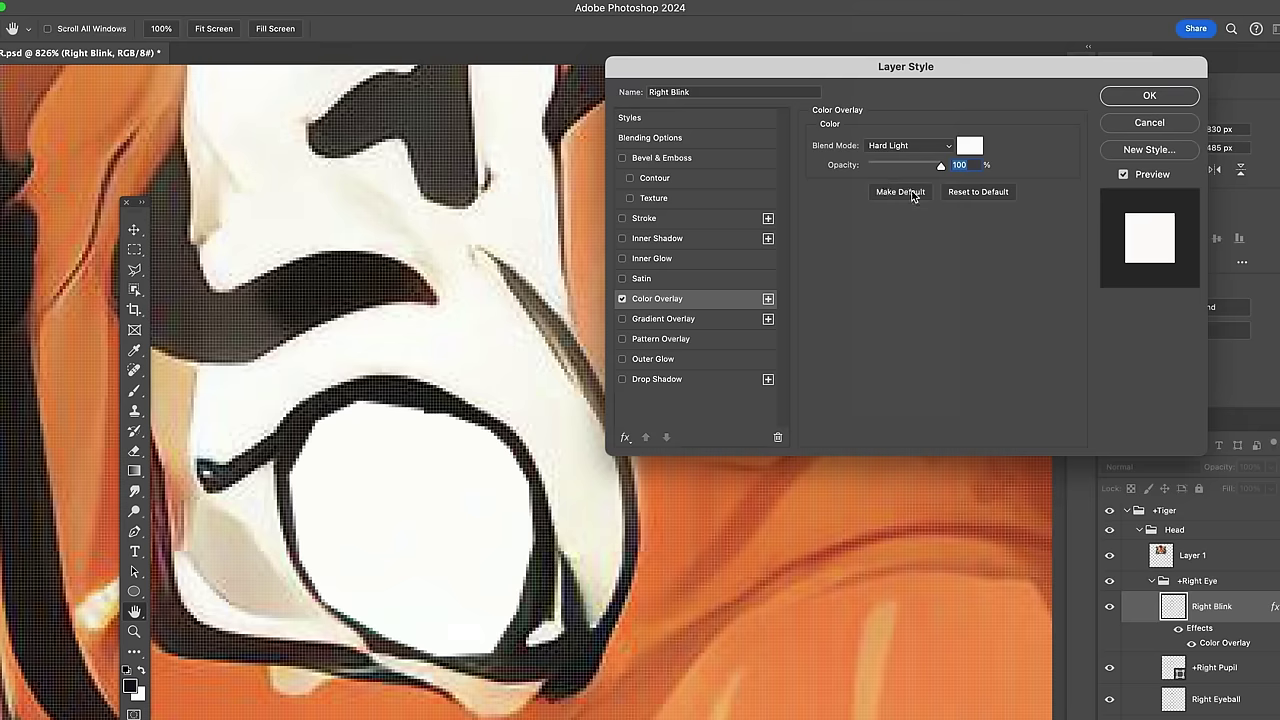
pyautogui.click(1150, 96)
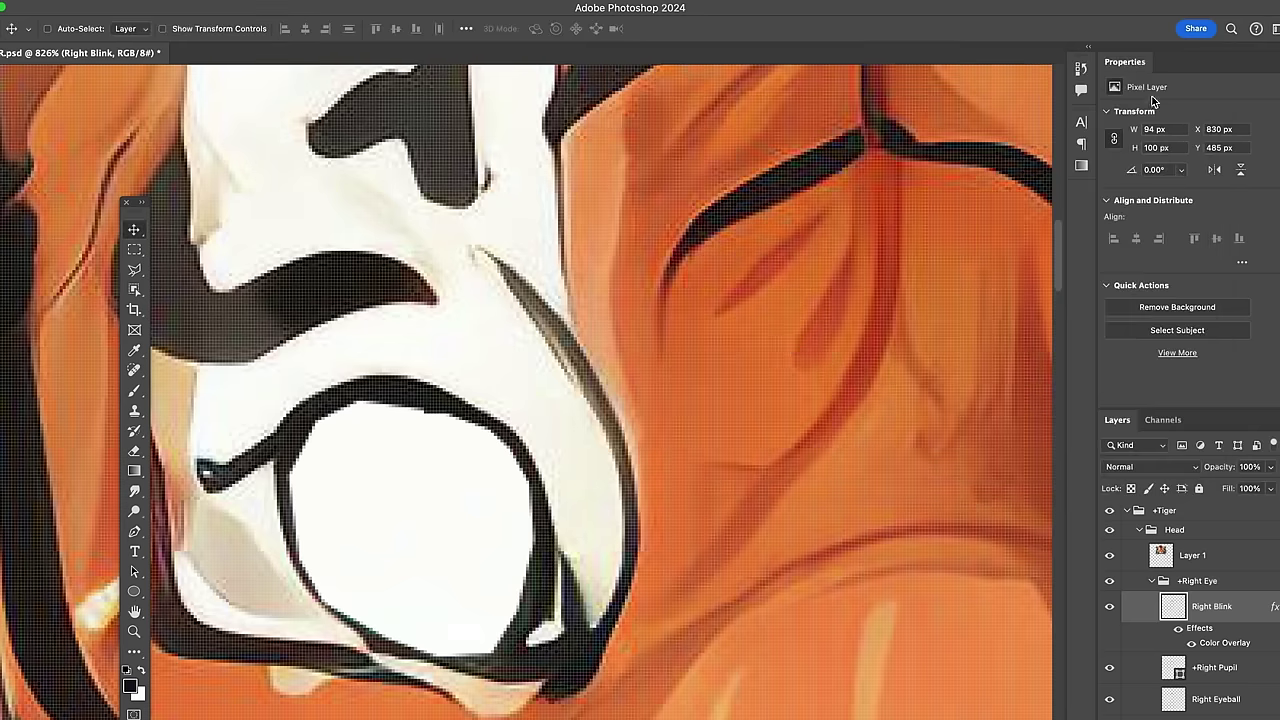
# Step: Add a new layer above Right Blink and set up a hard round brush with 100% hardness and a size of 4 px
pyautogui.scroll(-5, 529, 505)
pyautogui.scroll(5, 529, 505)
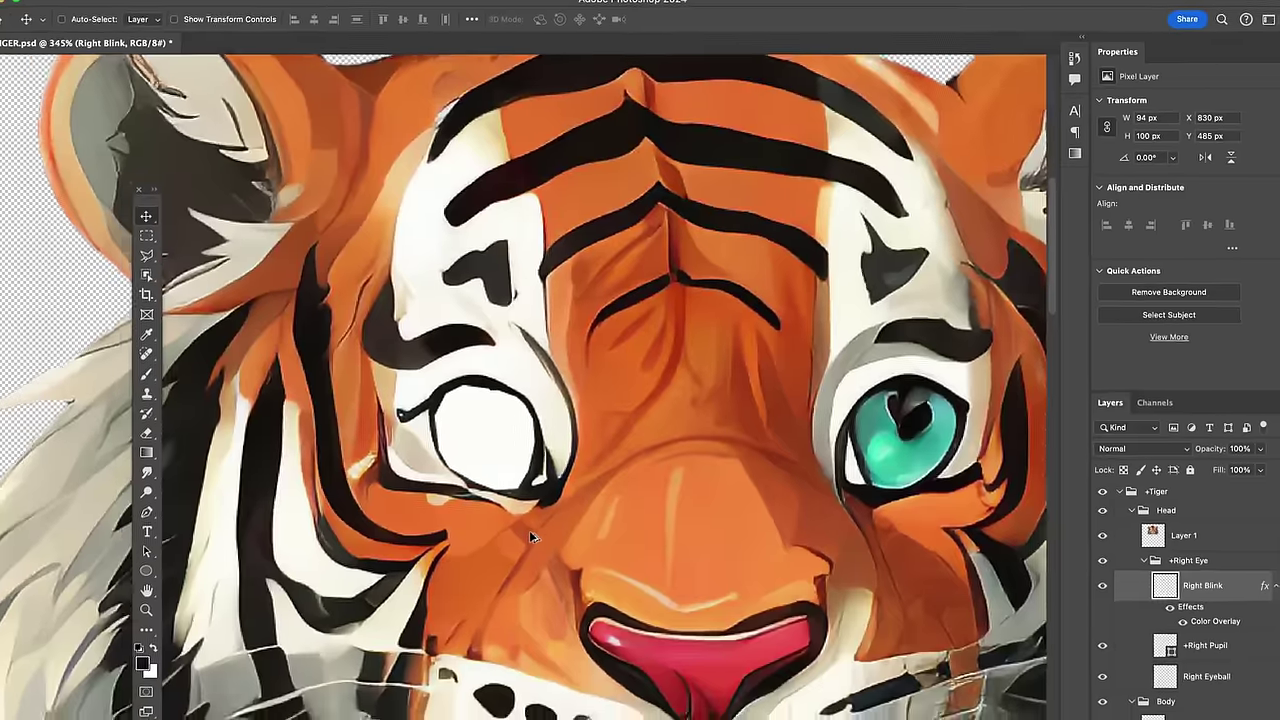
pyautogui.scroll(3, 535, 500)
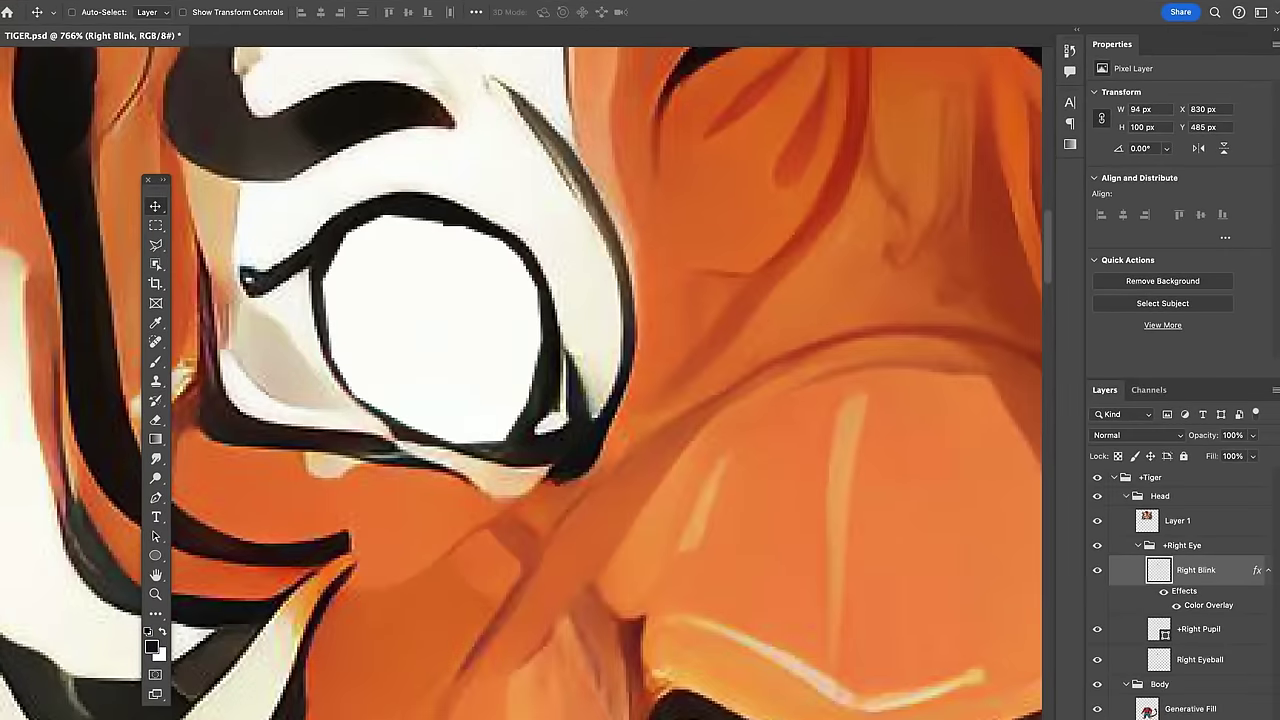
pyautogui.hotkey('ctrl', 'shift', 'alt', 'n')
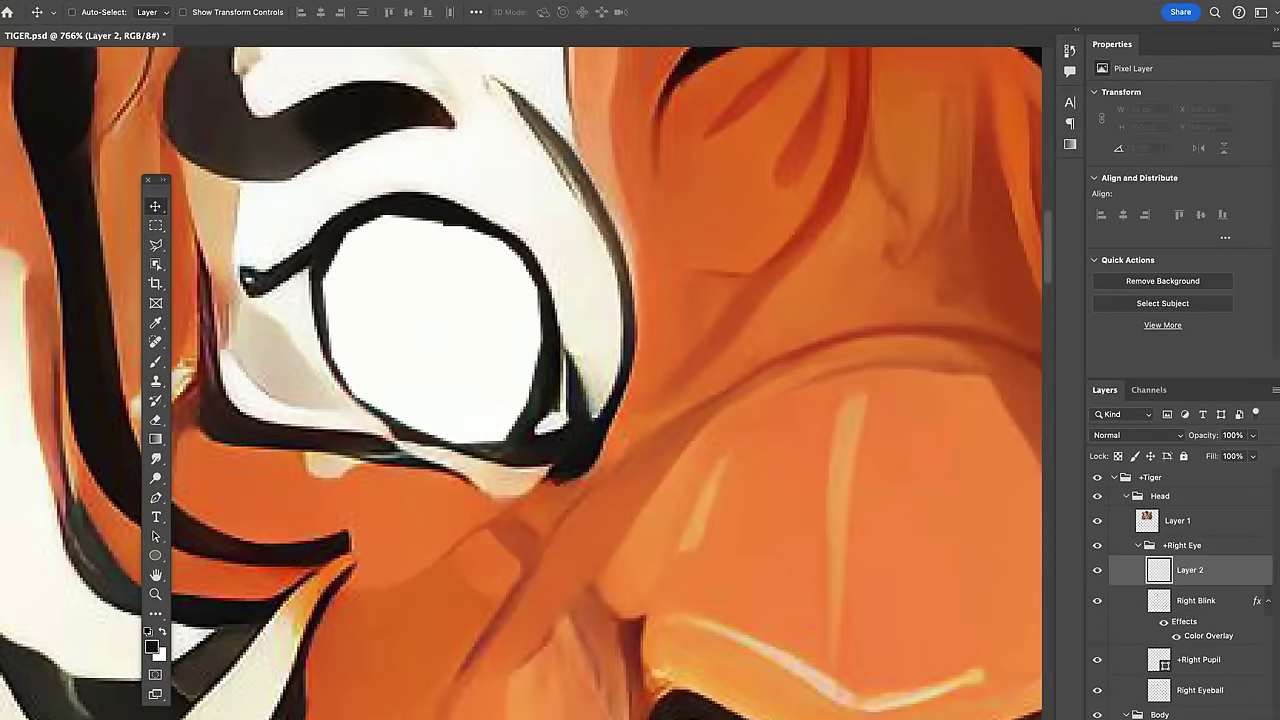
pyautogui.click(155, 362)
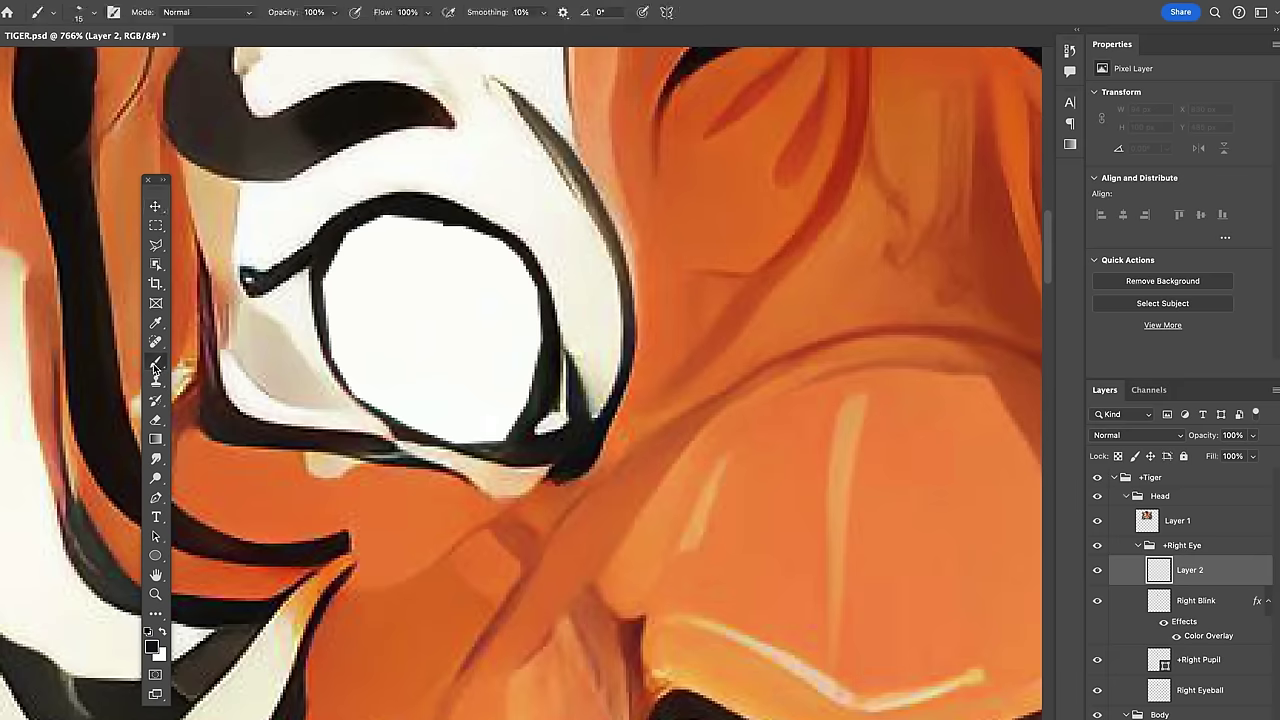
pyautogui.click(80, 14)
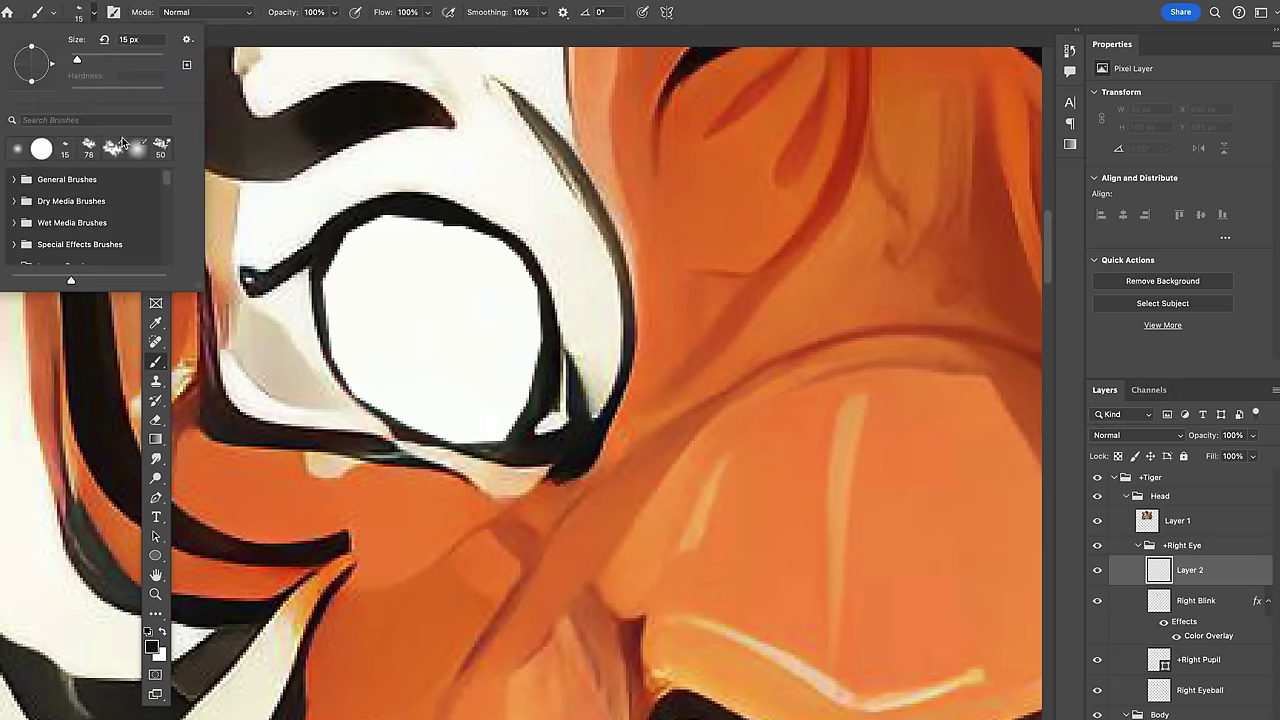
pyautogui.click(44, 150)
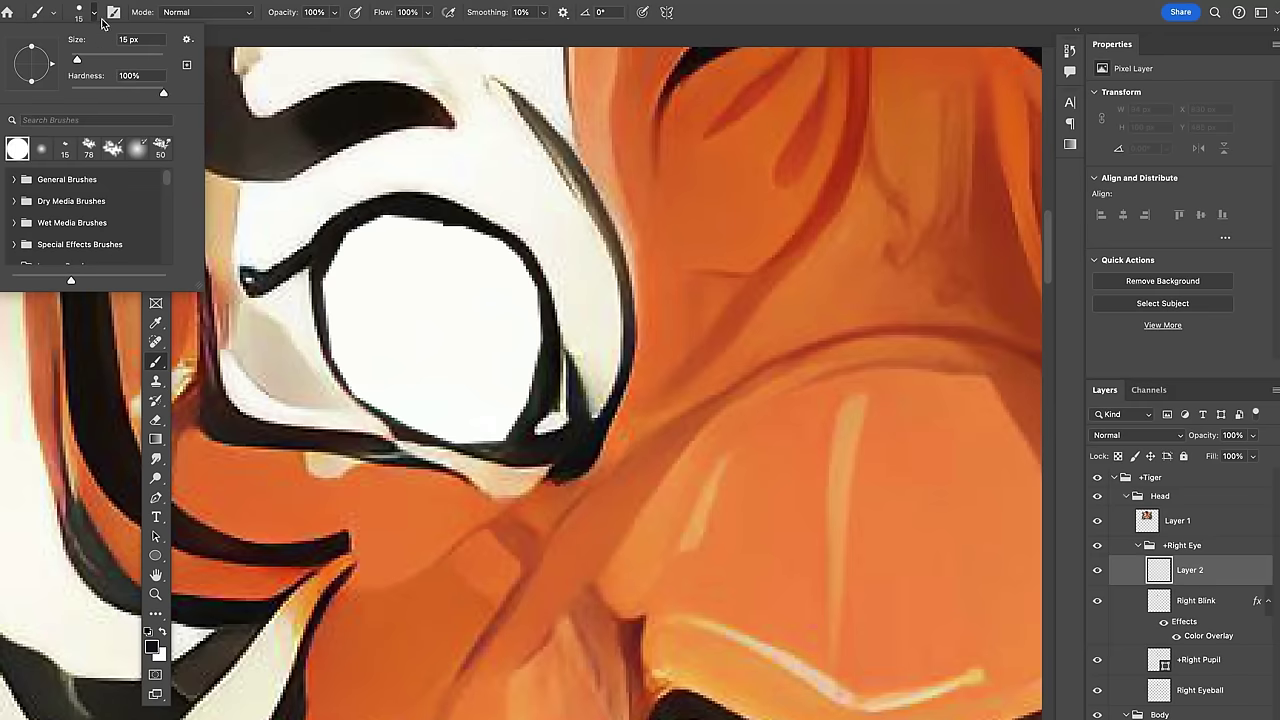
pyautogui.moveTo(77, 58); pyautogui.dragTo(71, 60)
# Step: Paint a dark horizontal closed-eyelid line about 82 × 9 px across the middle of the white eye shape and check it on the face
pyautogui.click(334, 340)
pyautogui.moveTo(329, 341)
pyautogui.mouseDown()
pyautogui.moveTo(536, 341)
pyautogui.moveTo(328, 341)
pyautogui.mouseUp()
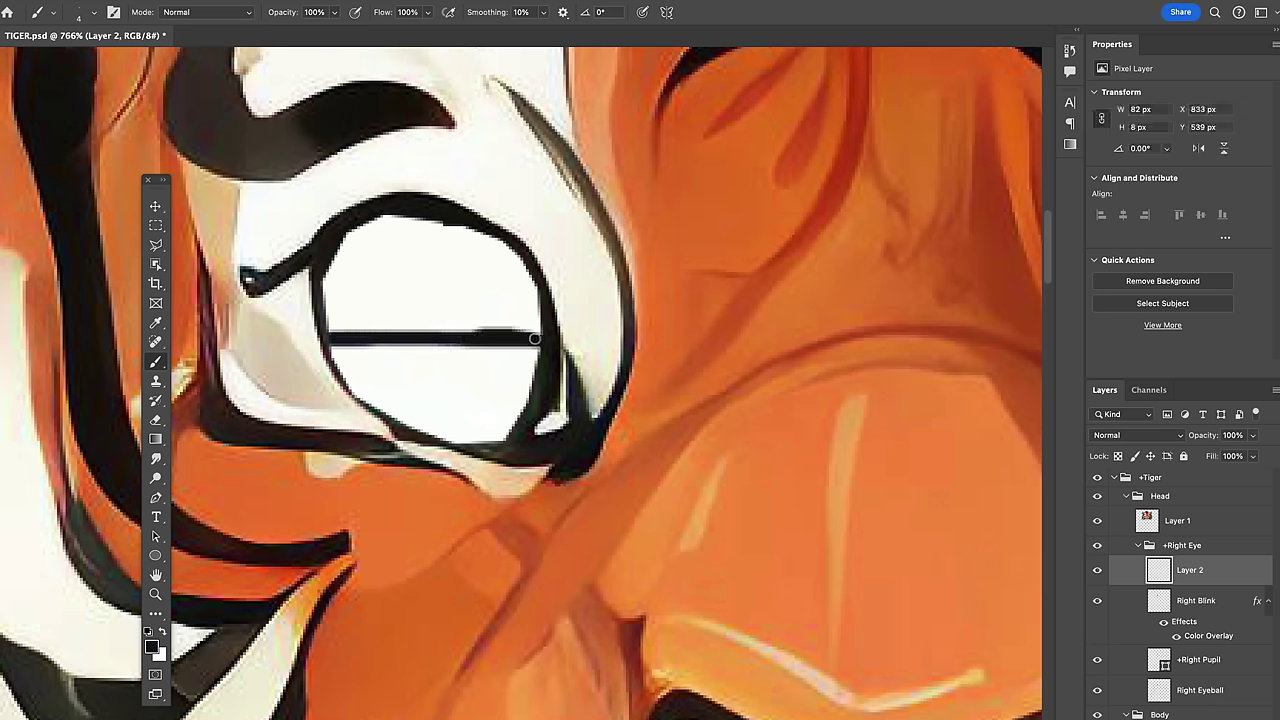
pyautogui.moveTo(535, 339); pyautogui.dragTo(329, 343)
pyautogui.scroll(-5, 620, 404)
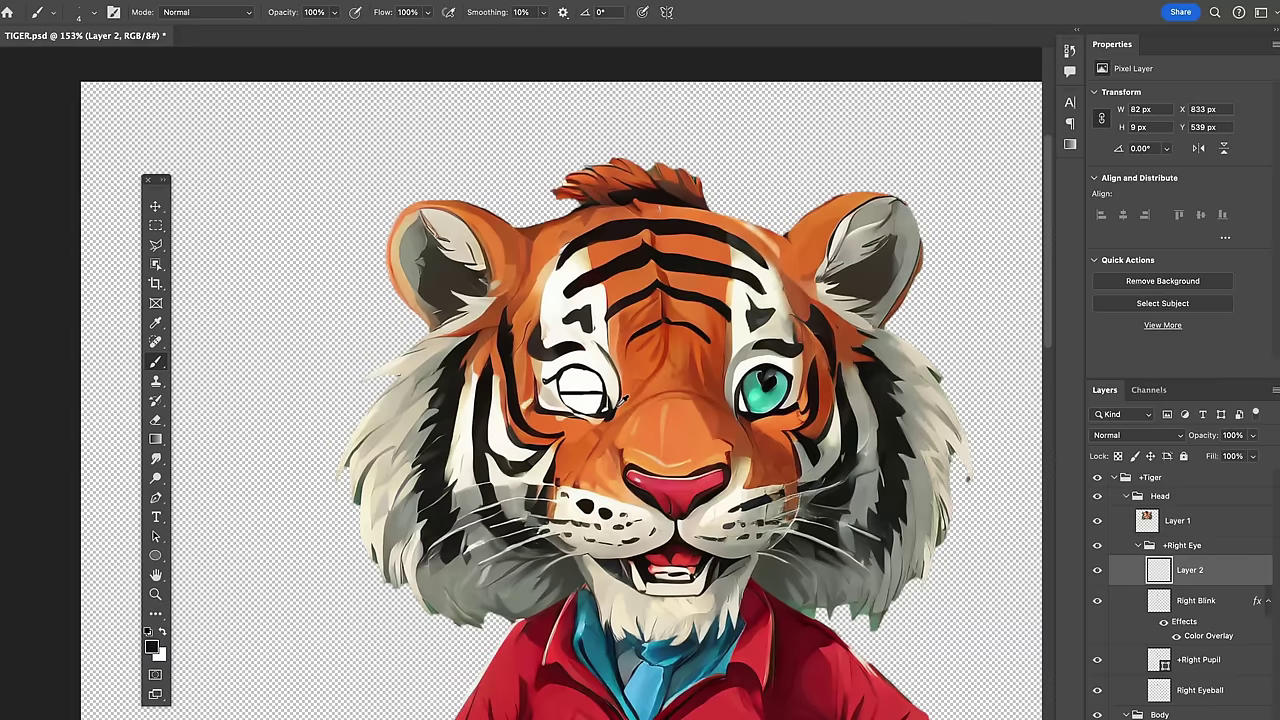
pyautogui.scroll(5, 632, 405)
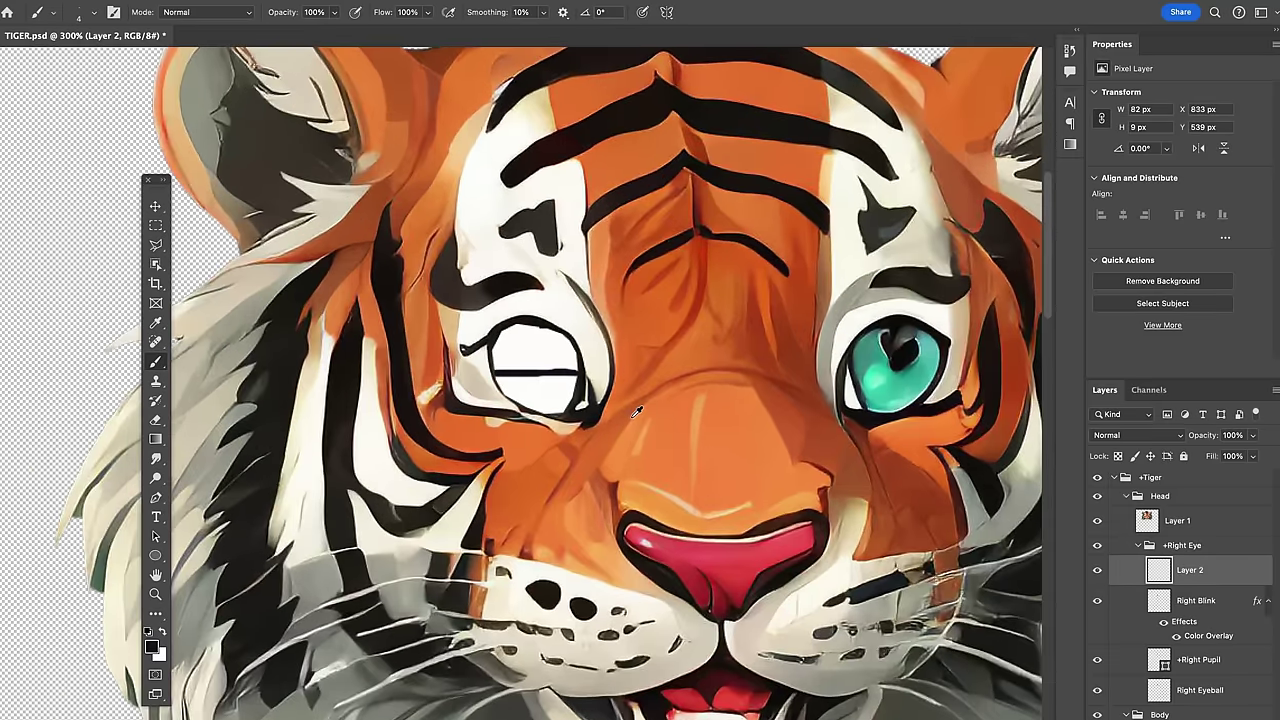
pyautogui.scroll(4, 534, 352)
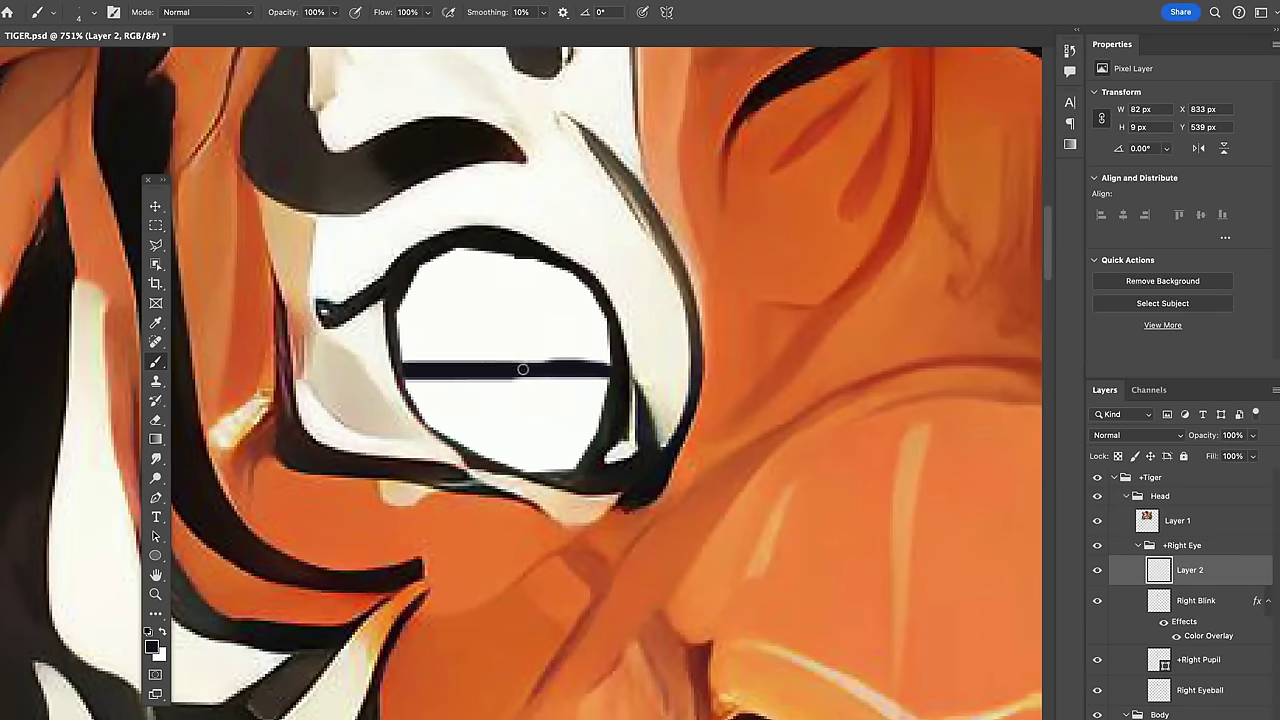
pyautogui.scroll(1, 790, 450)
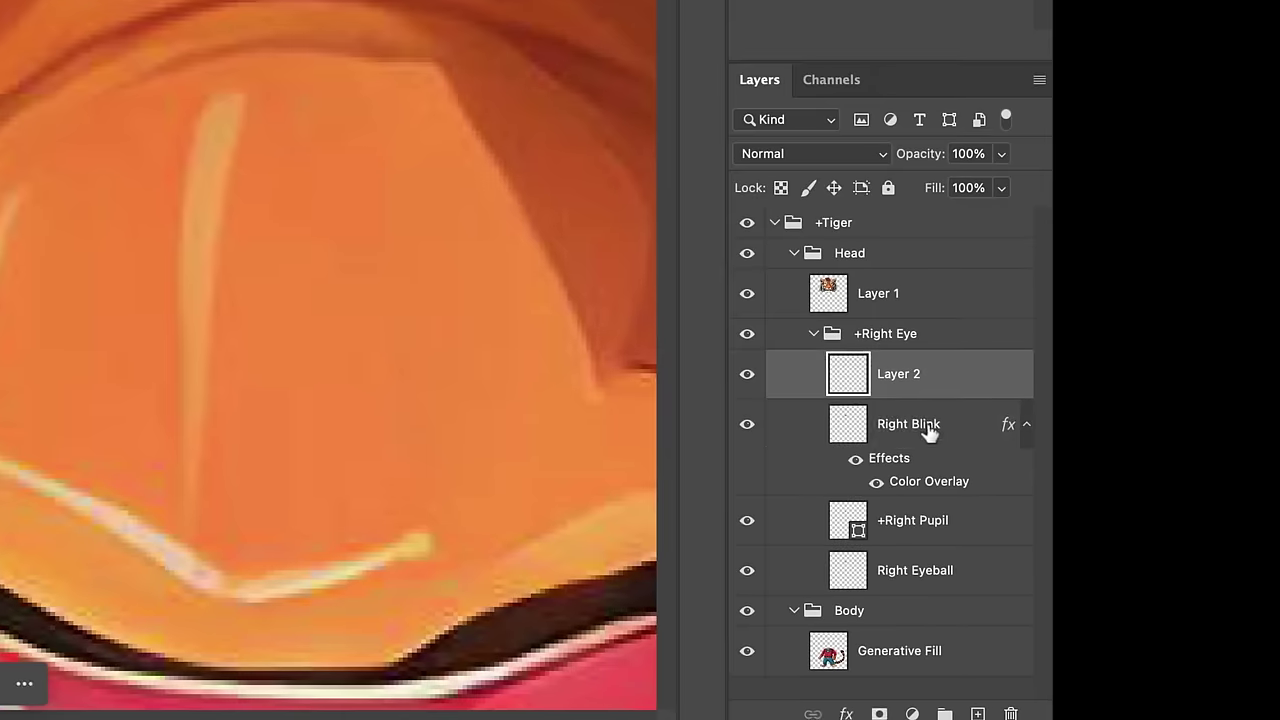
# Step: Merge Layer 2 with the Right Blink layer and name the merged layer Right Blink
pyautogui.keyDown('shift'); pyautogui.click(930, 428); pyautogui.keyUp('shift')
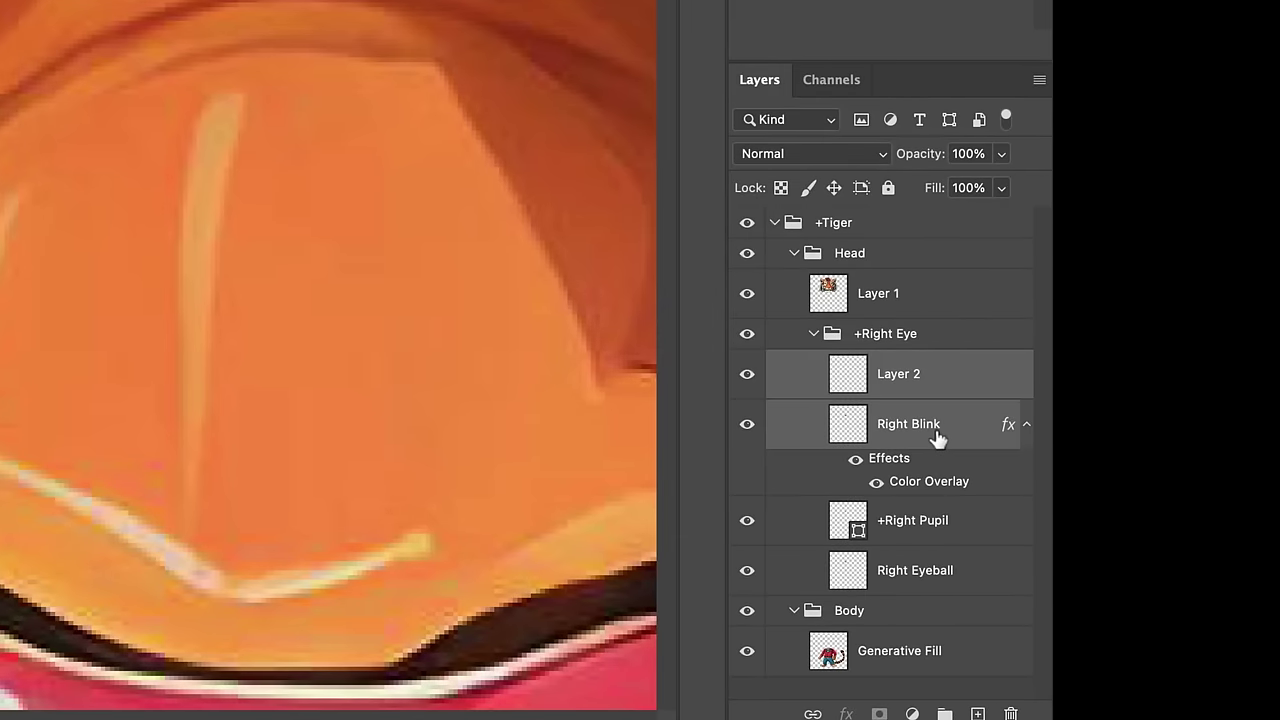
pyautogui.rightClick(938, 437)
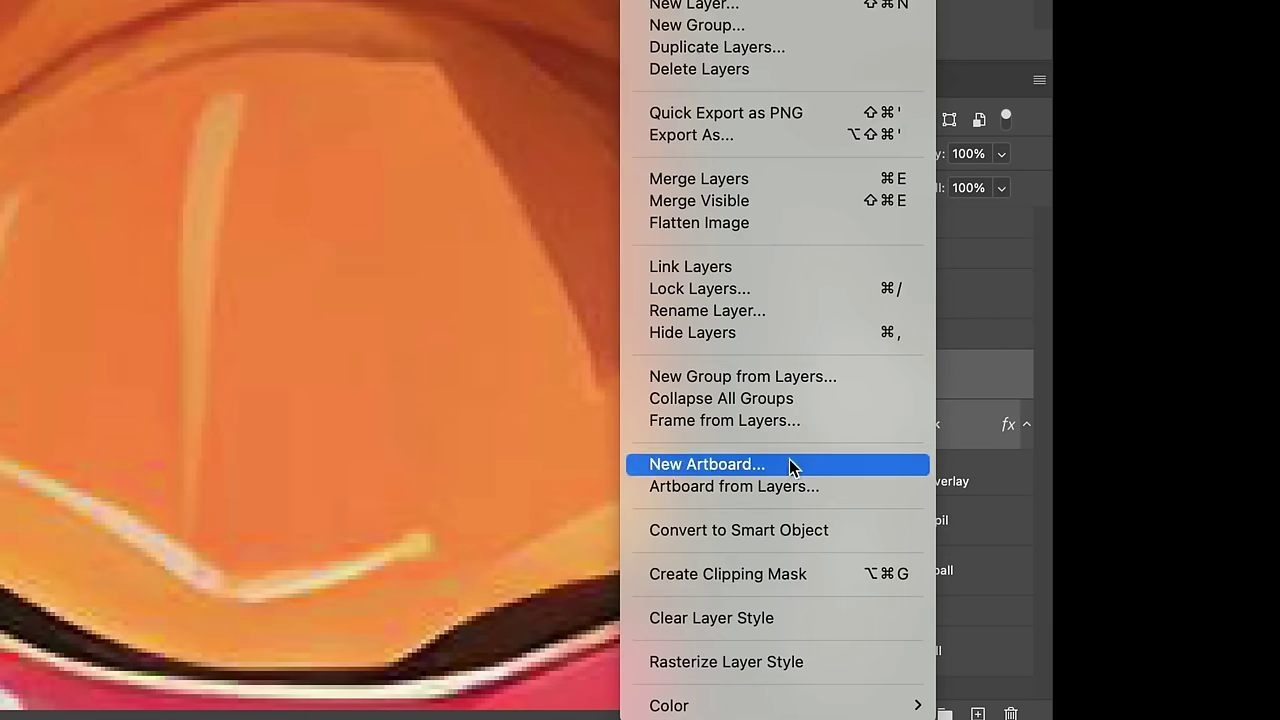
pyautogui.click(790, 178)
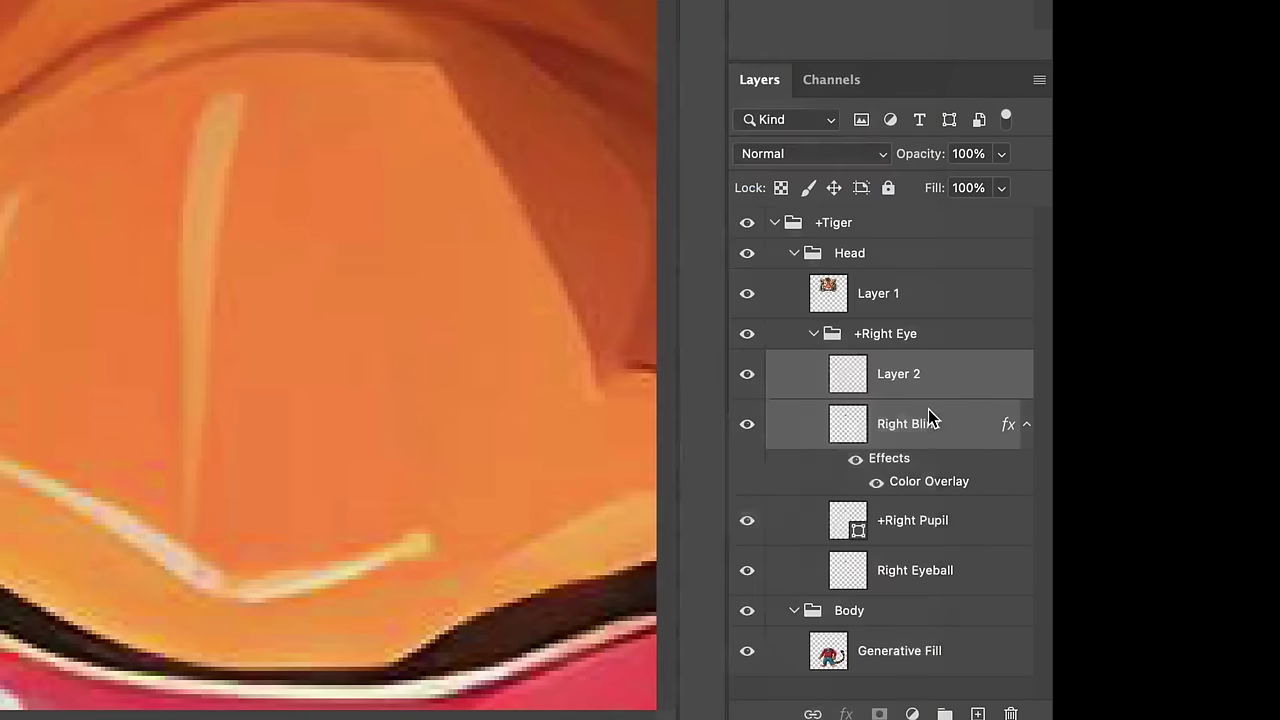
pyautogui.doubleClick(905, 373)
pyautogui.write('Right Blink')
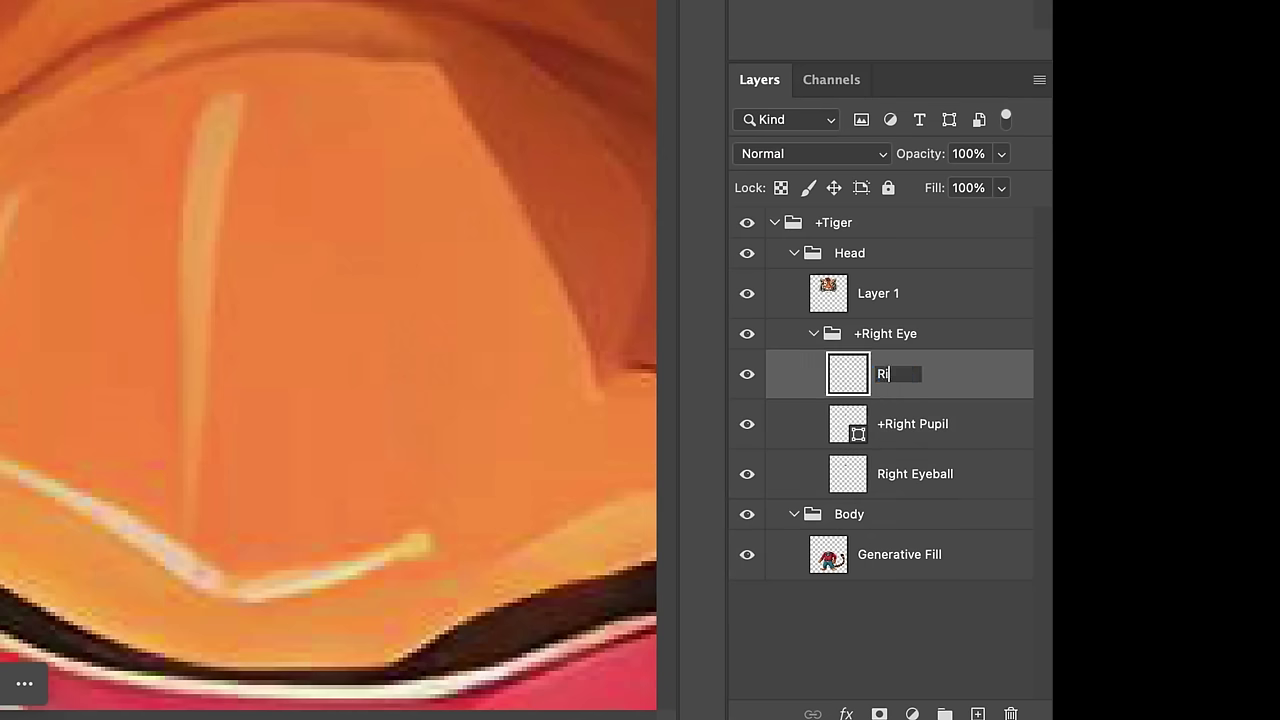
pyautogui.press('Return')
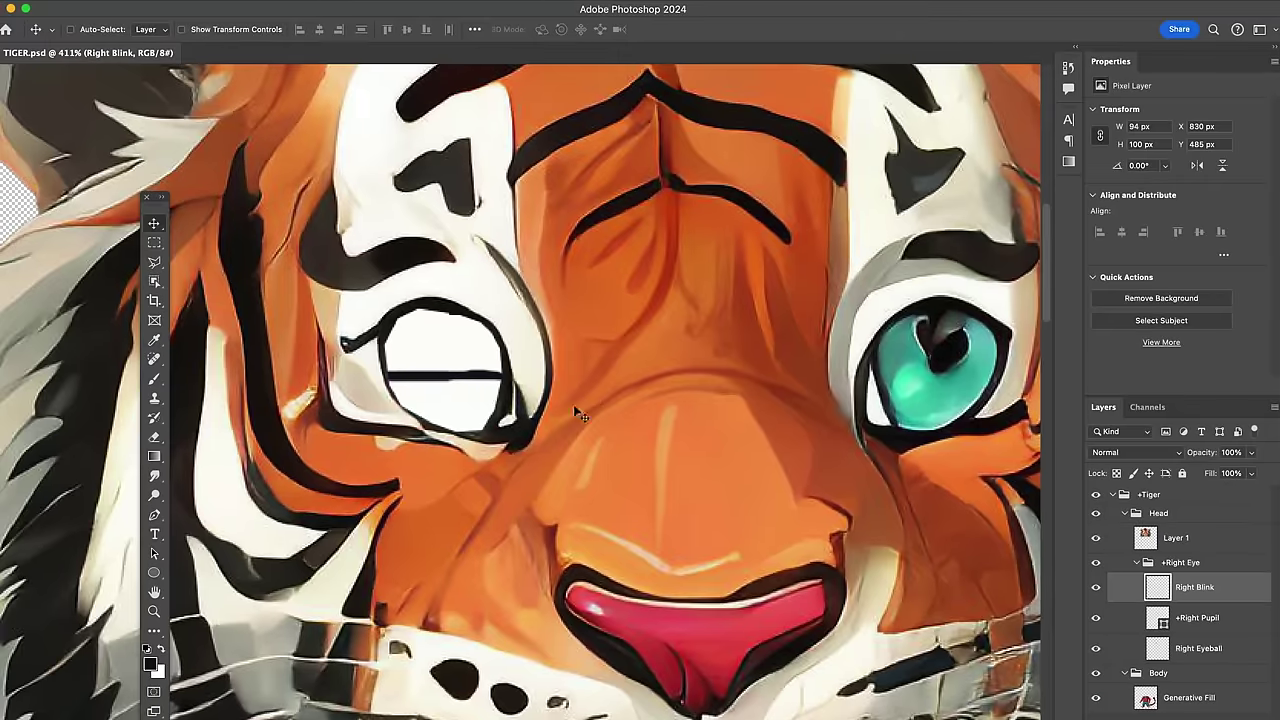
# Step: Review both finished eyes and the layer structure of the +Left Eye and +Right Eye groups
pyautogui.hscroll(5, 574, 406)
pyautogui.scroll(5, 610, 412)
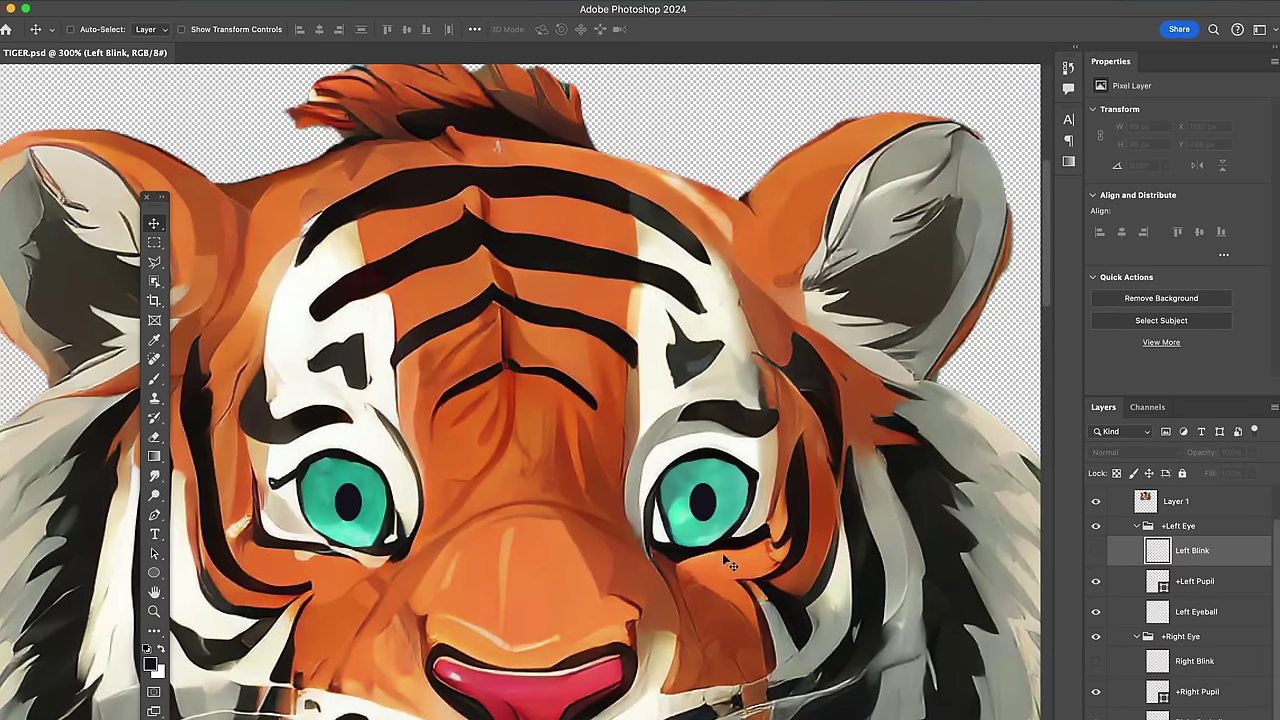
pyautogui.scroll(2, 1198, 612)
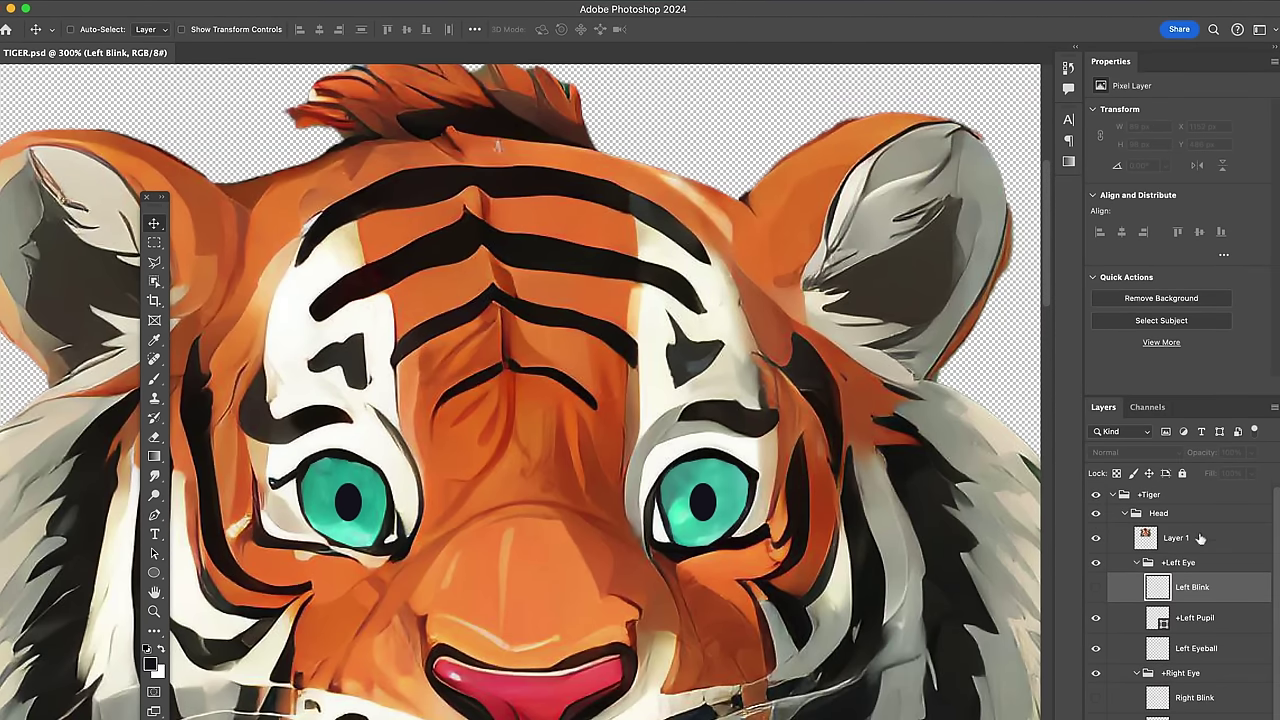
pyautogui.click(1199, 566)
pyautogui.scroll(-1, 1200, 569)
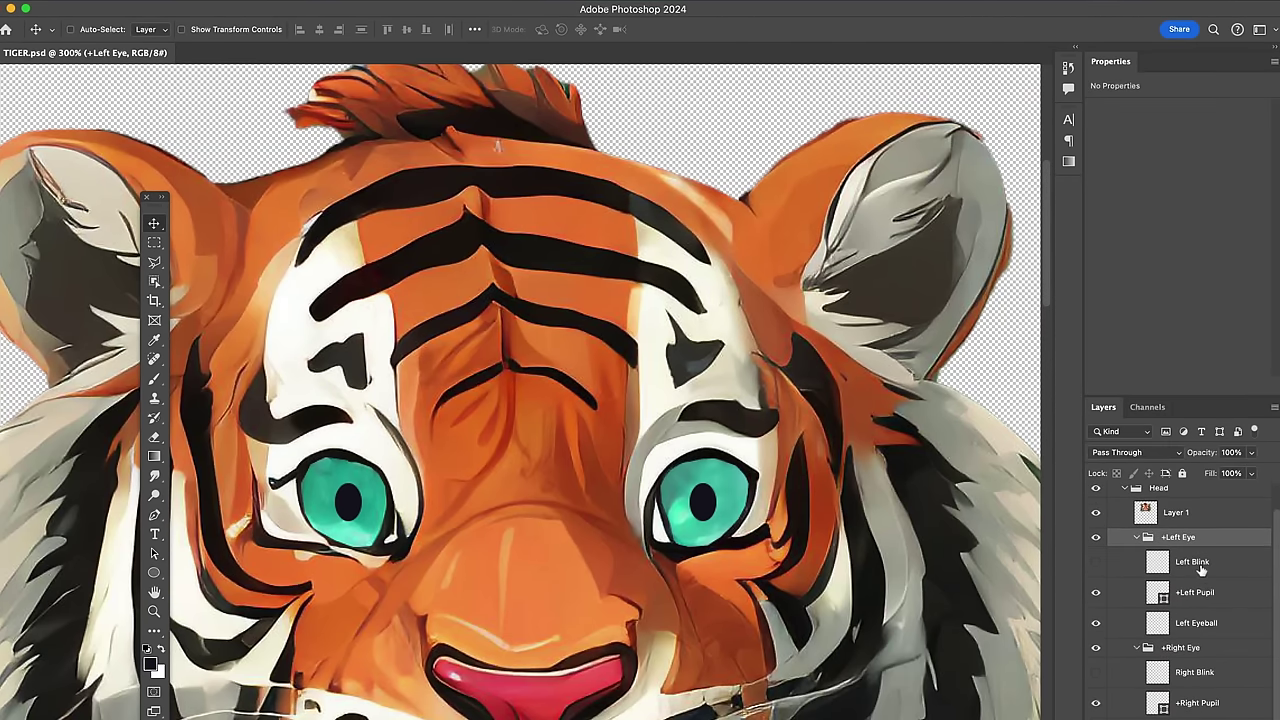
pyautogui.click(1198, 650)
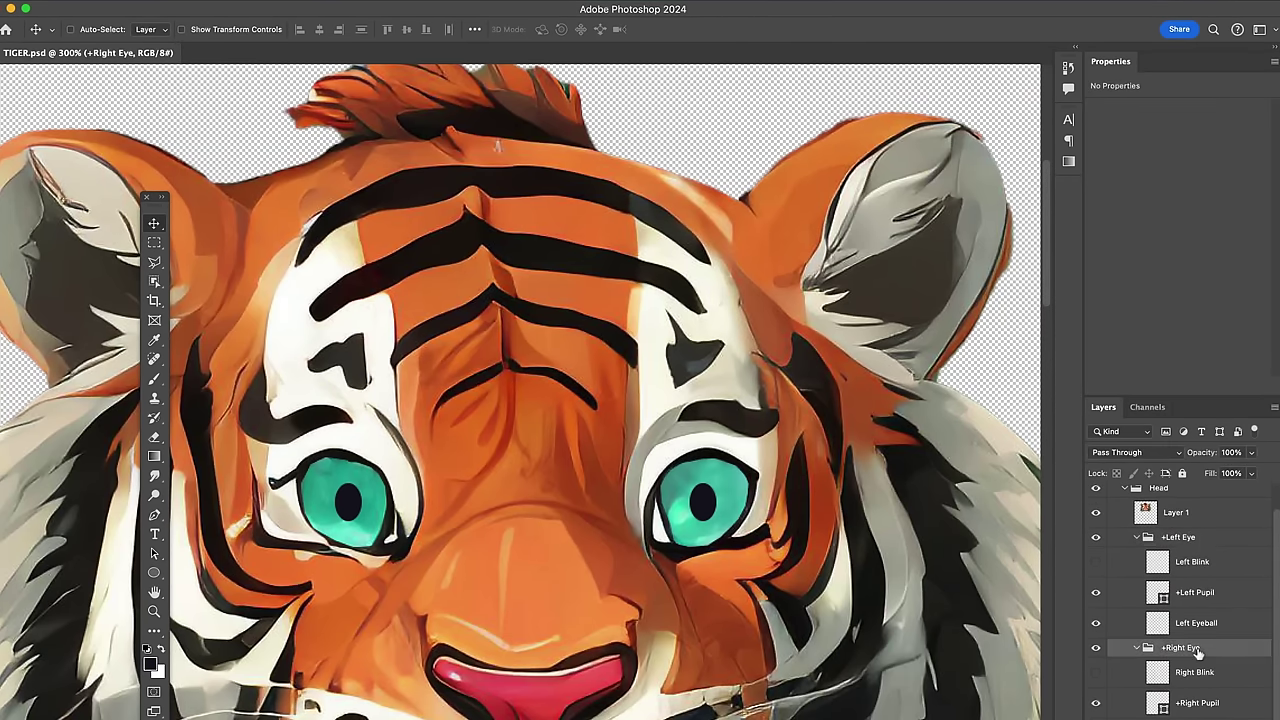
# Step: Check the eye parts by briefly toggling the +Left Eye and +Right Eye groups and the left blink, pupil and eyeball layers
pyautogui.click(1096, 537)
pyautogui.click(1096, 537)
pyautogui.click(1096, 648)
pyautogui.click(1096, 648)
pyautogui.click(1097, 562)
pyautogui.click(1097, 562)
pyautogui.click(1095, 592)
pyautogui.click(1095, 592)
pyautogui.click(1095, 623)
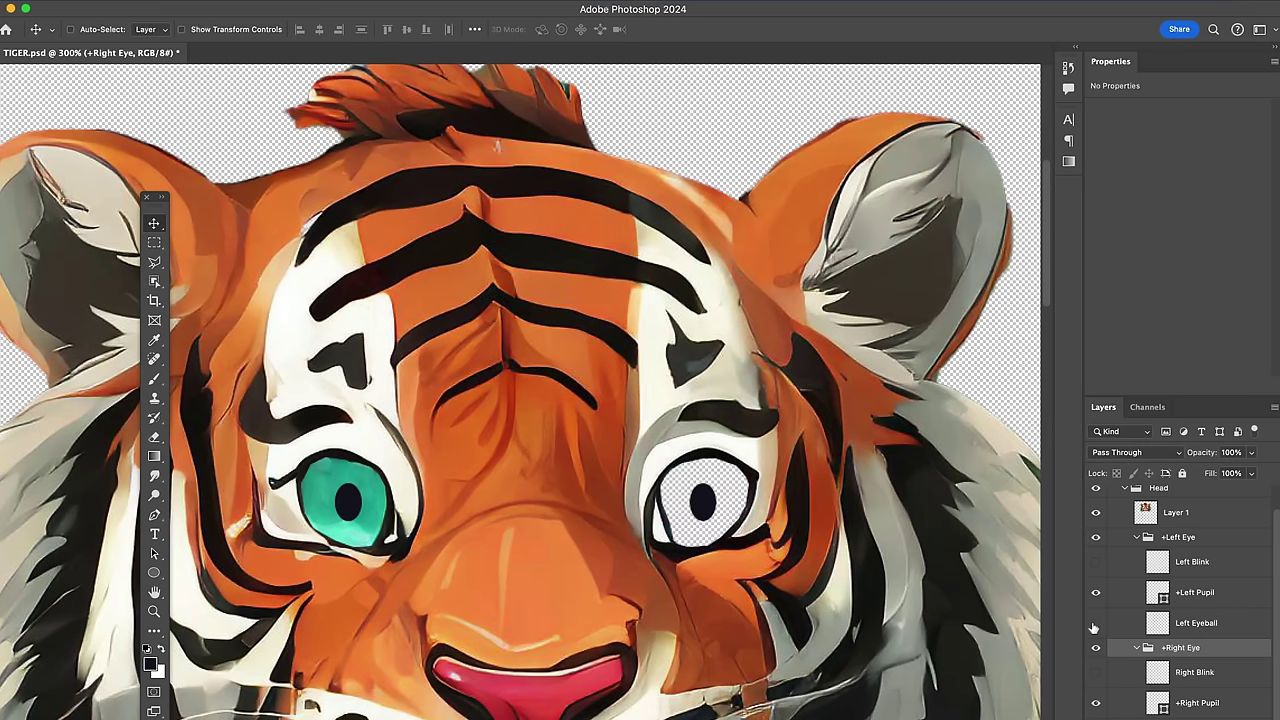
pyautogui.click(1095, 623)
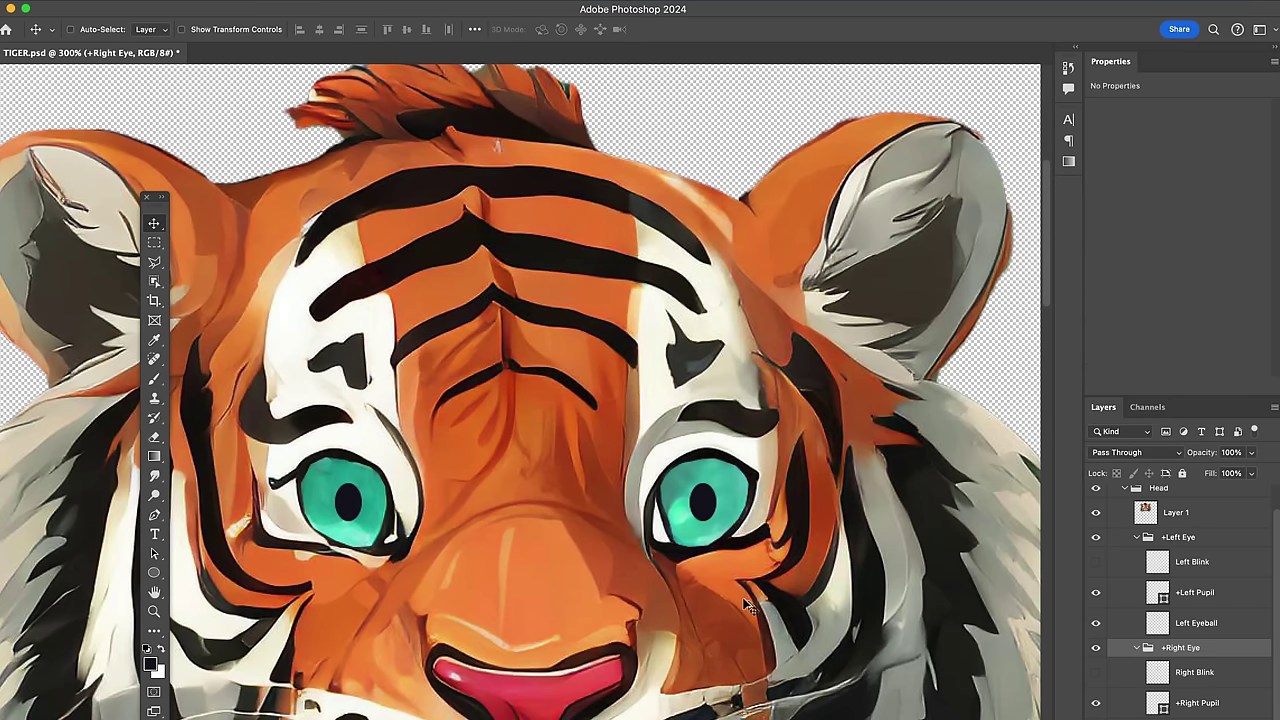
# Step: Inspect the cut-out eye sockets with both eye groups hidden, show the groups again, and save the document
pyautogui.scroll(-2, 744, 604)
pyautogui.click(1096, 537)
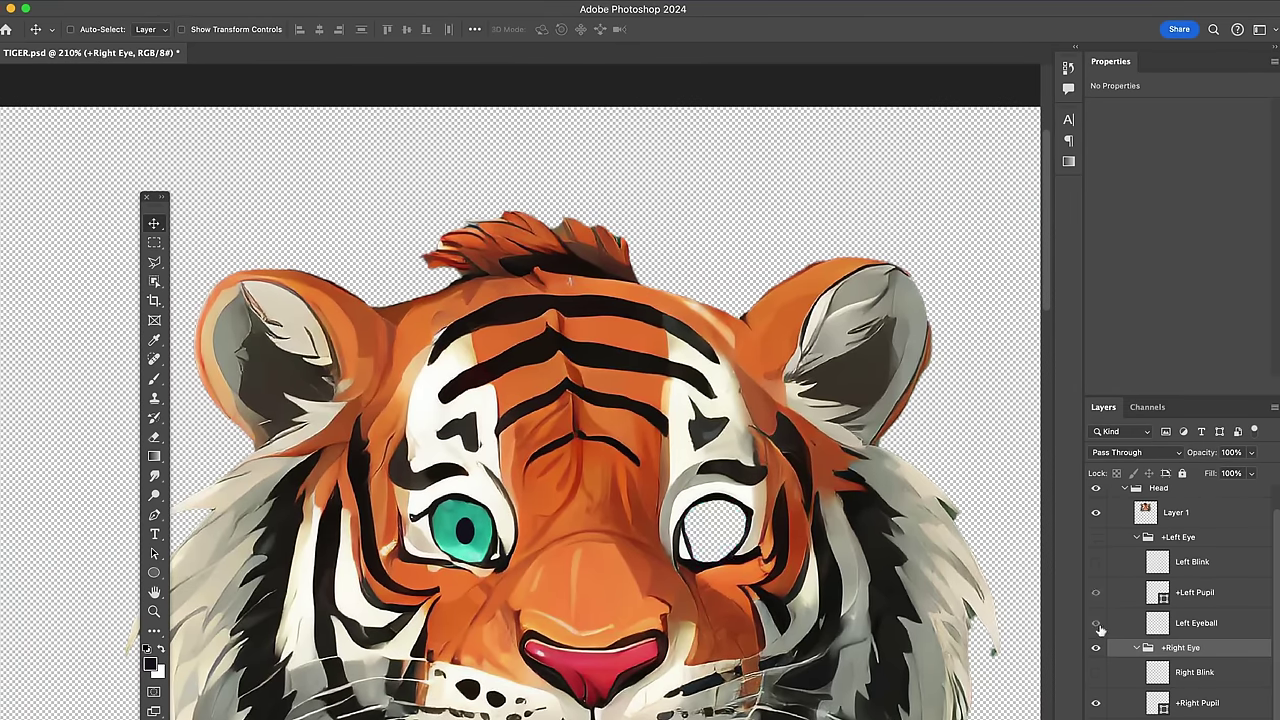
pyautogui.click(1096, 648)
pyautogui.scroll(2, 505, 519)
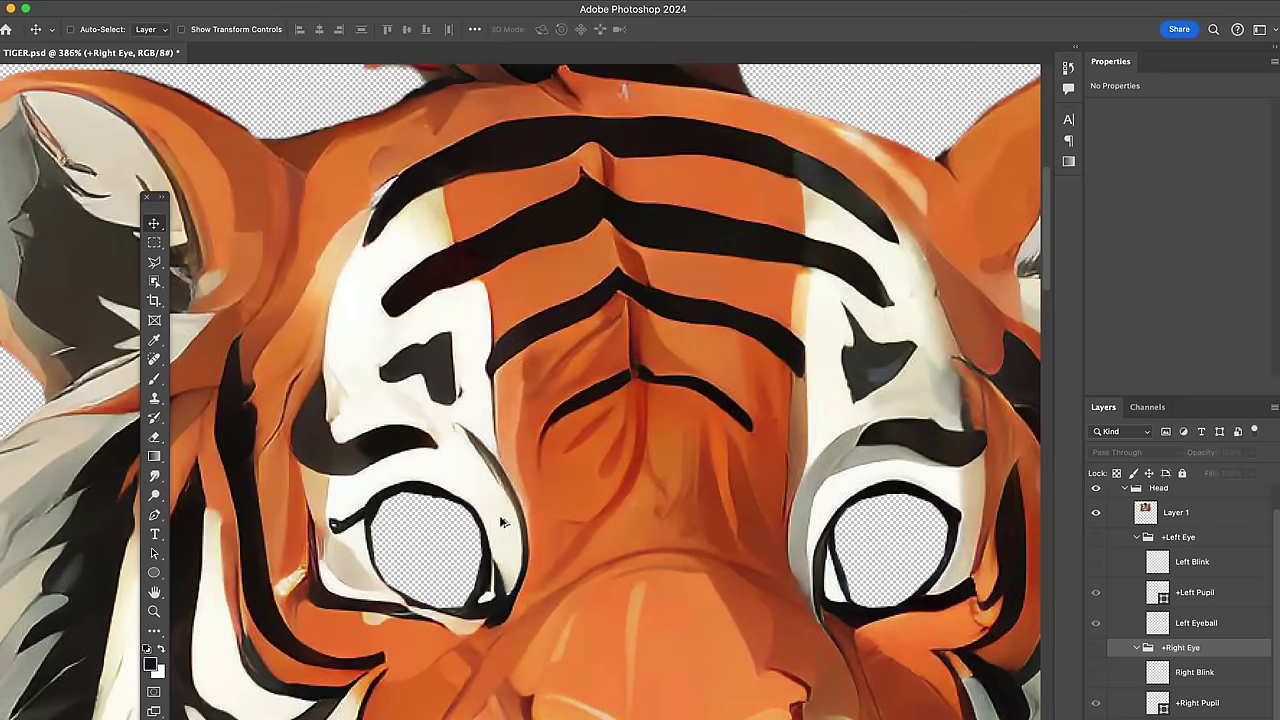
pyautogui.click(1096, 537)
pyautogui.click(1096, 648)
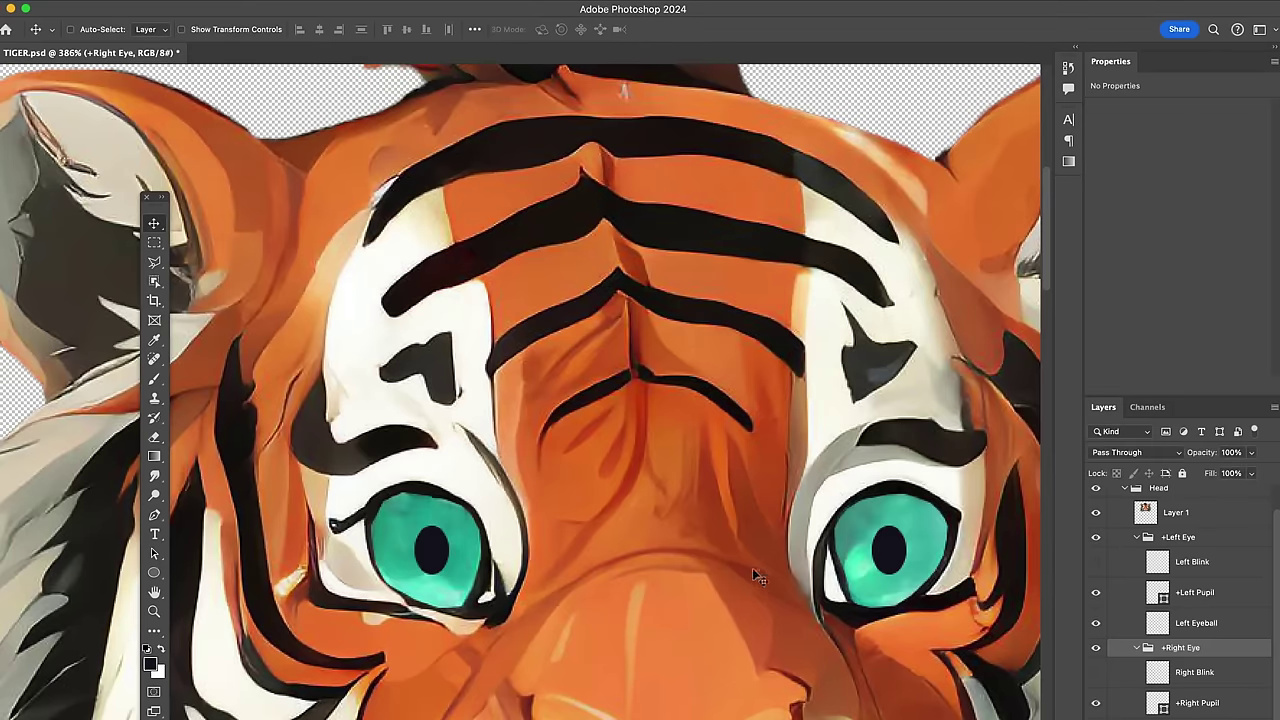
pyautogui.scroll(-3, 754, 569)
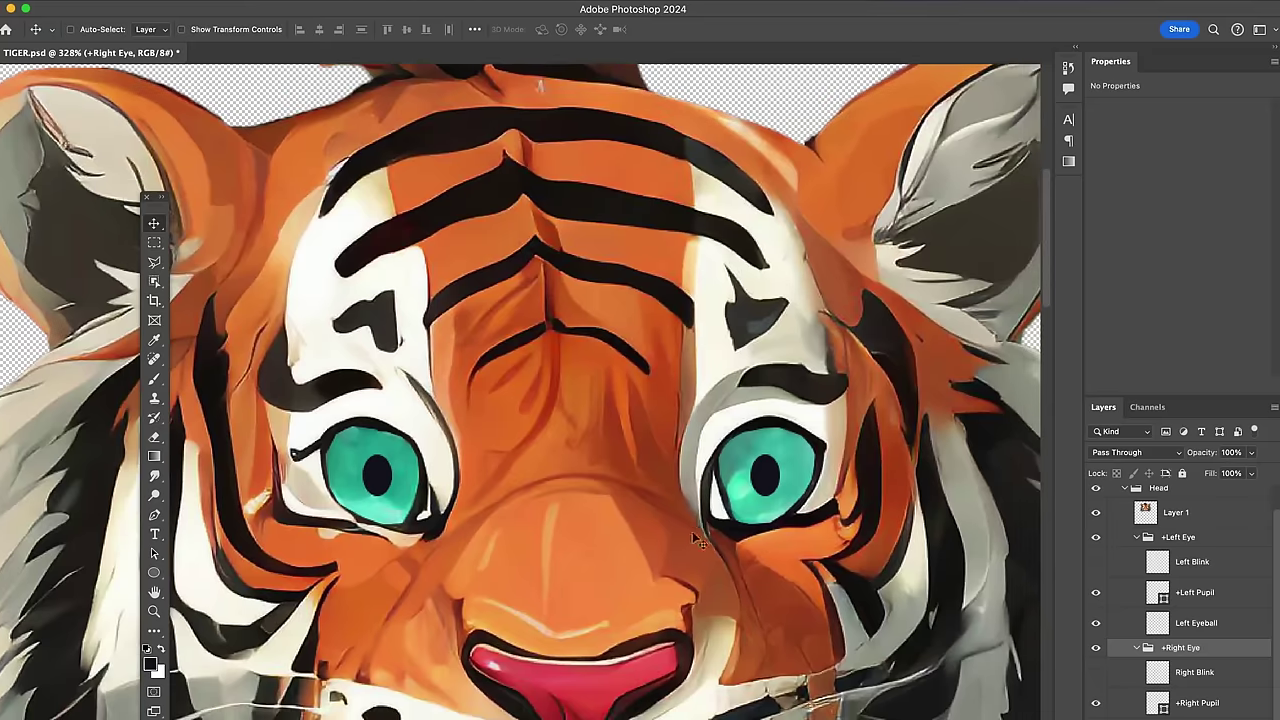
pyautogui.press('super+s')
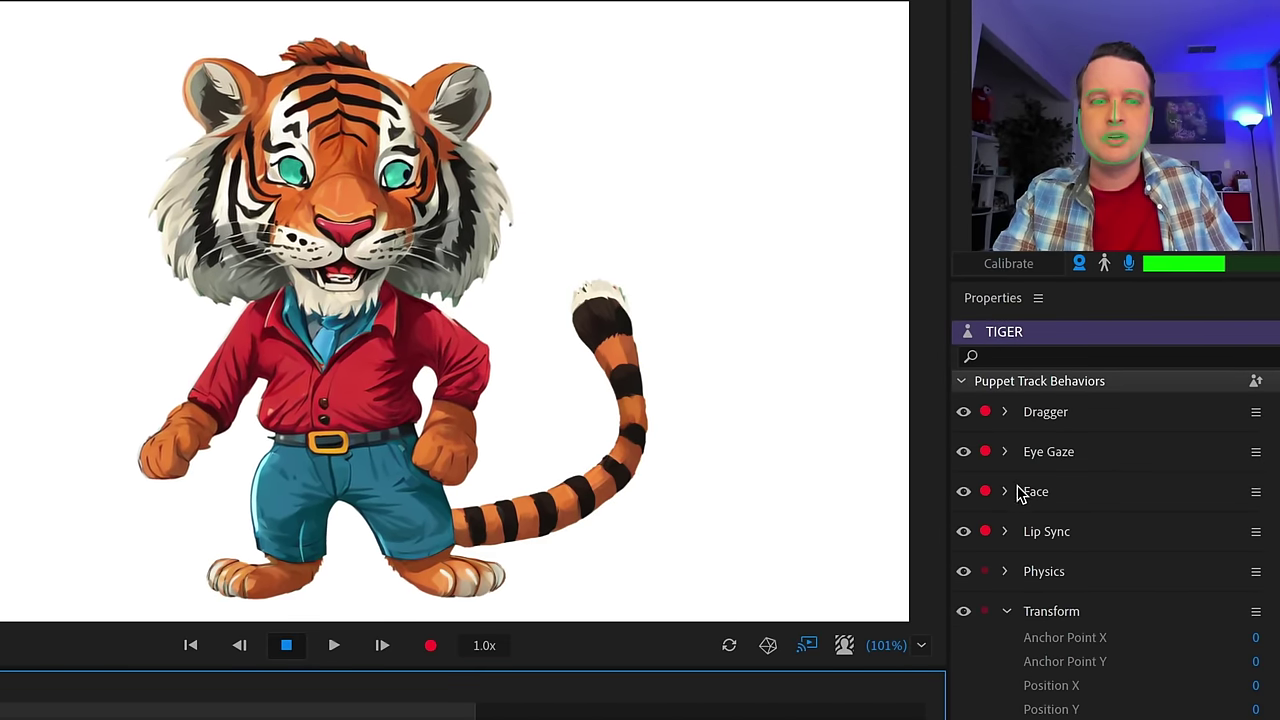
# Step: Switch to Character Animator and set the TIGER puppet's Eye Gaze Camera Strength to 75%
pyautogui.click(1013, 458)
pyautogui.click(1006, 452)
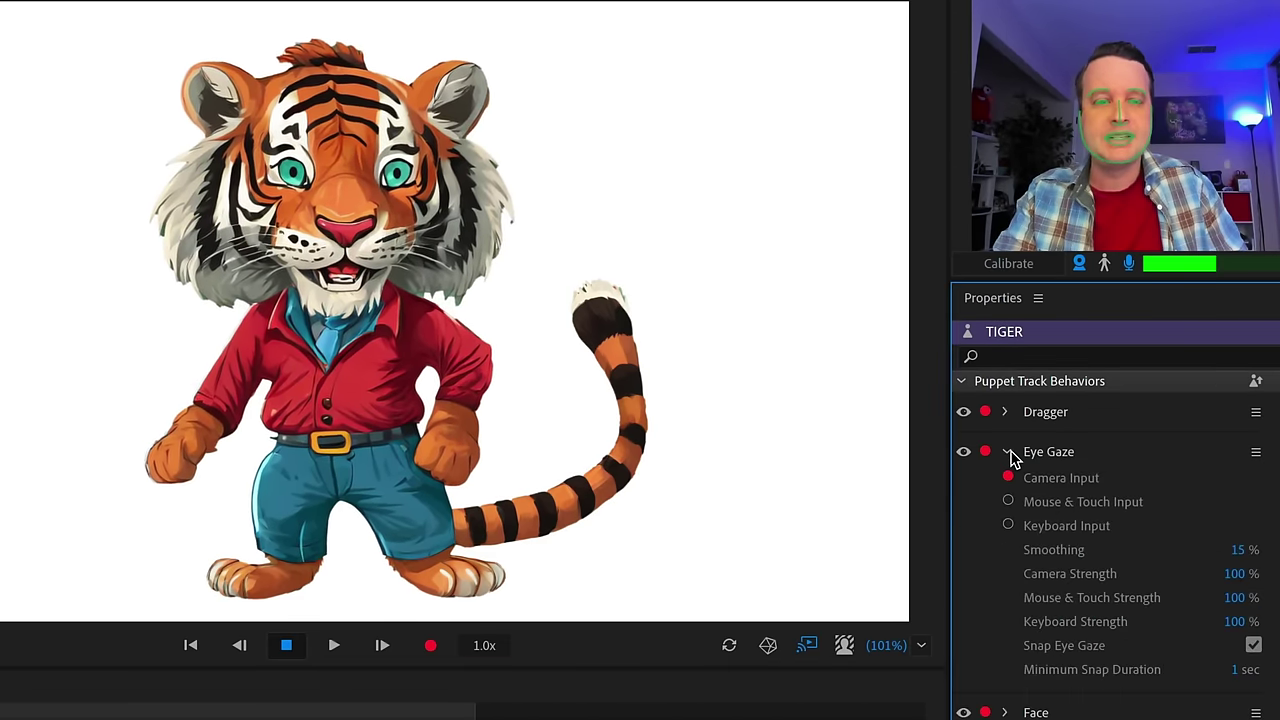
pyautogui.click(1234, 576)
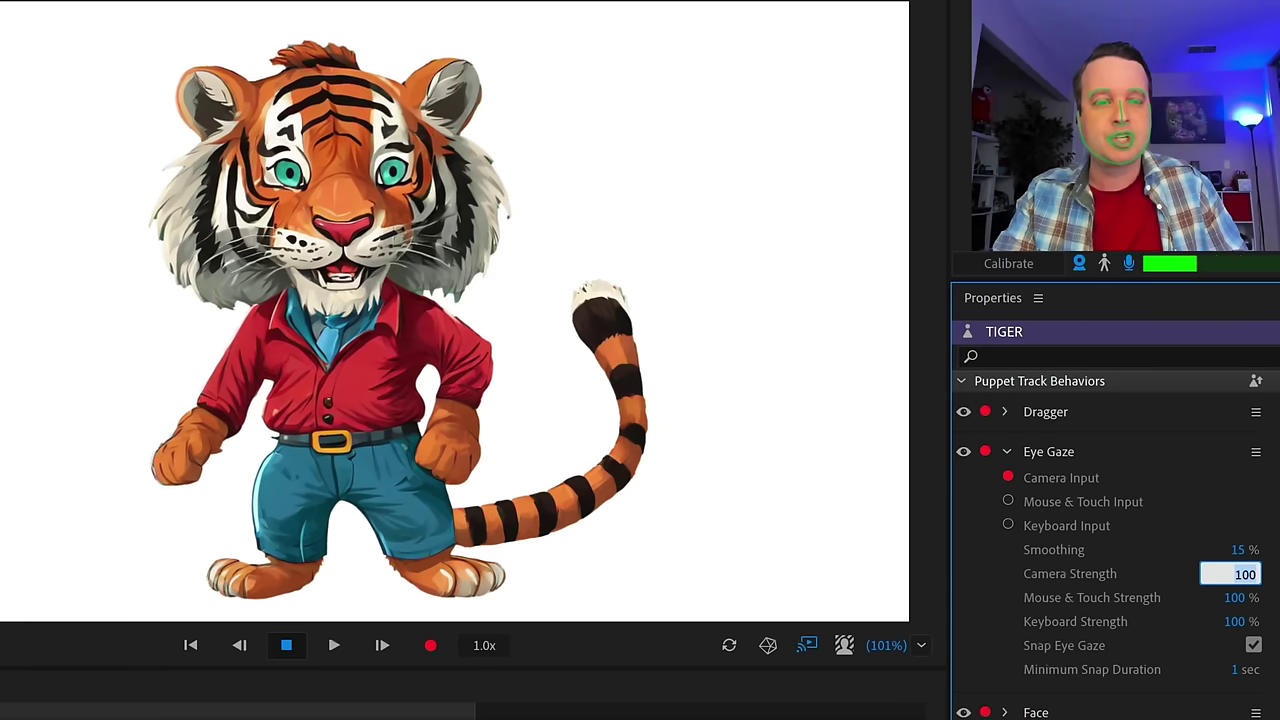
pyautogui.write('75')
pyautogui.press('Return')
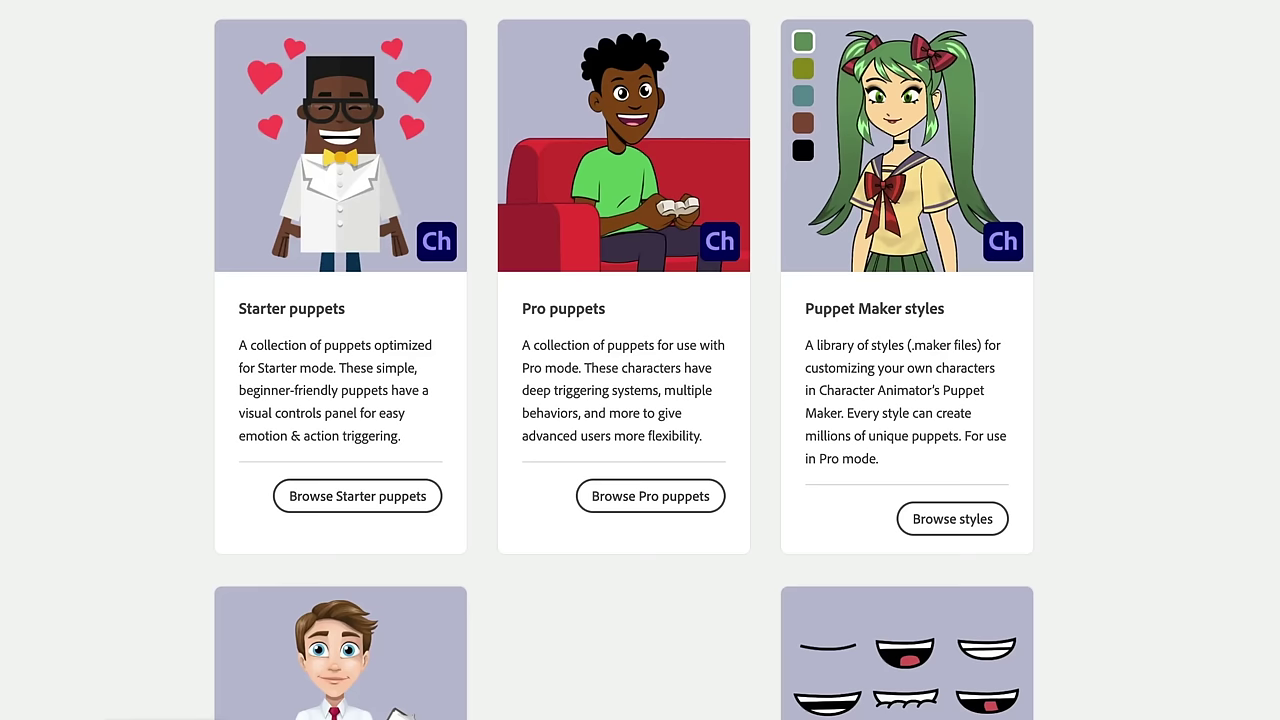
# Step: Switch to the Character Animator puppets web page and browse its free Resources section
pyautogui.scroll(-4, 1190, 303)
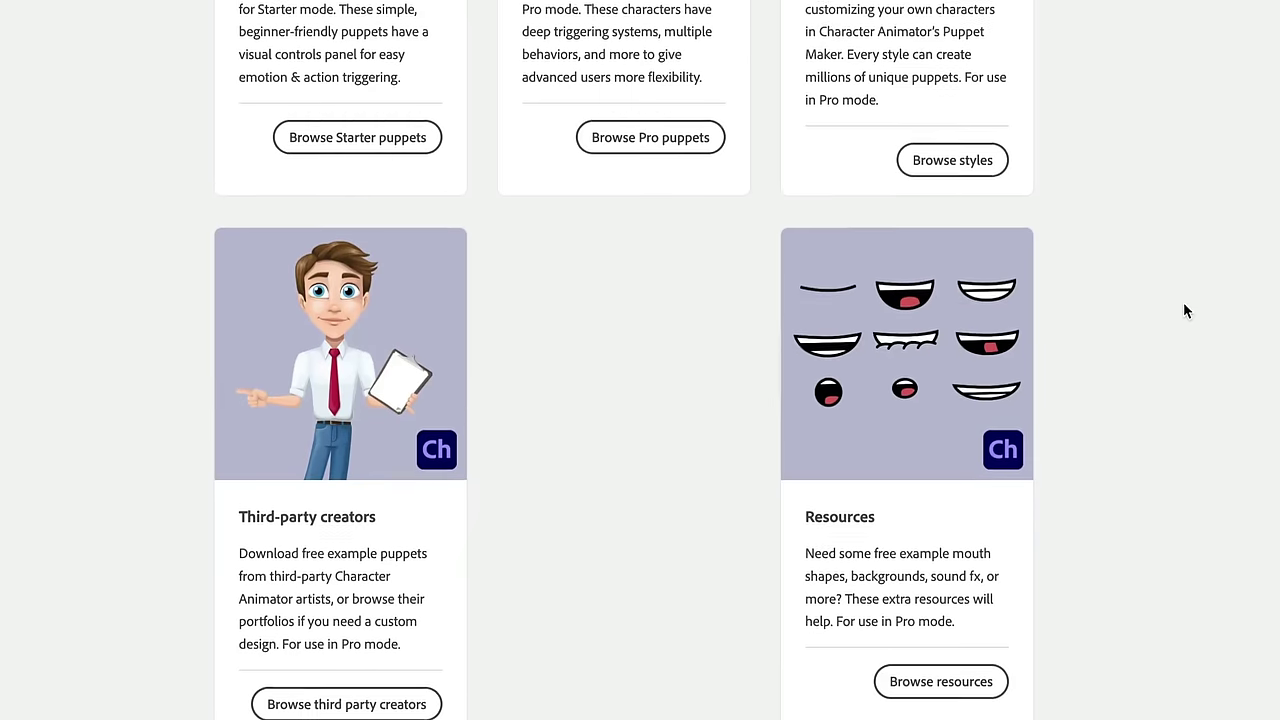
pyautogui.click(980, 666)
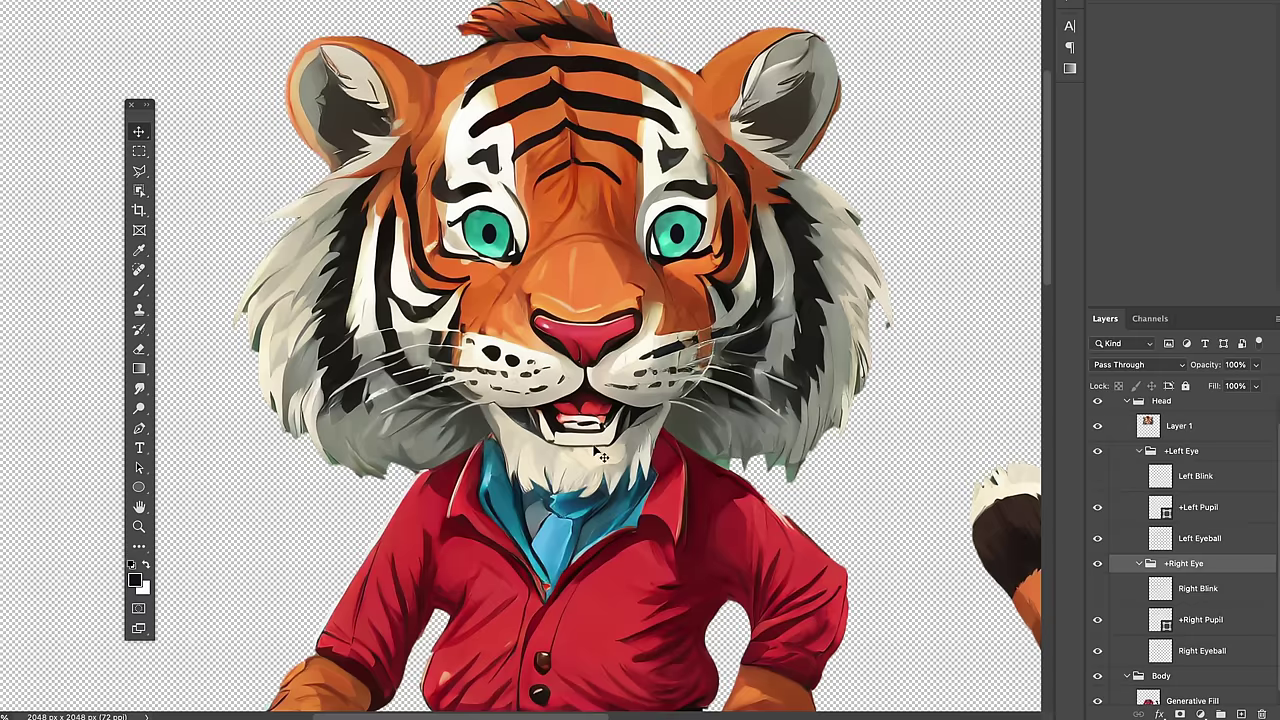
# Step: Return to Photoshop, select the head artwork on Layer 1, and hide the Body group to isolate the head
pyautogui.moveTo(600, 461); pyautogui.dragTo(570, 441)
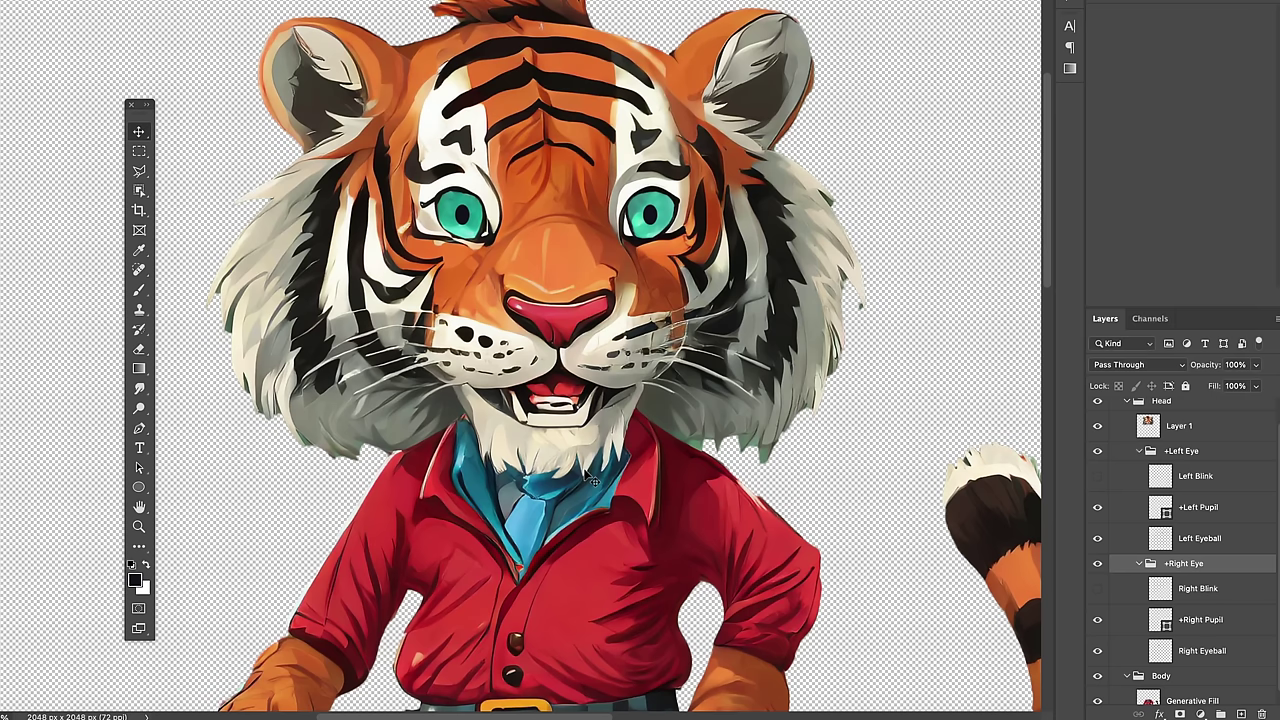
pyautogui.moveTo(535, 518); pyautogui.dragTo(533, 503)
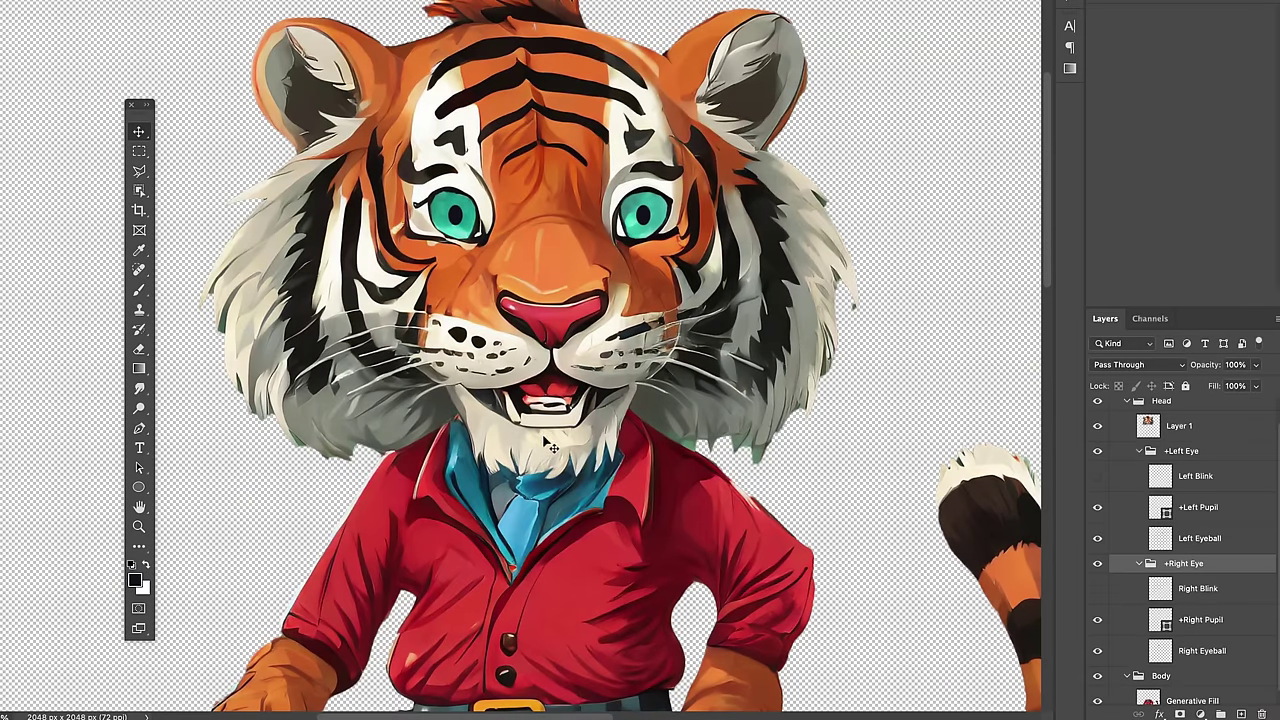
pyautogui.scroll(3, 545, 440)
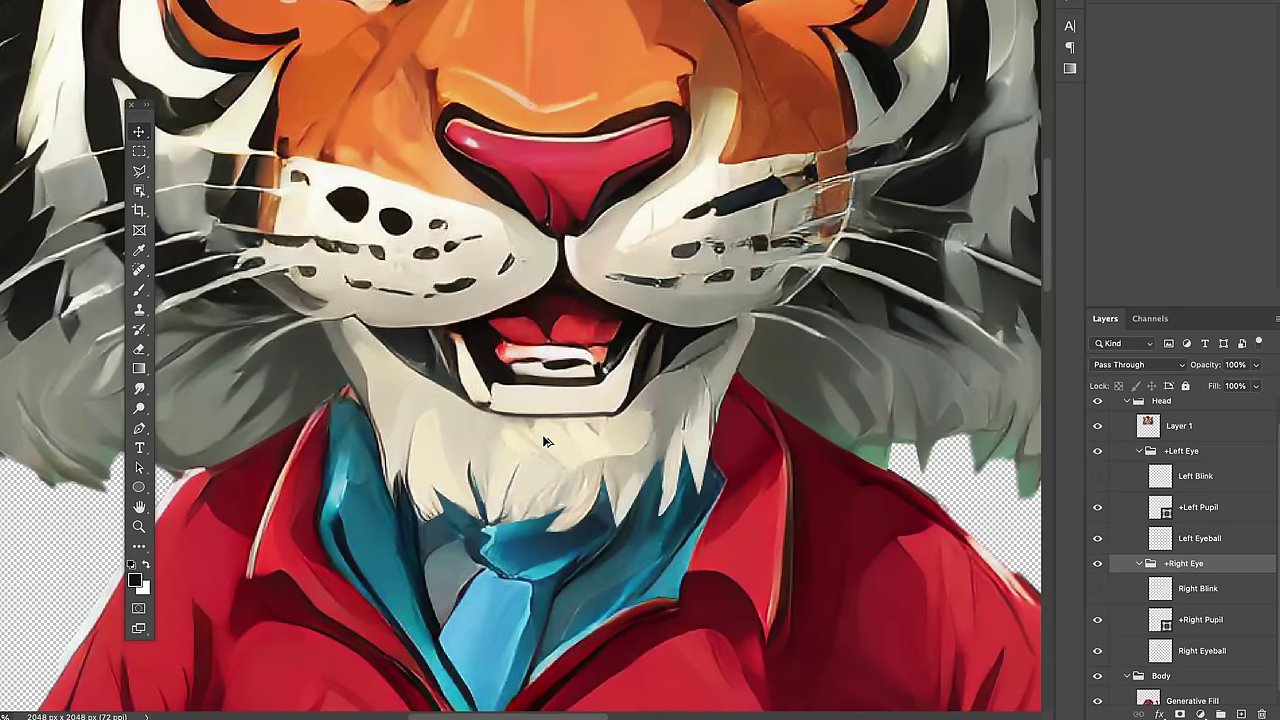
pyautogui.rightClick(594, 385)
pyautogui.click(624, 384)
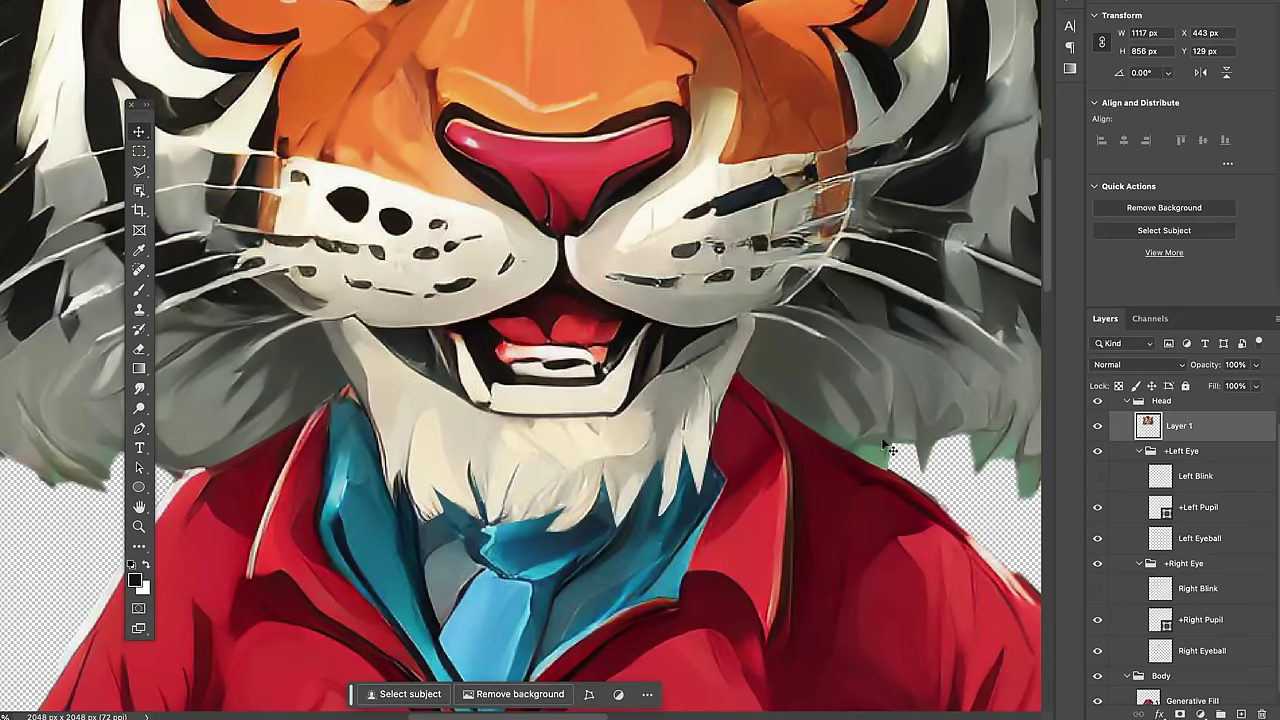
pyautogui.click(1096, 428)
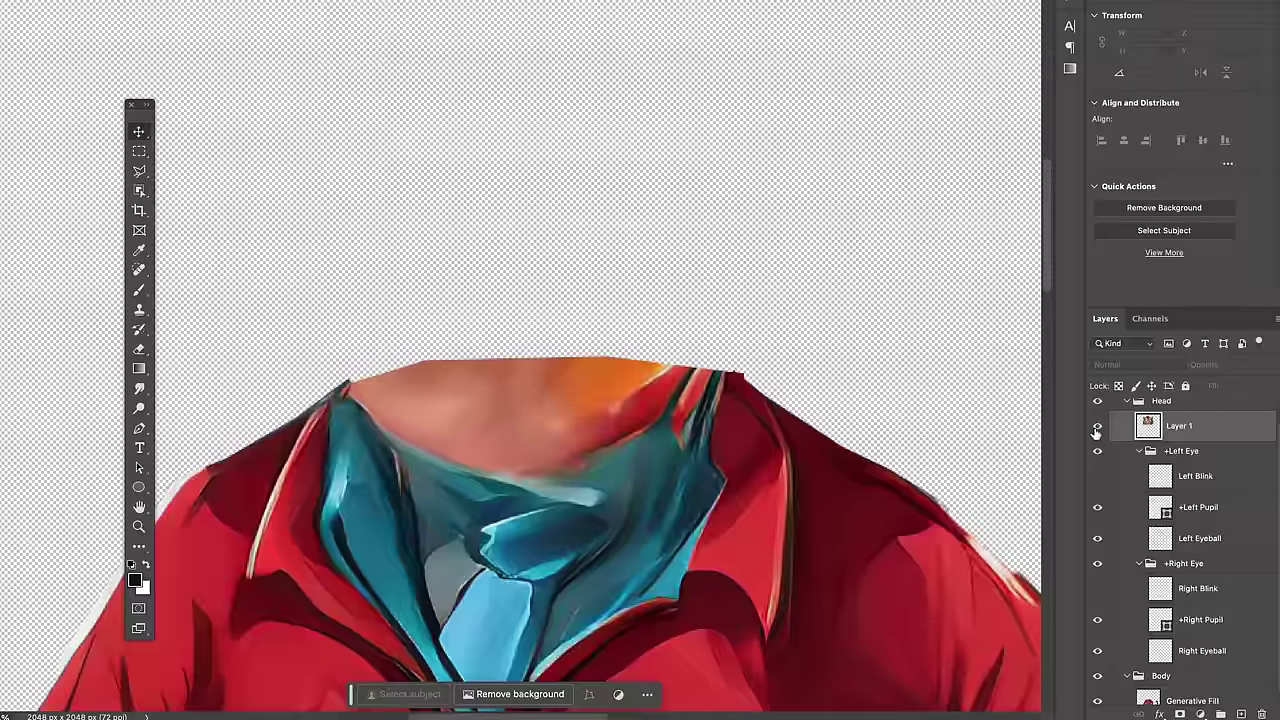
pyautogui.click(1096, 428)
pyautogui.scroll(-1, 1189, 533)
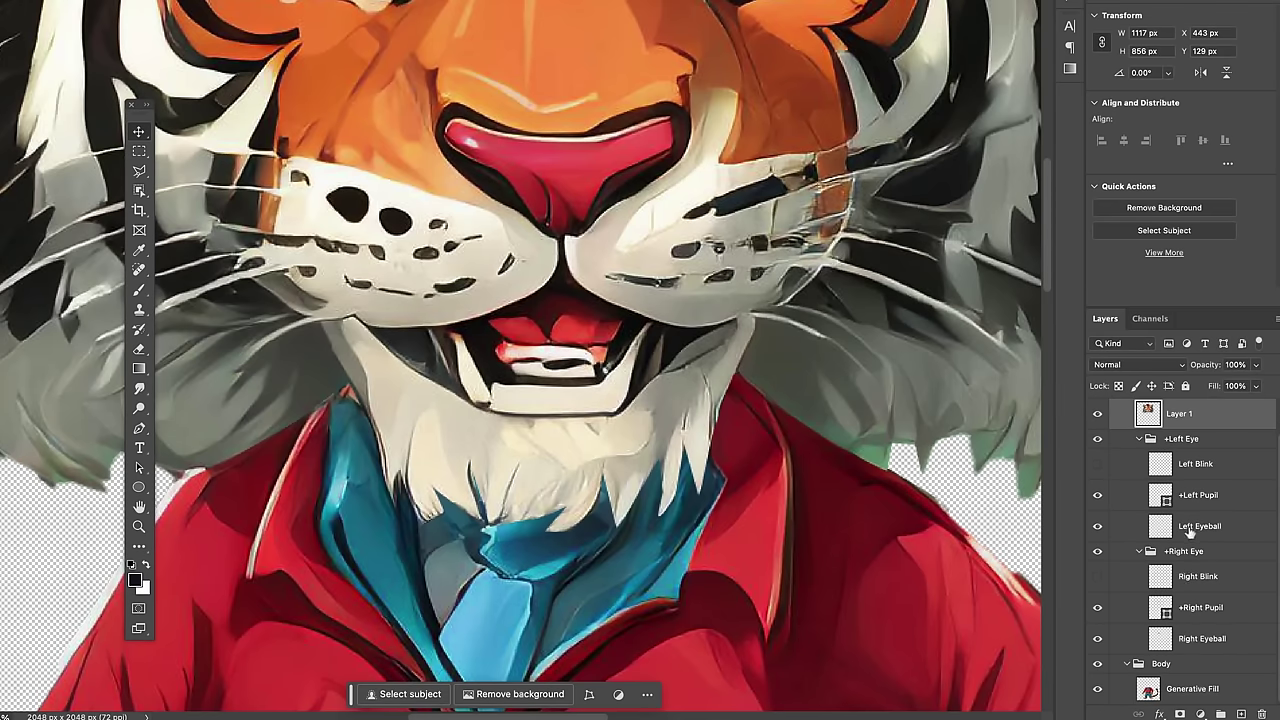
pyautogui.click(1097, 664)
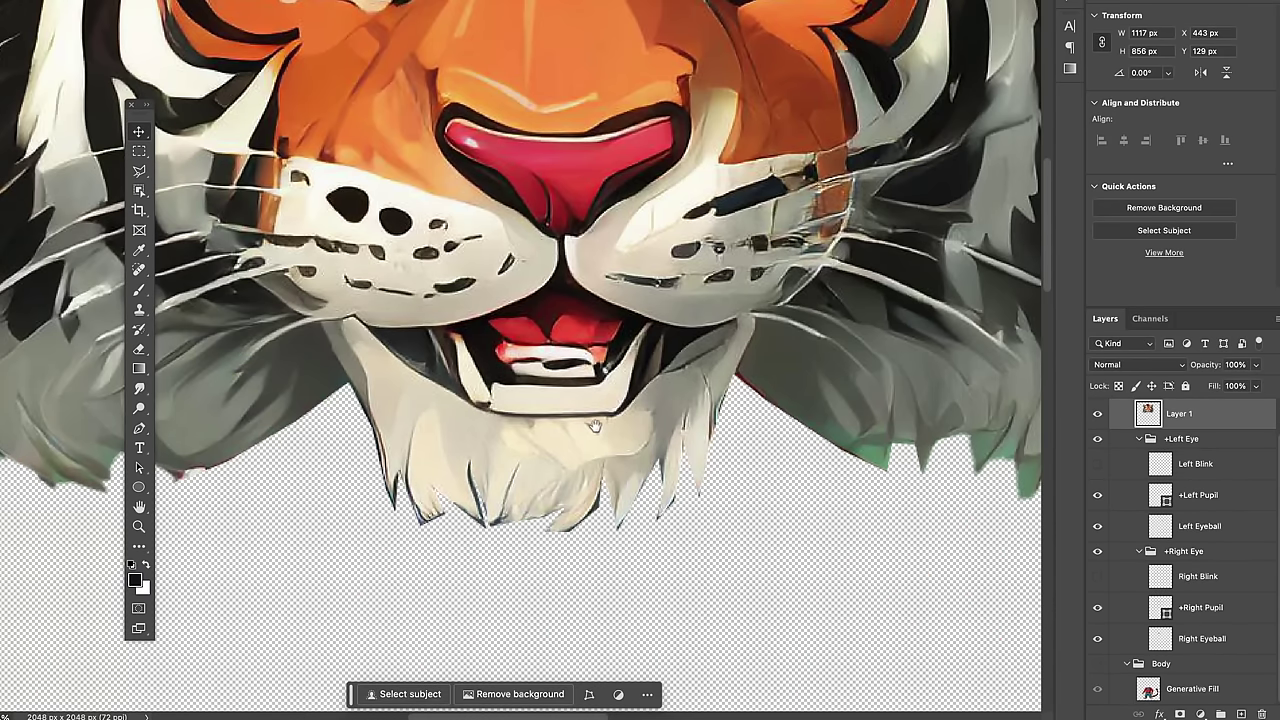
pyautogui.moveTo(600, 430); pyautogui.dragTo(556, 469)
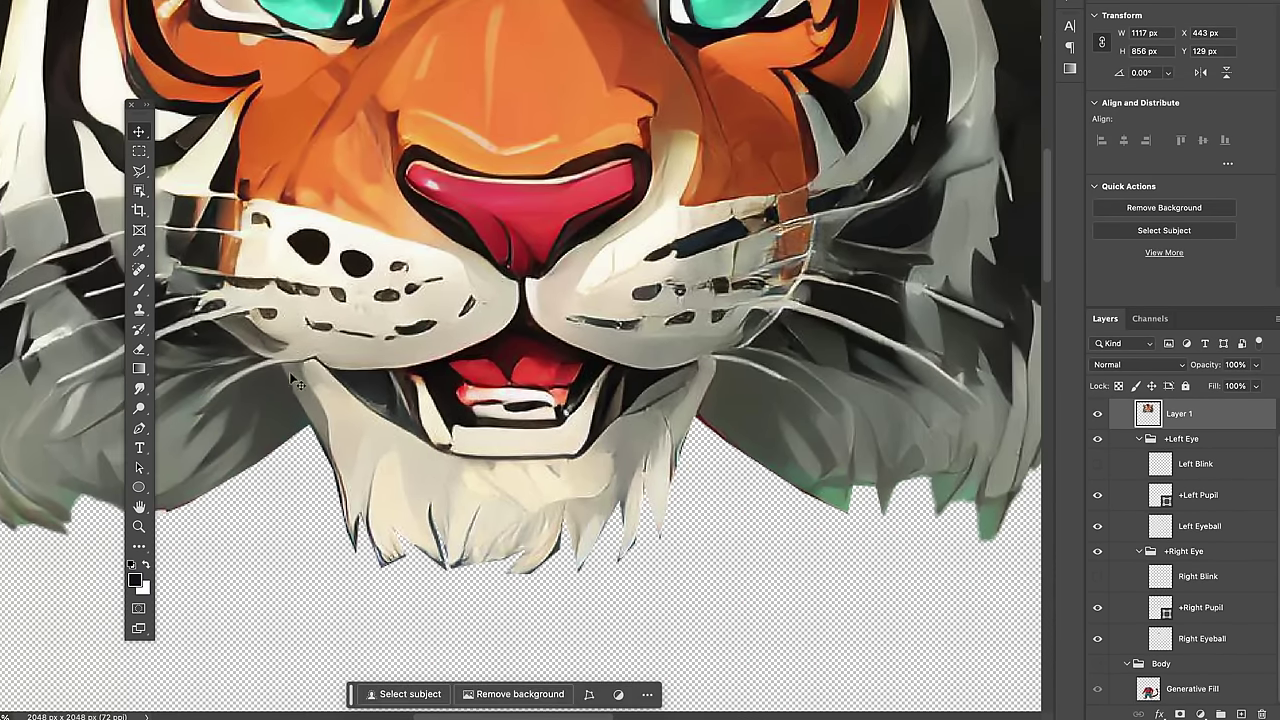
# Step: Outline the mouth and chin with a lasso selection about 324 × 245 px, then cut and paste them in place onto a new layer
pyautogui.click(139, 170)
pyautogui.moveTo(286, 368)
pyautogui.mouseDown()
pyautogui.moveTo(308, 436)
pyautogui.moveTo(331, 609)
pyautogui.moveTo(621, 637)
pyautogui.moveTo(709, 595)
pyautogui.moveTo(693, 464)
pyautogui.moveTo(713, 354)
pyautogui.moveTo(644, 370)
pyautogui.moveTo(541, 329)
pyautogui.moveTo(288, 366)
pyautogui.mouseUp()
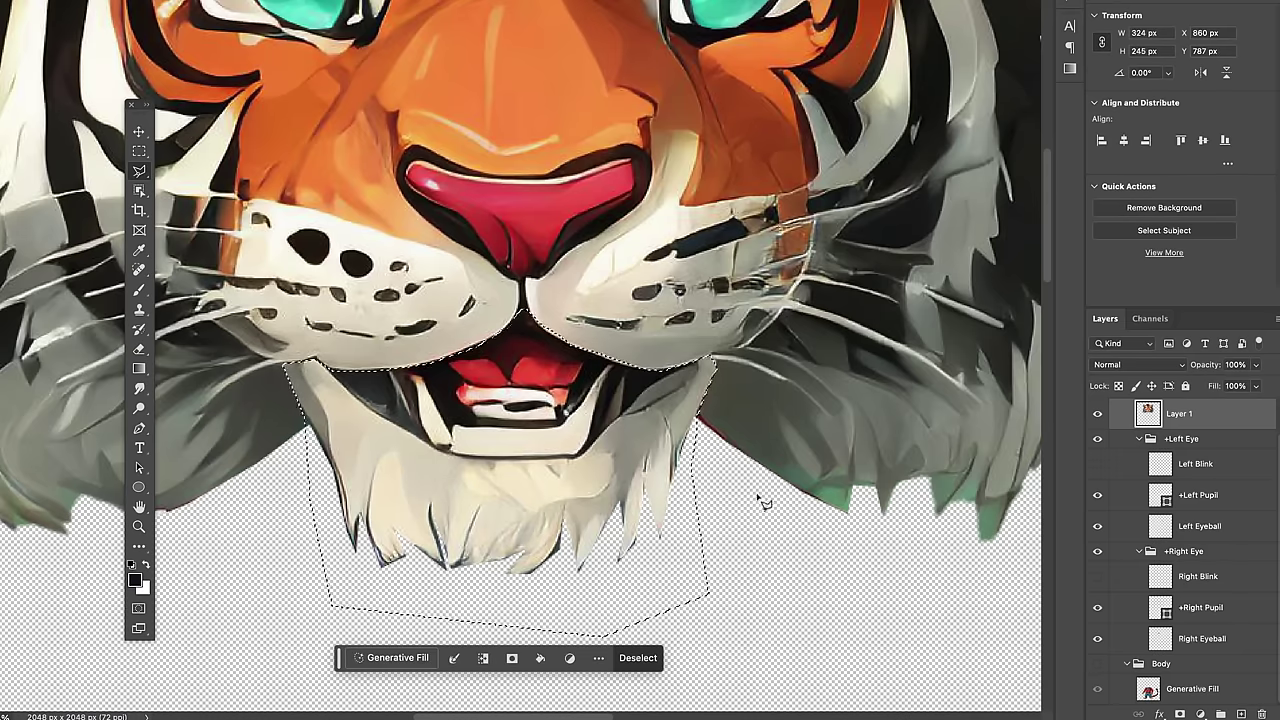
pyautogui.press('Delete')
pyautogui.hotkey('ctrl', 'd')
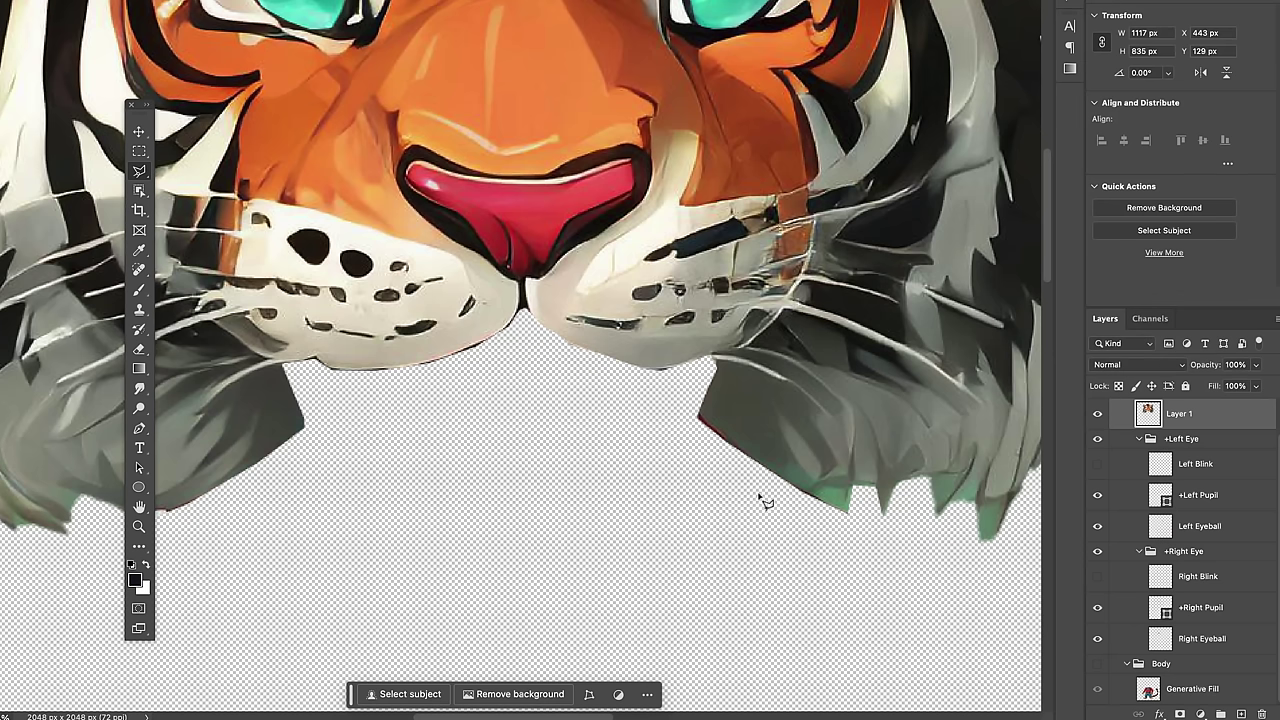
pyautogui.hotkey('ctrl', 'v')
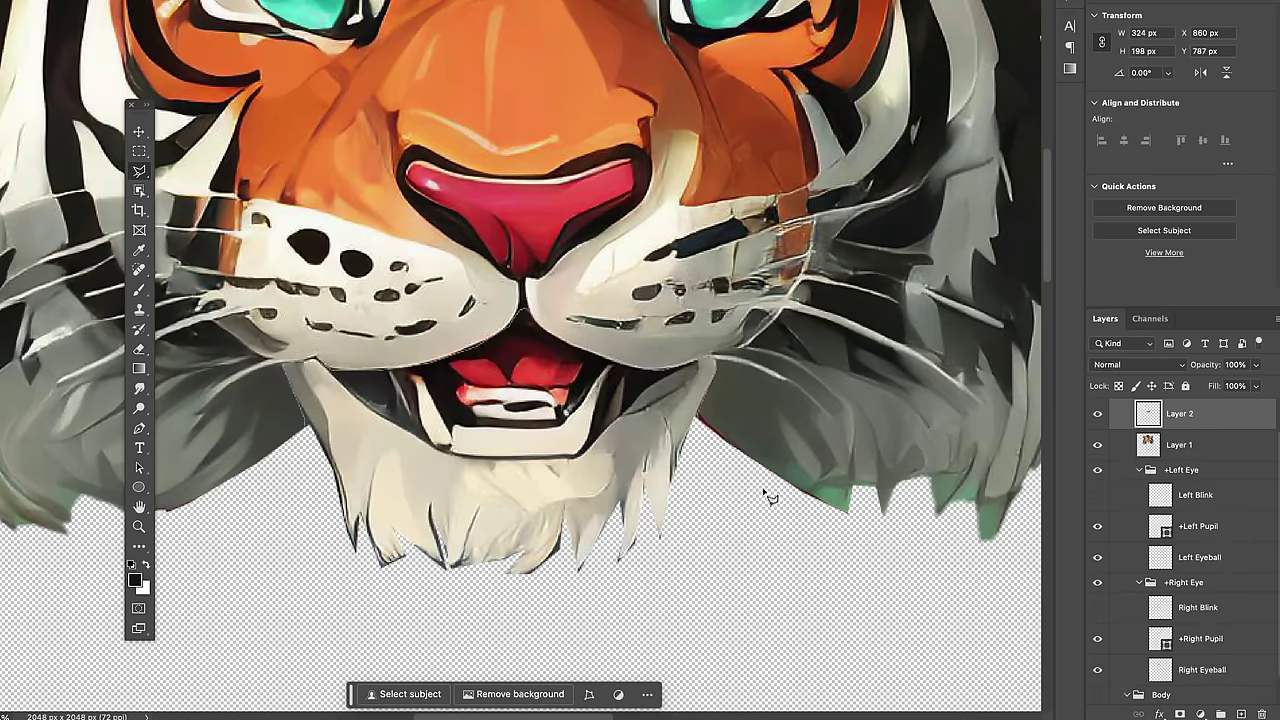
# Step: Move the cut-out jaw down about 39 px and place its layer directly below Layer 1
pyautogui.click(139, 131)
pyautogui.moveTo(565, 417); pyautogui.dragTo(597, 466)
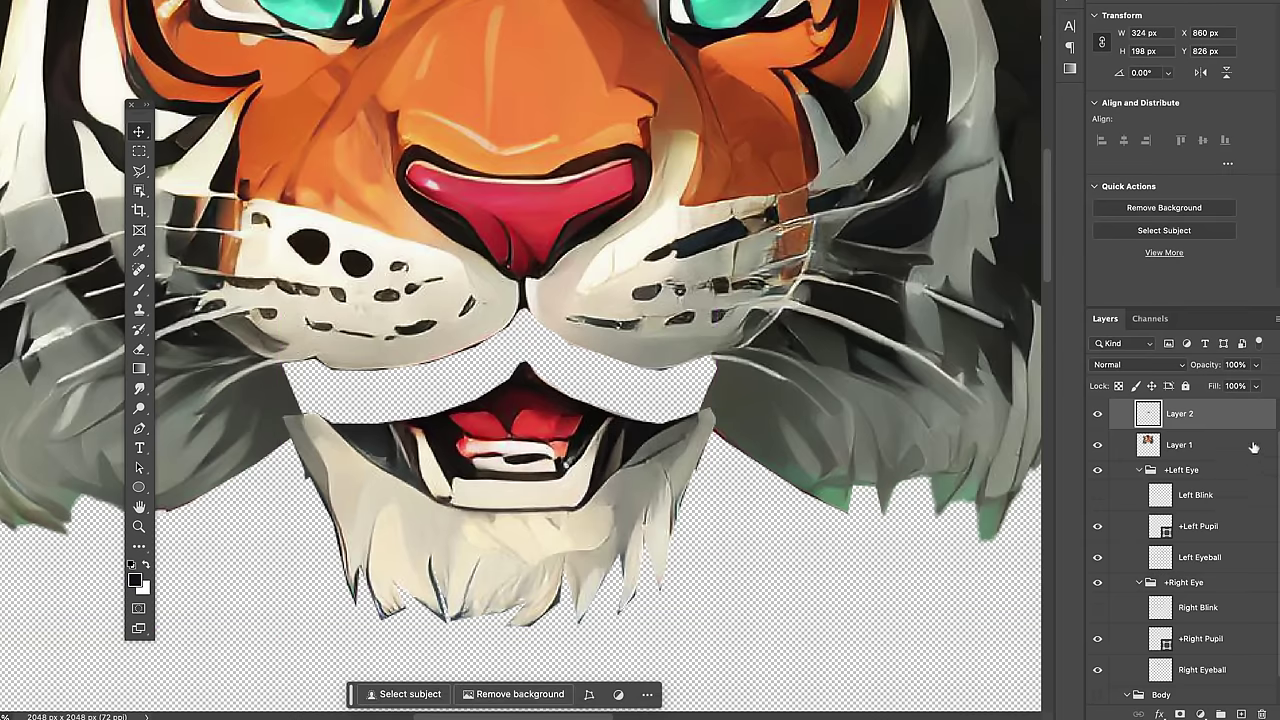
pyautogui.moveTo(1201, 421); pyautogui.dragTo(1189, 452)
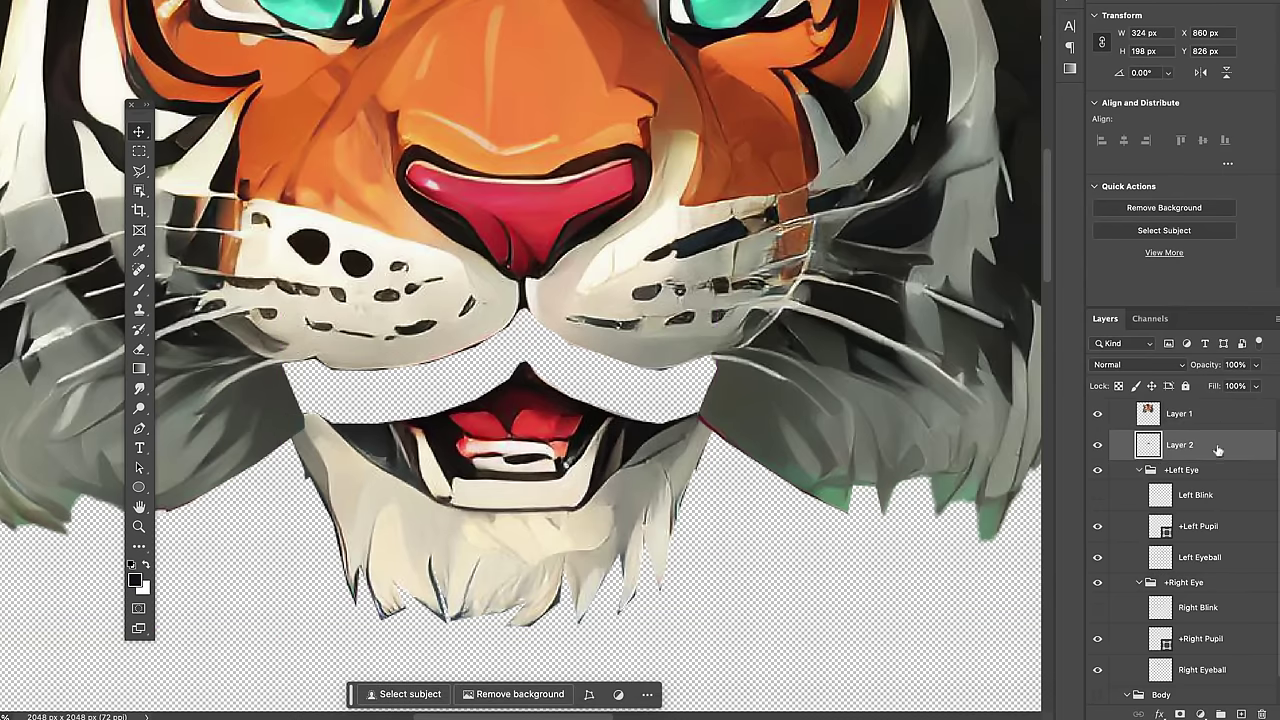
# Step: Rename the jaw layer +jaw
pyautogui.scroll(1, 1160, 454)
pyautogui.doubleClick(1182, 476)
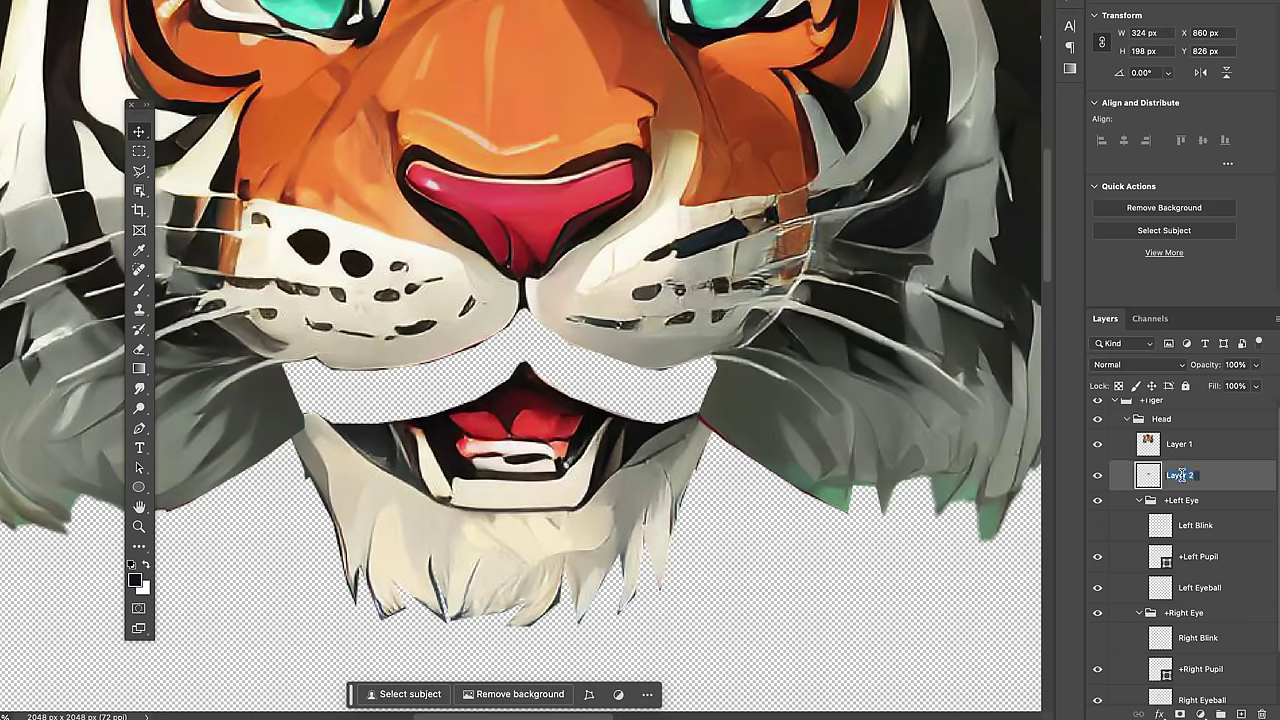
pyautogui.write('+jaw')
pyautogui.press('Return')
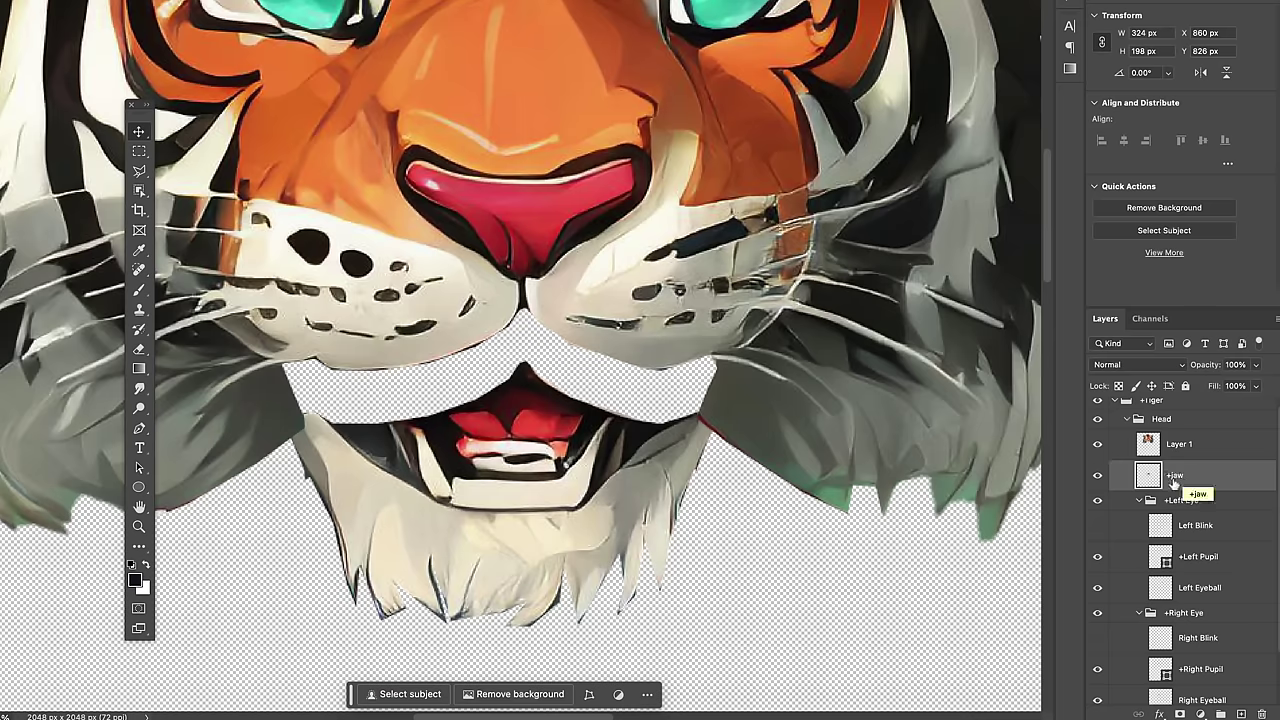
# Step: Move the jaw farther down from the muzzle to about Y 875 px, leaving a wider gap above the mouth
pyautogui.scroll(-2, 664, 524)
pyautogui.moveTo(541, 436); pyautogui.dragTo(552, 524)
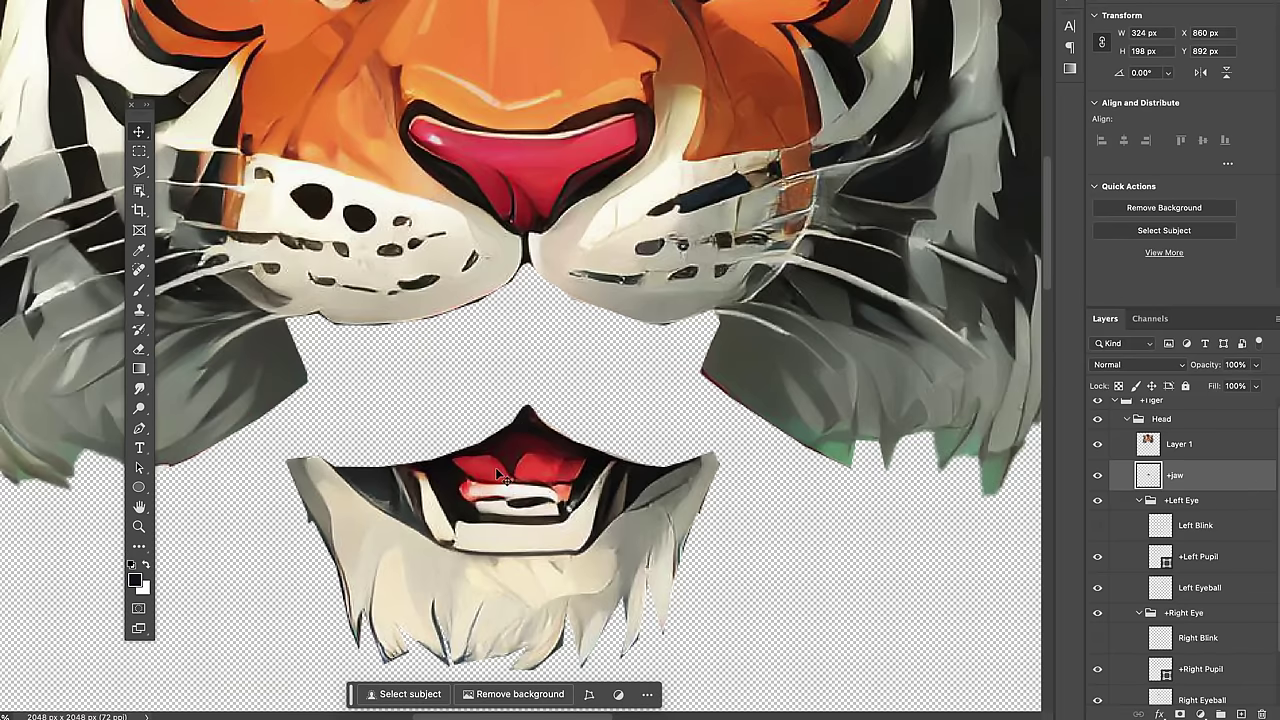
pyautogui.moveTo(520, 544); pyautogui.dragTo(510, 493)
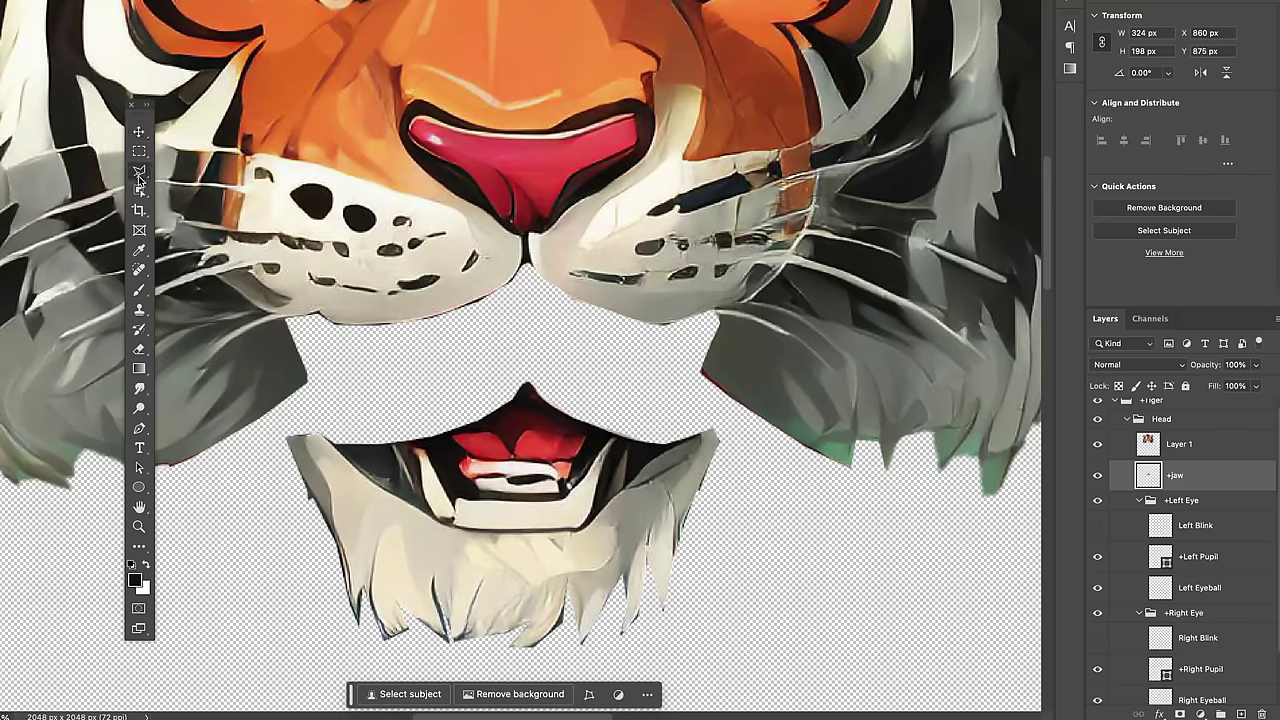
# Step: Lasso an area about 326 × 110 px over the jaw's upper edge and run Generative Fill with an empty prompt
pyautogui.moveTo(297, 447)
pyautogui.mouseDown()
pyautogui.moveTo(290, 374)
pyautogui.moveTo(309, 348)
pyautogui.moveTo(504, 304)
pyautogui.moveTo(577, 315)
pyautogui.moveTo(711, 376)
pyautogui.moveTo(723, 448)
pyautogui.moveTo(705, 437)
pyautogui.moveTo(624, 454)
pyautogui.moveTo(540, 404)
pyautogui.moveTo(438, 448)
pyautogui.moveTo(320, 441)
pyautogui.moveTo(340, 455)
pyautogui.moveTo(300, 442)
pyautogui.mouseUp()
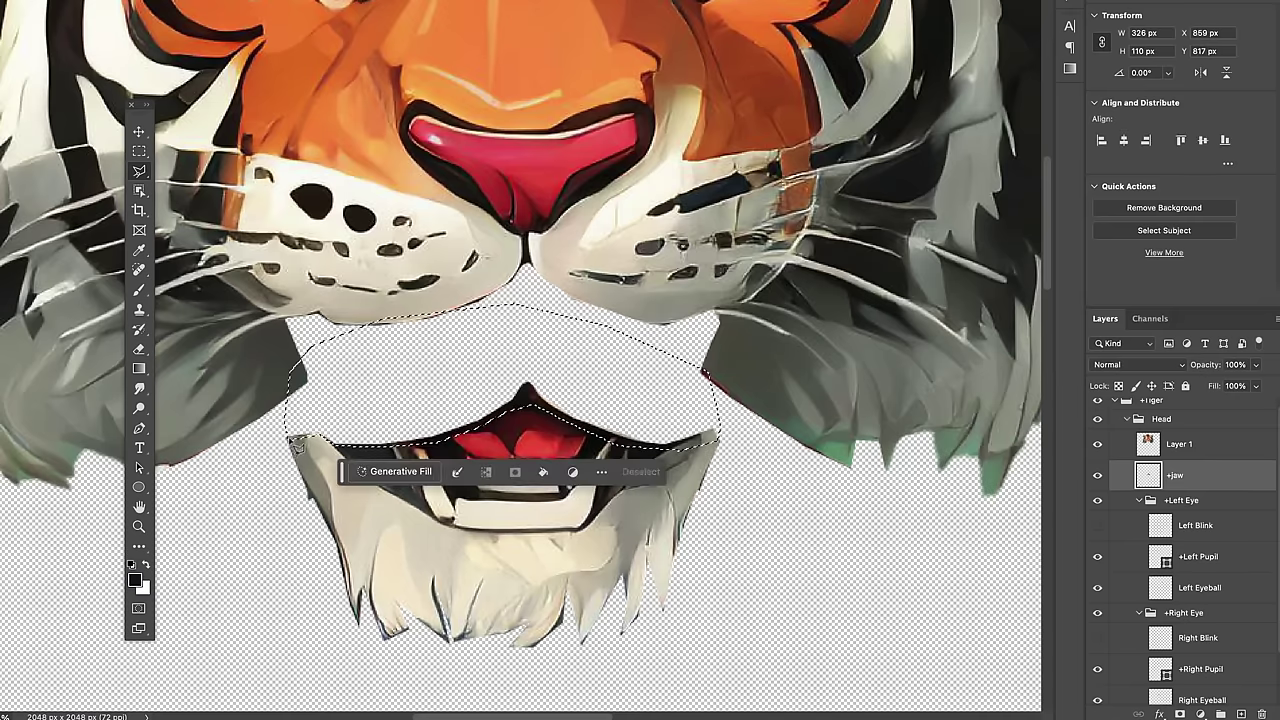
pyautogui.click(395, 470)
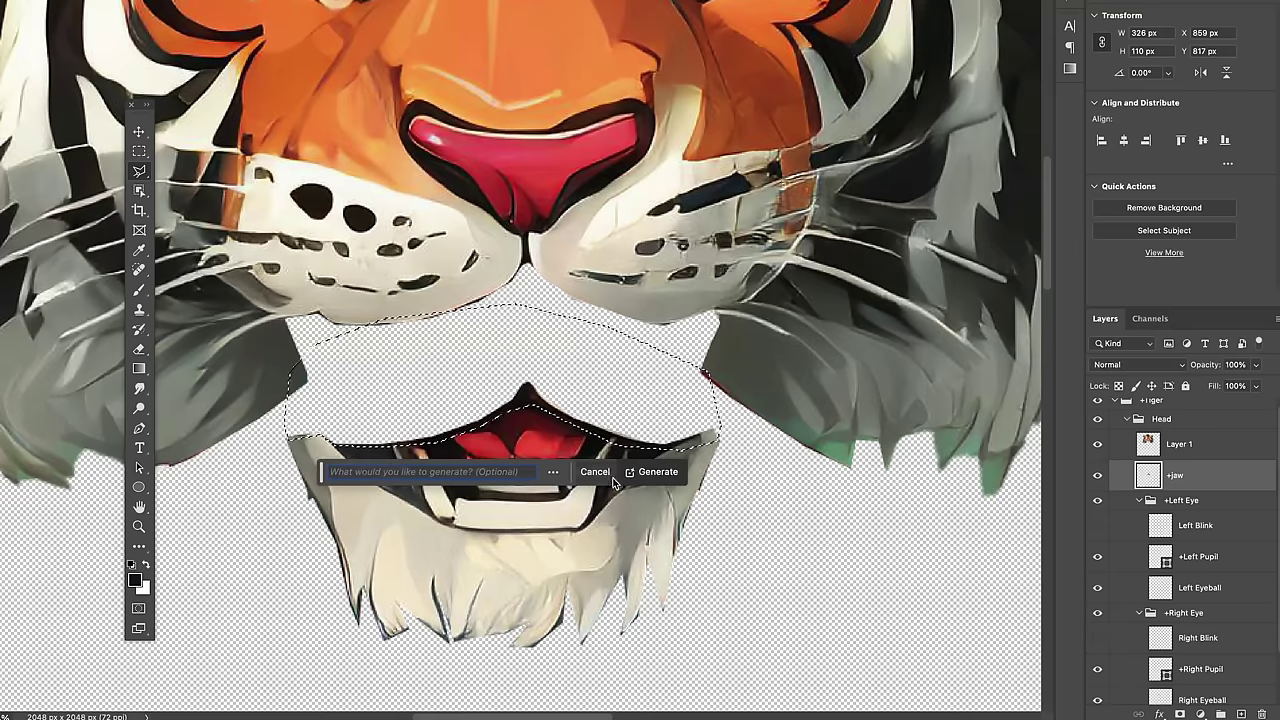
pyautogui.click(655, 472)
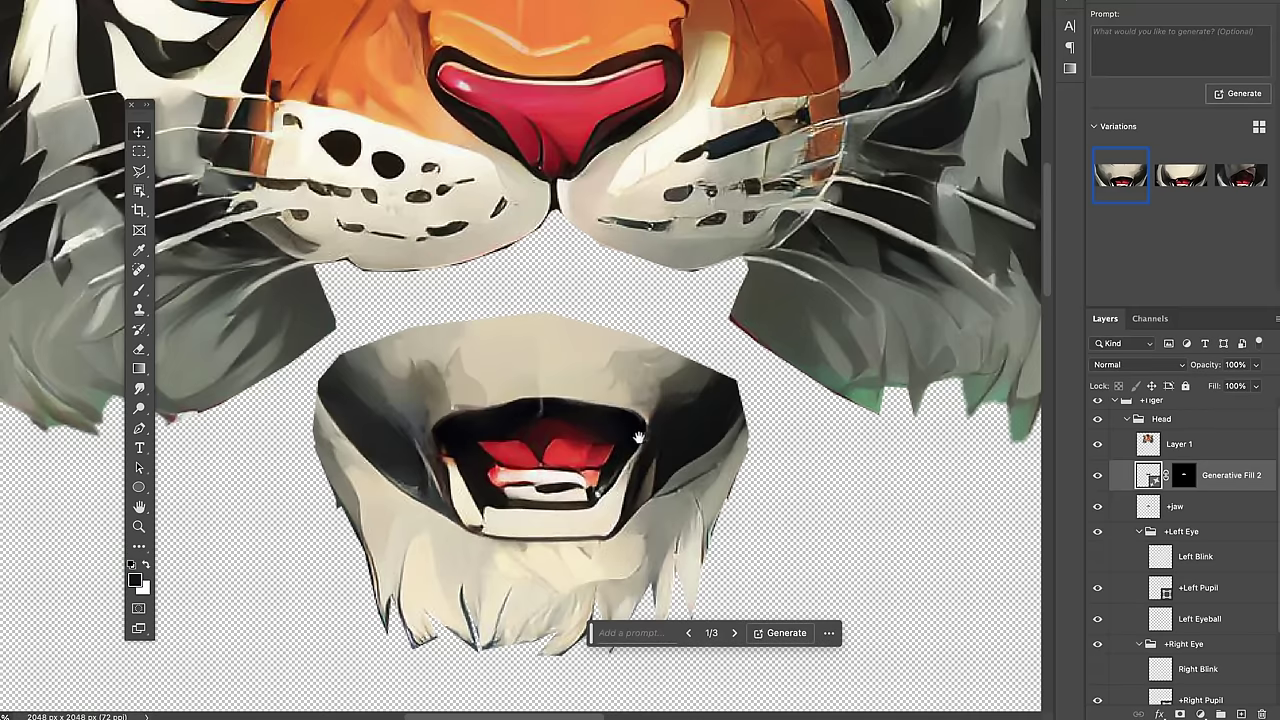
# Step: Compare the generated mouth variations and choose the third one, with the dark red open mouth interior
pyautogui.moveTo(638, 437); pyautogui.dragTo(582, 483)
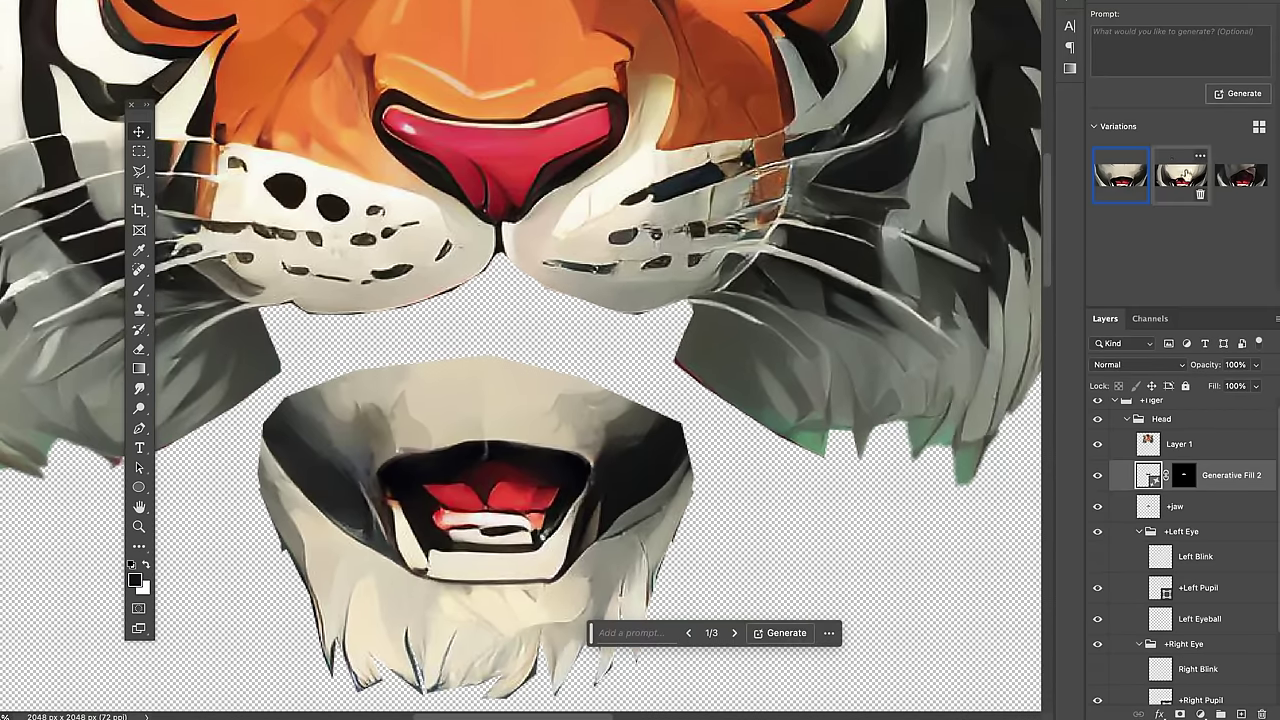
pyautogui.click(1186, 175)
pyautogui.click(1246, 178)
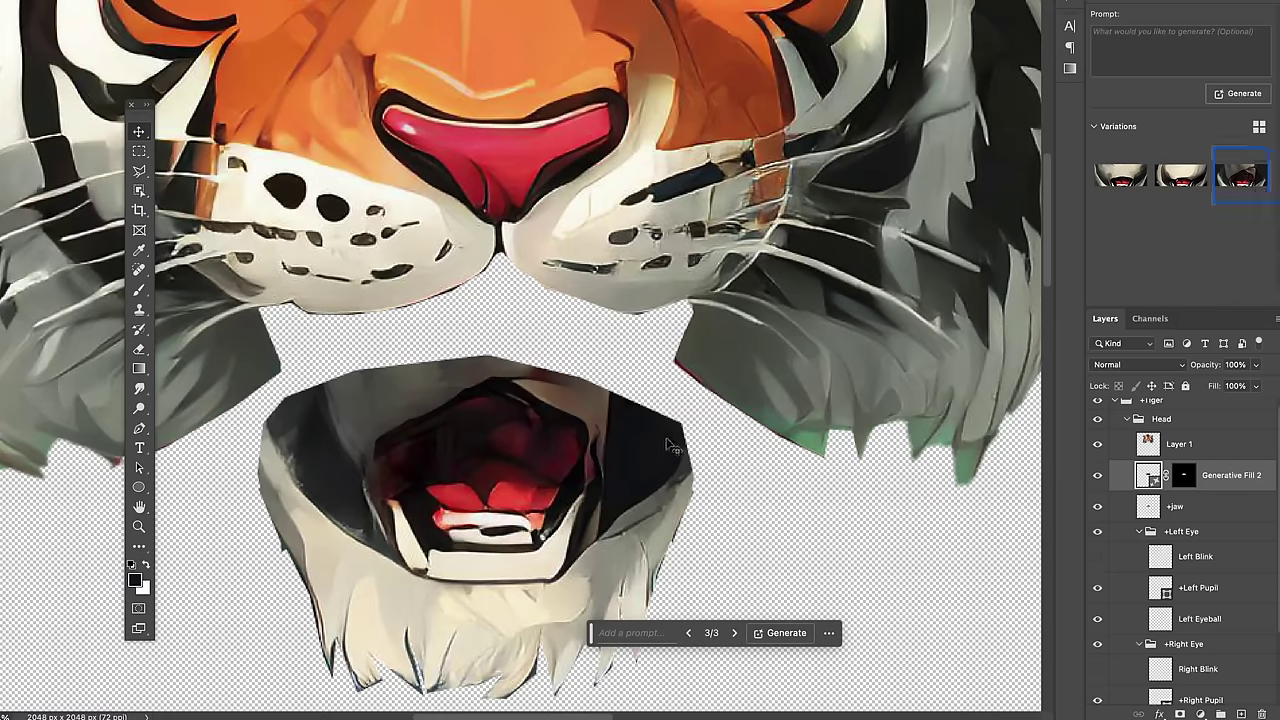
# Step: Select the generated mouth together with the +jaw layer and move both up behind the muzzle to about Y 739 px, trying different mouth openings
pyautogui.click(1200, 507)
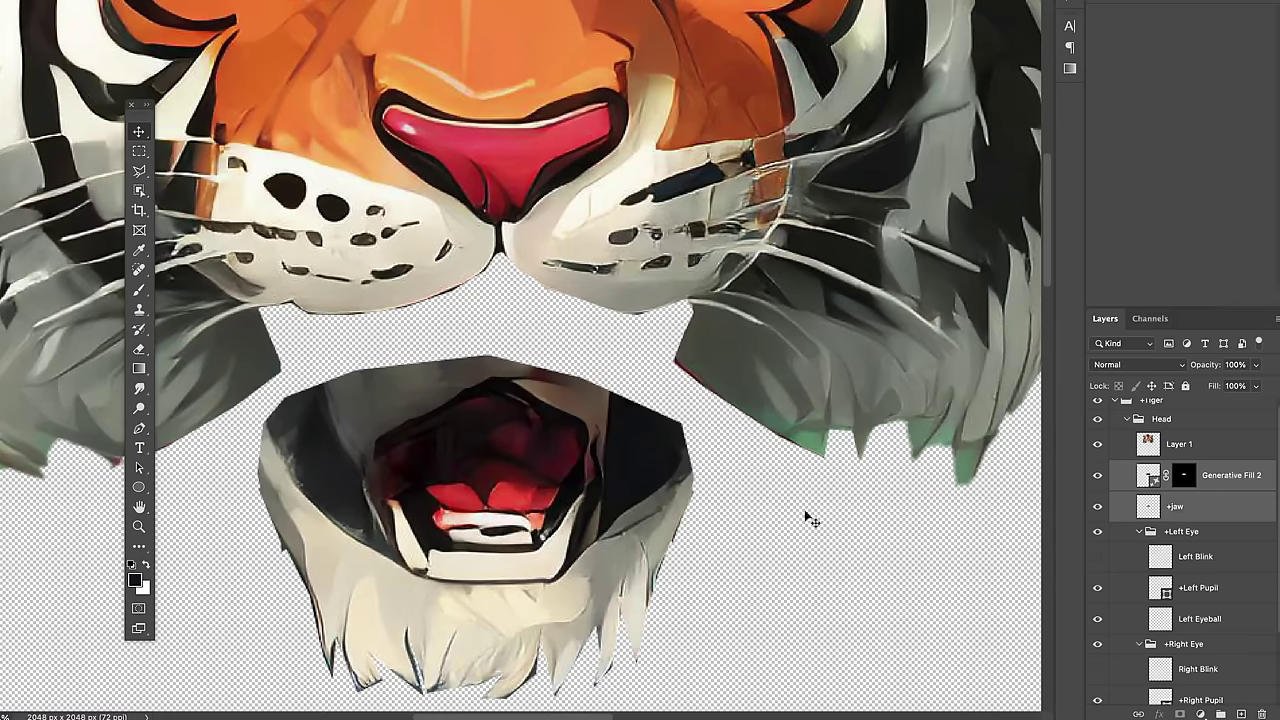
pyautogui.moveTo(651, 520); pyautogui.dragTo(600, 402)
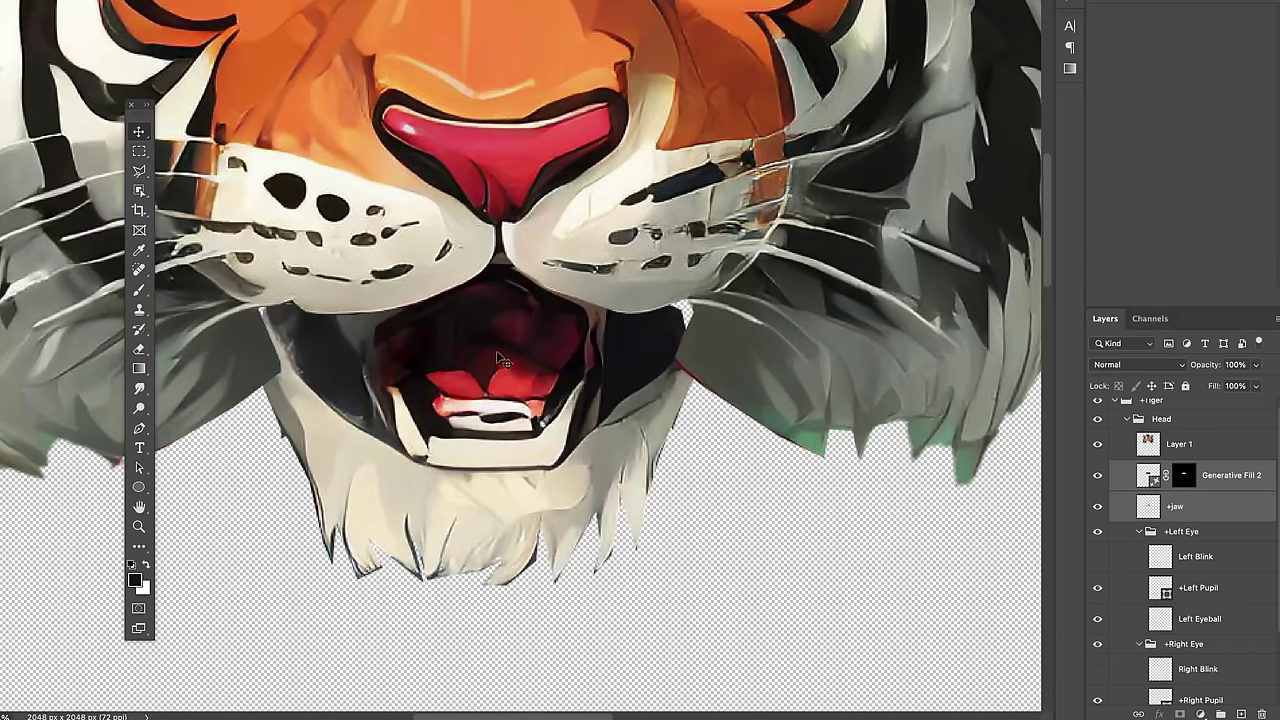
pyautogui.moveTo(517, 370); pyautogui.dragTo(526, 457)
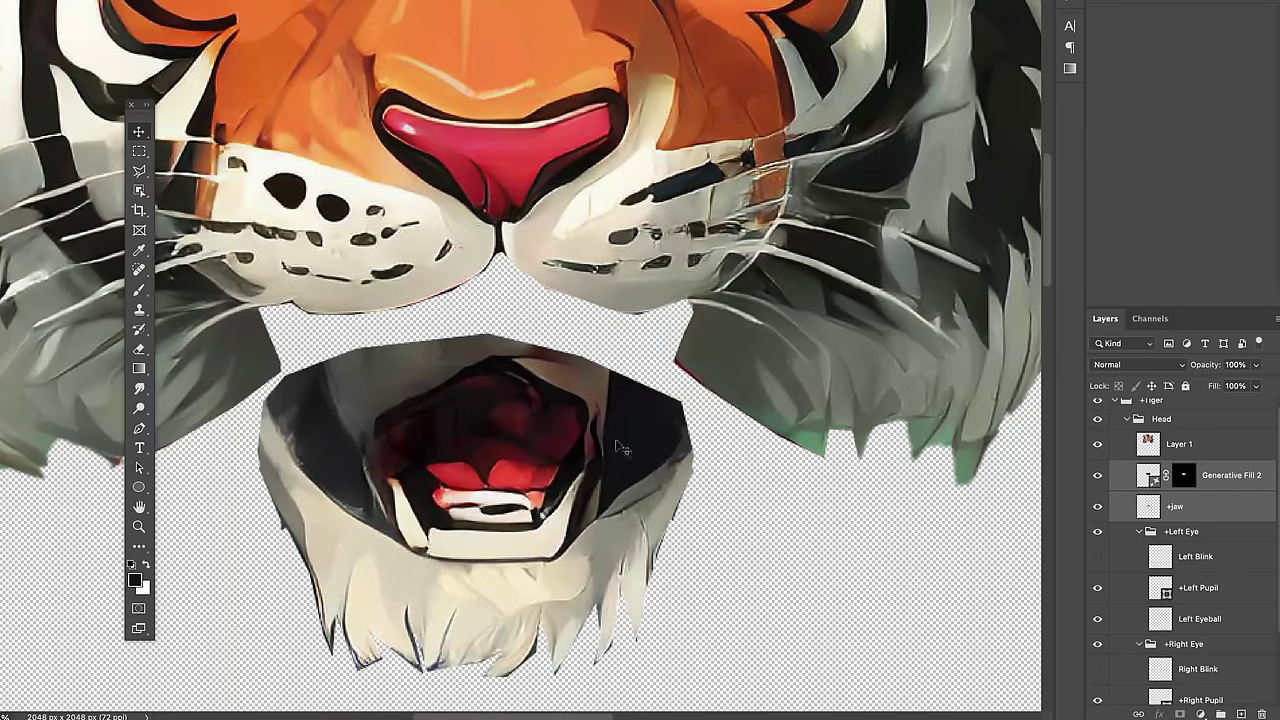
pyautogui.moveTo(585, 440); pyautogui.dragTo(549, 385)
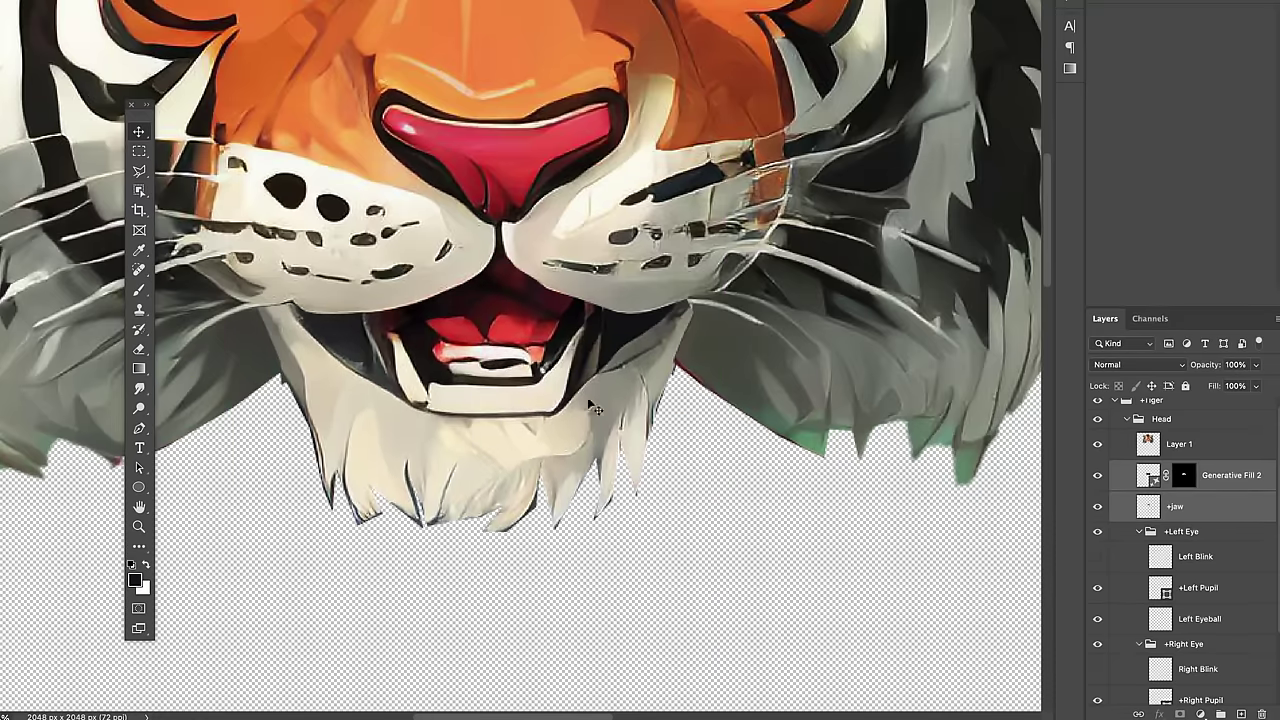
# Step: Merge the generated mouth with the jaw layer and rename the merged layer +jaw
pyautogui.rightClick(1229, 510)
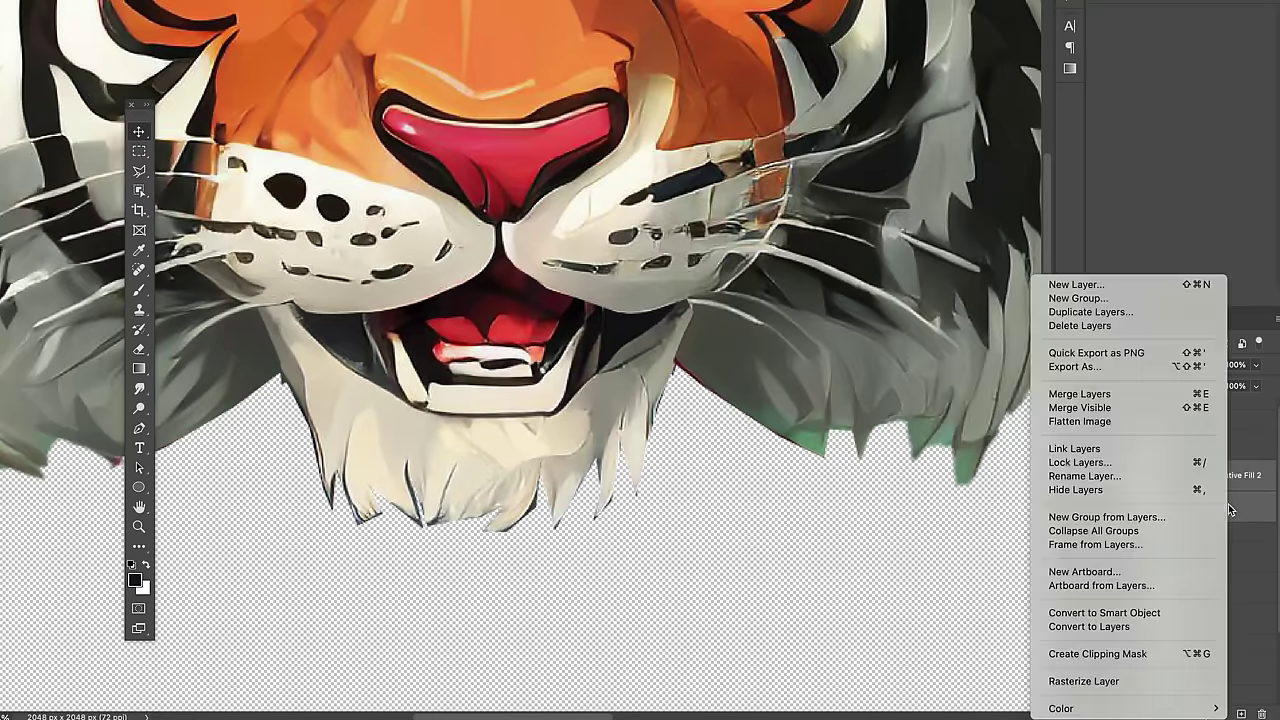
pyautogui.click(1134, 395)
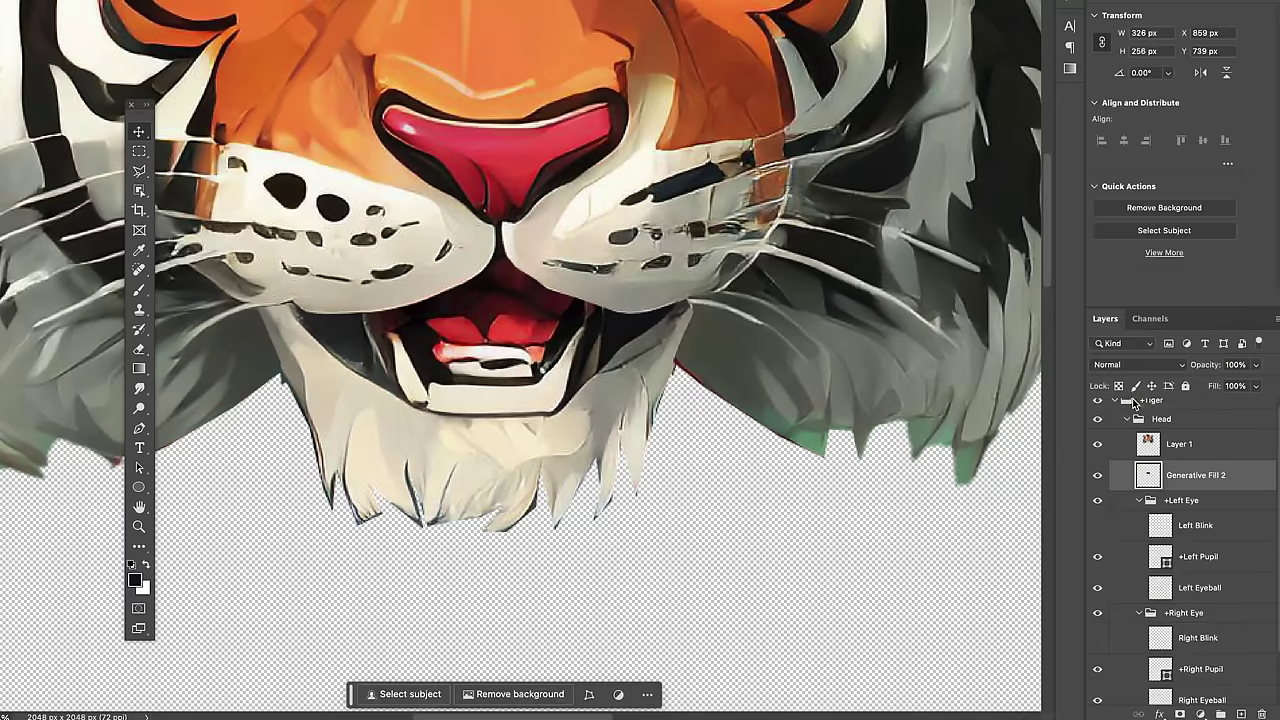
pyautogui.doubleClick(1197, 477)
pyautogui.write('+jaw')
# Step: Add an empty layer directly beneath +jaw and hide the jaw to expose the transparent gap under the muzzle
pyautogui.moveTo(568, 382); pyautogui.dragTo(562, 438)
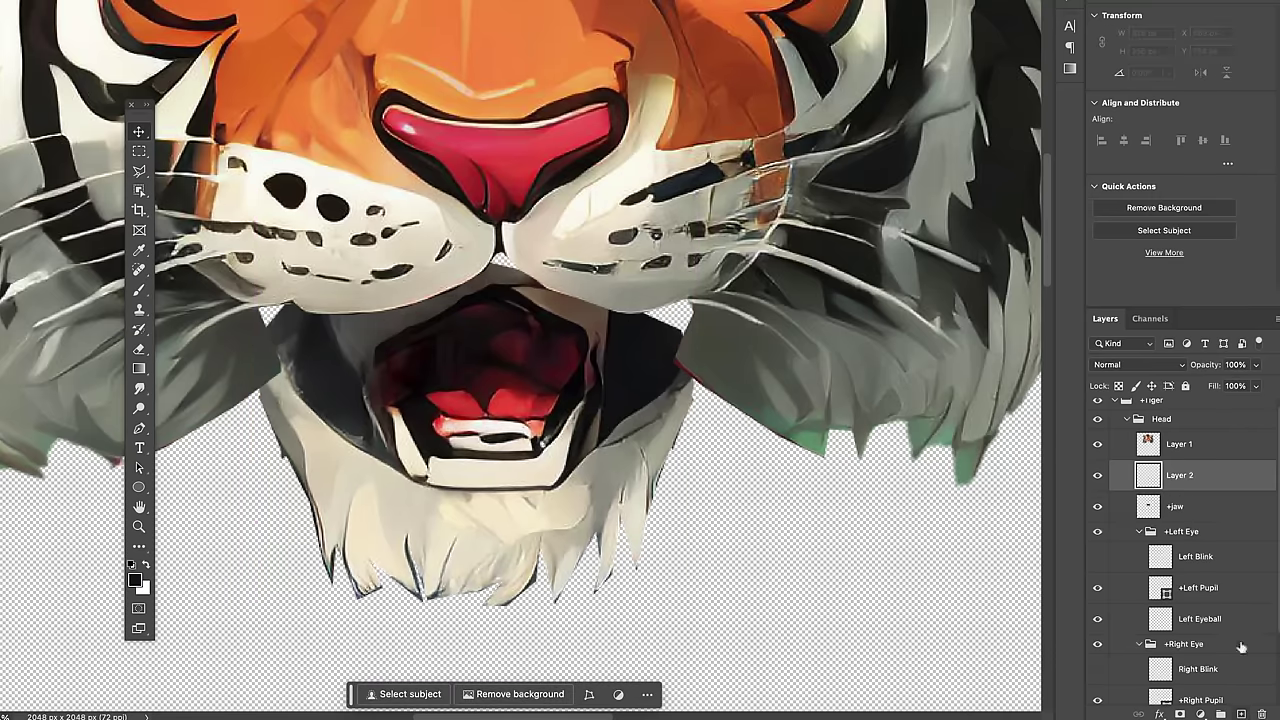
pyautogui.hotkey('ctrl', 'shift', 'alt', 'n')
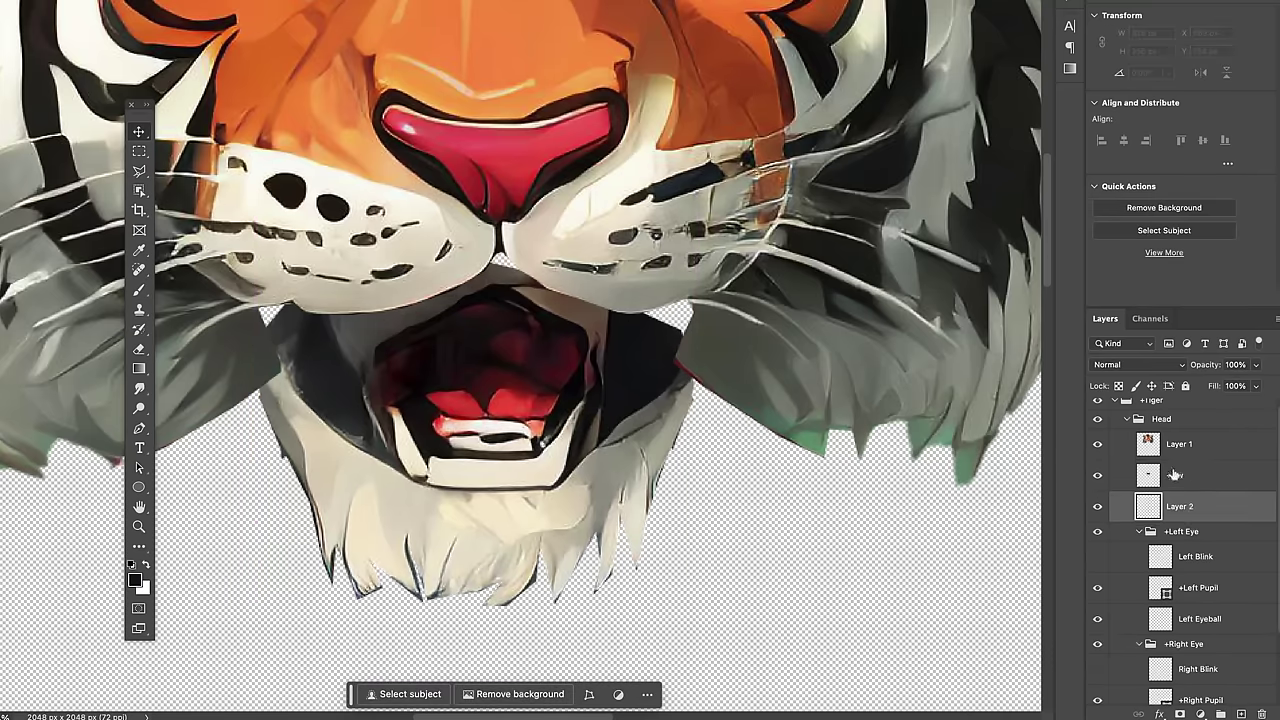
pyautogui.click(1102, 476)
# Step: Lasso an area about 361 × 125 px across the lower muzzle and the gap between the cheeks
pyautogui.click(139, 171)
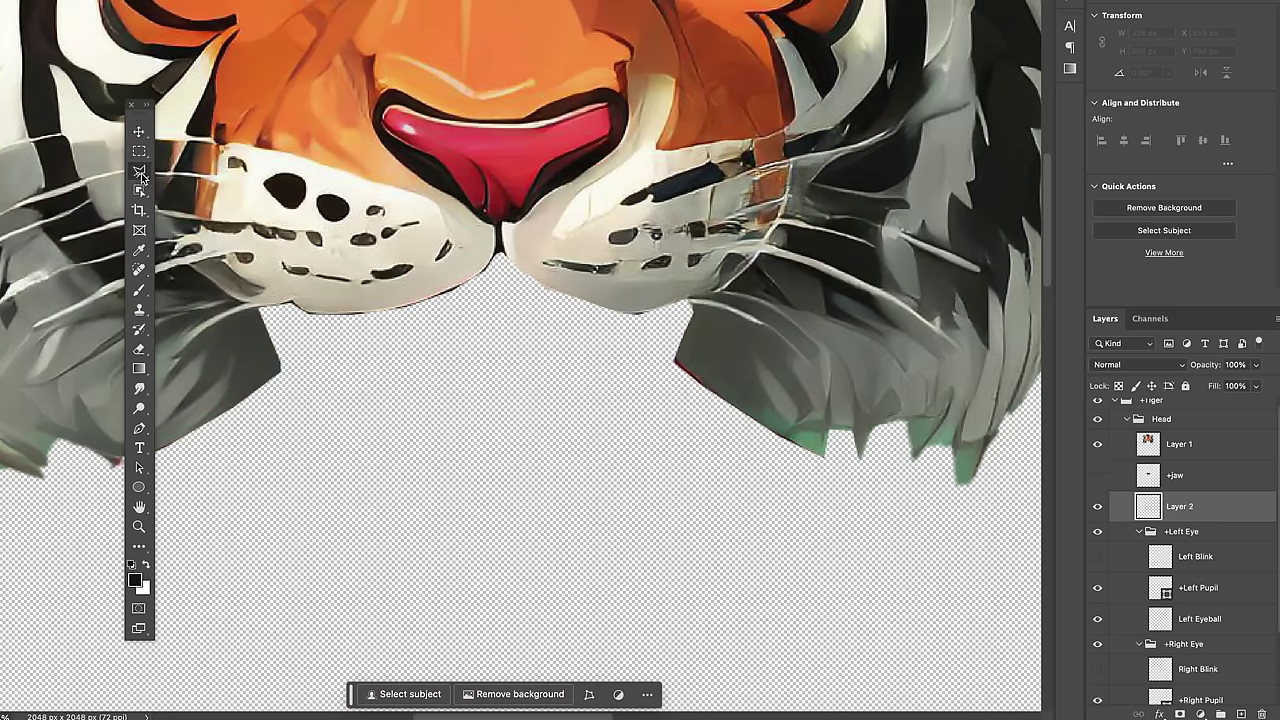
pyautogui.click(280, 370)
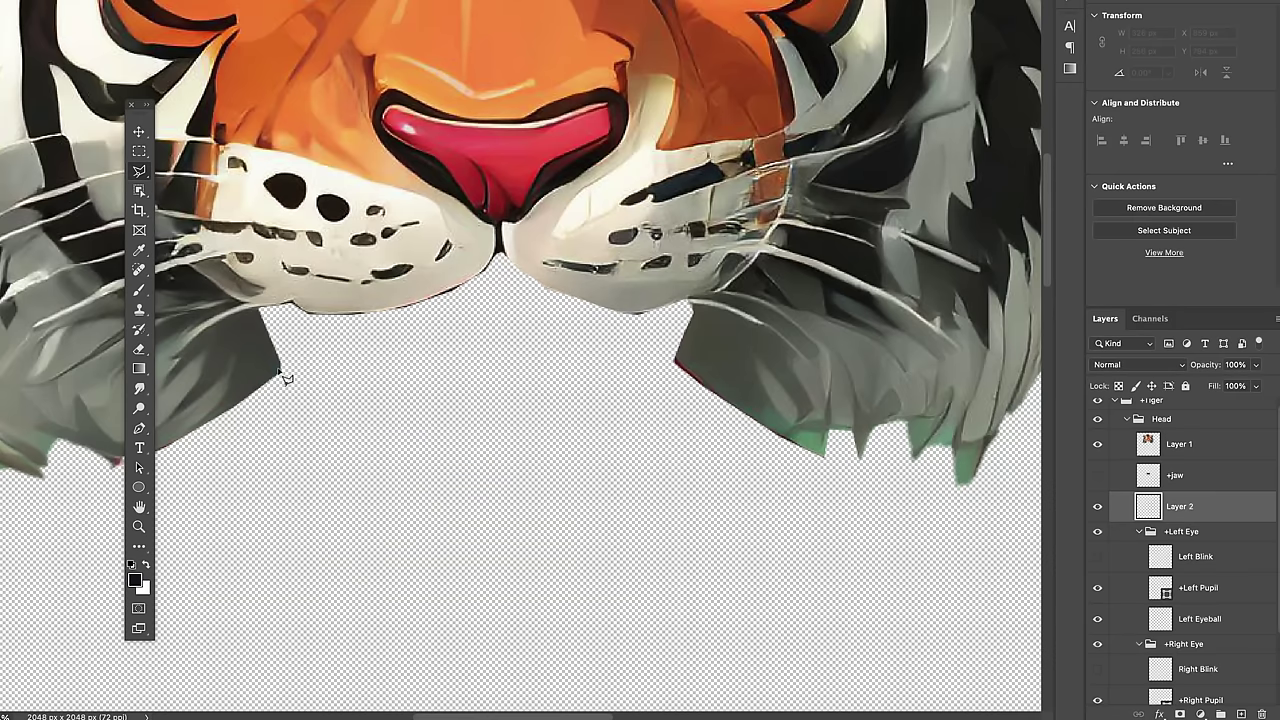
pyautogui.click(714, 364)
pyautogui.click(708, 203)
pyautogui.click(430, 204)
pyautogui.click(230, 232)
pyautogui.doubleClick(234, 358)
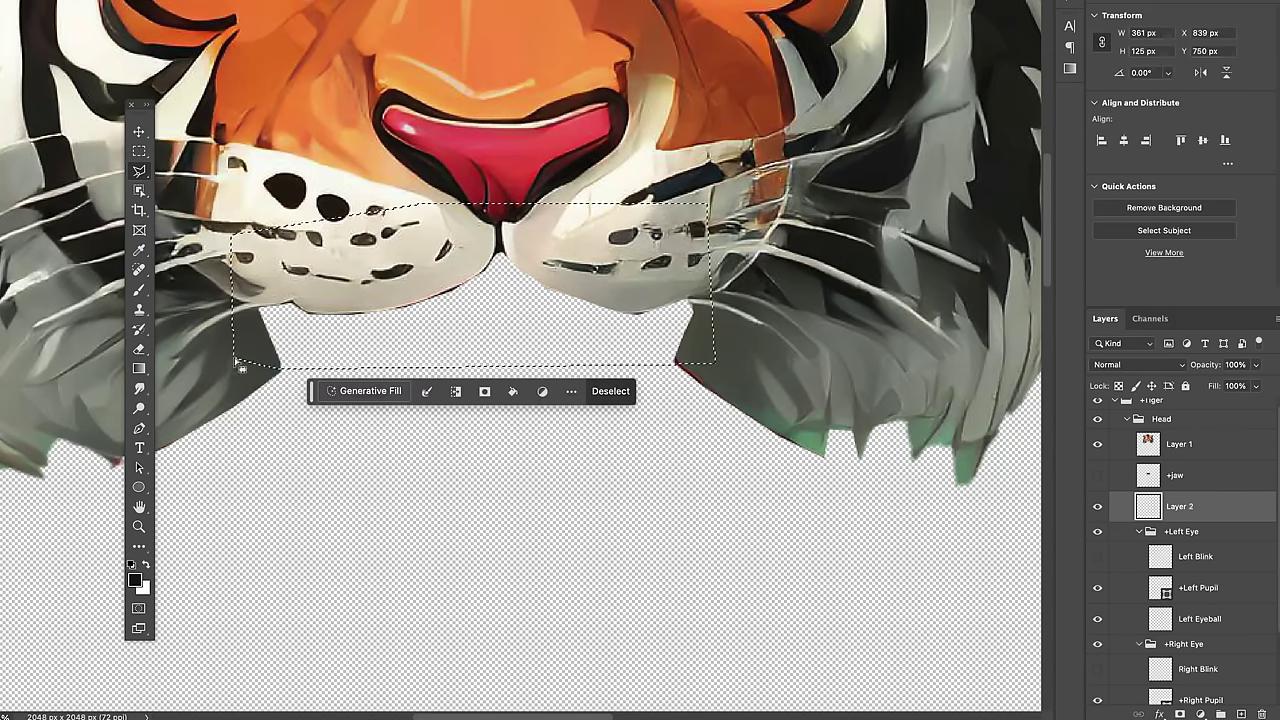
# Step: Fill the lassoed area on the new layer with near-black using the Paint Bucket and deselect it
pyautogui.rightClick(140, 370)
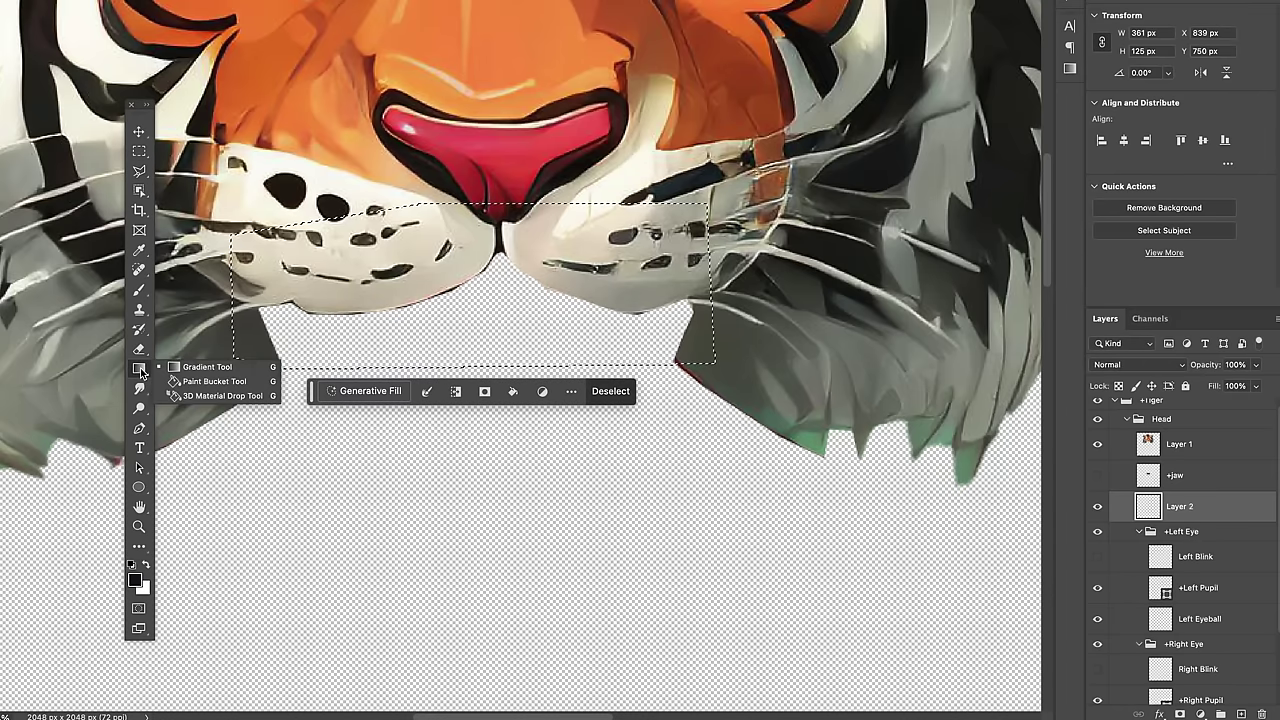
pyautogui.click(207, 383)
pyautogui.click(452, 327)
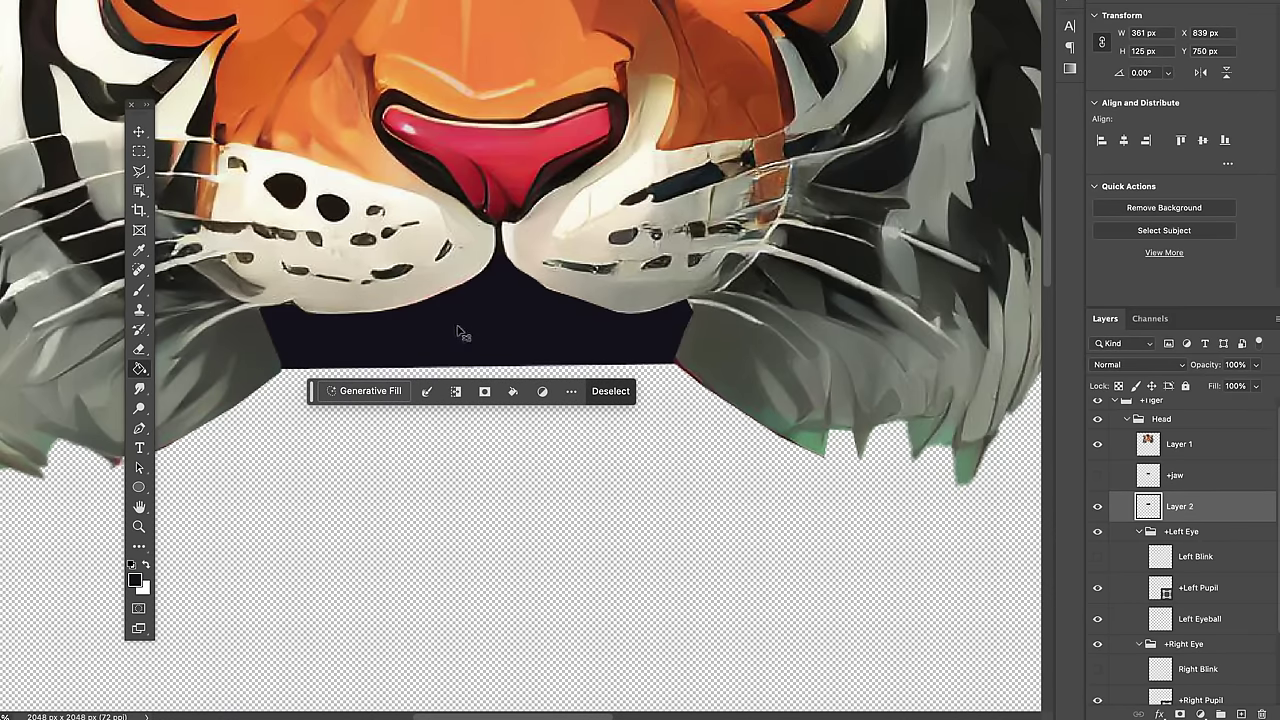
pyautogui.hotkey('ctrl', 'd')
# Step: Show the +jaw layer again and move it up behind the muzzle to Y 725 px
pyautogui.click(1099, 477)
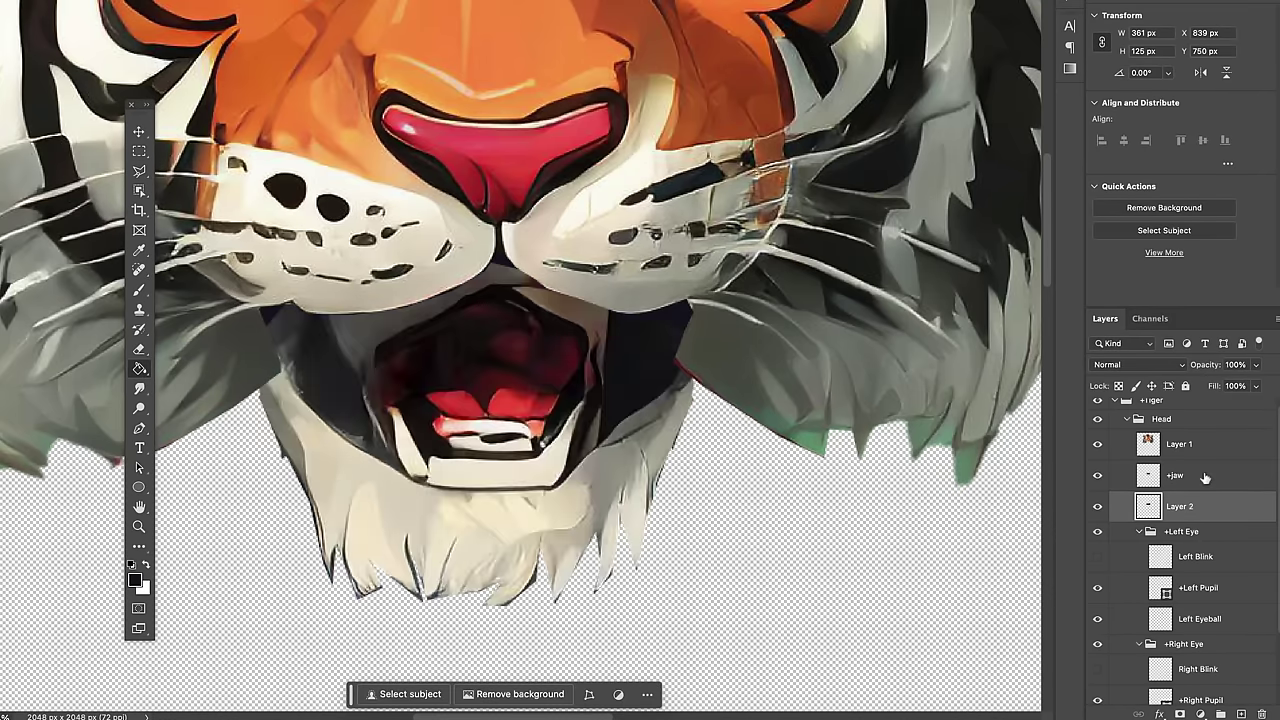
pyautogui.click(1206, 478)
pyautogui.click(139, 131)
pyautogui.moveTo(627, 317); pyautogui.dragTo(614, 242)
pyautogui.moveTo(515, 389); pyautogui.dragTo(515, 390)
pyautogui.scroll(5, 560, 480)
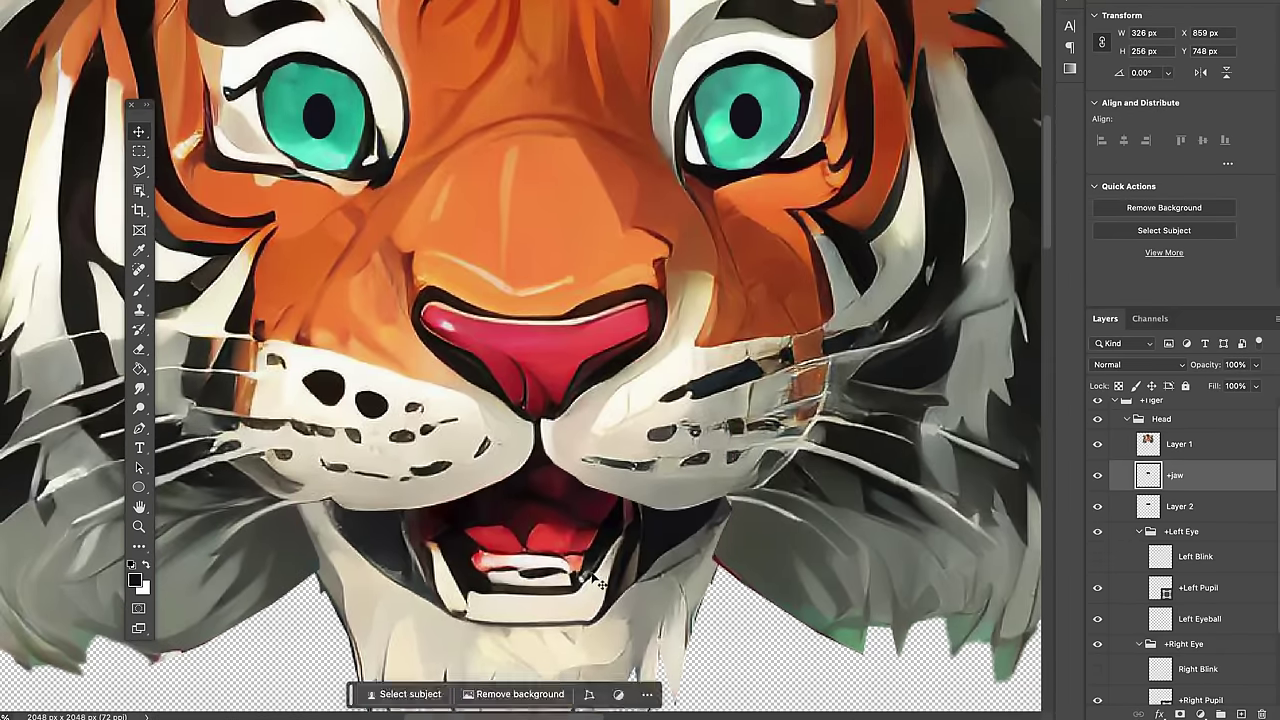
pyautogui.moveTo(597, 580); pyautogui.dragTo(598, 550)
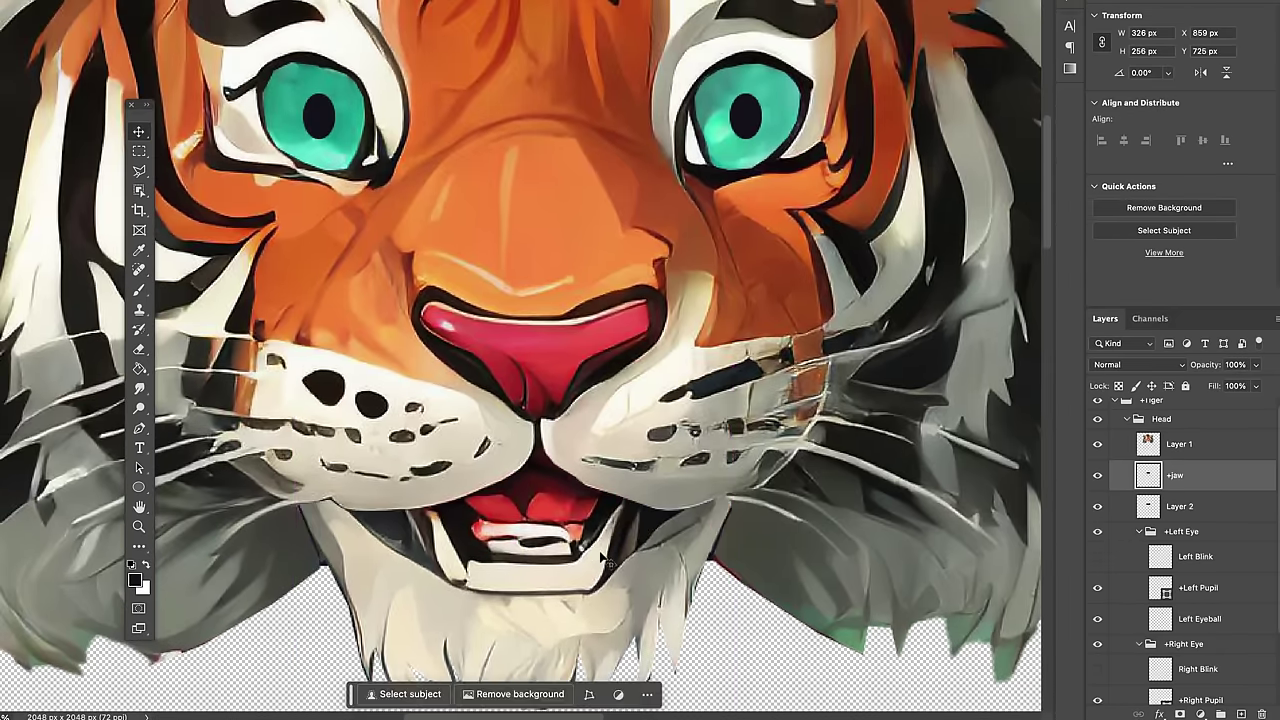
# Step: Make the Body group visible again beneath the head and save the puppet file
pyautogui.scroll(-5, 728, 512)
pyautogui.scroll(1, 730, 545)
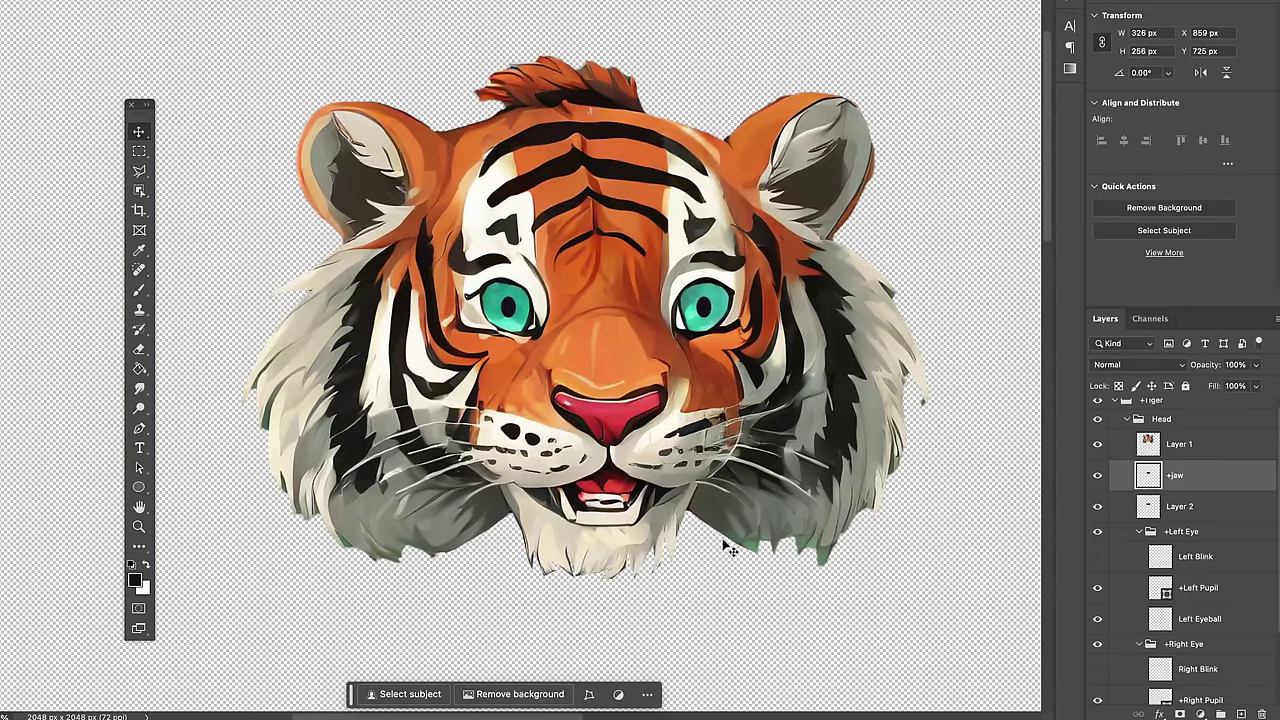
pyautogui.scroll(-3, 1208, 549)
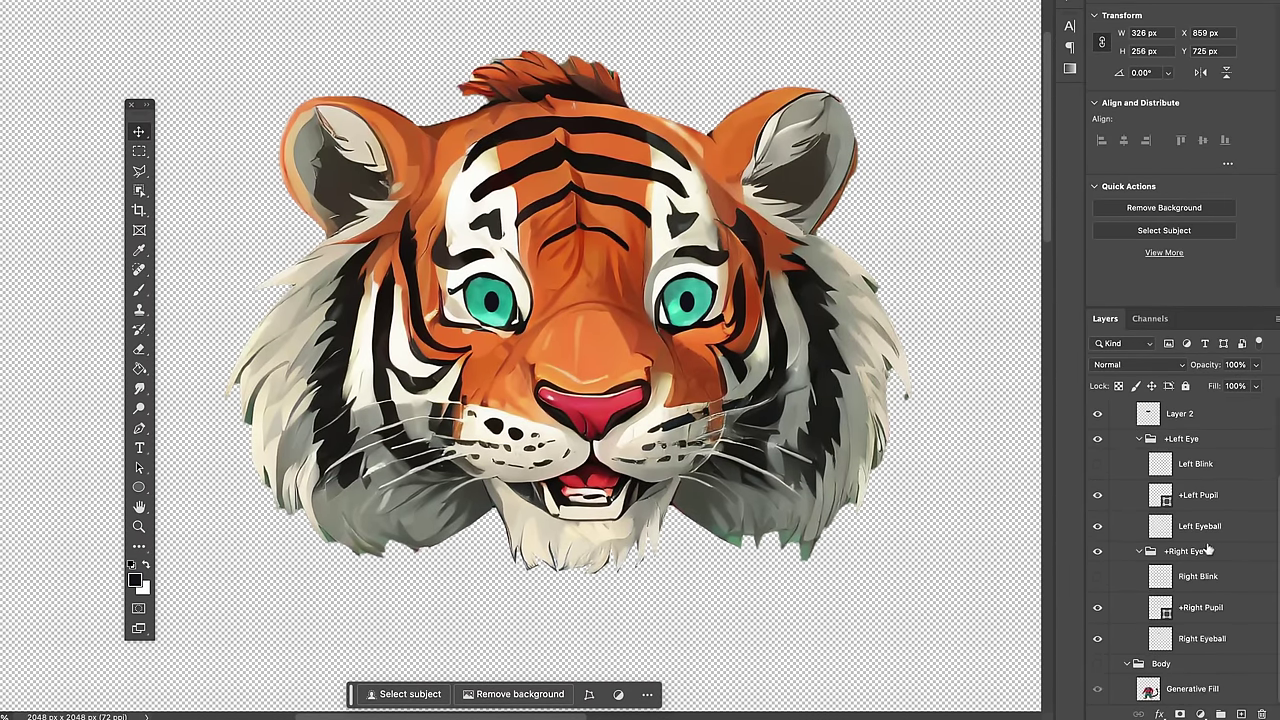
pyautogui.click(1098, 664)
pyautogui.scroll(-3, 745, 402)
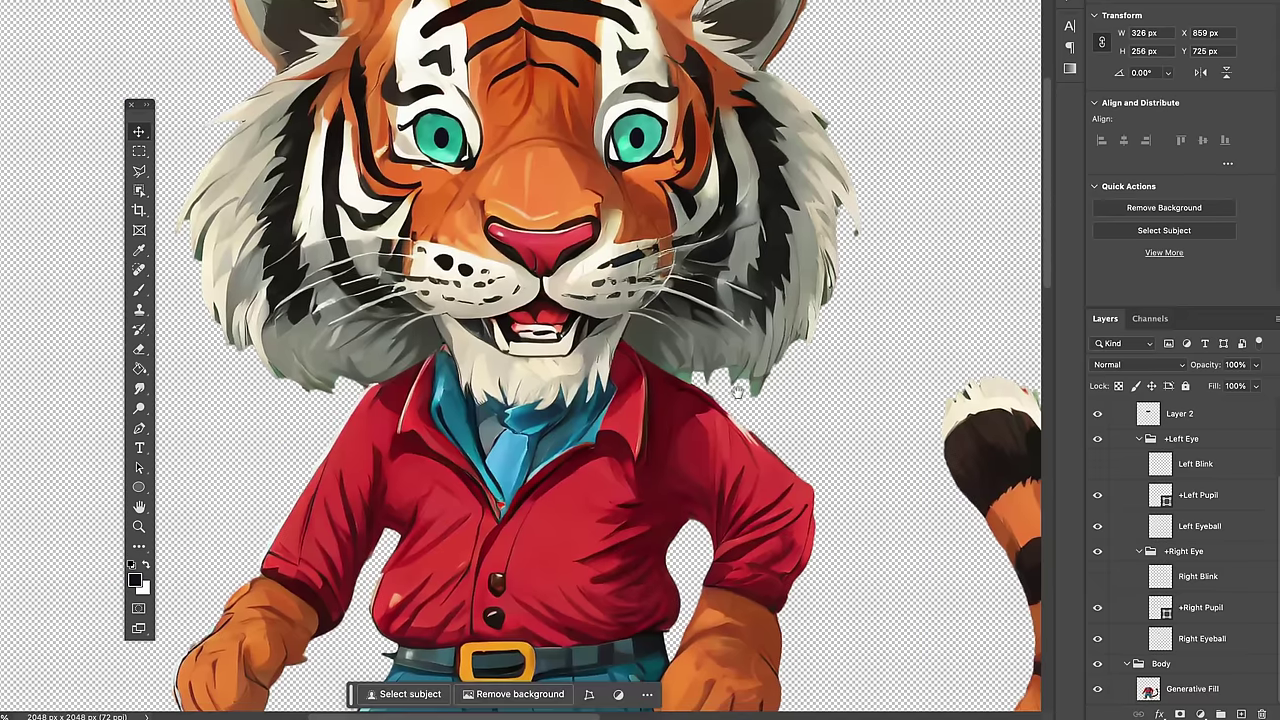
pyautogui.hotkey('ctrl', 's')
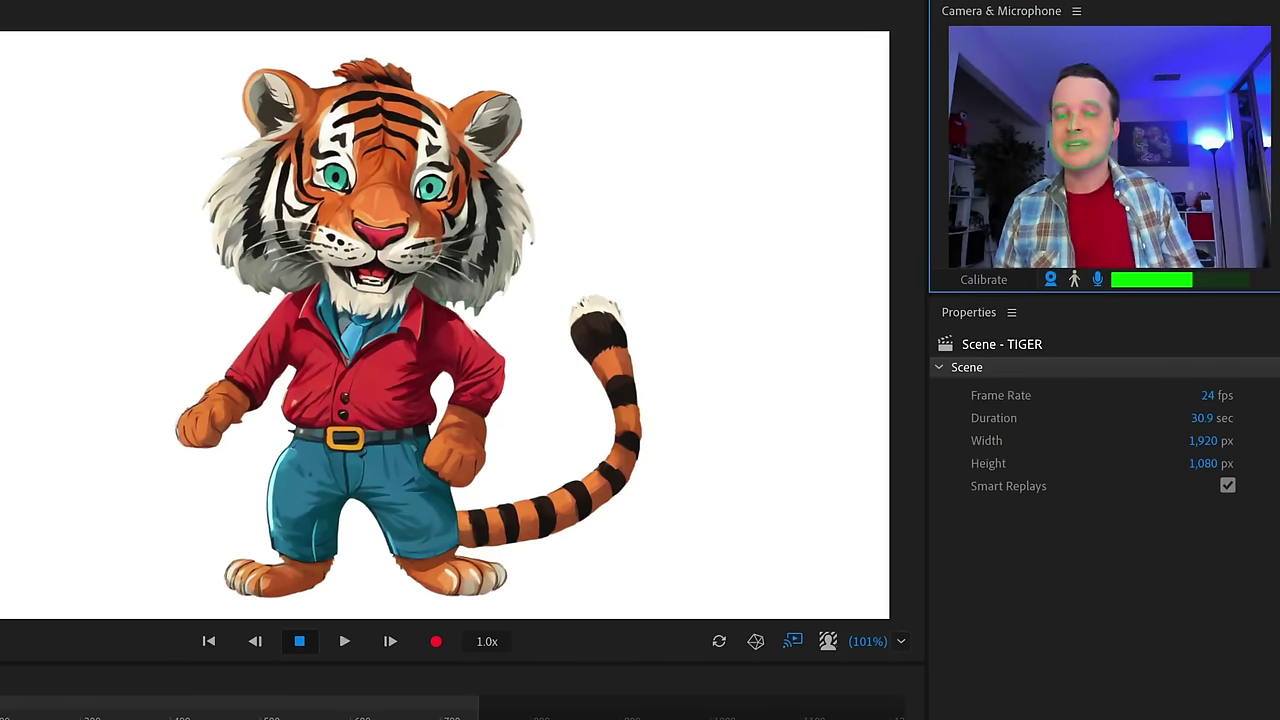
# Step: Switch to Character Animator, select the TIGER puppet track and set its Lip Sync Jaw Movement to 50%
pyautogui.click(300, 690)
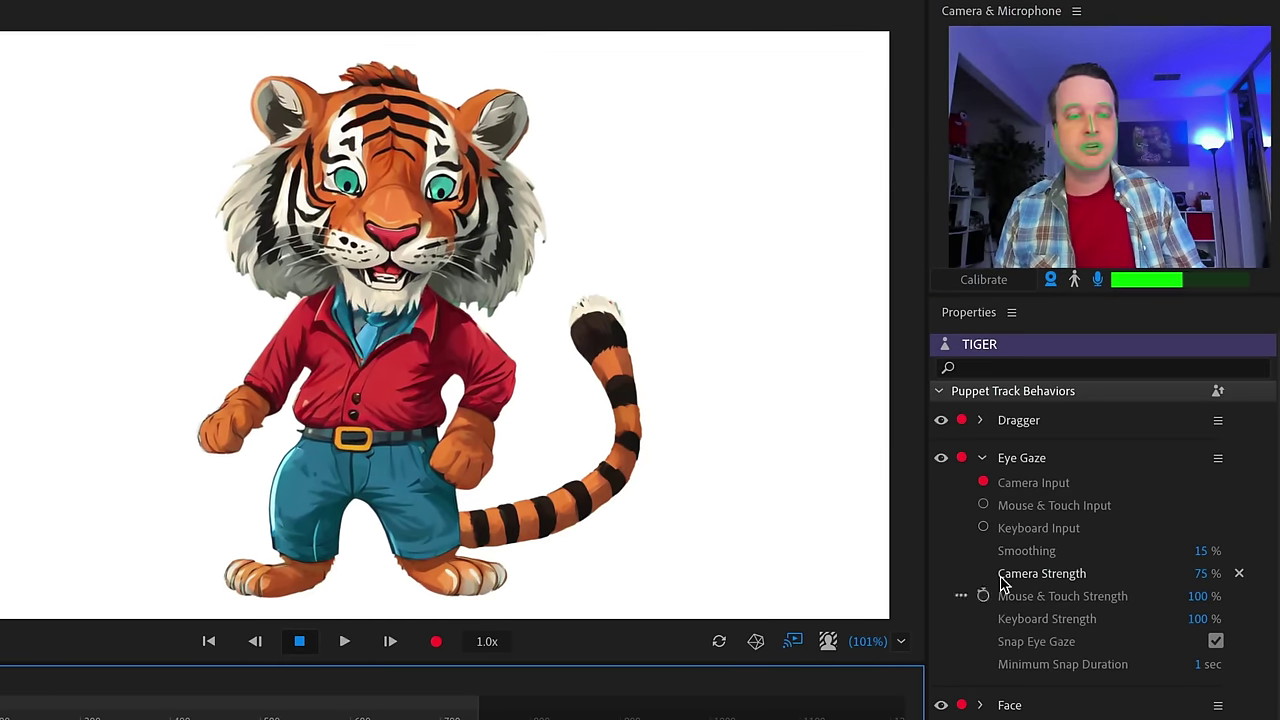
pyautogui.click(981, 458)
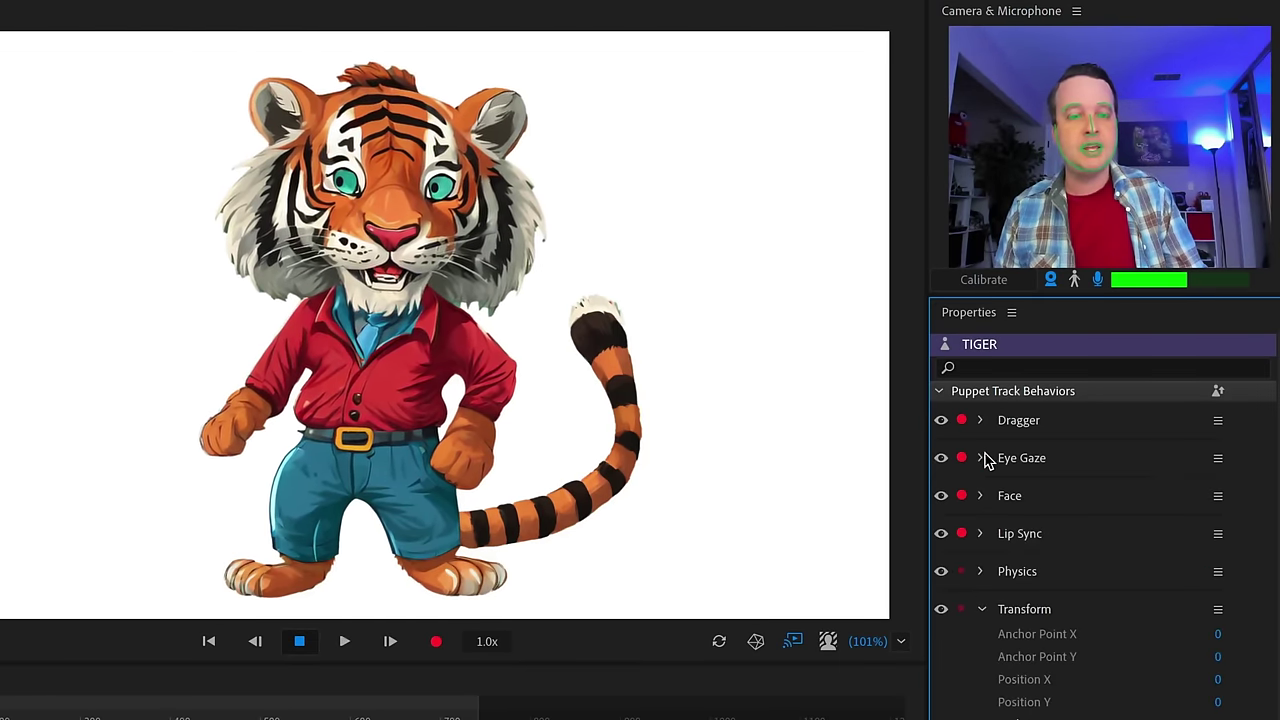
pyautogui.click(981, 534)
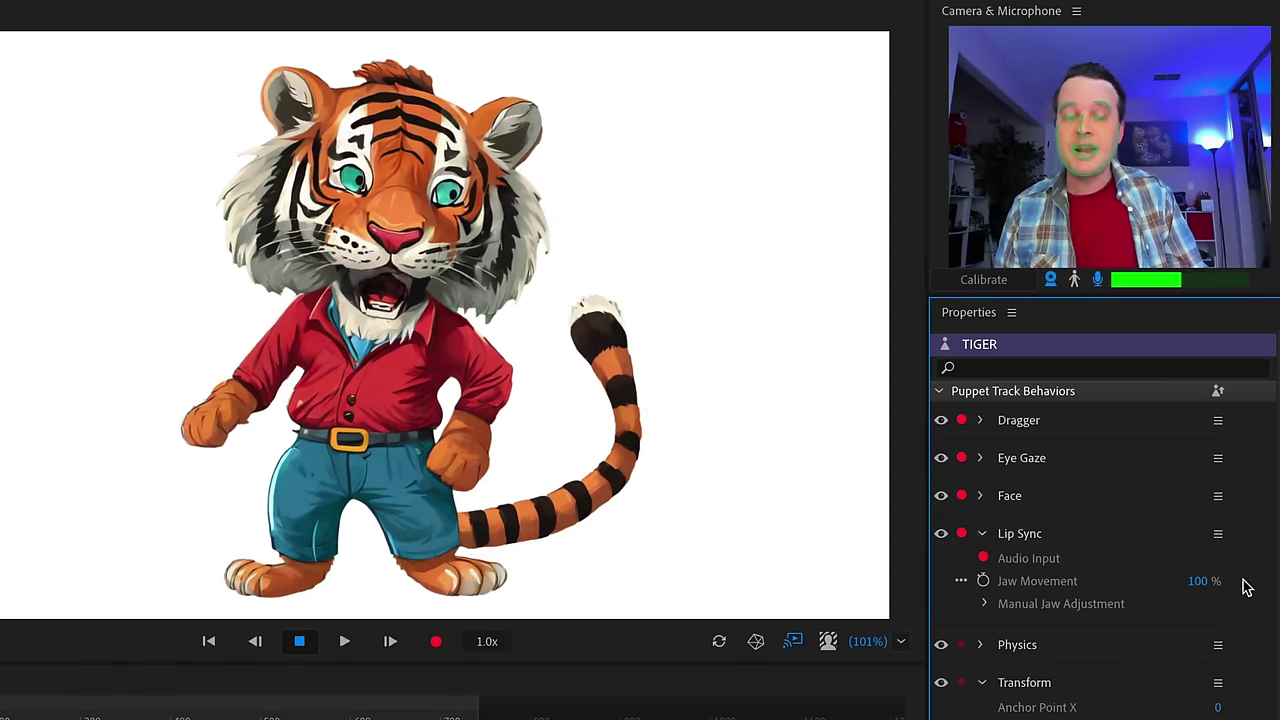
pyautogui.click(1205, 582)
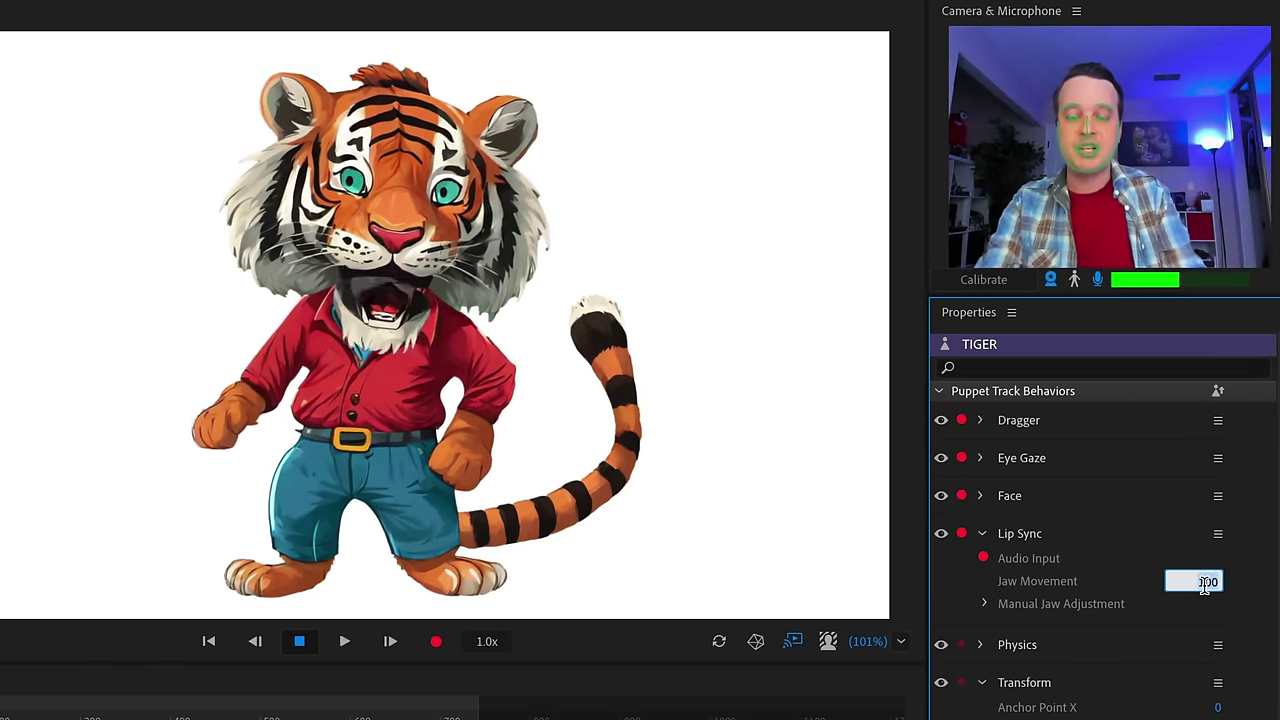
pyautogui.write('50')
pyautogui.press('Return')
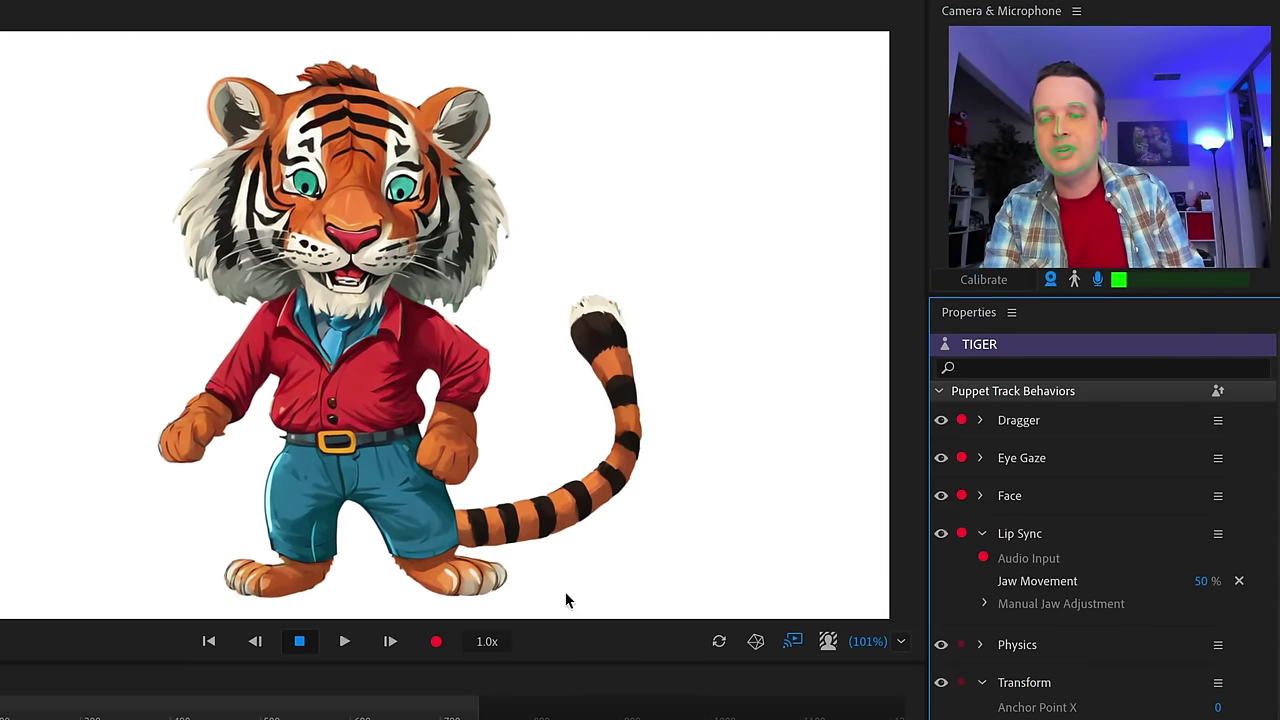
# Step: Try a Lip Sync Jaw Movement of -397% and finally set it to 0%
pyautogui.moveTo(1200, 581); pyautogui.dragTo(728, 578)
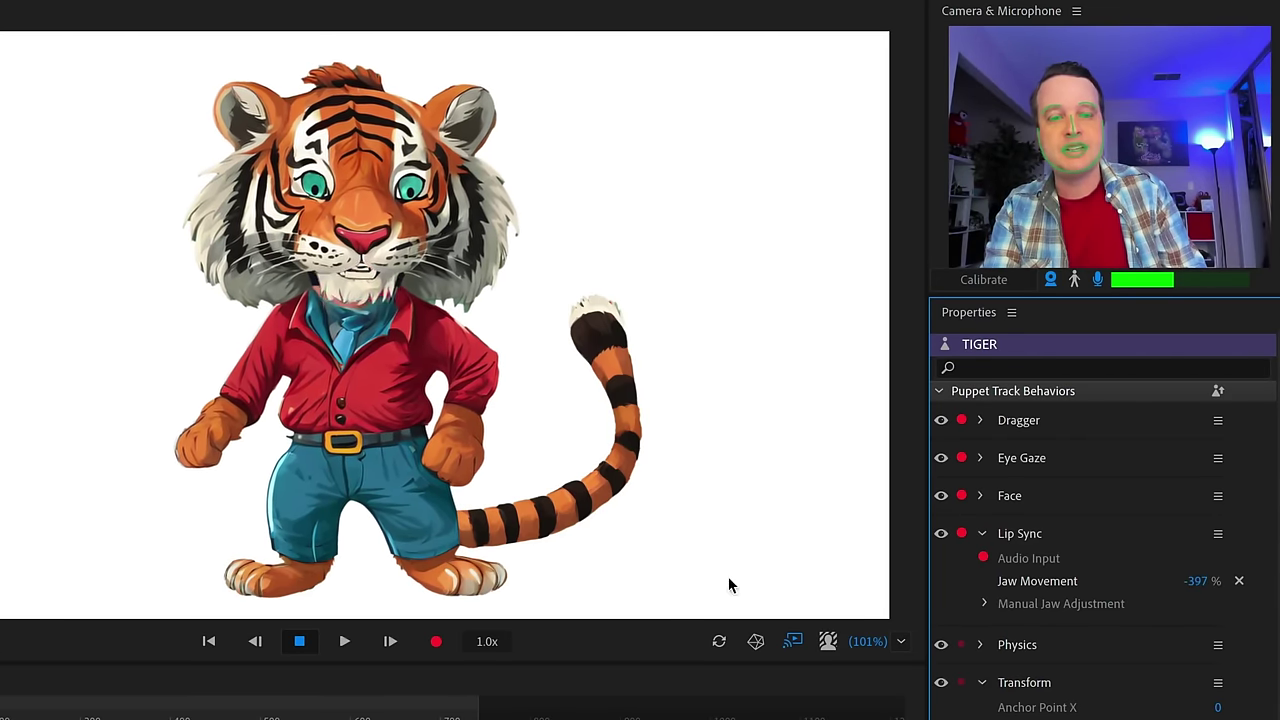
pyautogui.click(1205, 581)
pyautogui.write('0')
pyautogui.press('Return')
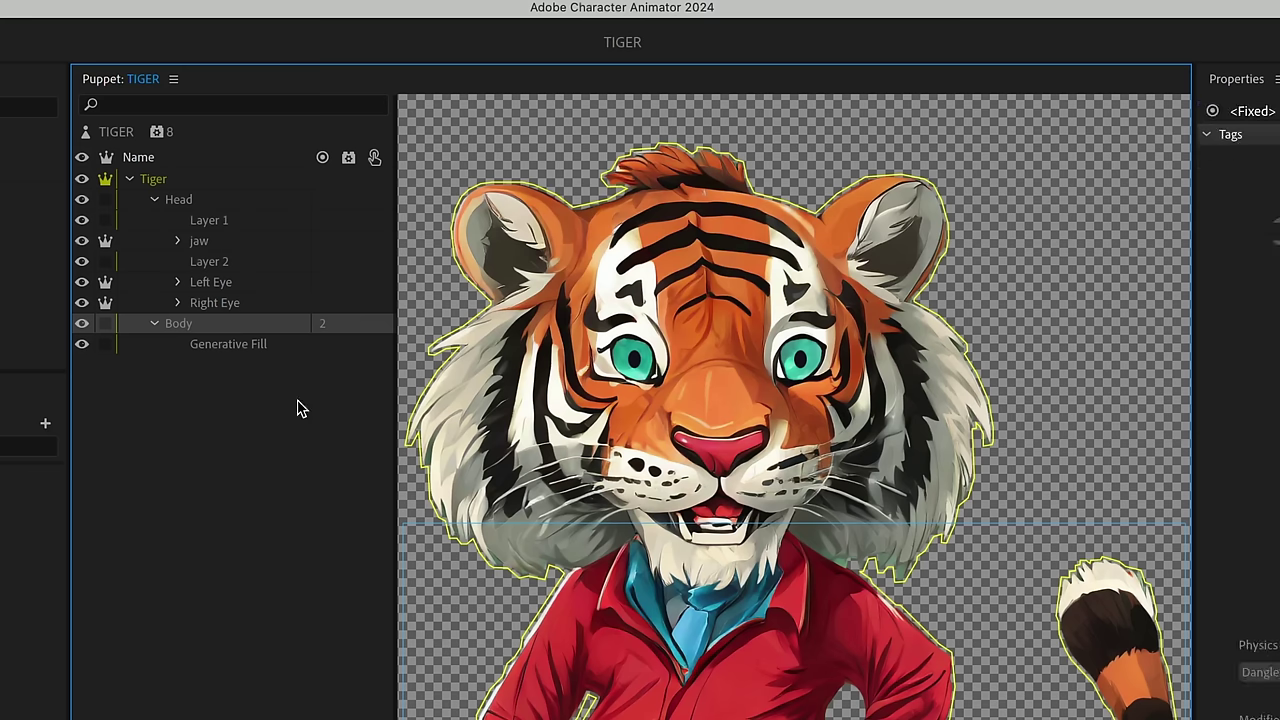
# Step: Add the Nutcracker Jaw behavior to the whole TIGER puppet and disarm its Camera Input, leaving Audio Input armed
pyautogui.click(127, 130)
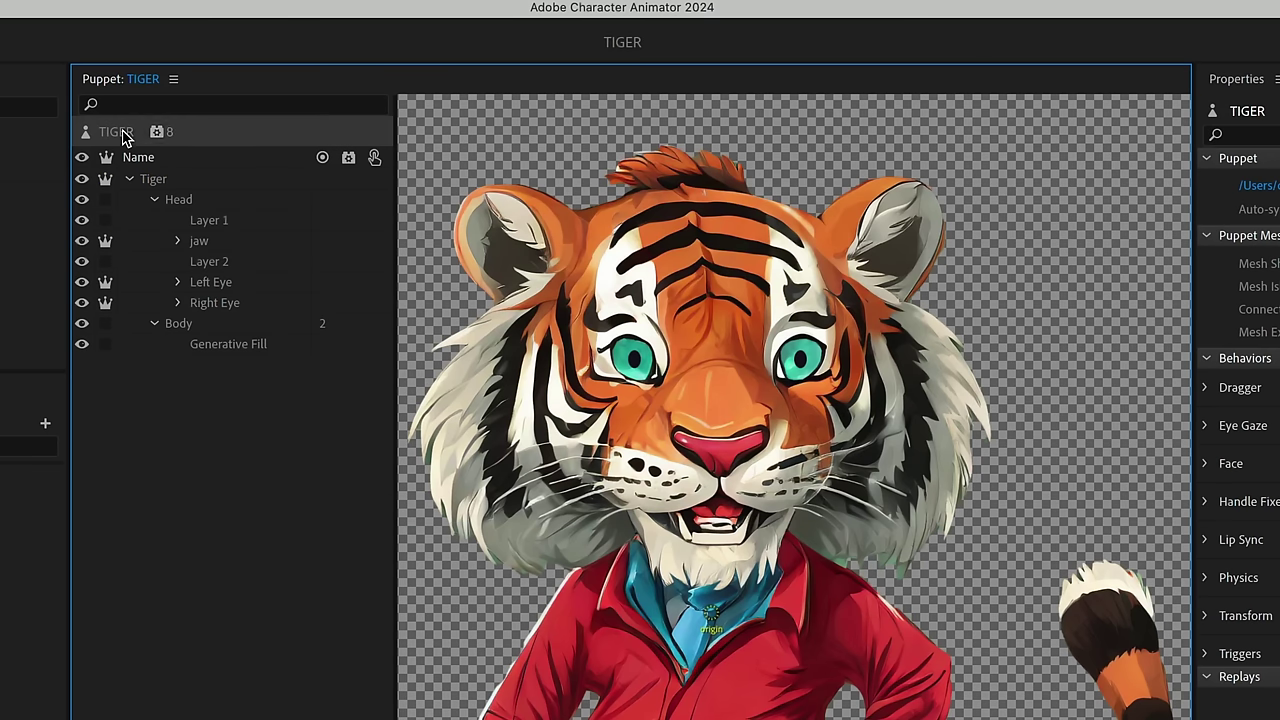
pyautogui.click(156, 132)
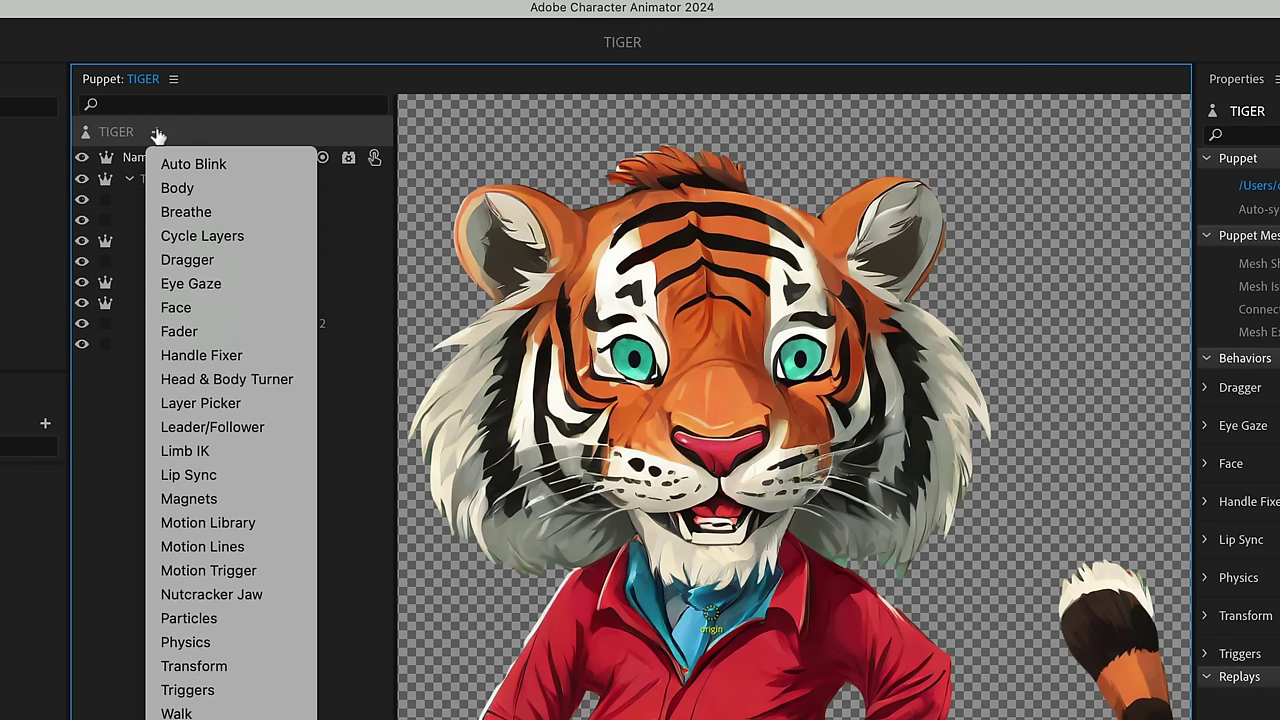
pyautogui.click(244, 594)
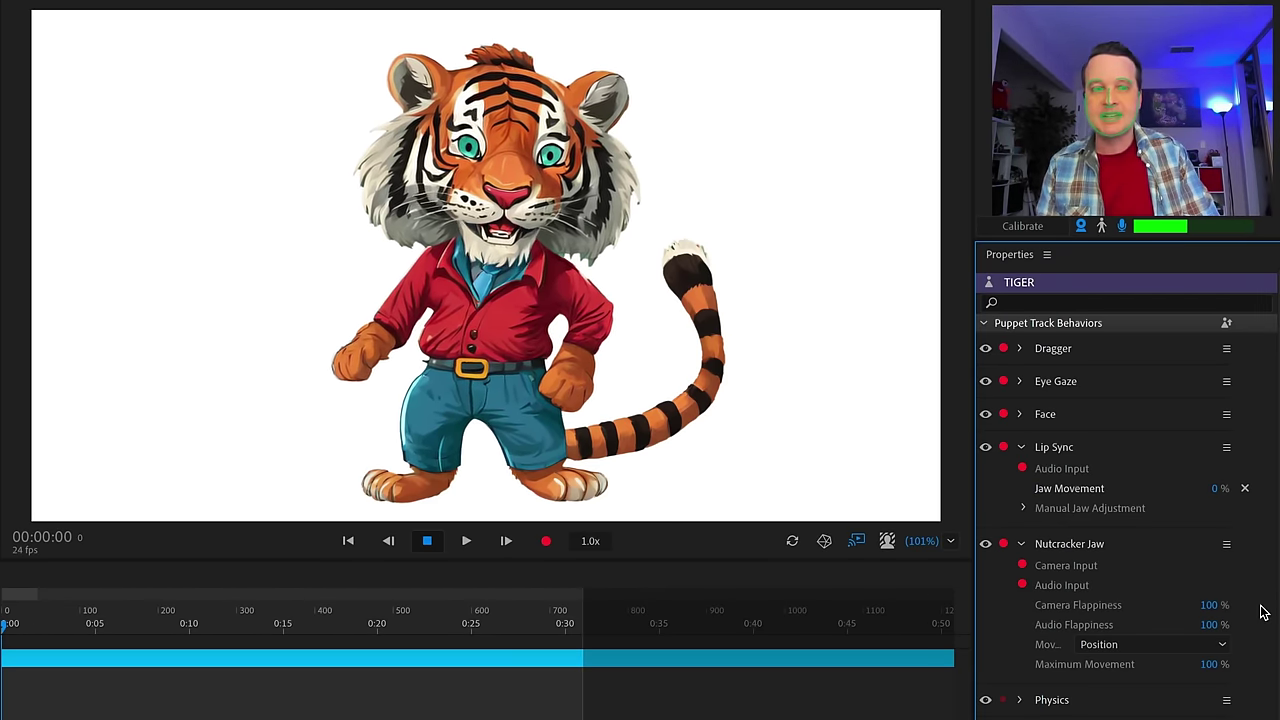
pyautogui.click(1022, 566)
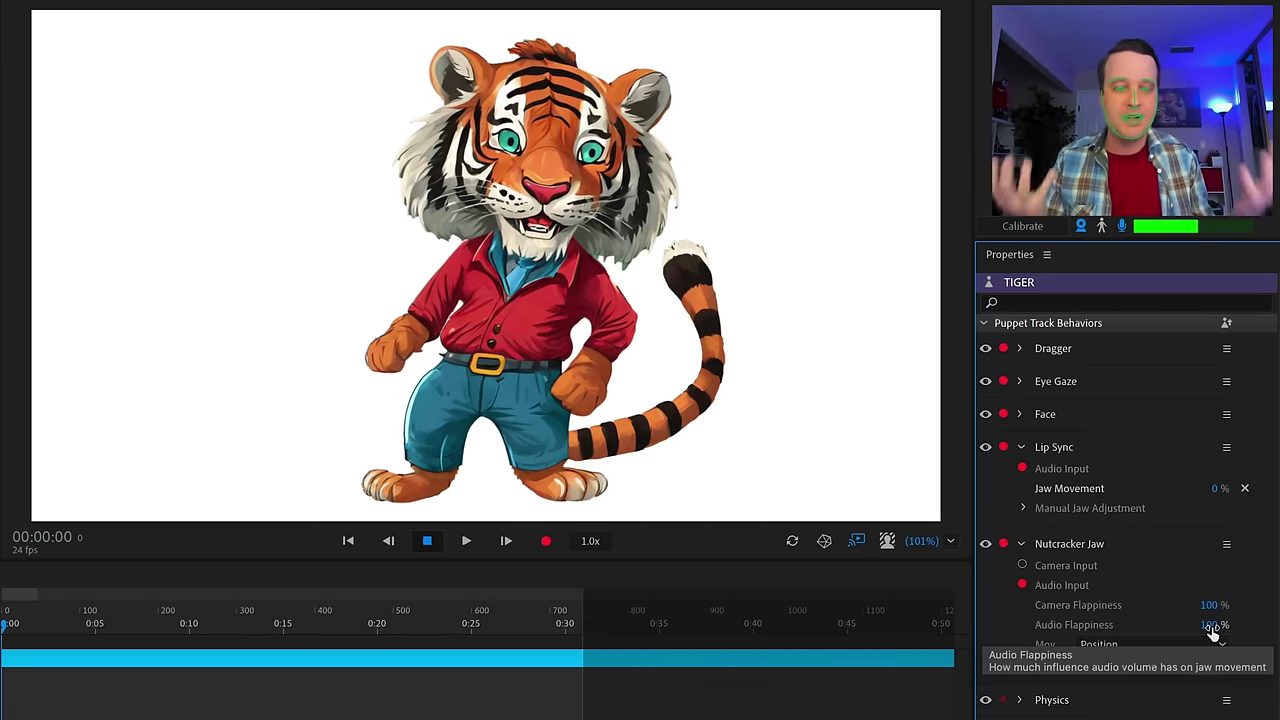
# Step: Try Nutcracker Jaw Audio Flappiness values of 871% and 21%, and reset the parameter to its default
pyautogui.moveTo(1212, 630); pyautogui.dragTo(1265, 630)
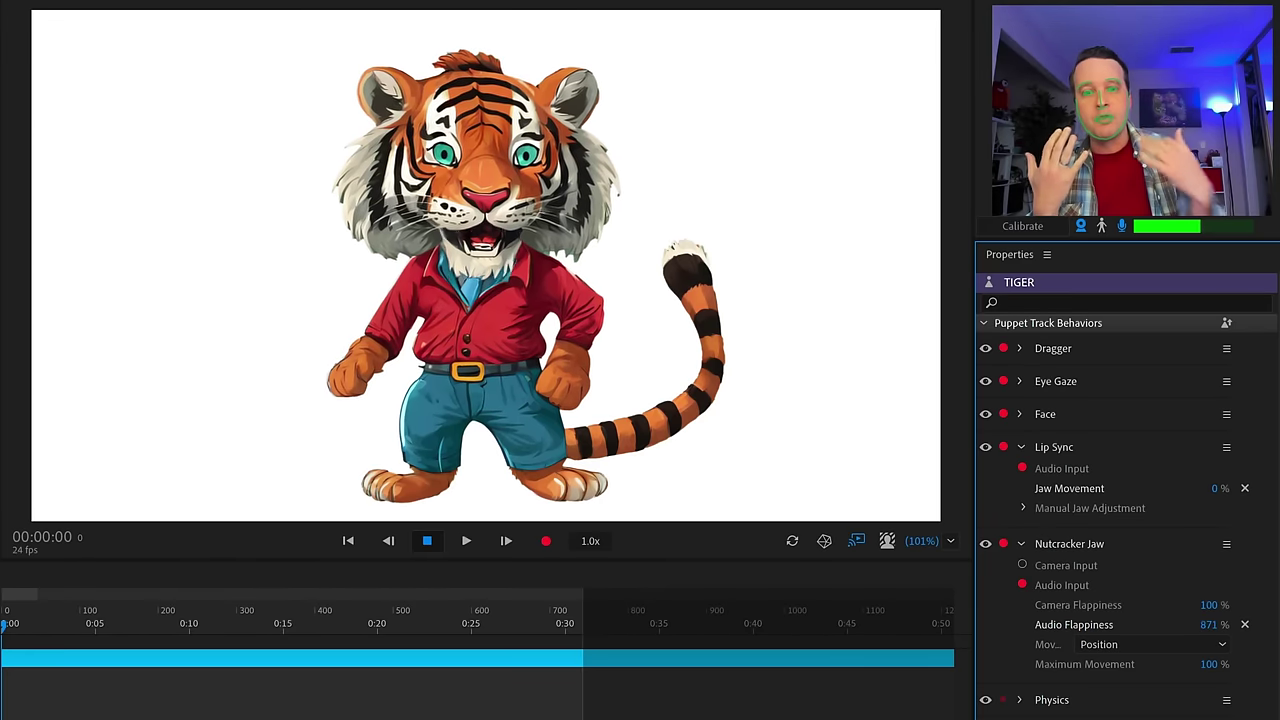
pyautogui.moveTo(1212, 625); pyautogui.dragTo(438, 645)
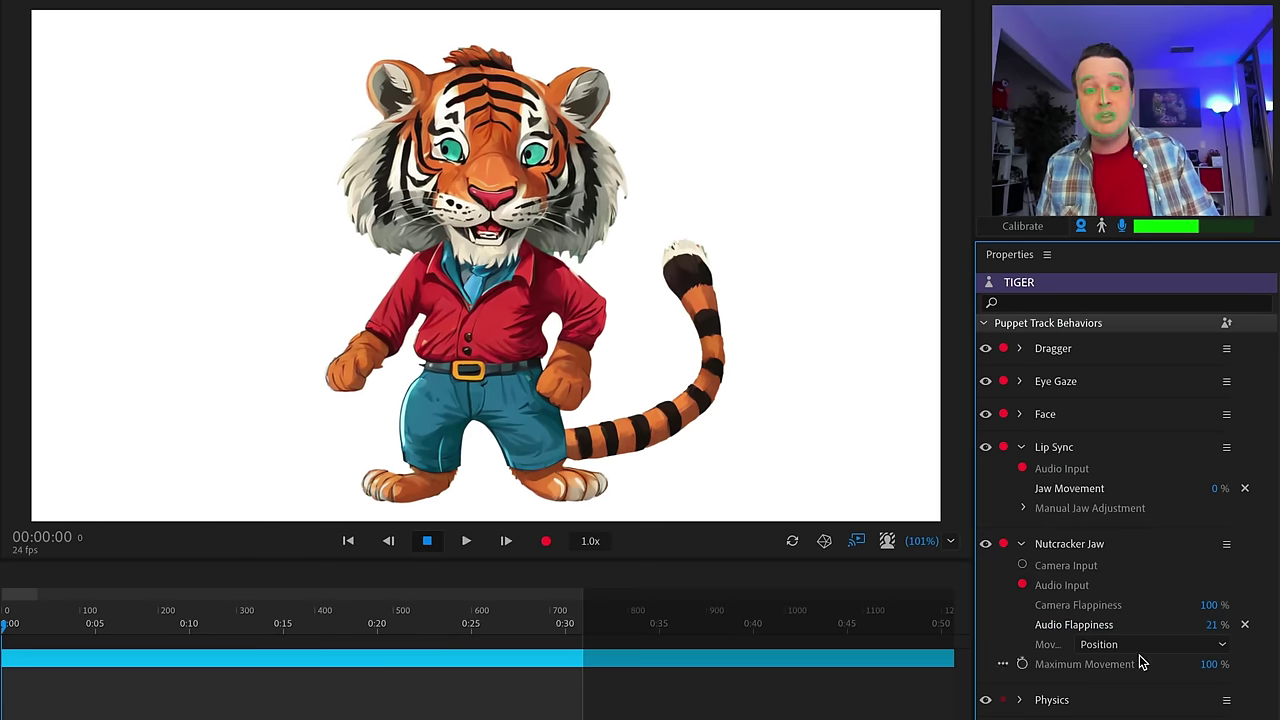
pyautogui.click(1245, 625)
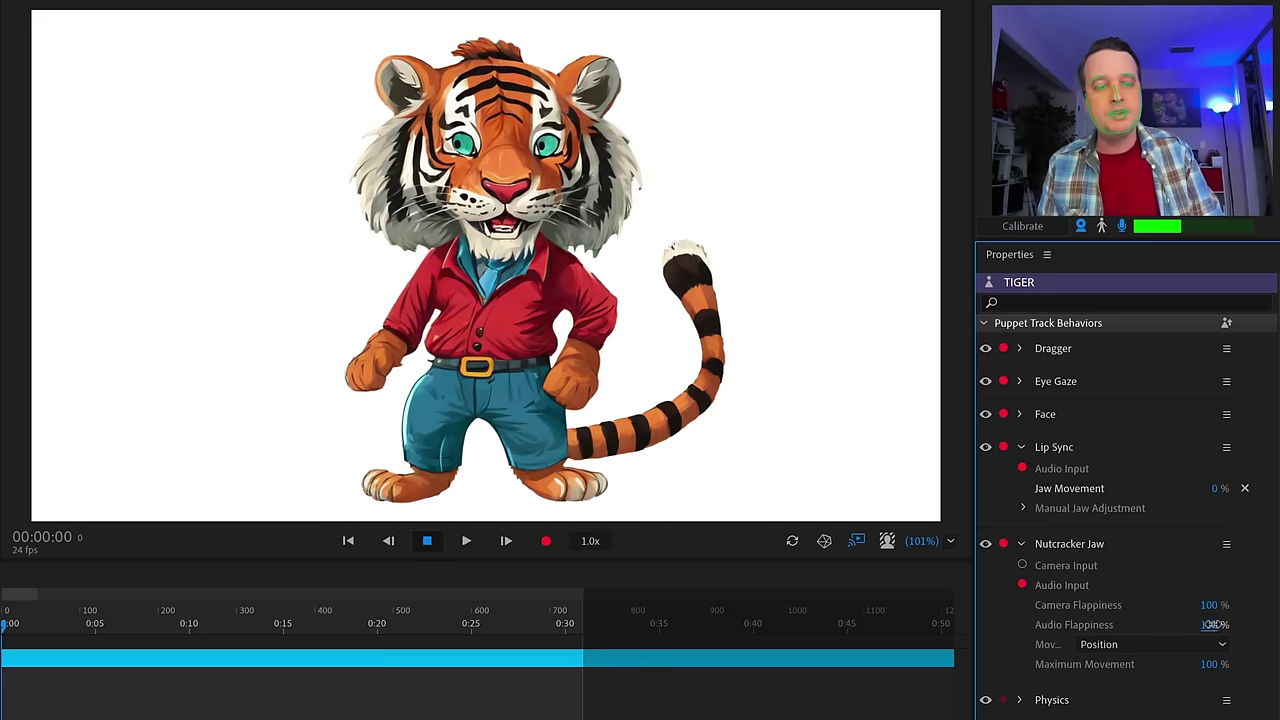
pyautogui.moveTo(1212, 624); pyautogui.dragTo(1221, 597)
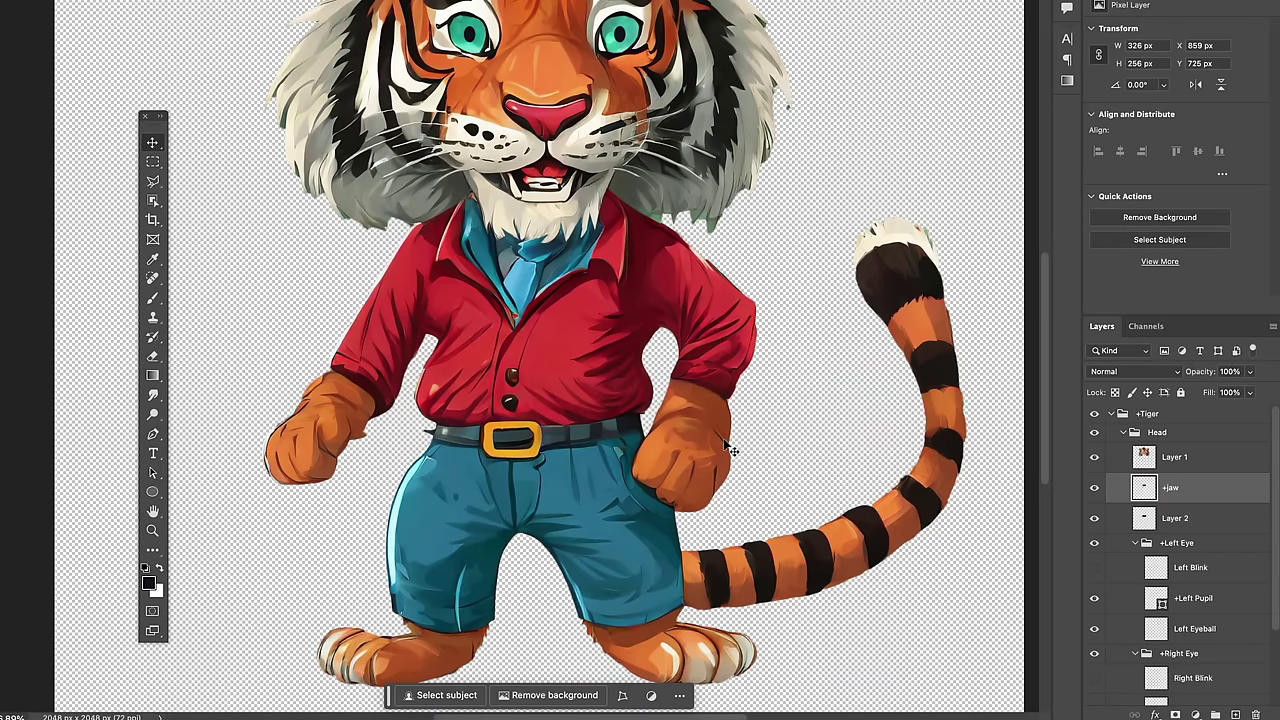
# Step: In Photoshop, activate the Generative Fill layer in the Body group, and collapse and hide the Head group
pyautogui.moveTo(731, 450); pyautogui.dragTo(718, 383)
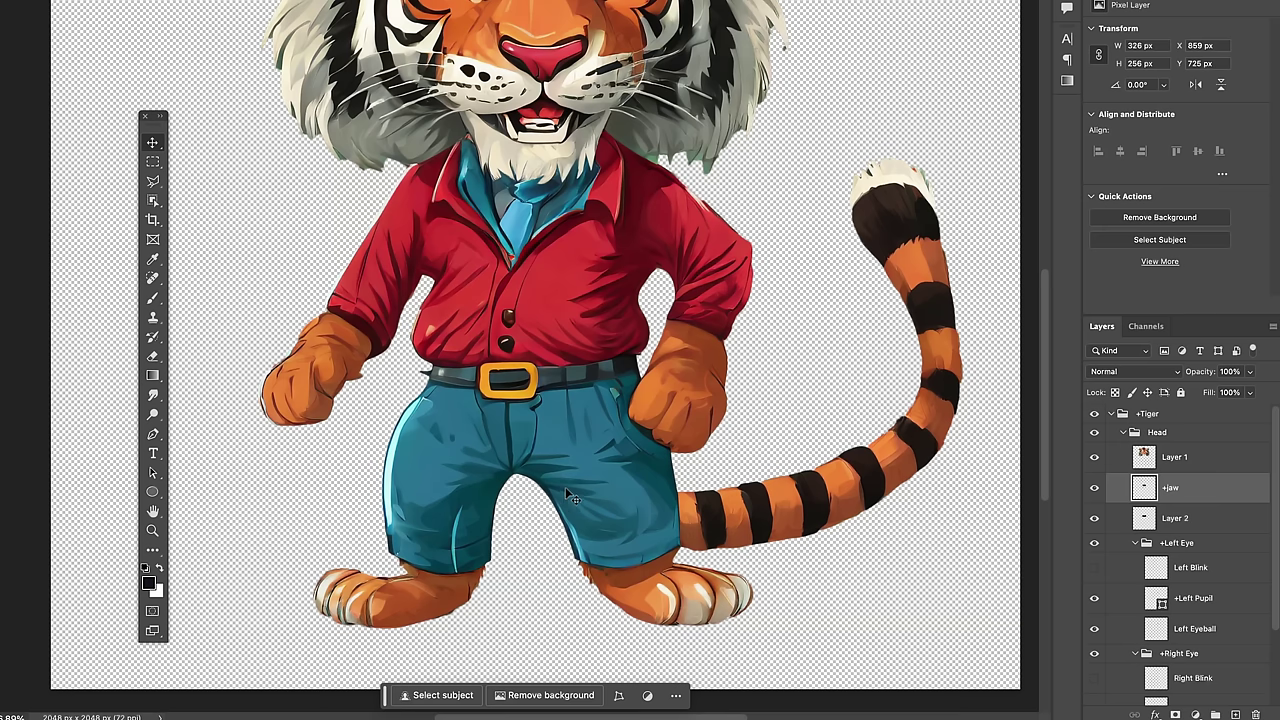
pyautogui.scroll(1, 542, 370)
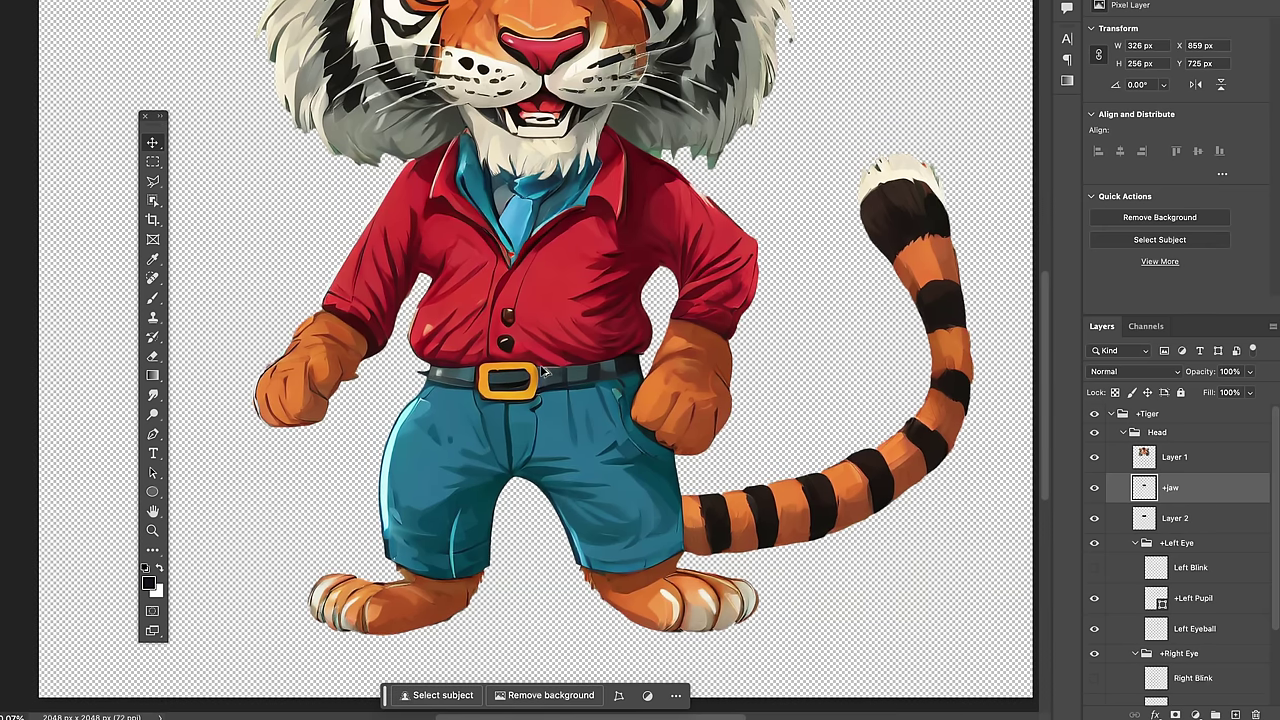
pyautogui.scroll(1, 542, 370)
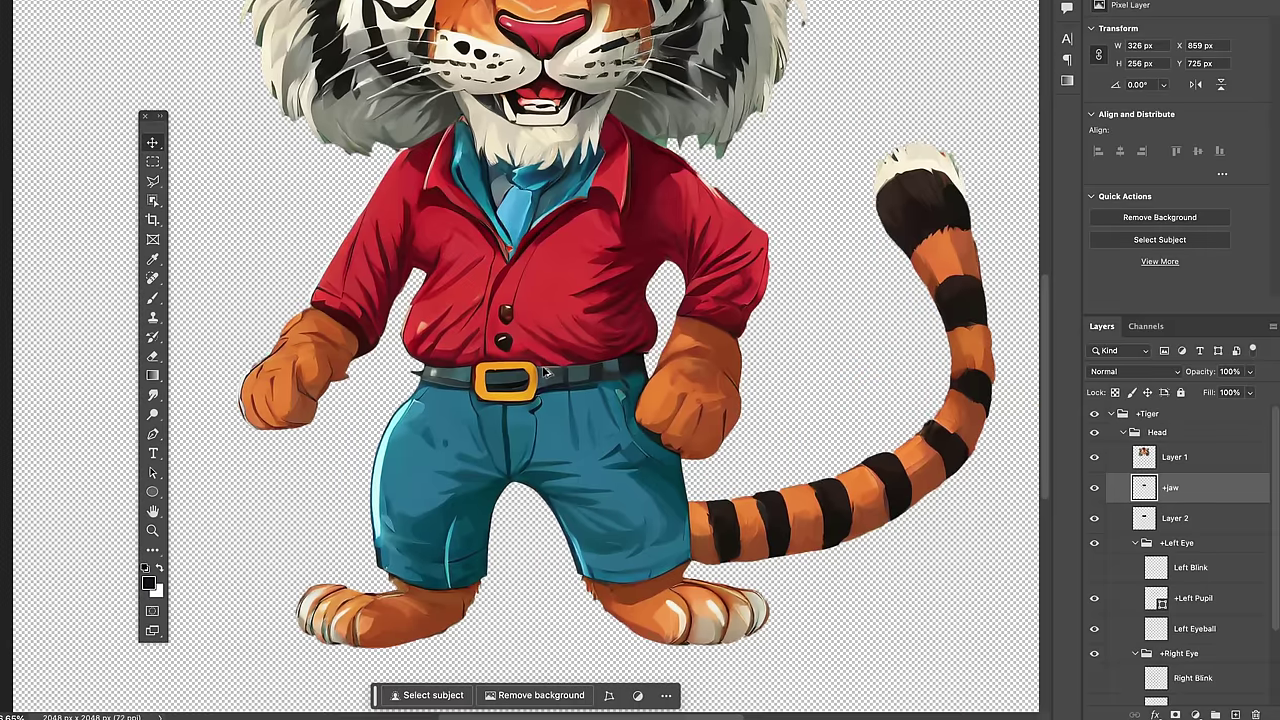
pyautogui.click(153, 181)
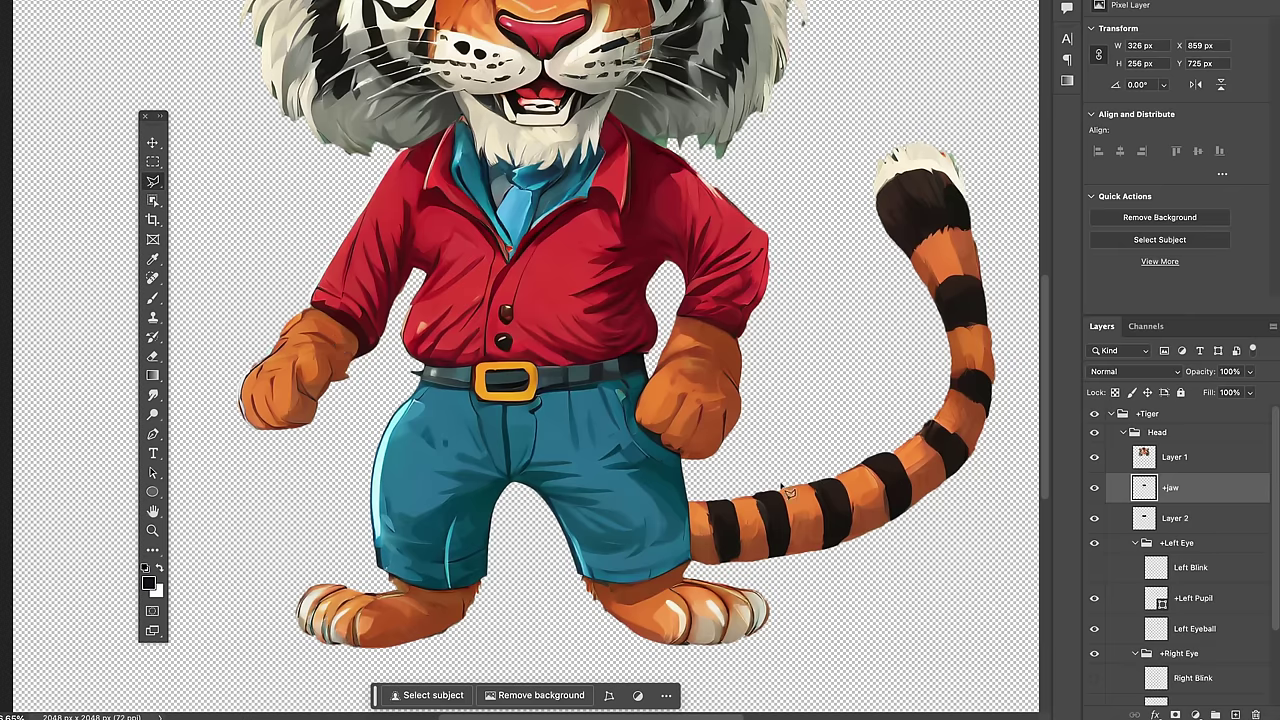
pyautogui.keyDown('ctrl'); pyautogui.click(1148, 482); pyautogui.keyUp('ctrl')
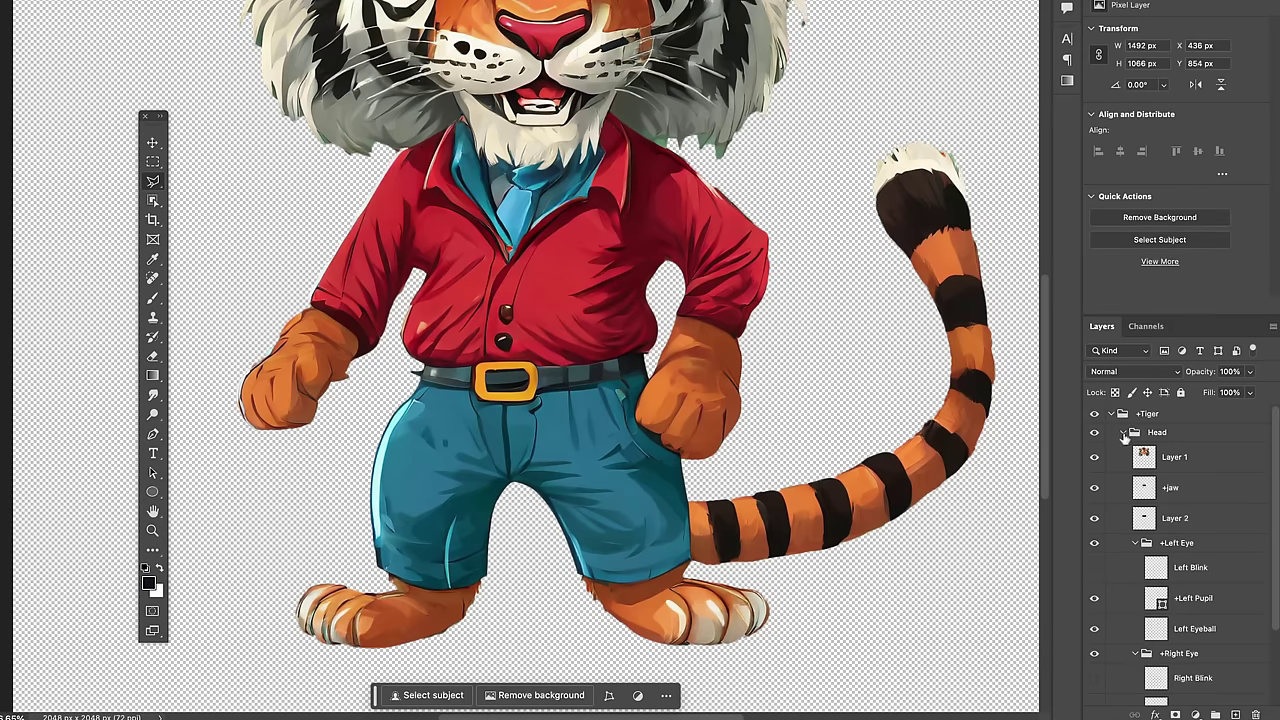
pyautogui.click(1123, 434)
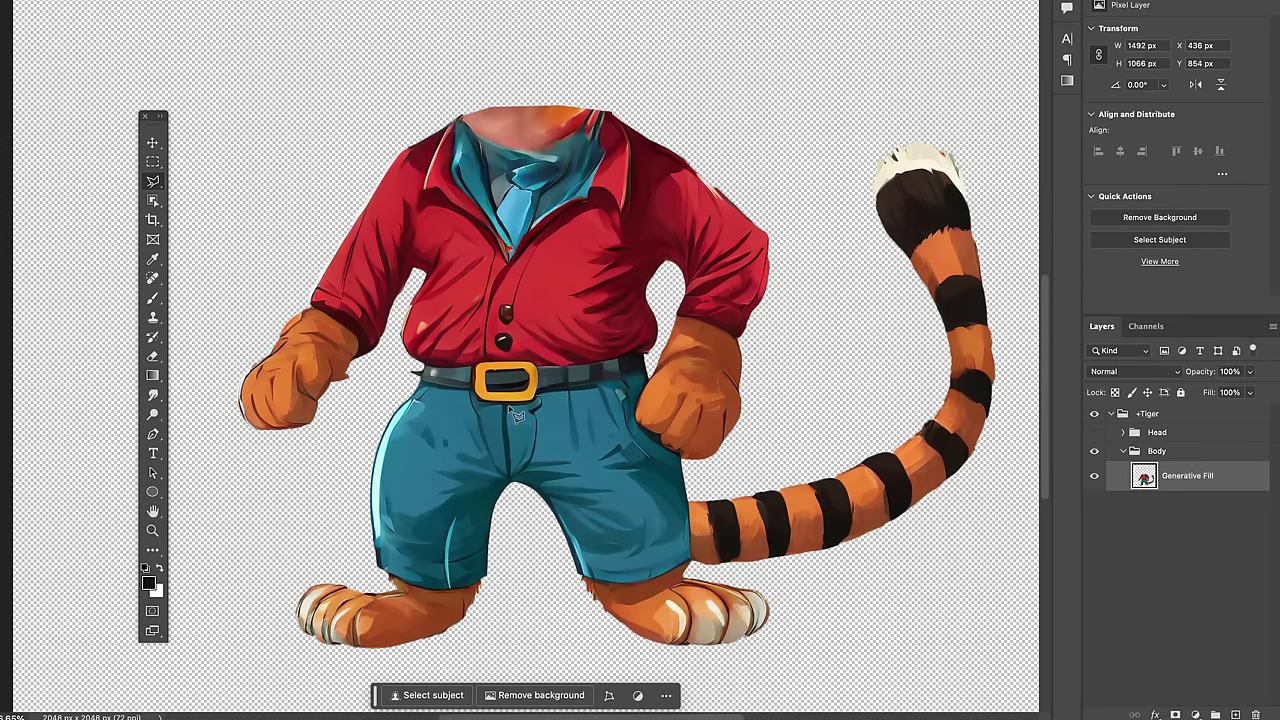
# Step: Lasso the tiger's arm on the side away from the tail, from fist to shoulder, with a rounded edge inside the shirt
pyautogui.scroll(3, 508, 405)
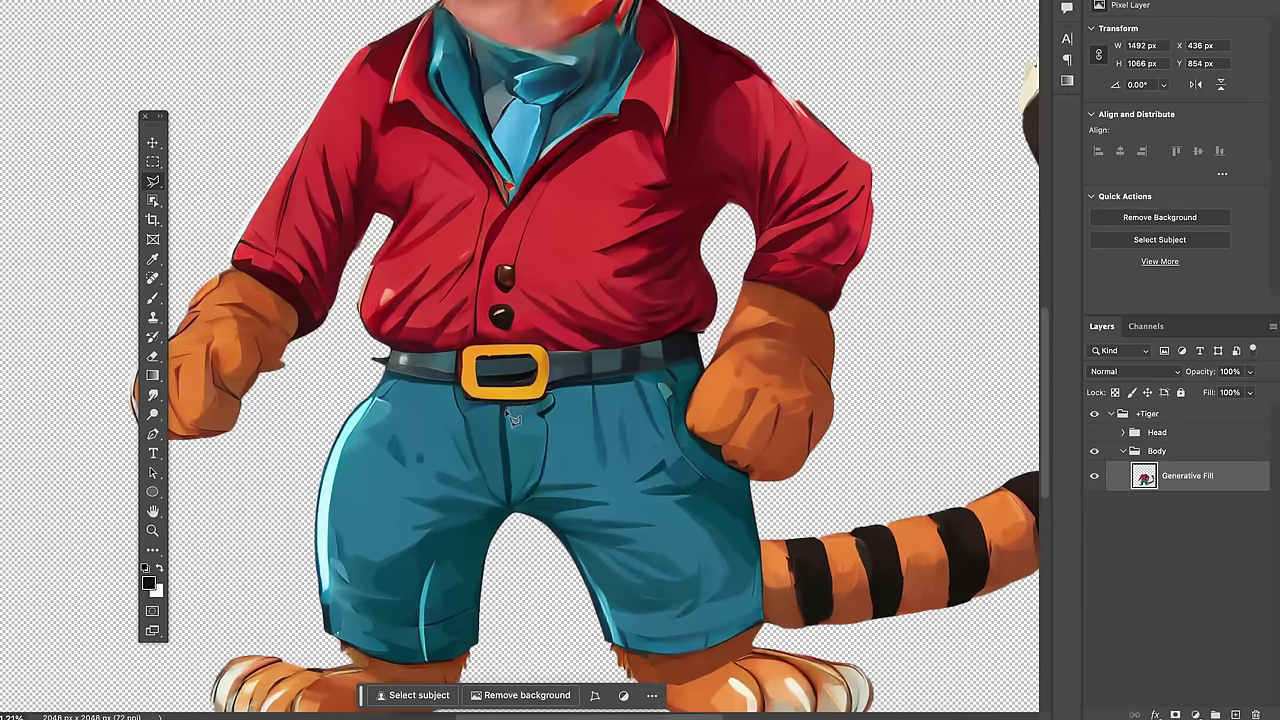
pyautogui.moveTo(513, 420); pyautogui.dragTo(568, 416)
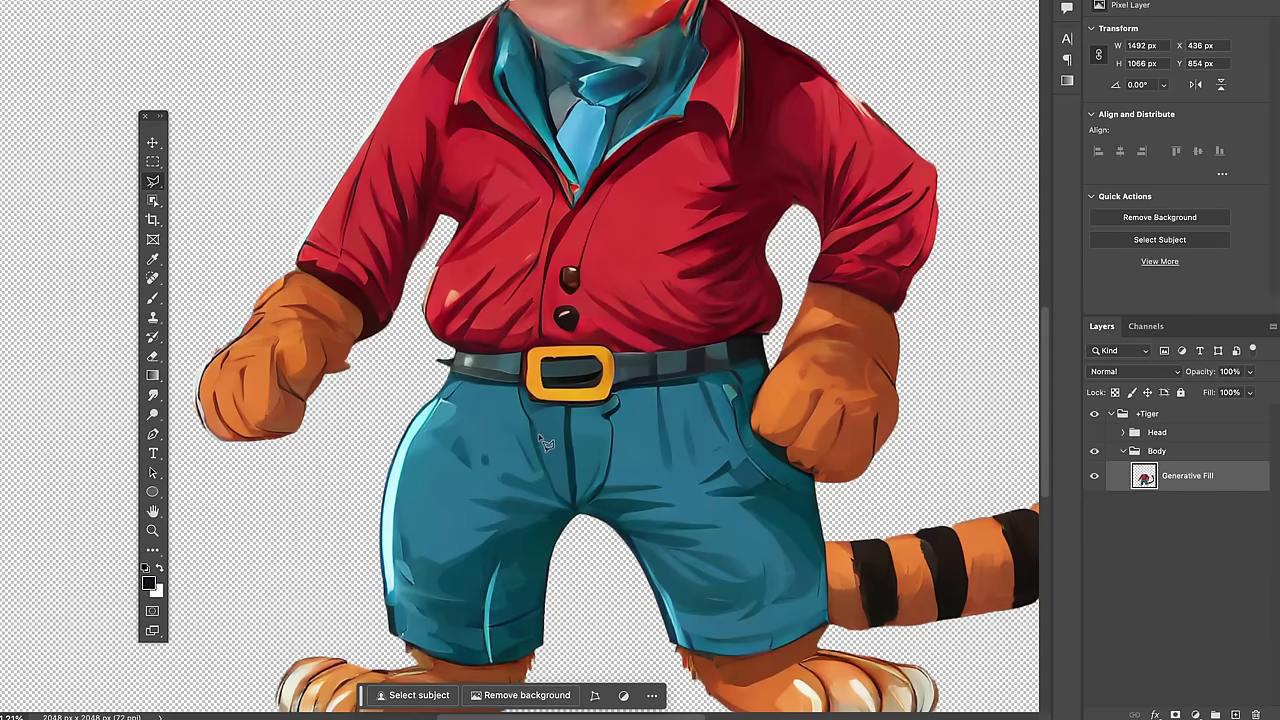
pyautogui.click(232, 463)
pyautogui.click(340, 437)
pyautogui.click(410, 335)
pyautogui.click(424, 266)
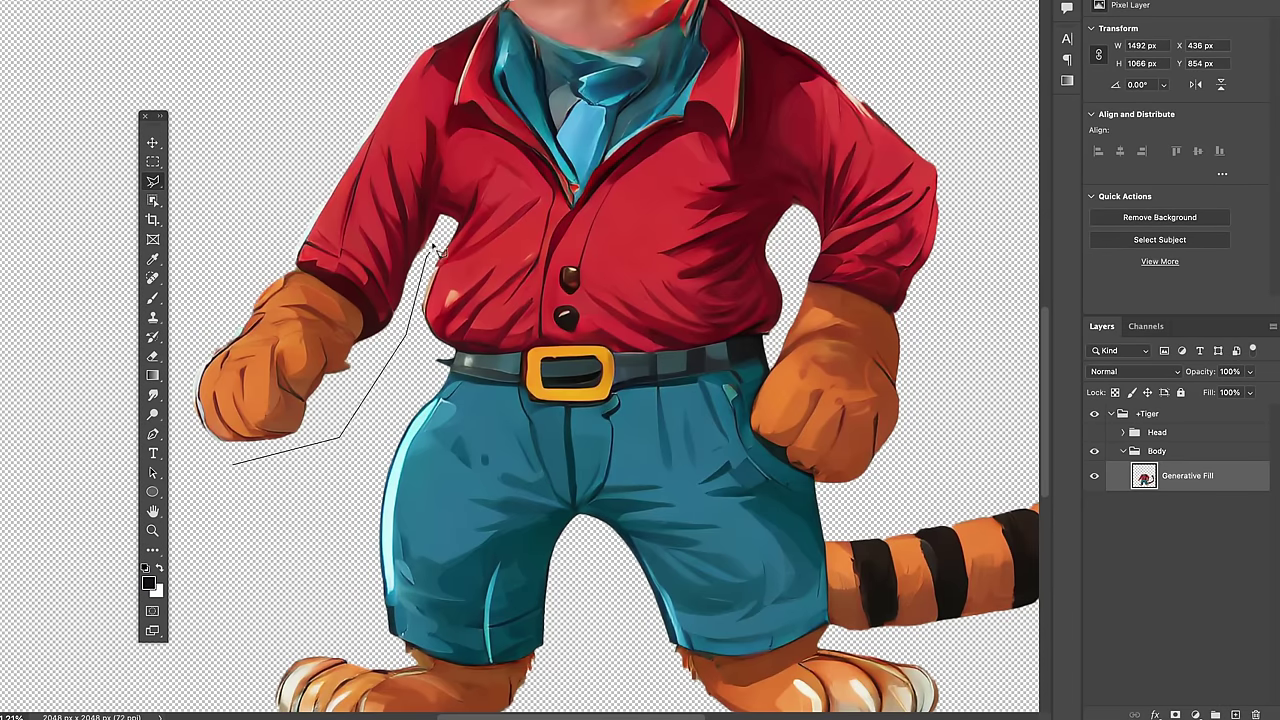
pyautogui.moveTo(446, 218)
pyautogui.mouseDown()
pyautogui.moveTo(478, 174)
pyautogui.moveTo(485, 124)
pyautogui.moveTo(450, 103)
pyautogui.moveTo(407, 58)
pyautogui.mouseUp()
pyautogui.click(182, 325)
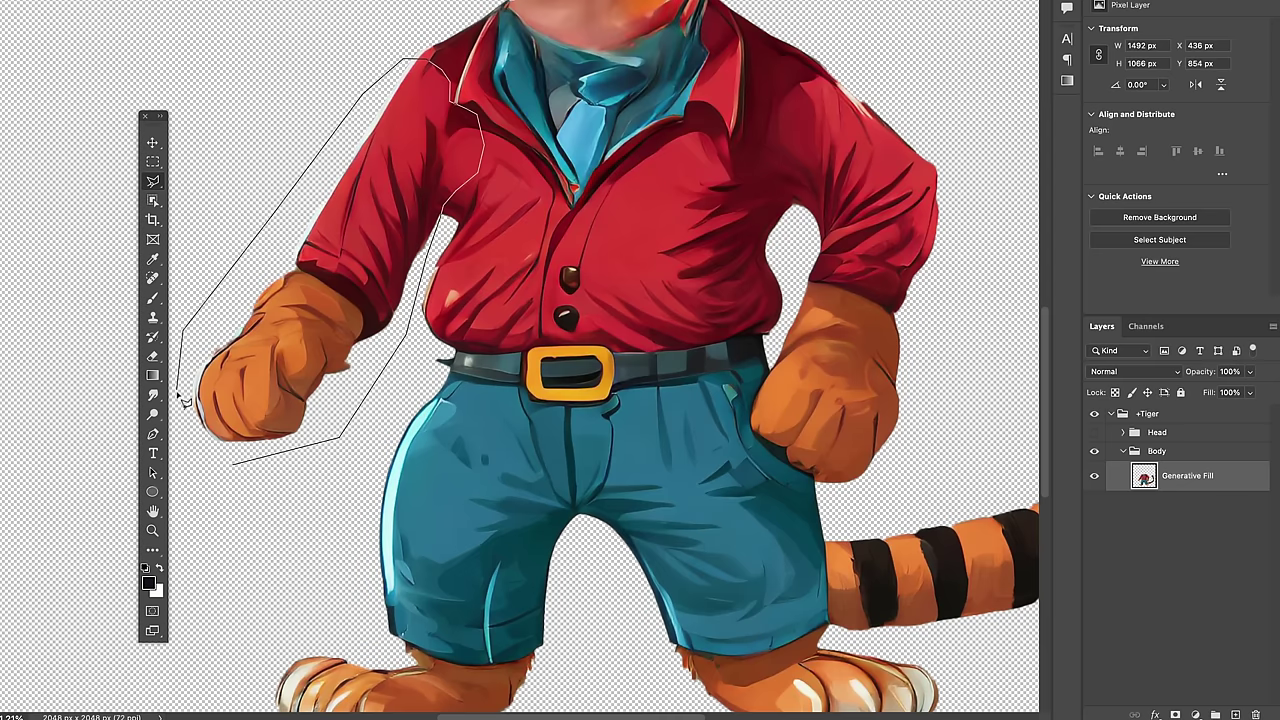
pyautogui.click(232, 464)
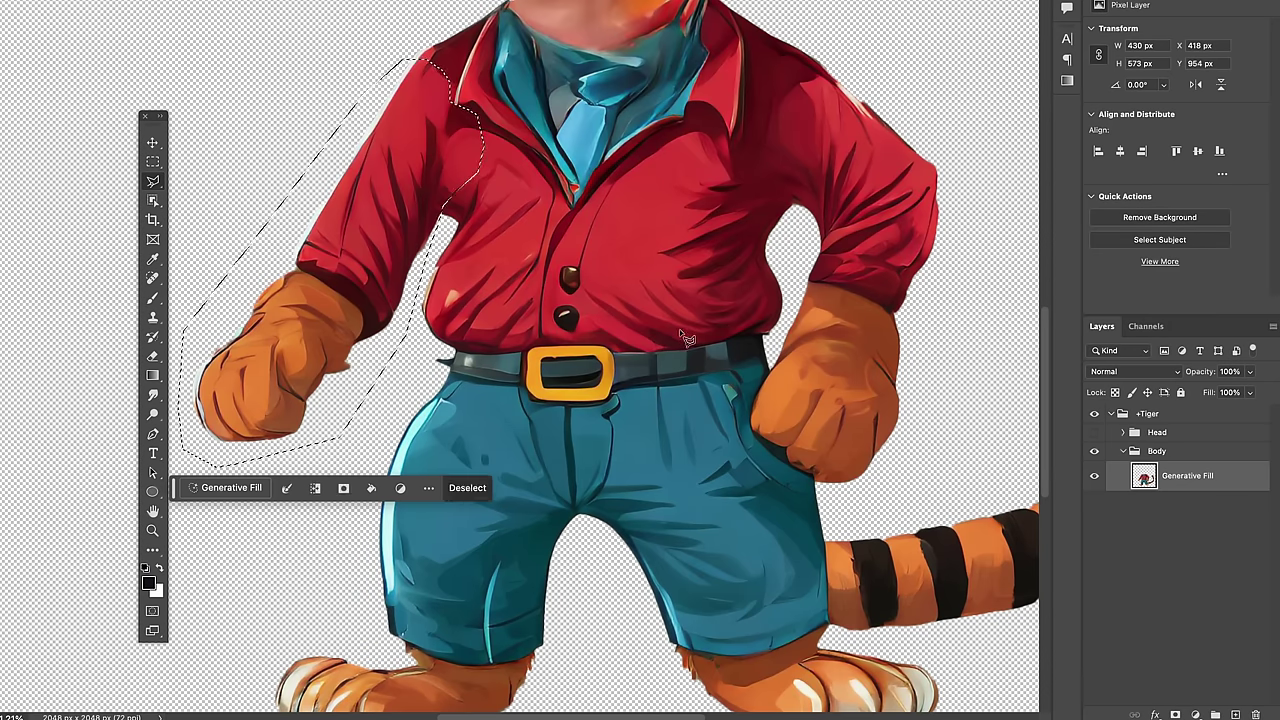
# Step: Cut the selected arm, paste it in place on its own layer and nudge it 2 px right to close the seam
pyautogui.press('Delete')
pyautogui.hotkey('ctrl', 'd')
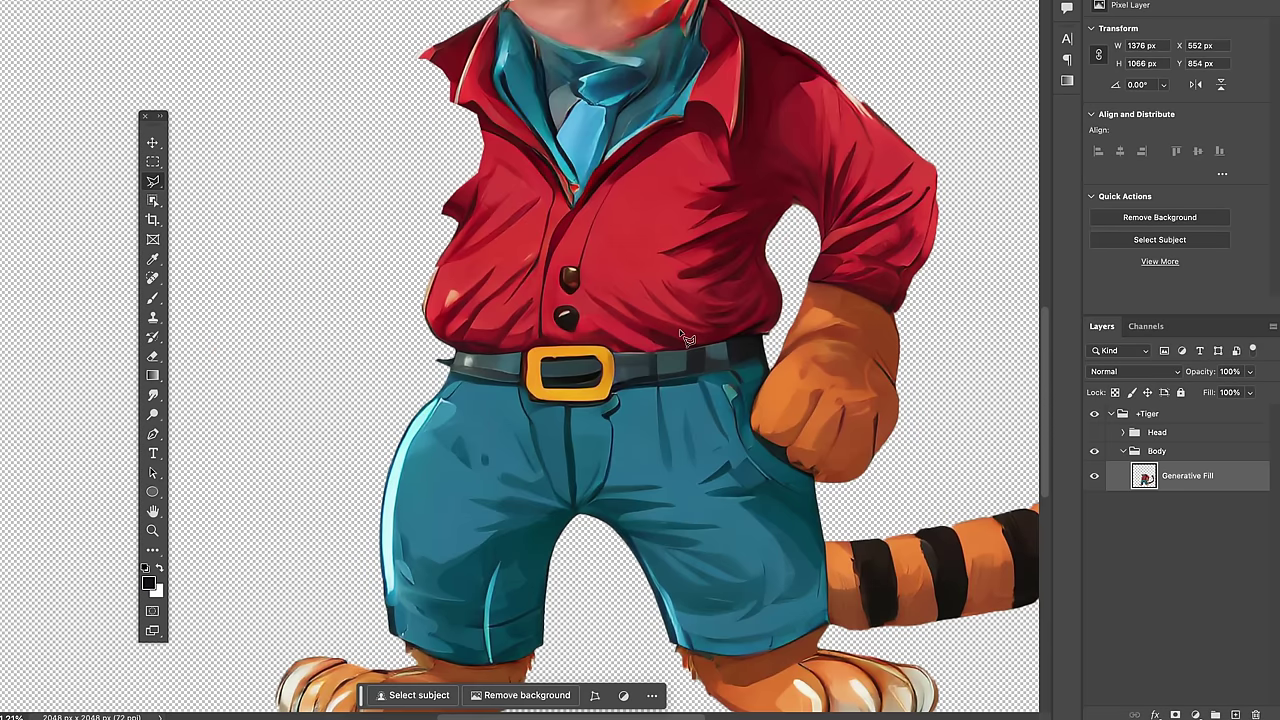
pyautogui.hotkey('ctrl', 'v')
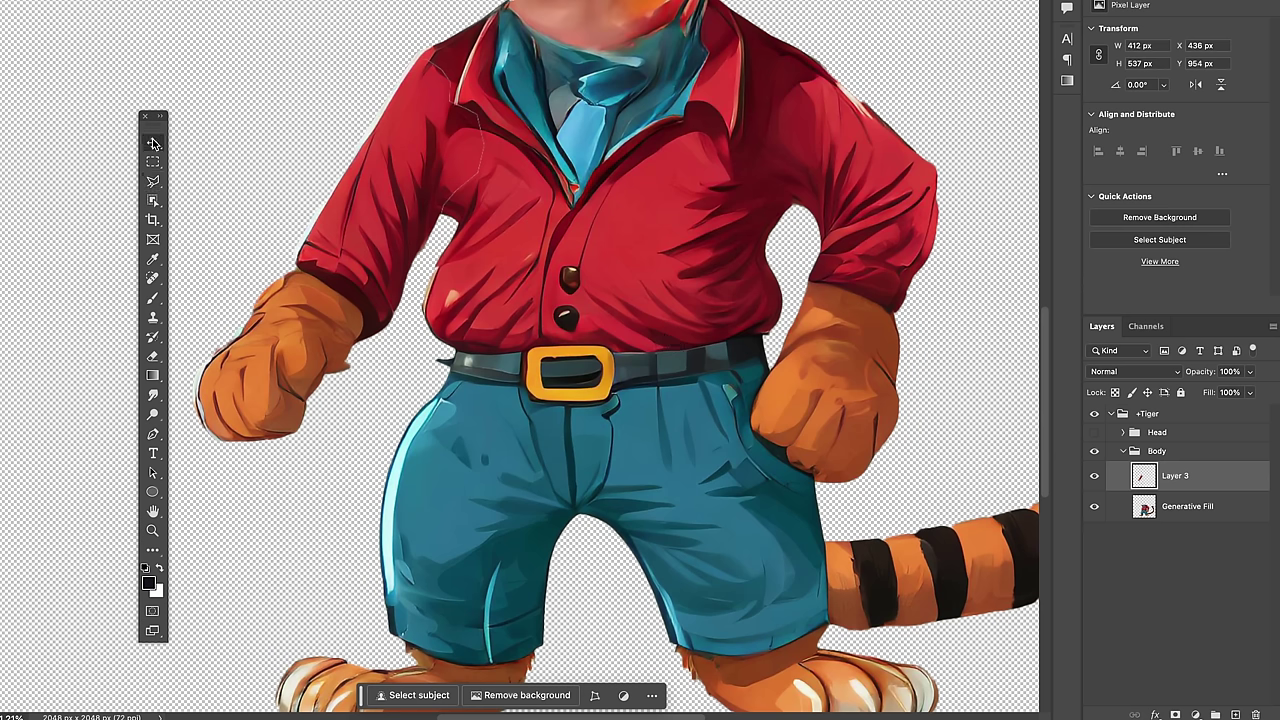
pyautogui.scroll(-3, 482, 172)
pyautogui.scroll(4, 482, 172)
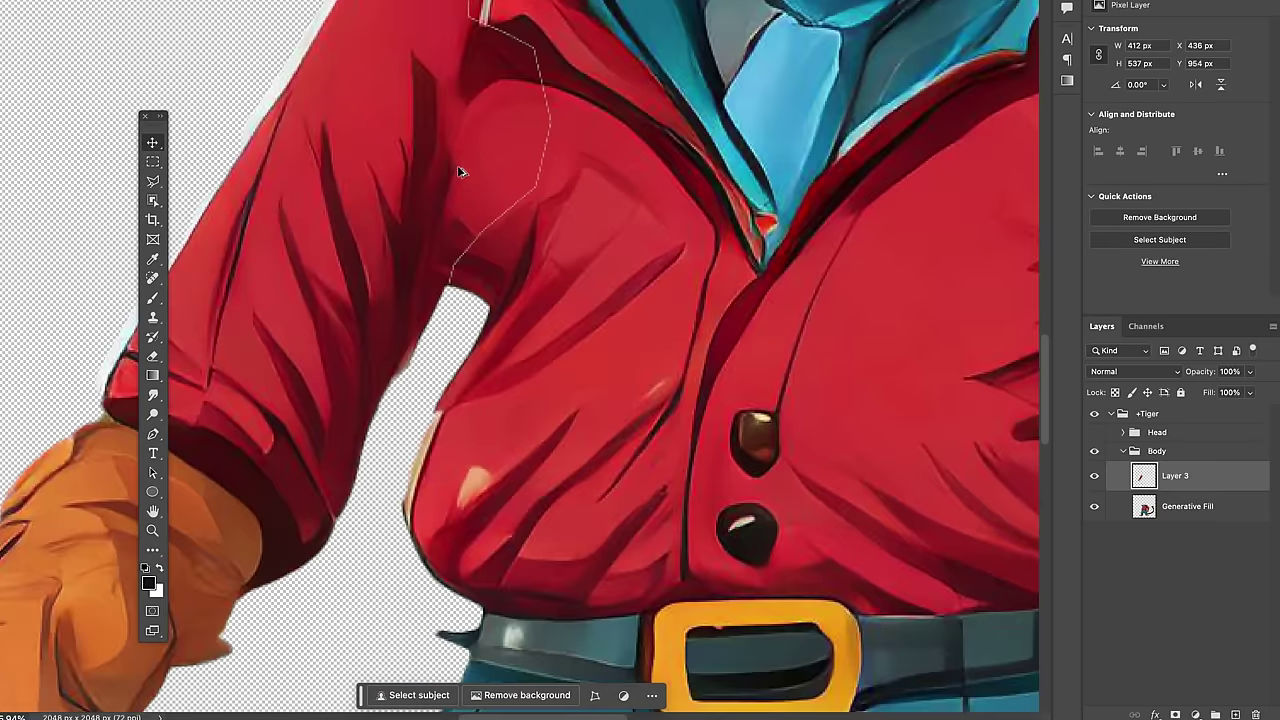
pyautogui.scroll(2, 494, 157)
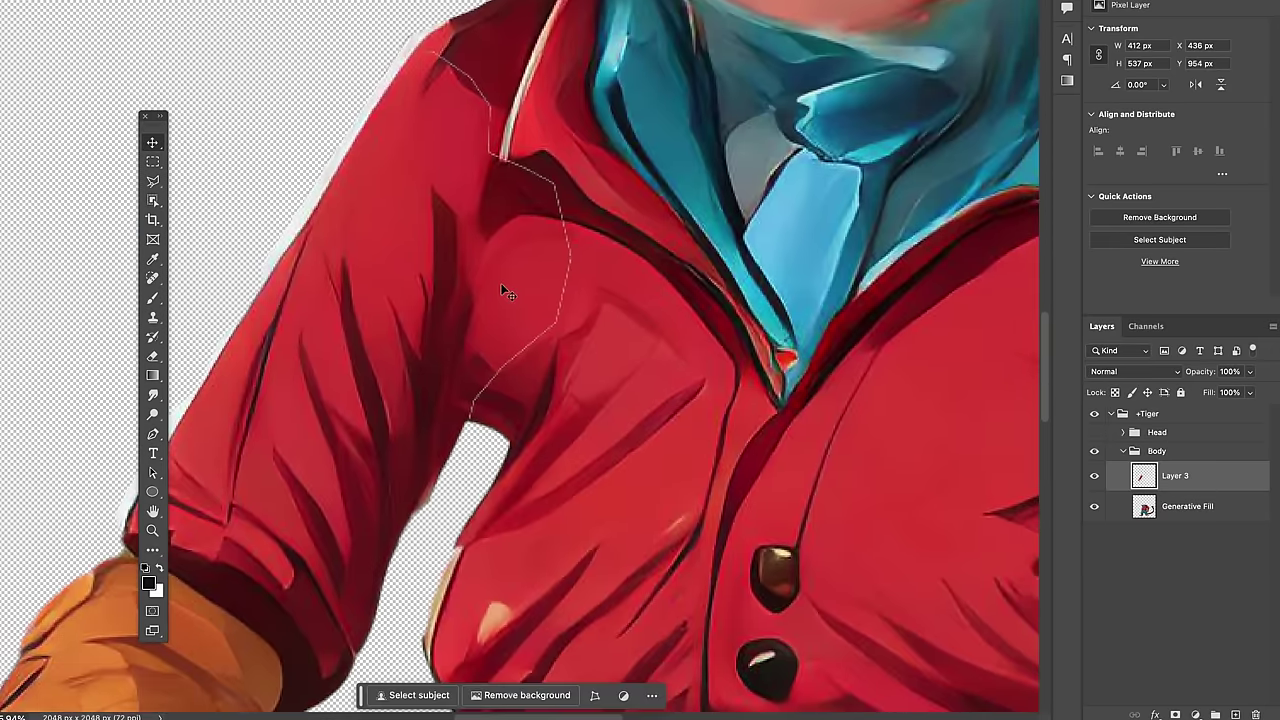
pyautogui.press('Right')
pyautogui.press('Right')
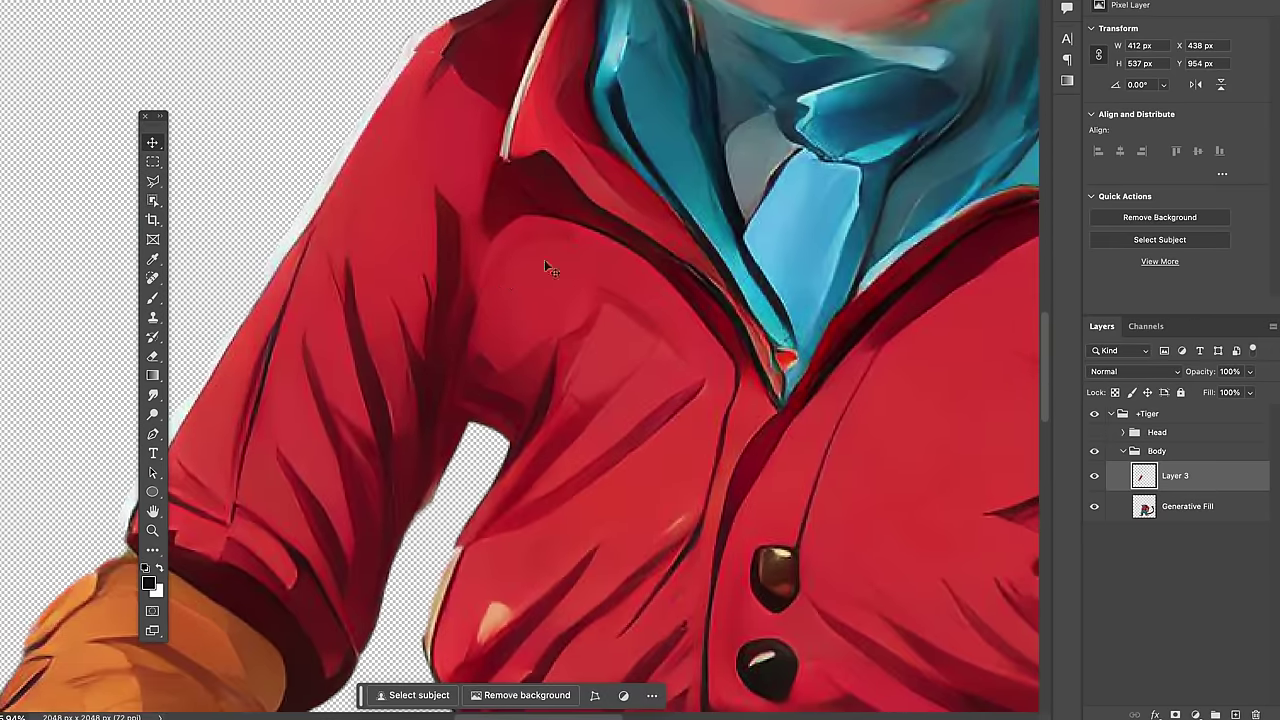
# Step: Hide the separated arm's layer and lasso the missing shoulder area on the body's Generative Fill layer
pyautogui.scroll(-3, 546, 255)
pyautogui.moveTo(553, 376); pyautogui.dragTo(490, 356)
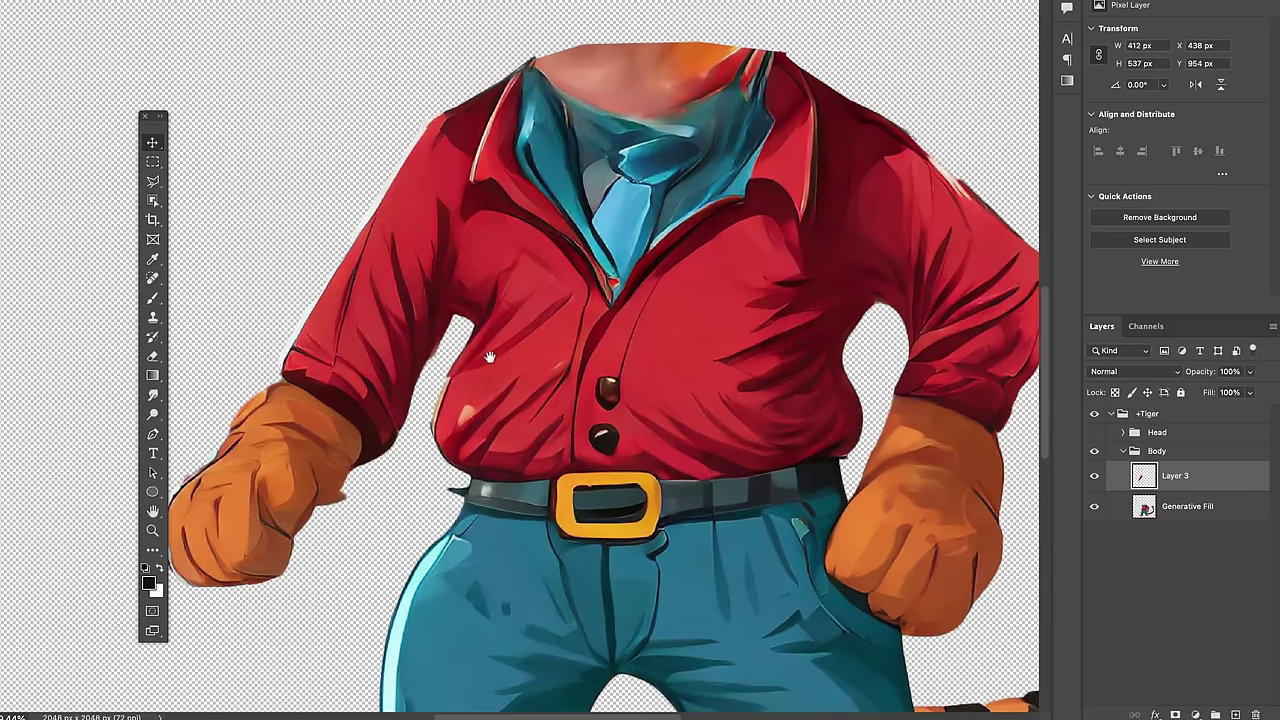
pyautogui.click(1093, 478)
pyautogui.click(1093, 478)
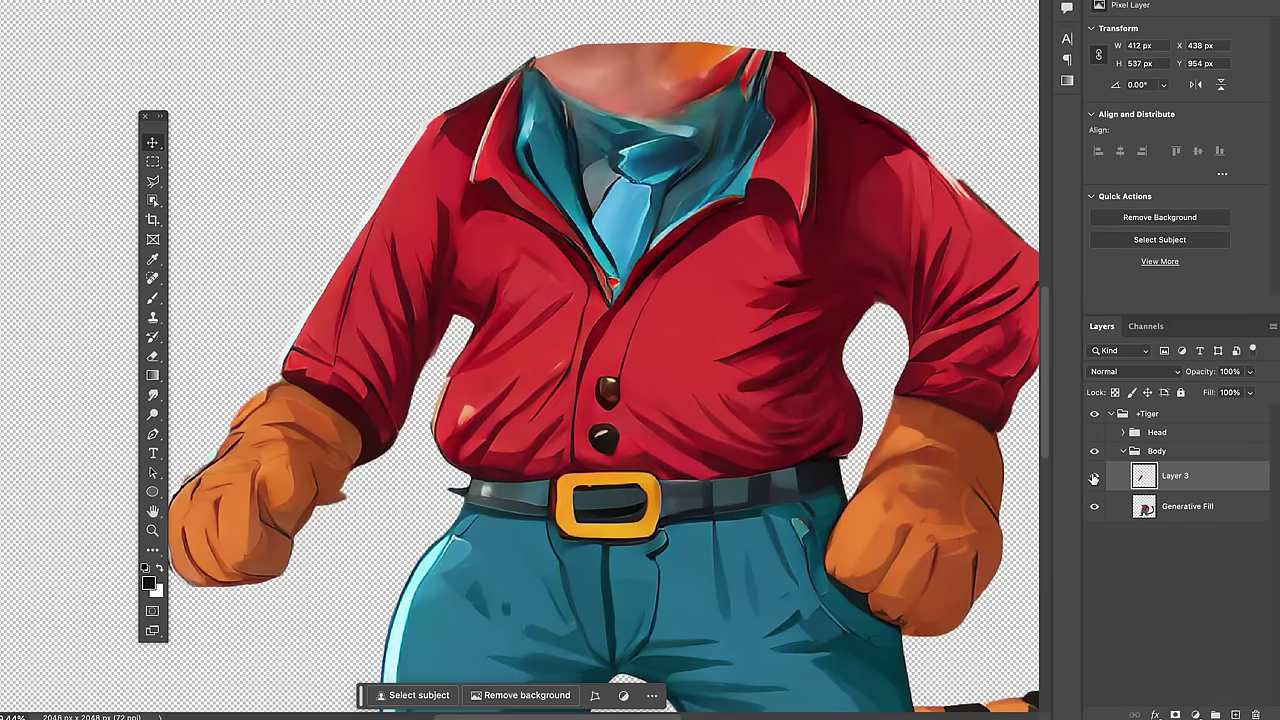
pyautogui.click(1093, 478)
pyautogui.click(1182, 512)
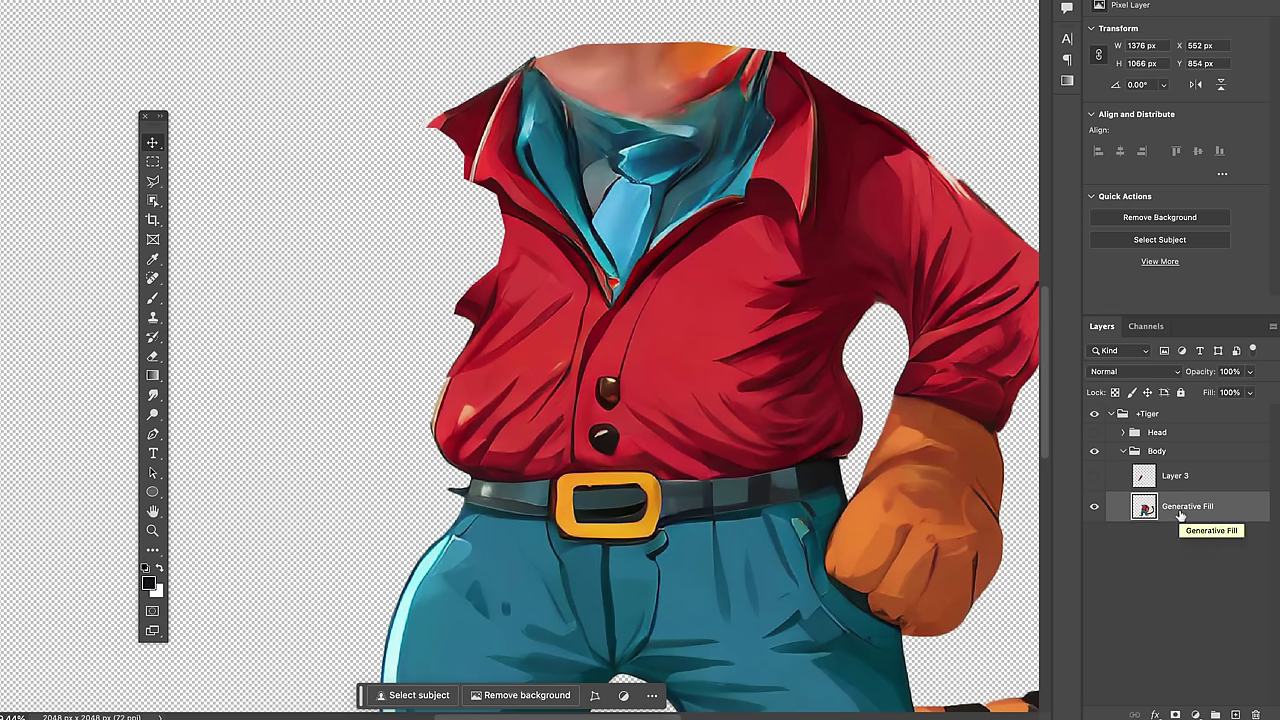
pyautogui.click(152, 181)
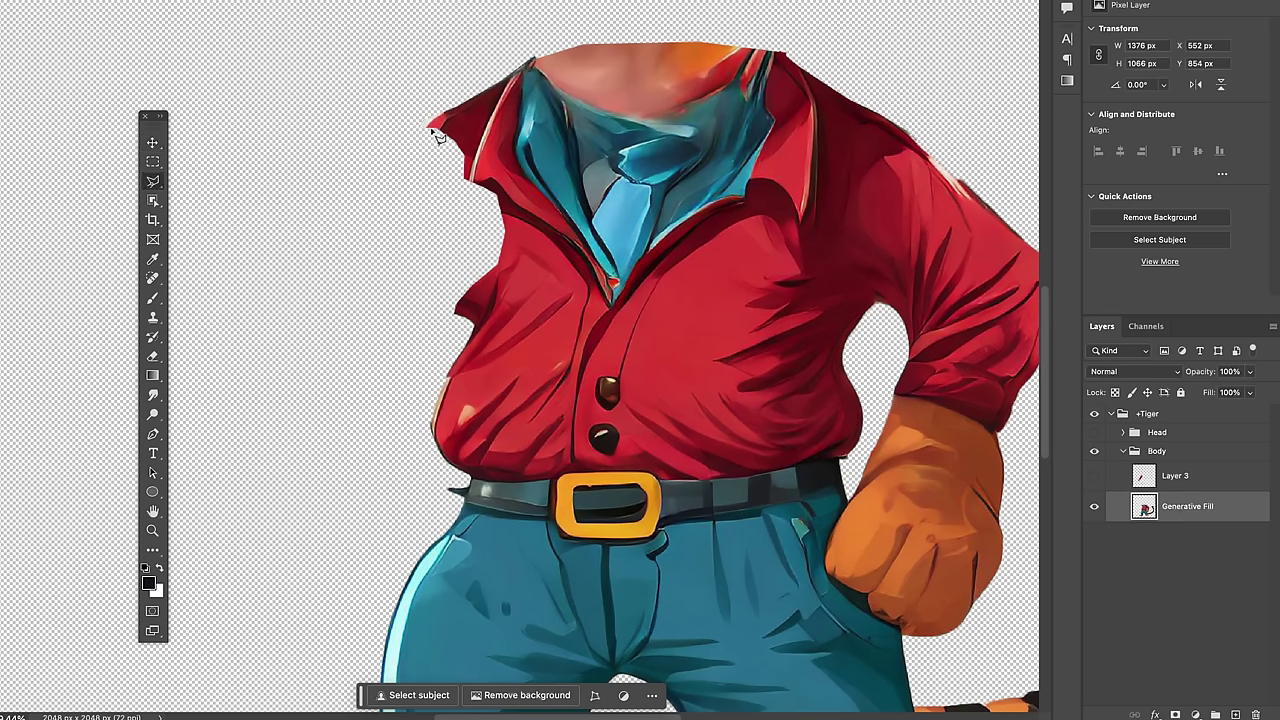
pyautogui.moveTo(430, 127)
pyautogui.mouseDown()
pyautogui.moveTo(400, 215)
pyautogui.moveTo(425, 287)
pyautogui.moveTo(460, 320)
pyautogui.moveTo(510, 240)
pyautogui.moveTo(493, 186)
pyautogui.moveTo(436, 128)
pyautogui.mouseUp()
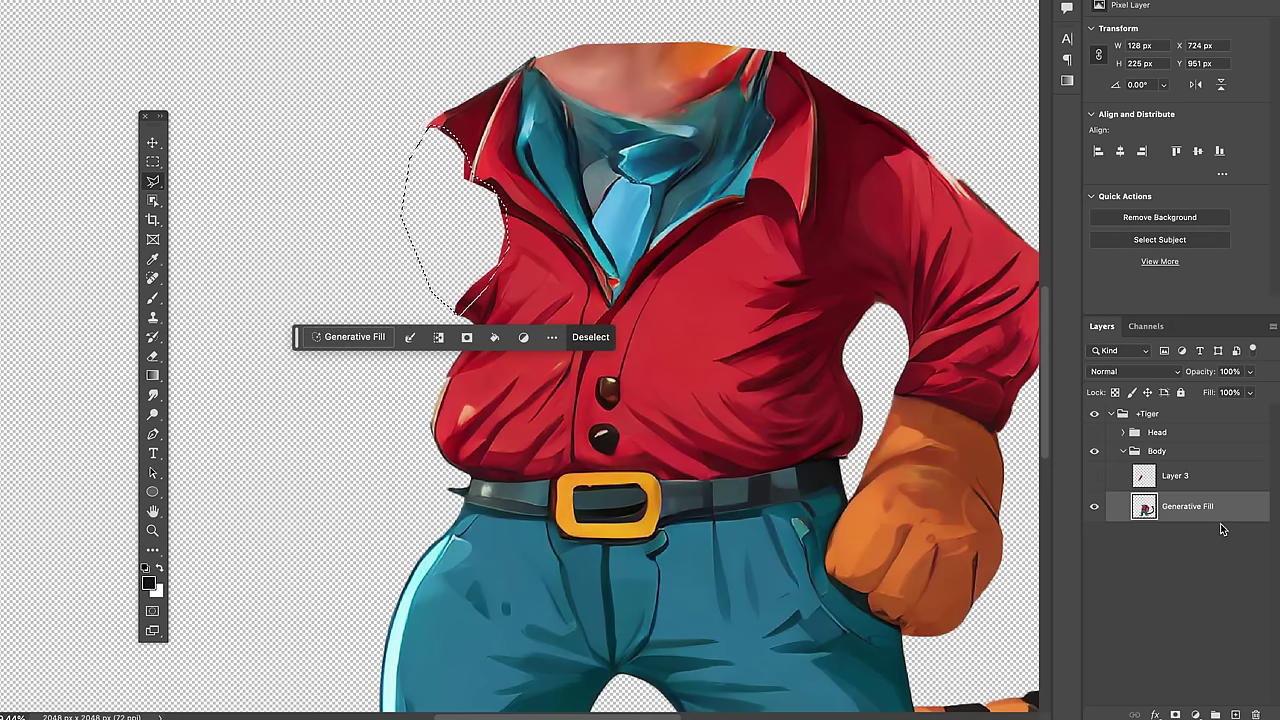
# Step: Fill the shoulder gap with Generative Fill without a prompt, and show the separated arm's layer again
pyautogui.click(368, 338)
pyautogui.click(605, 337)
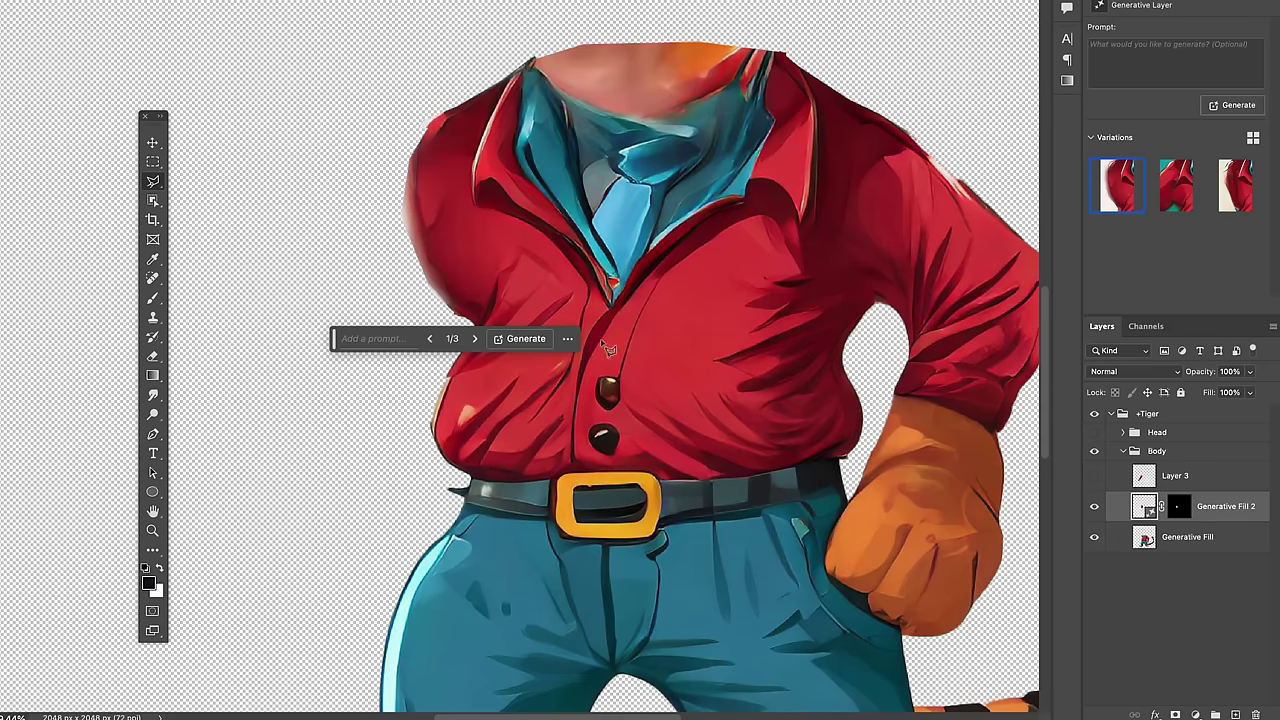
pyautogui.click(1095, 477)
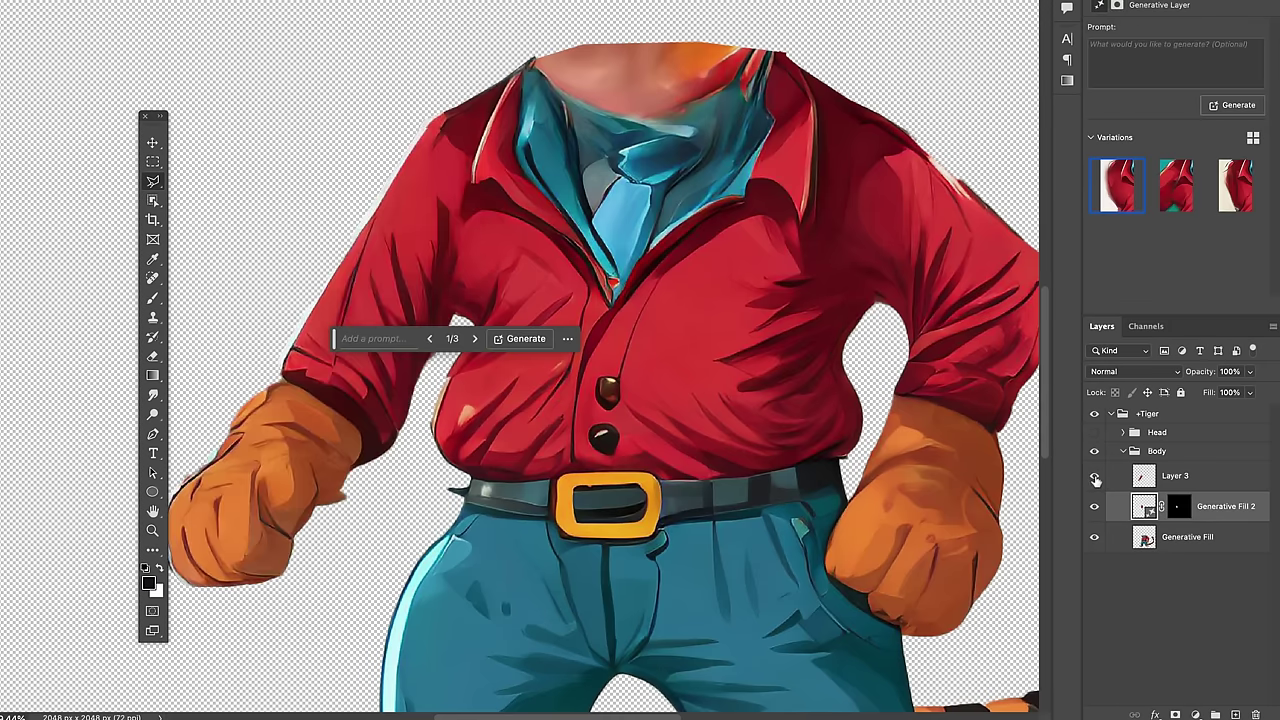
pyautogui.click(1095, 477)
pyautogui.click(1095, 477)
# Step: Lasso the tail-side arm on the original Generative Fill layer, following the fist's edge over the shorts and cutting through the shoulder to the armpit
pyautogui.moveTo(864, 457); pyautogui.dragTo(456, 412)
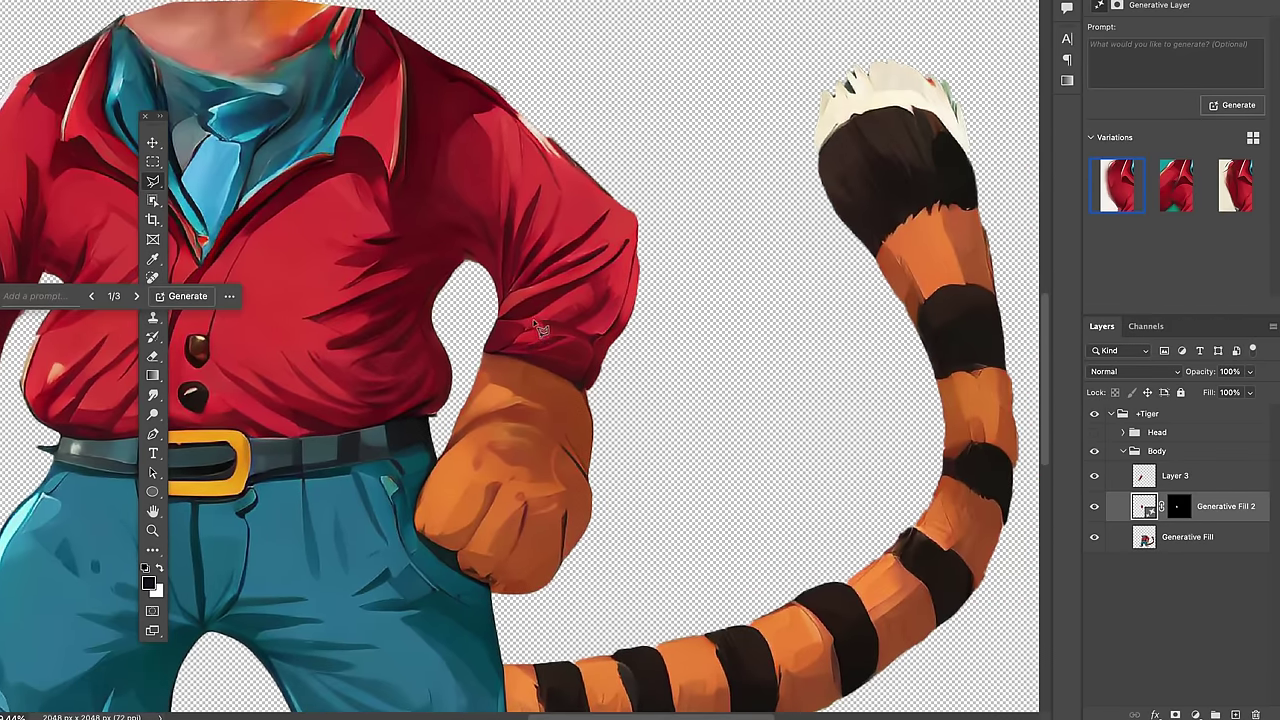
pyautogui.moveTo(463, 414); pyautogui.dragTo(568, 395)
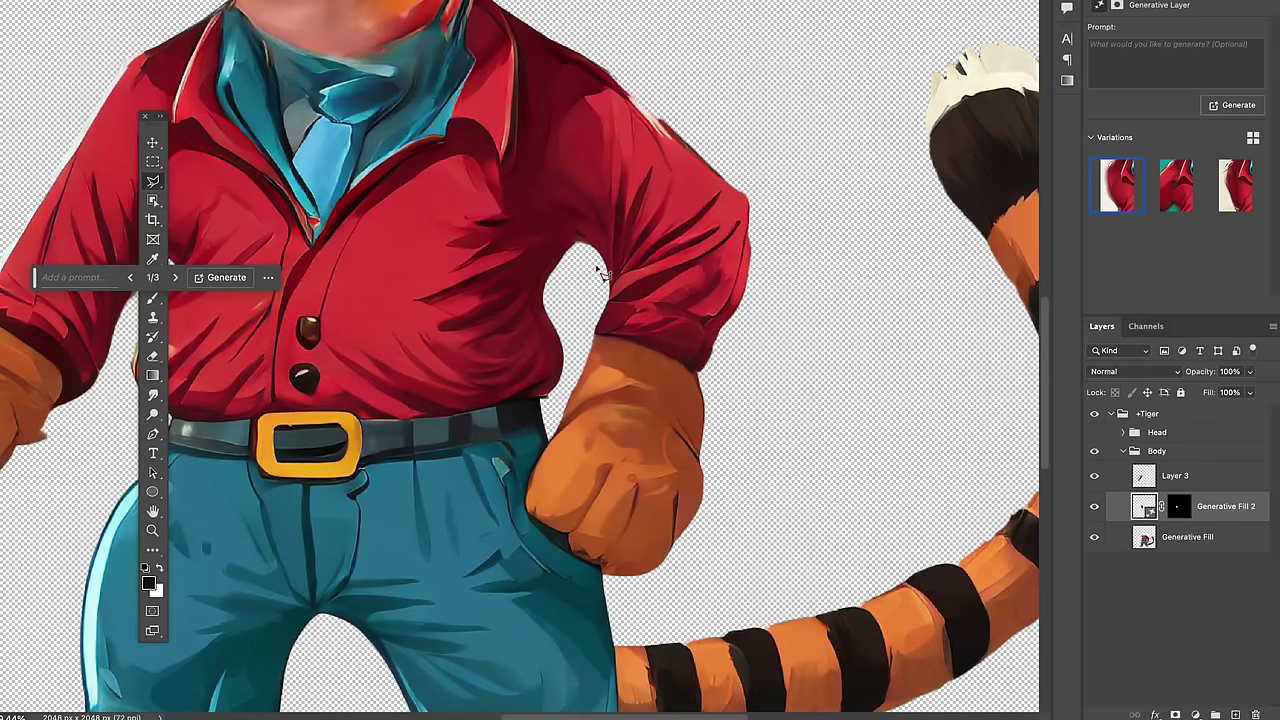
pyautogui.hscroll(-5, 558, 313)
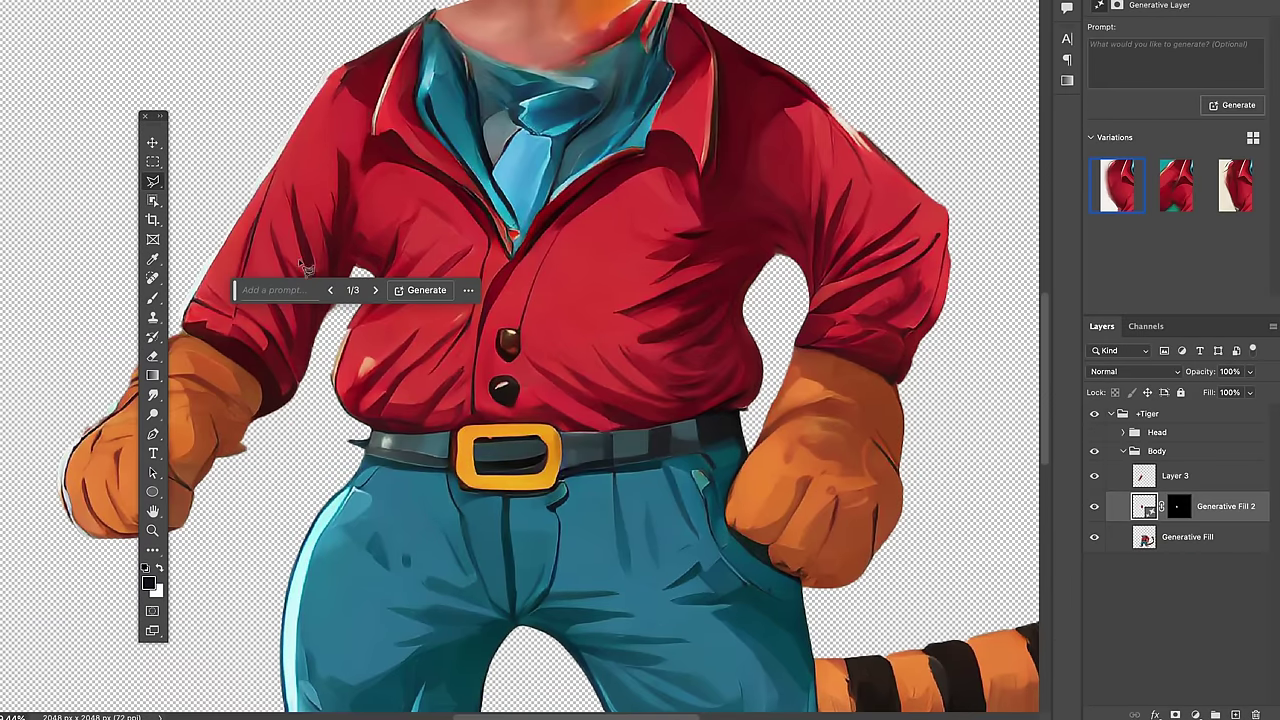
pyautogui.hscroll(7, 785, 312)
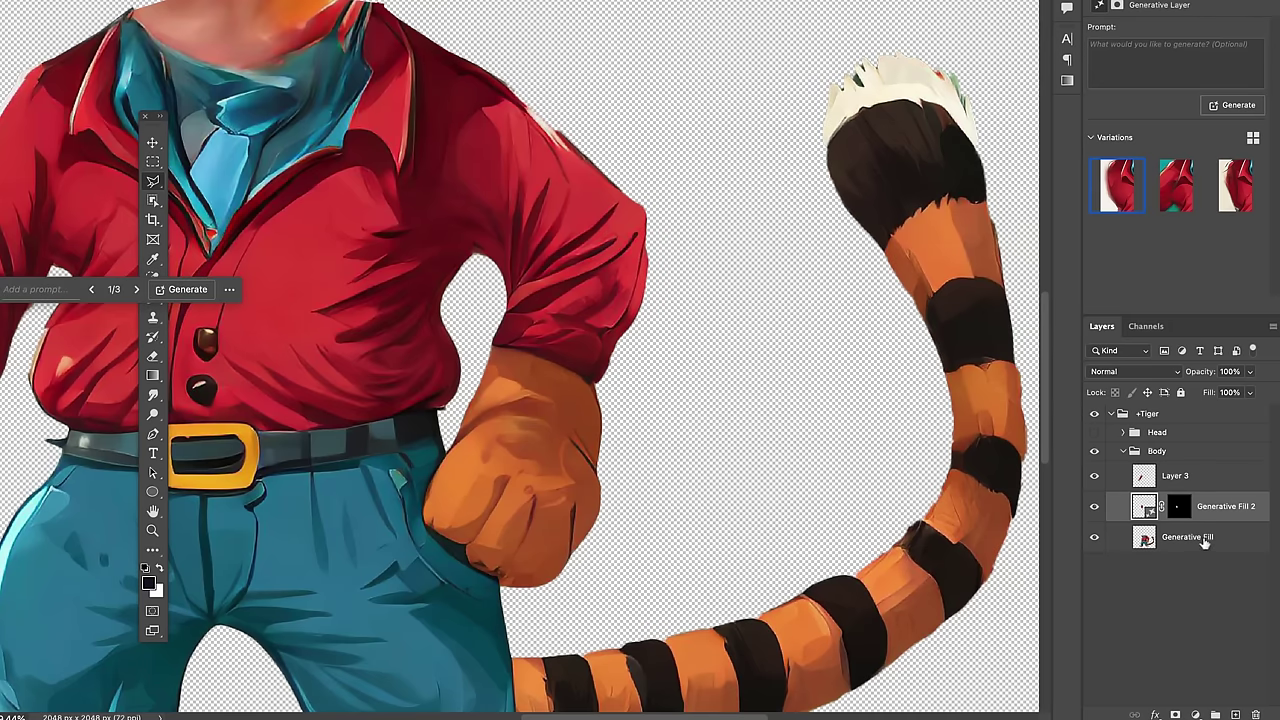
pyautogui.click(1203, 538)
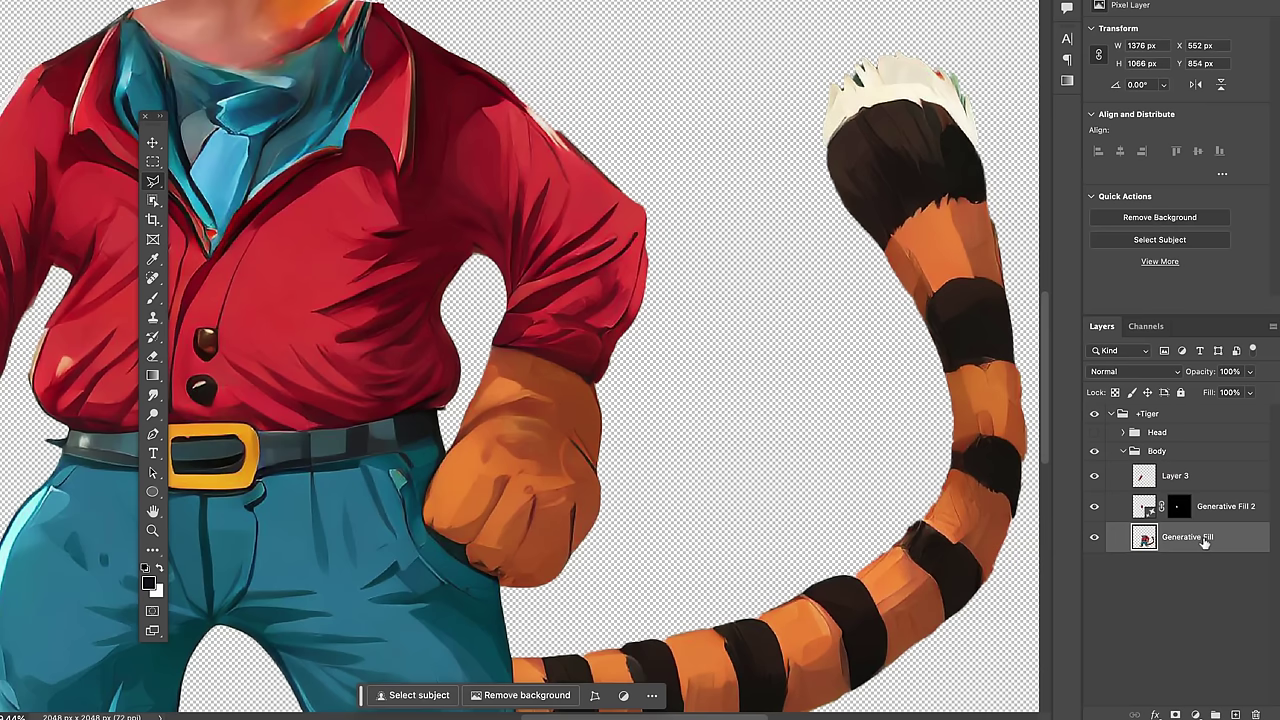
pyautogui.click(478, 257)
pyautogui.click(489, 277)
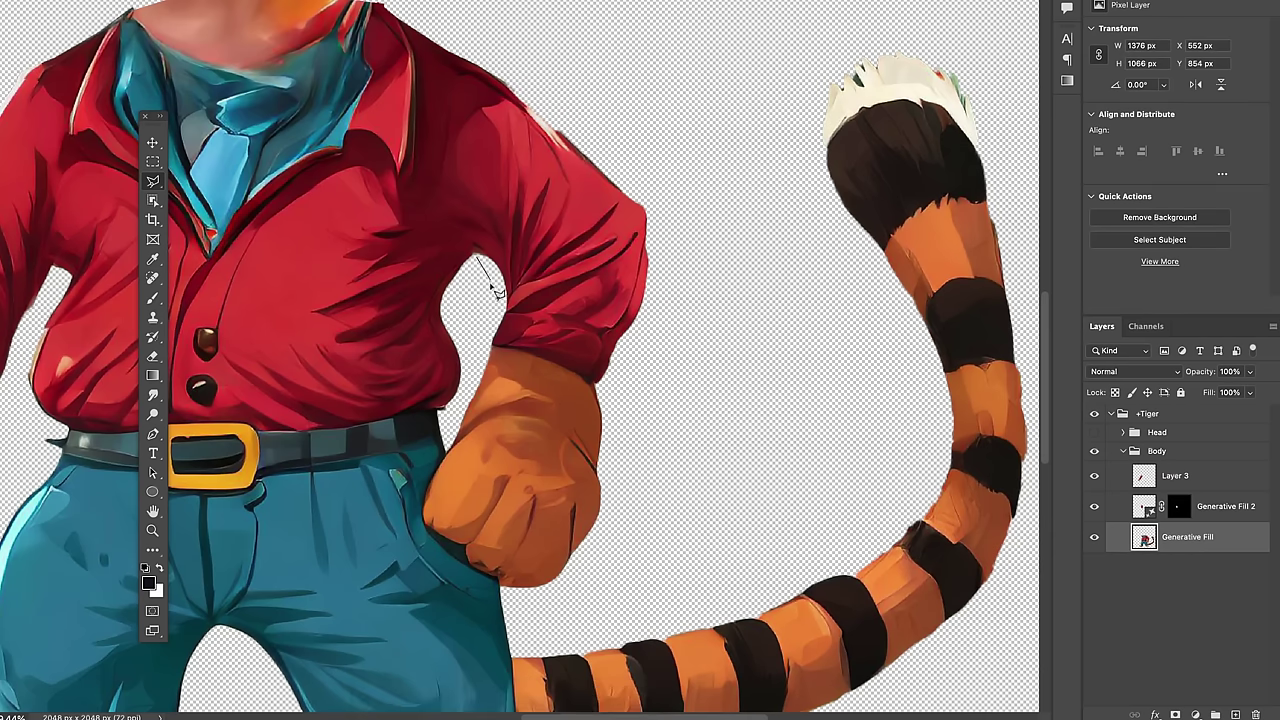
pyautogui.click(446, 458)
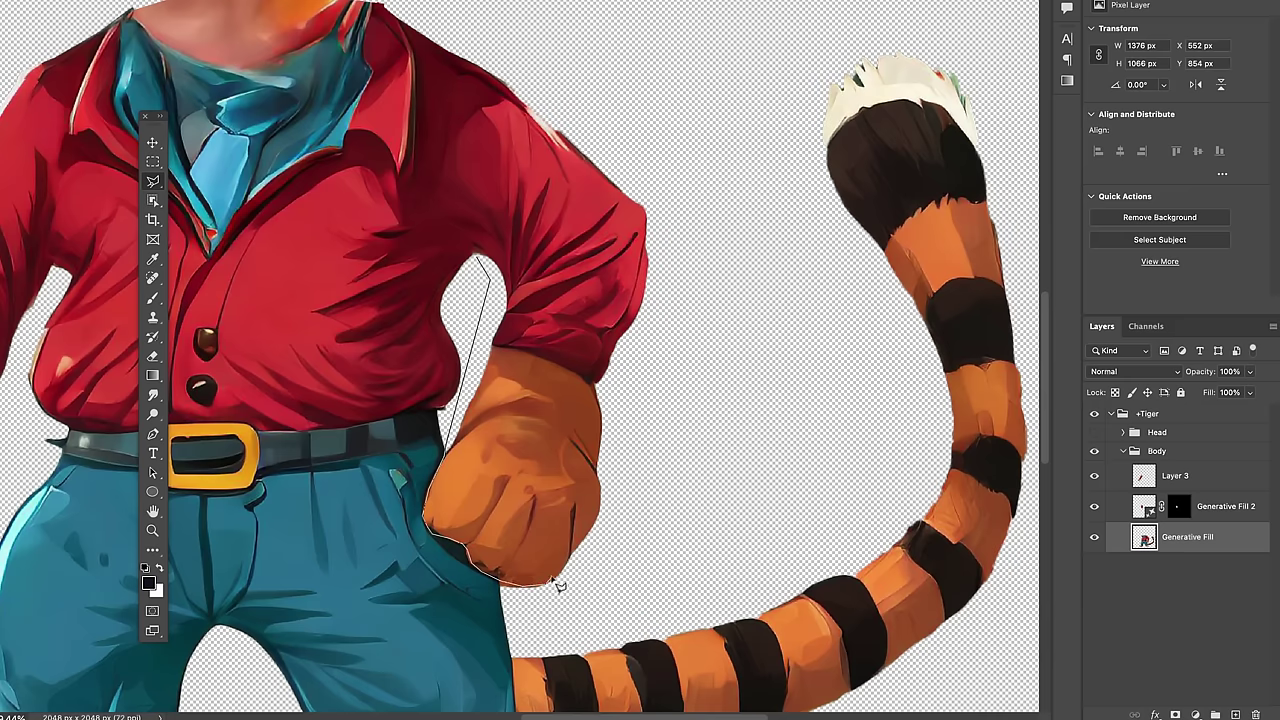
pyautogui.click(745, 420)
pyautogui.click(725, 250)
pyautogui.click(678, 104)
pyautogui.click(627, 66)
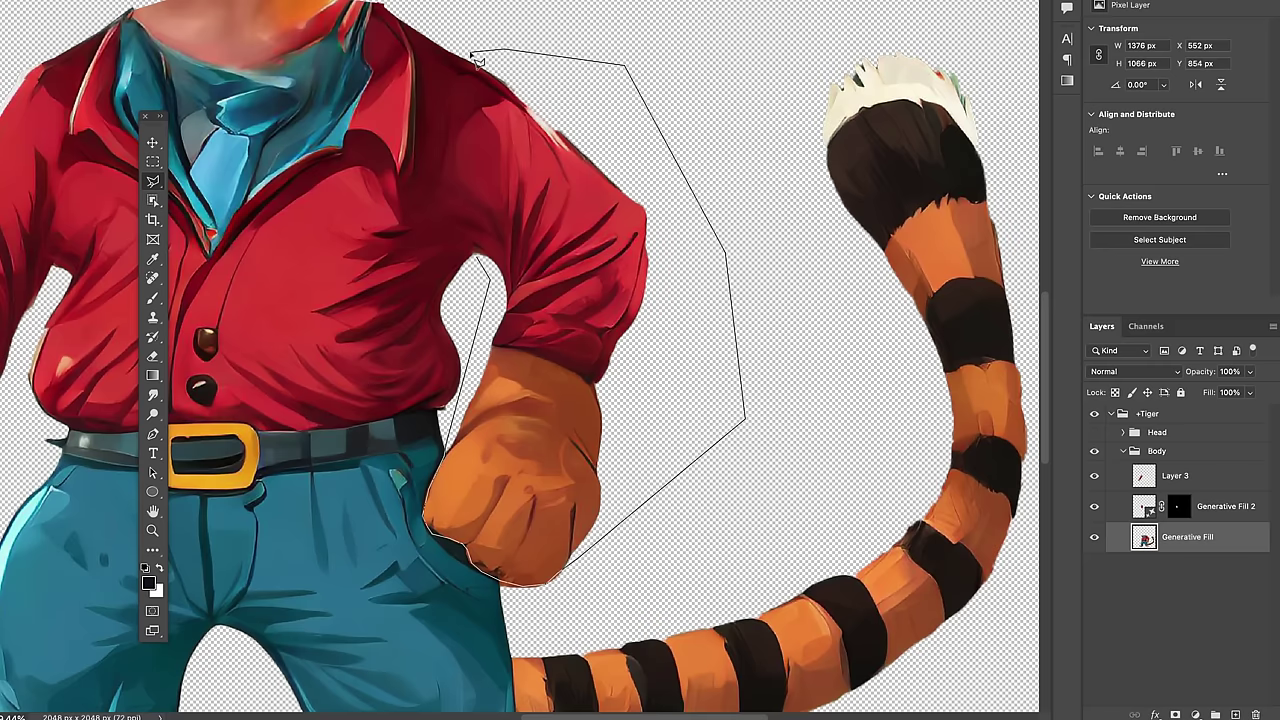
pyautogui.click(470, 50)
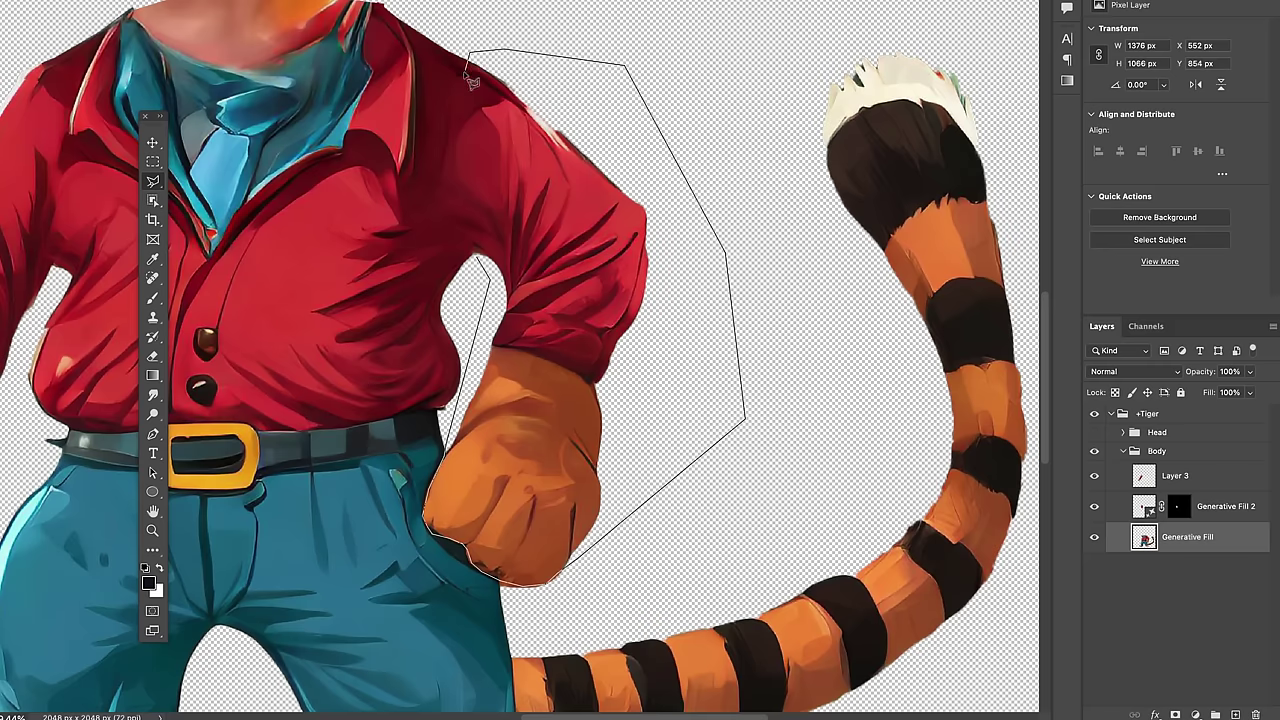
pyautogui.doubleClick(478, 265)
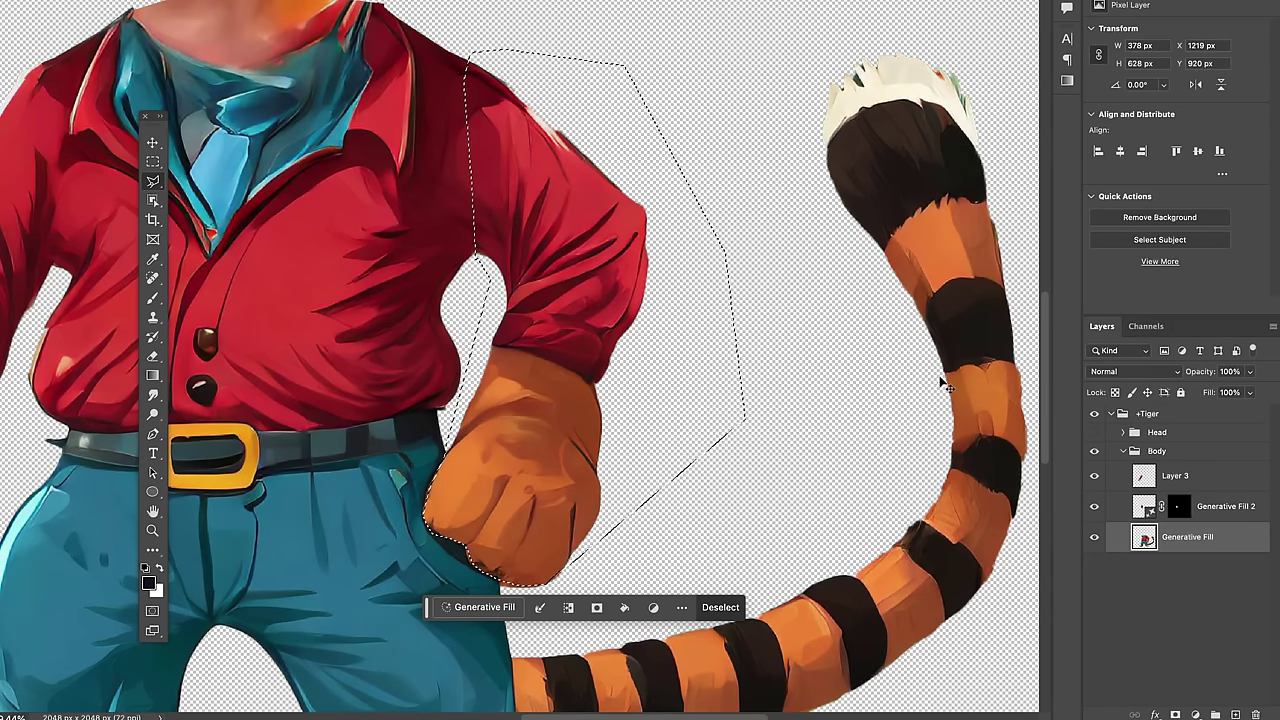
# Step: Cut the selected tail-side arm out of the body and erase the stray sliver left beside the shorts
pyautogui.press('Delete')
pyautogui.hotkey('ctrl', 'd')
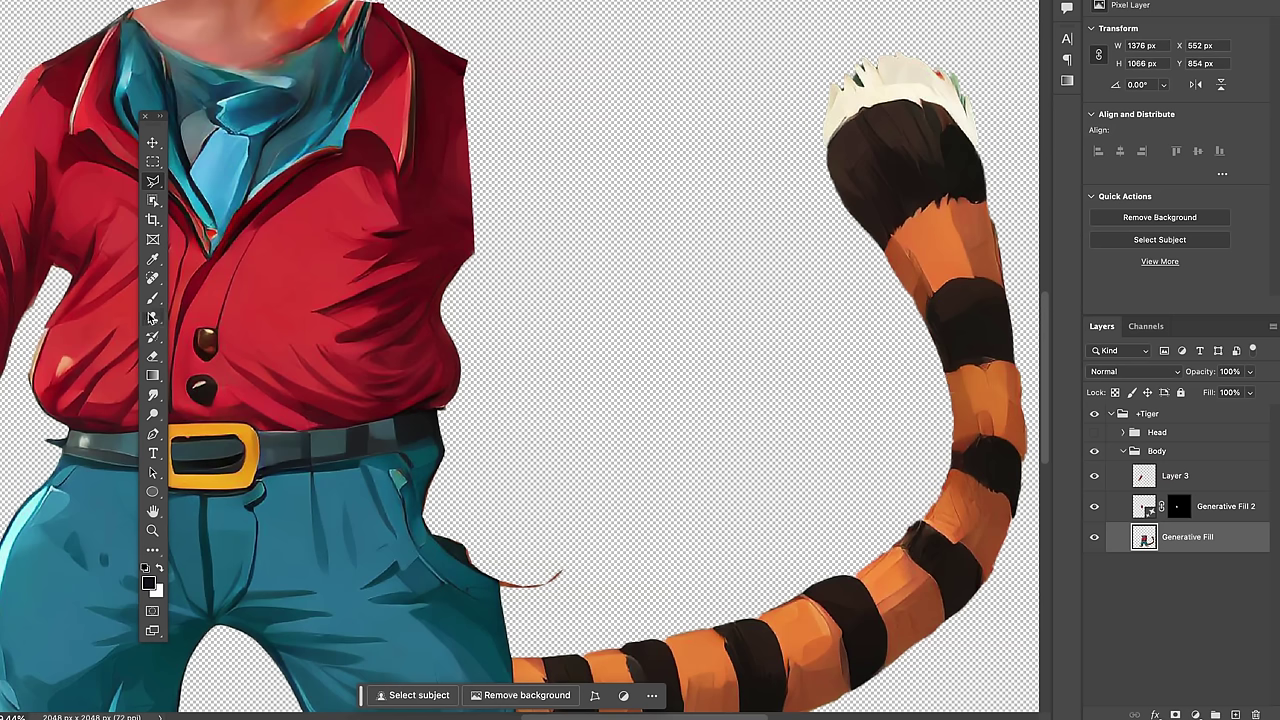
pyautogui.click(153, 358)
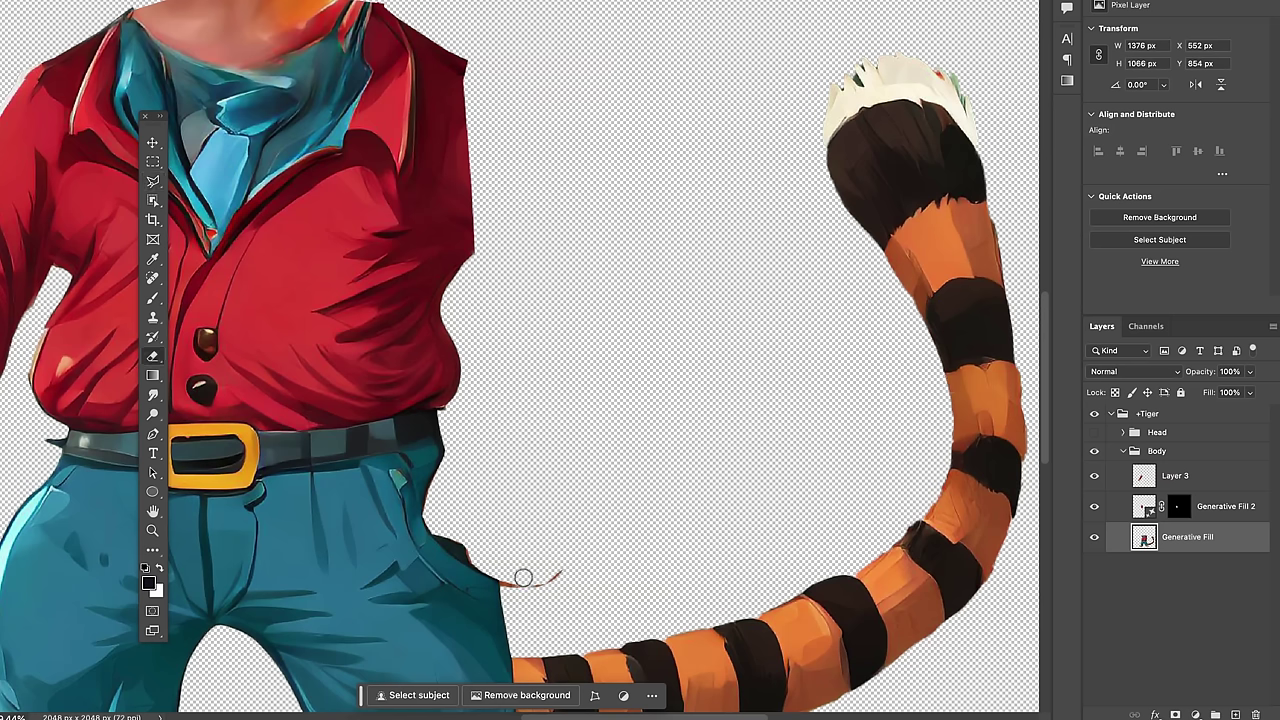
pyautogui.moveTo(526, 571)
pyautogui.mouseDown()
pyautogui.moveTo(514, 586)
pyautogui.moveTo(526, 567)
pyautogui.moveTo(571, 583)
pyautogui.mouseUp()
# Step: Paste the tail-side arm in place on its own layer and nudge it 2 px left to close the seam
pyautogui.hotkey('ctrl', 'v')
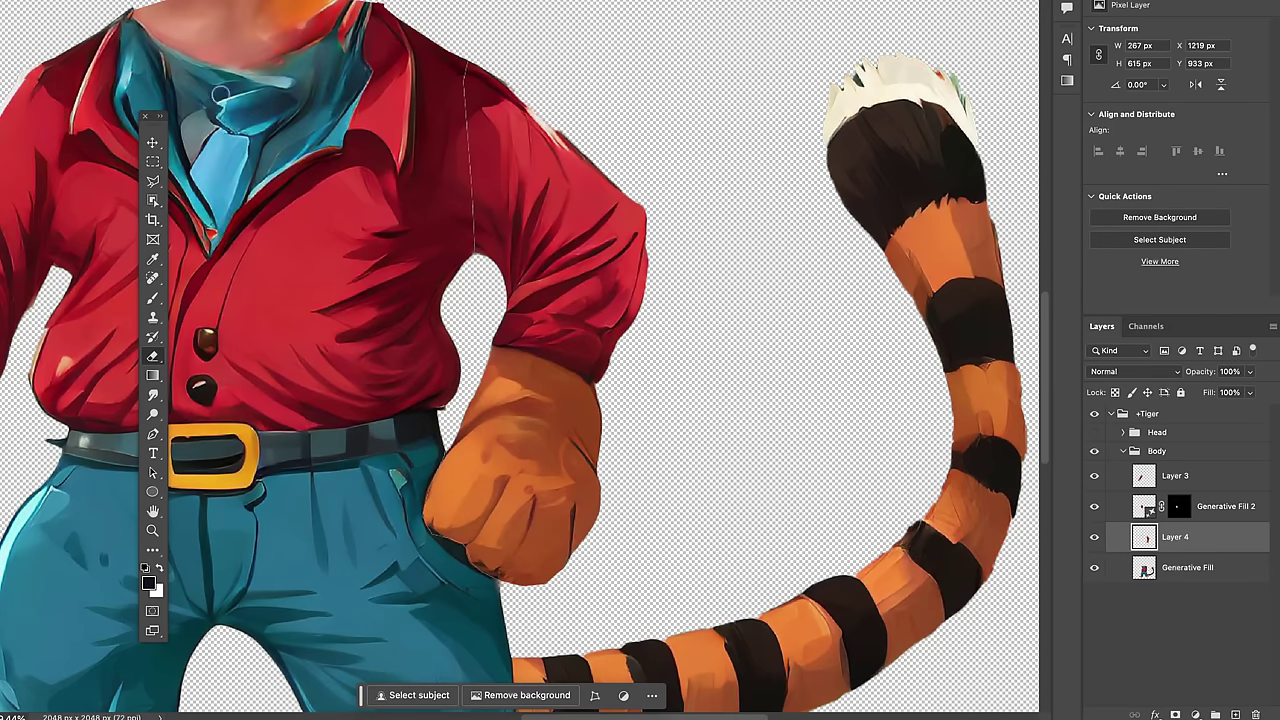
pyautogui.click(153, 141)
pyautogui.press('Left')
pyautogui.press('Left')
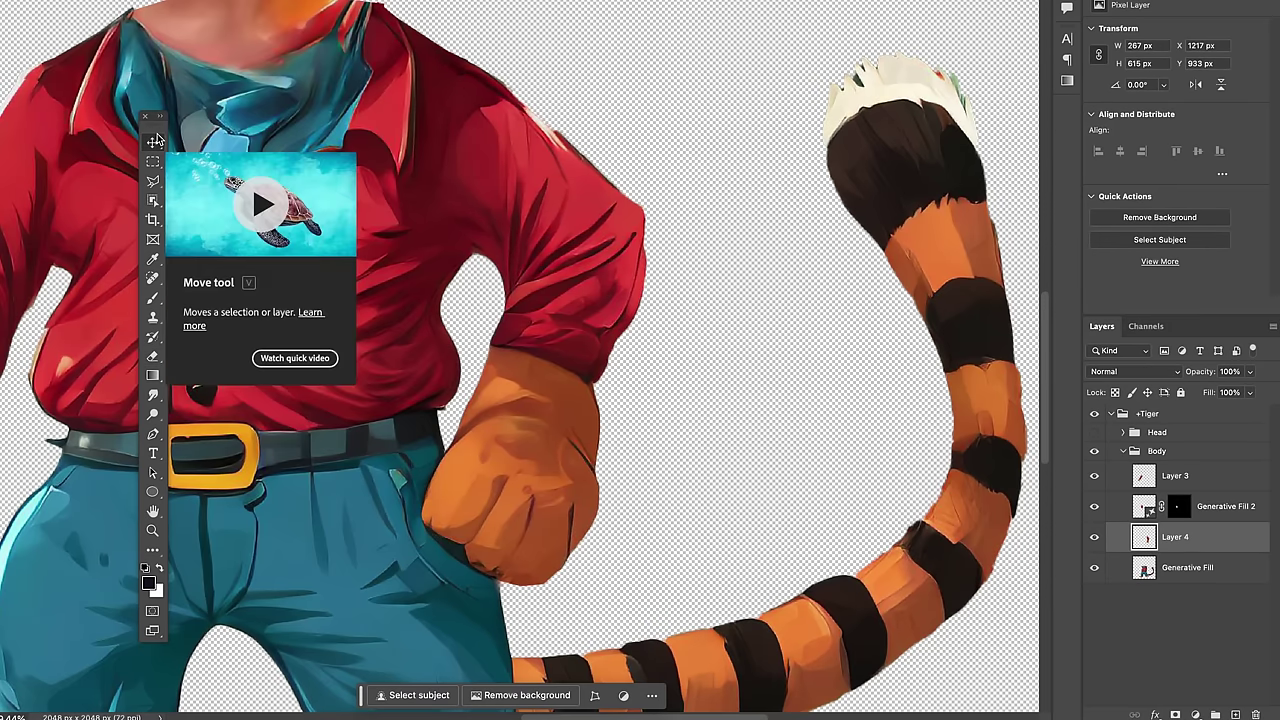